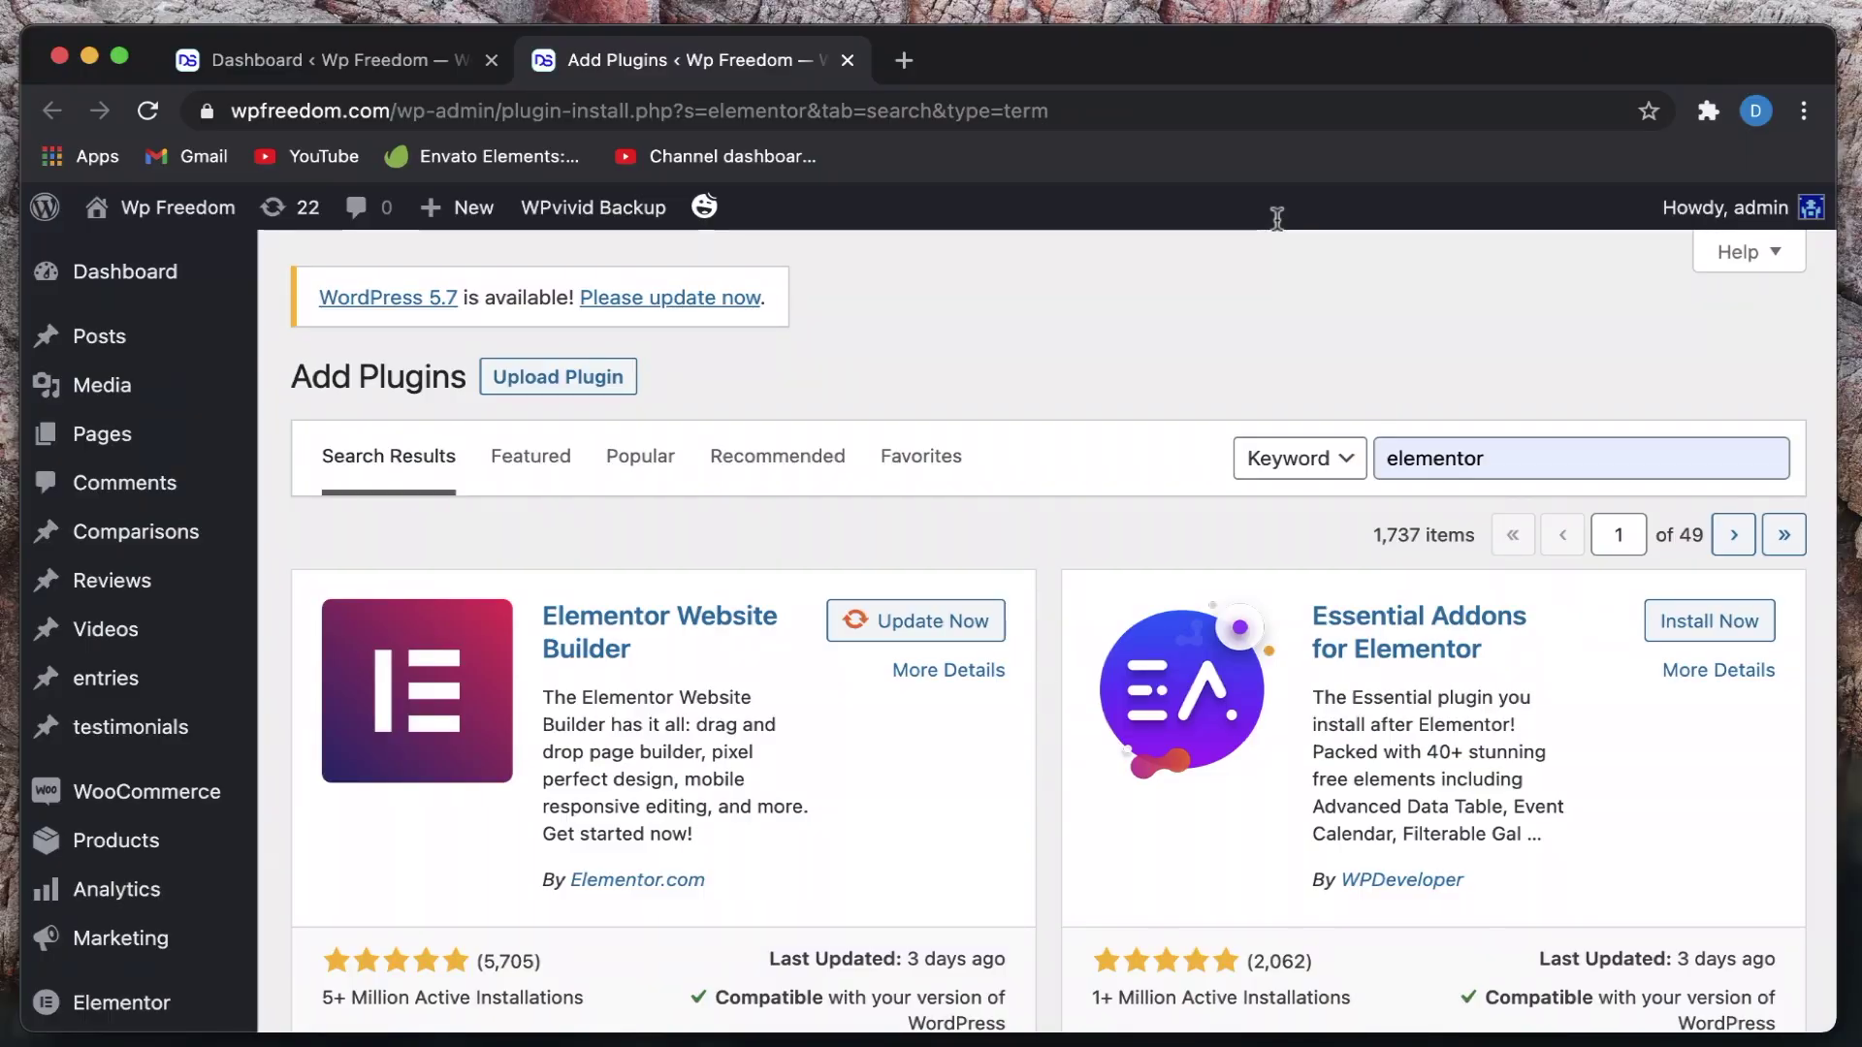
Return to the 'elementor blocks' plugin results, showing Elementor – Header, Footer & Blocks Template active
left_click(271, 68)
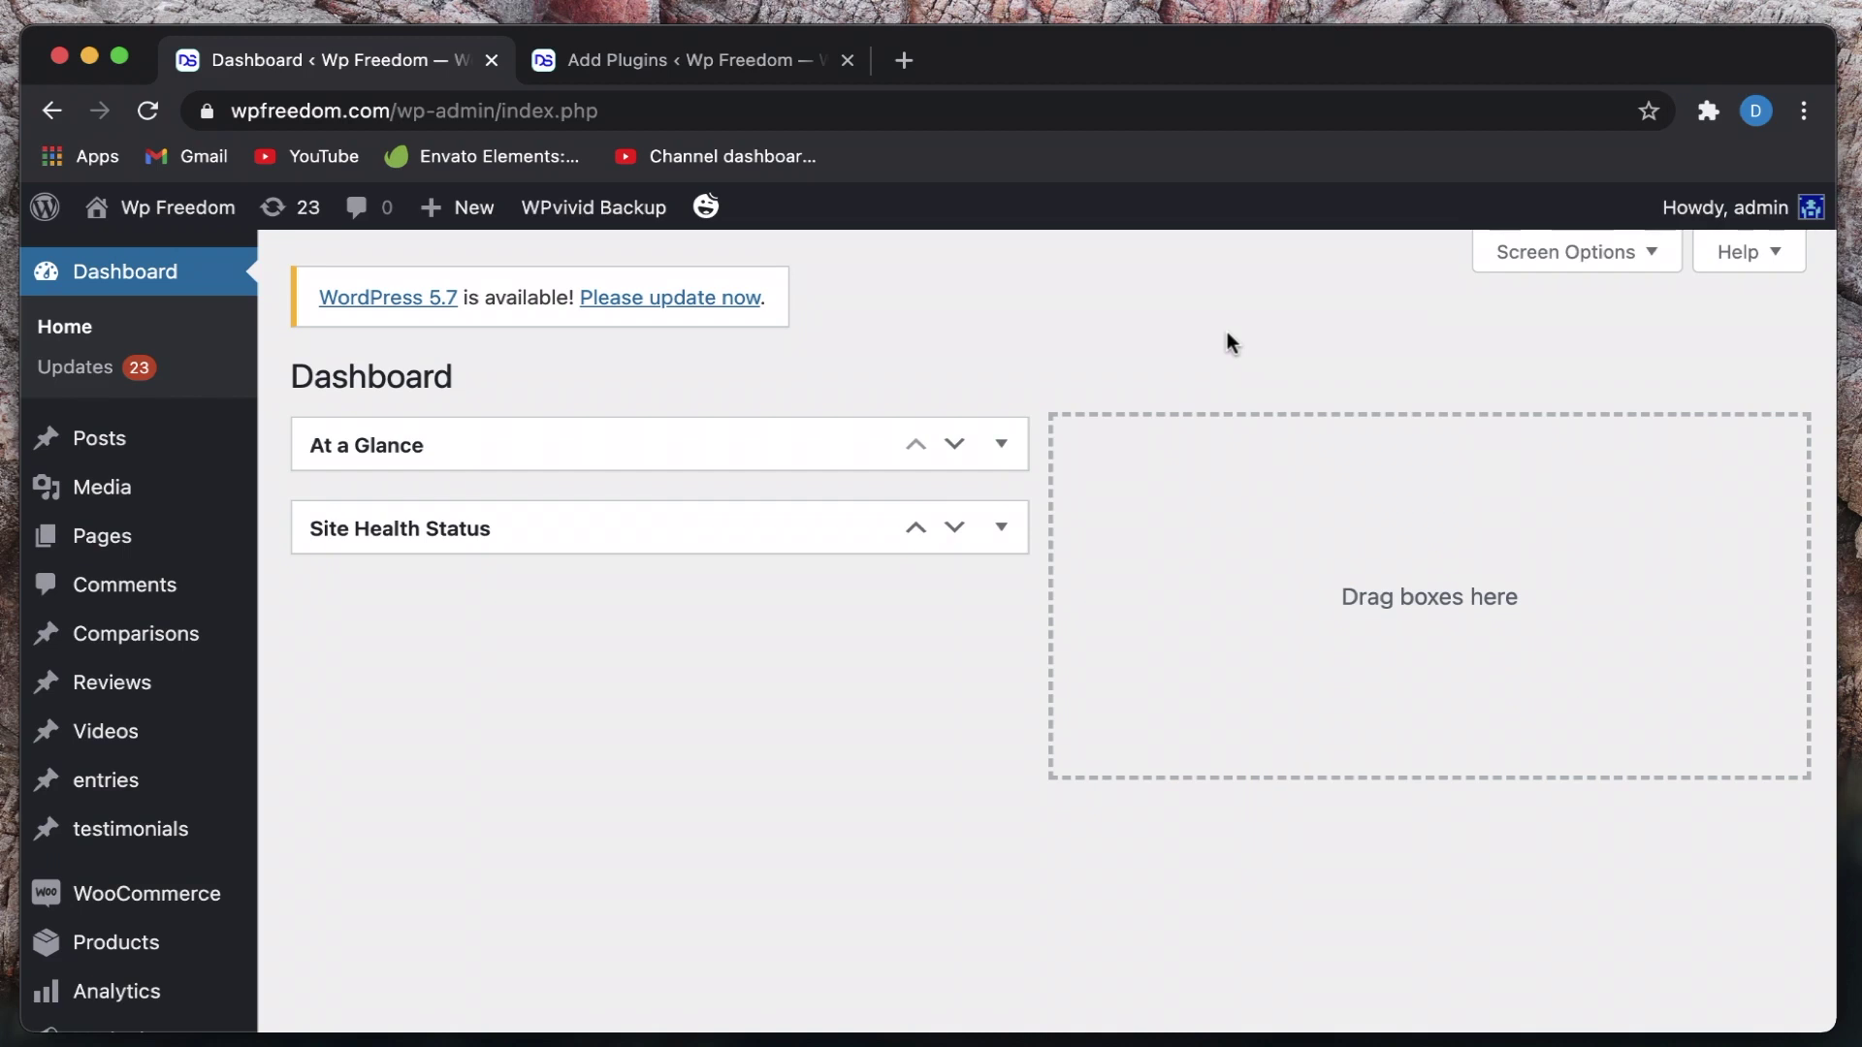
left_click(649, 54)
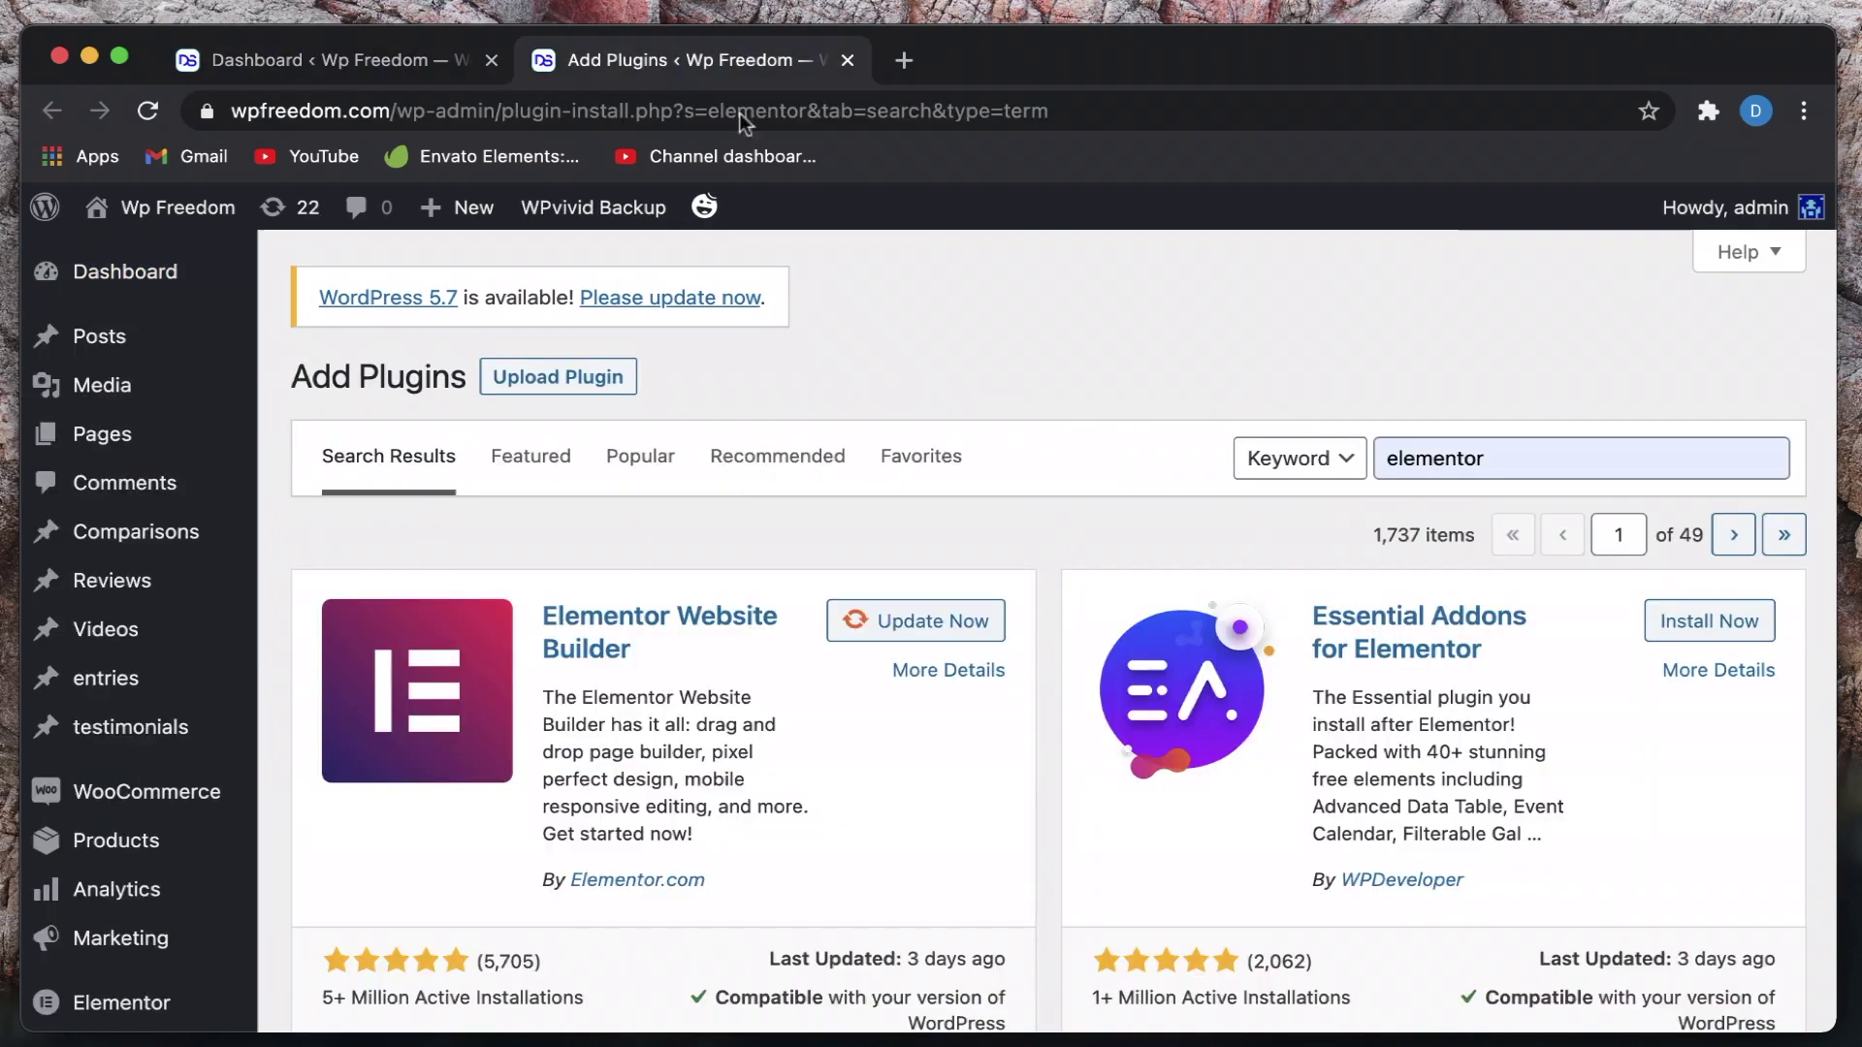
scroll(1469, 666, "down", 4)
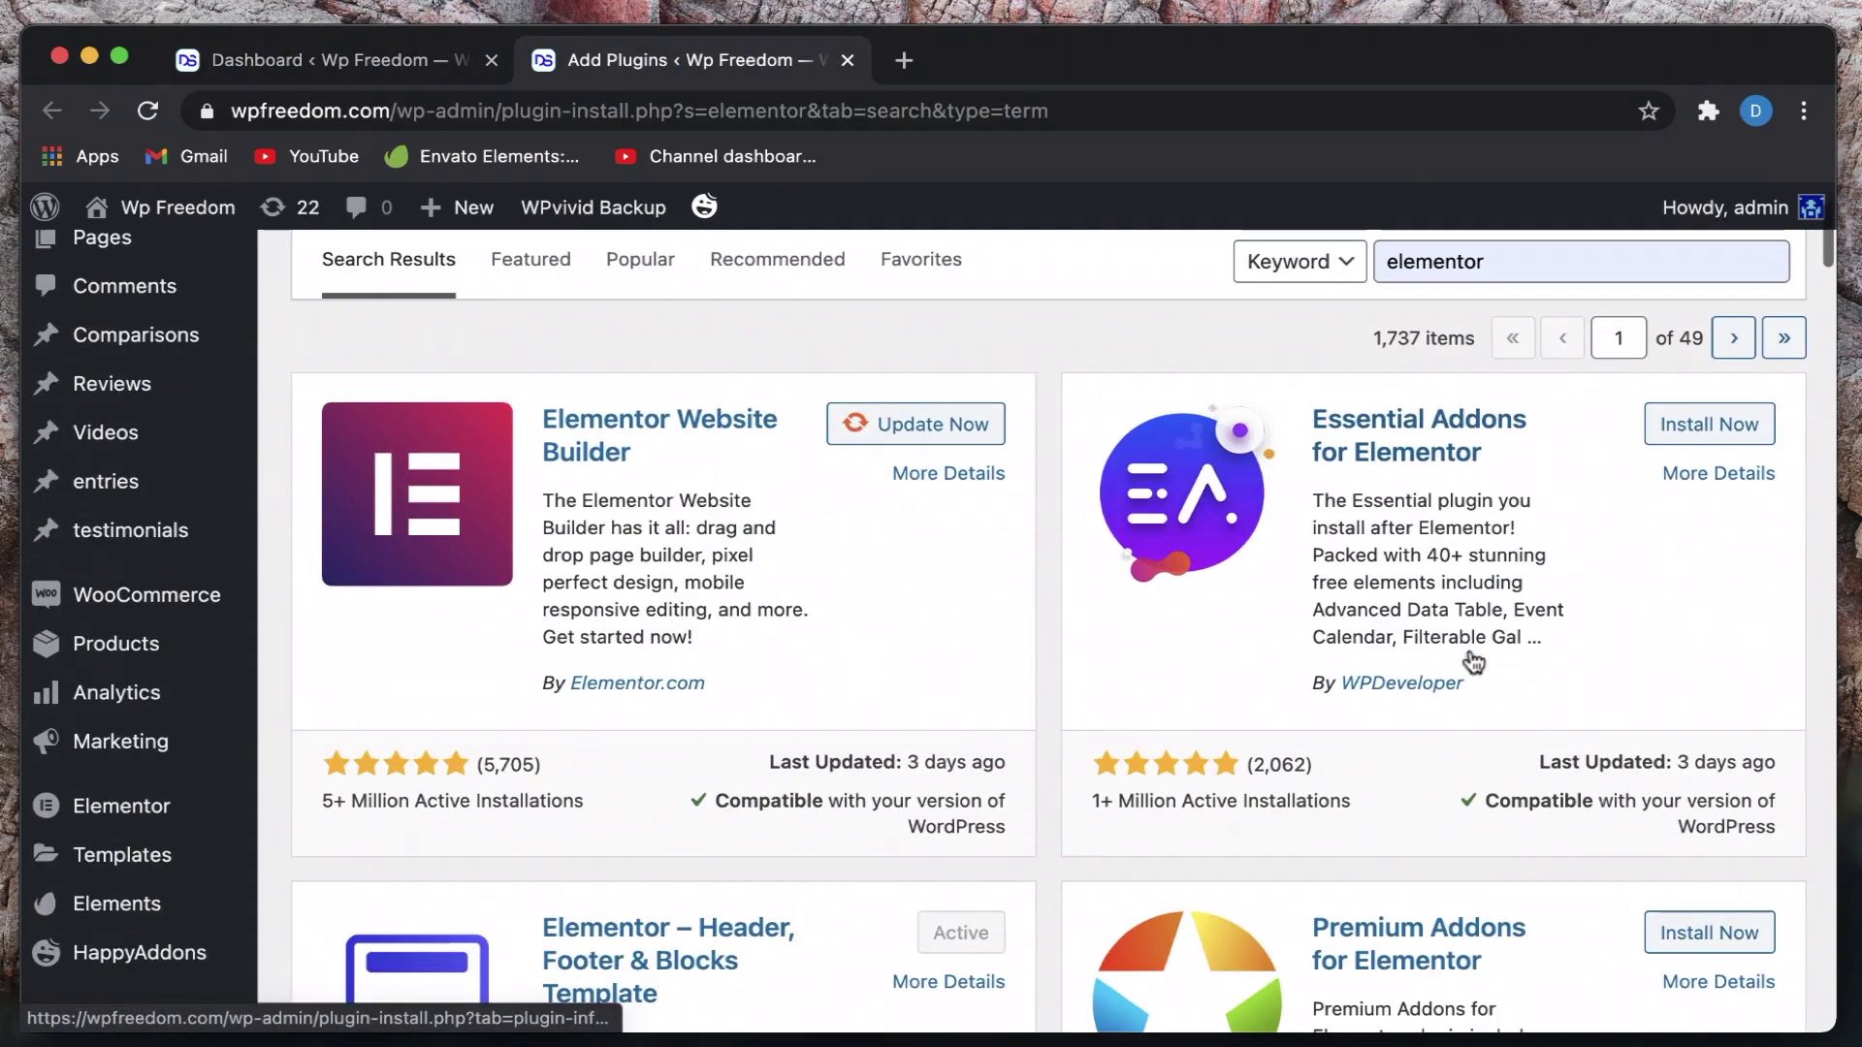
scroll(1590, 684, "up", 3)
left_click(1571, 403)
type("blocks")
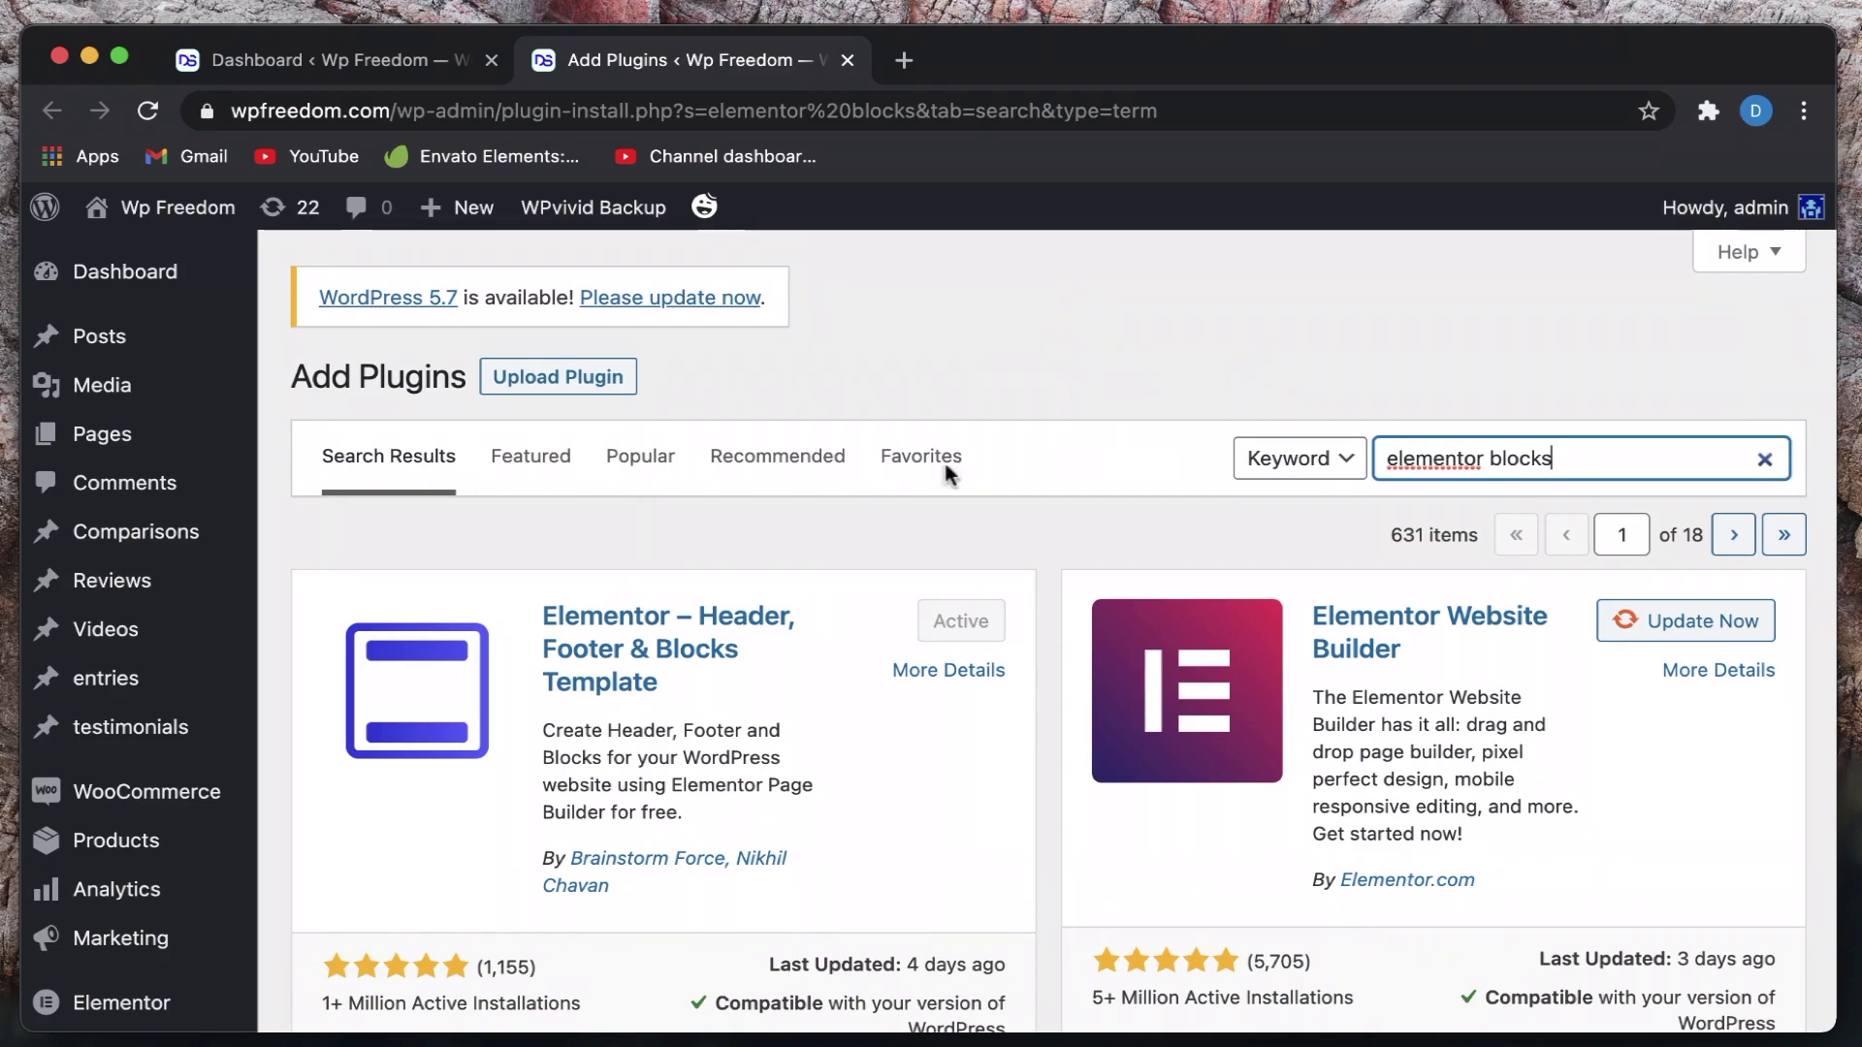
scroll(629, 630, "down", 3)
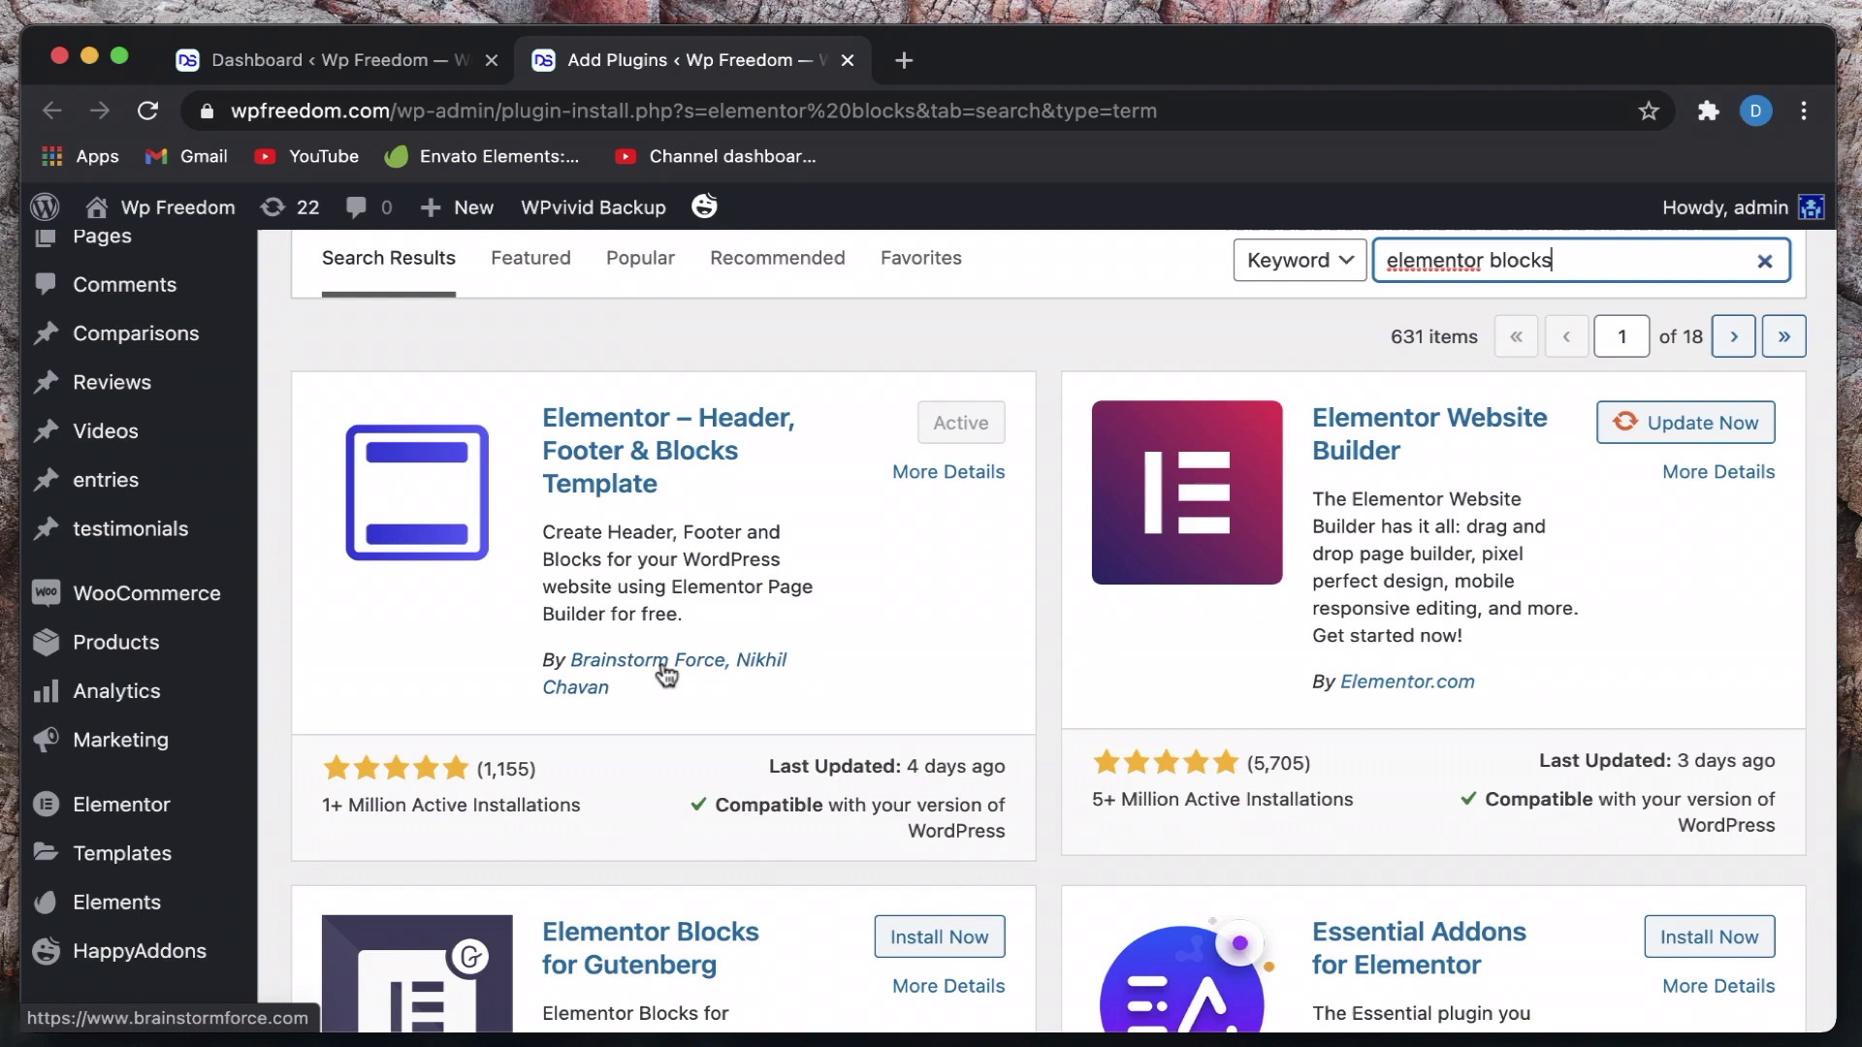
double_click(405, 769)
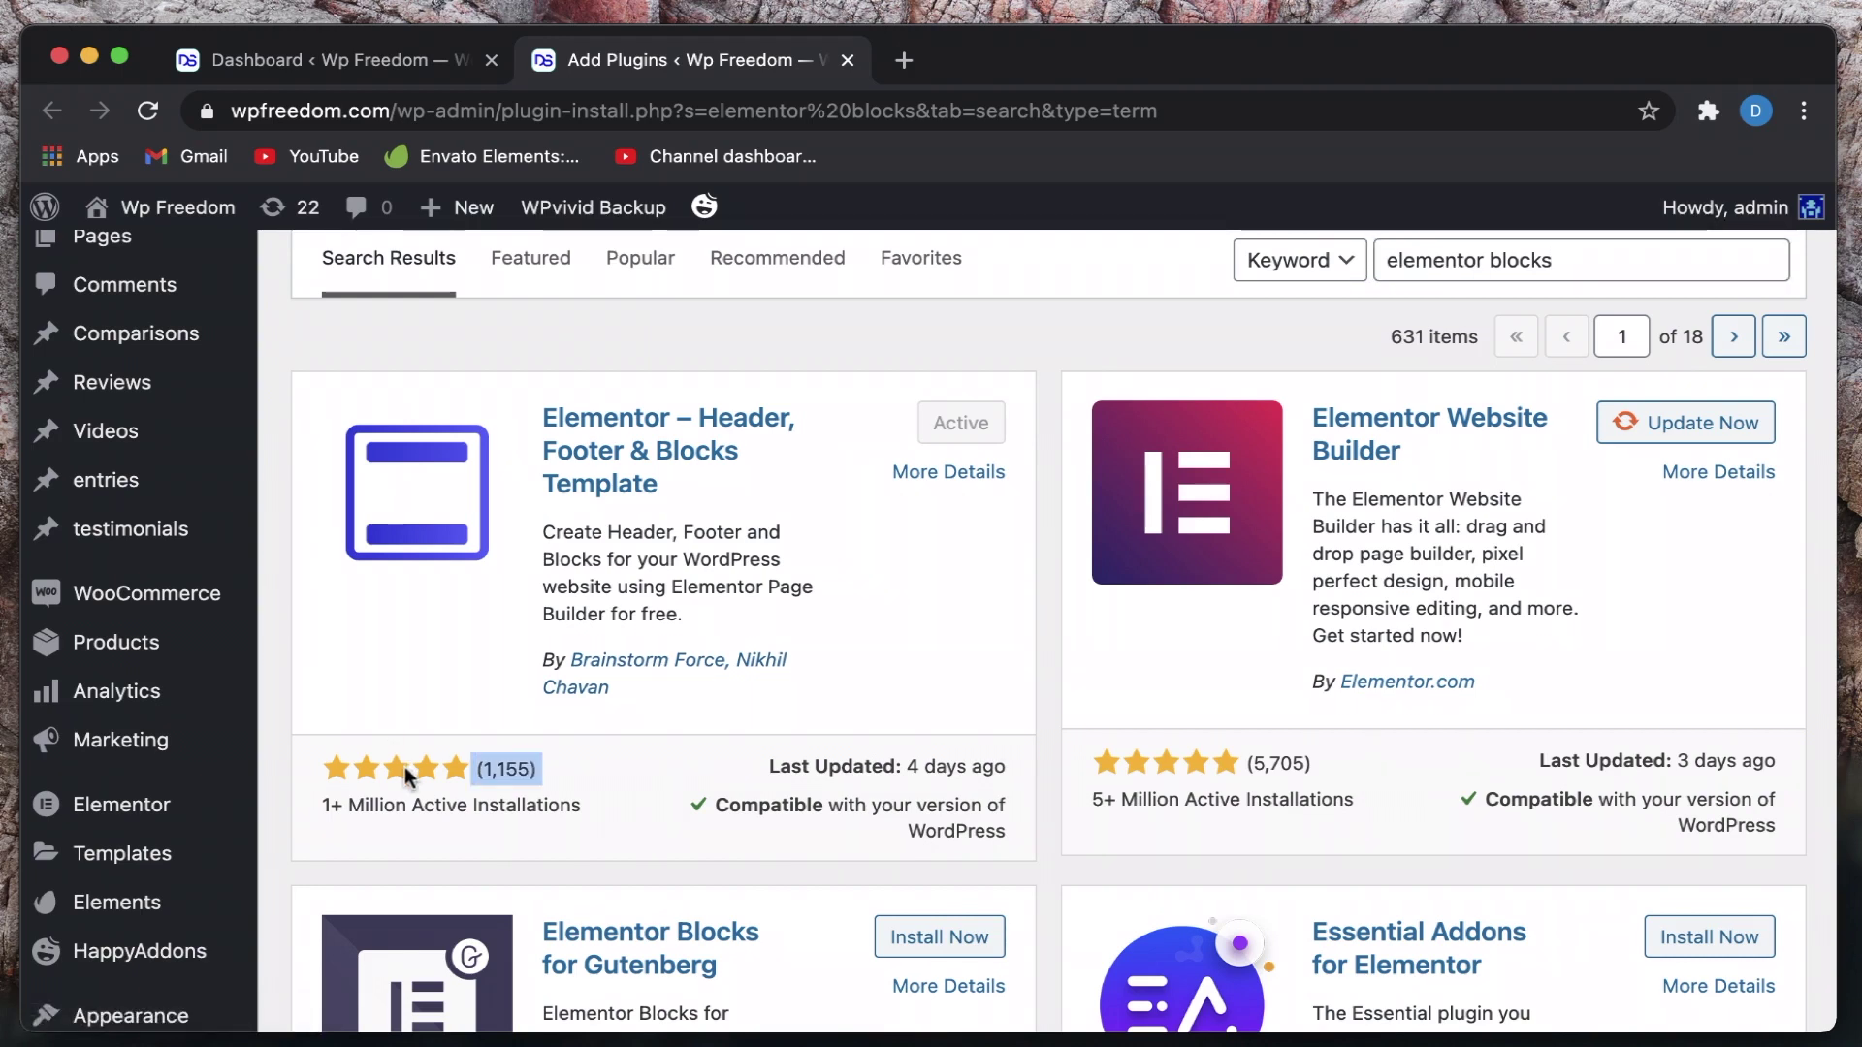
triple_click(394, 805)
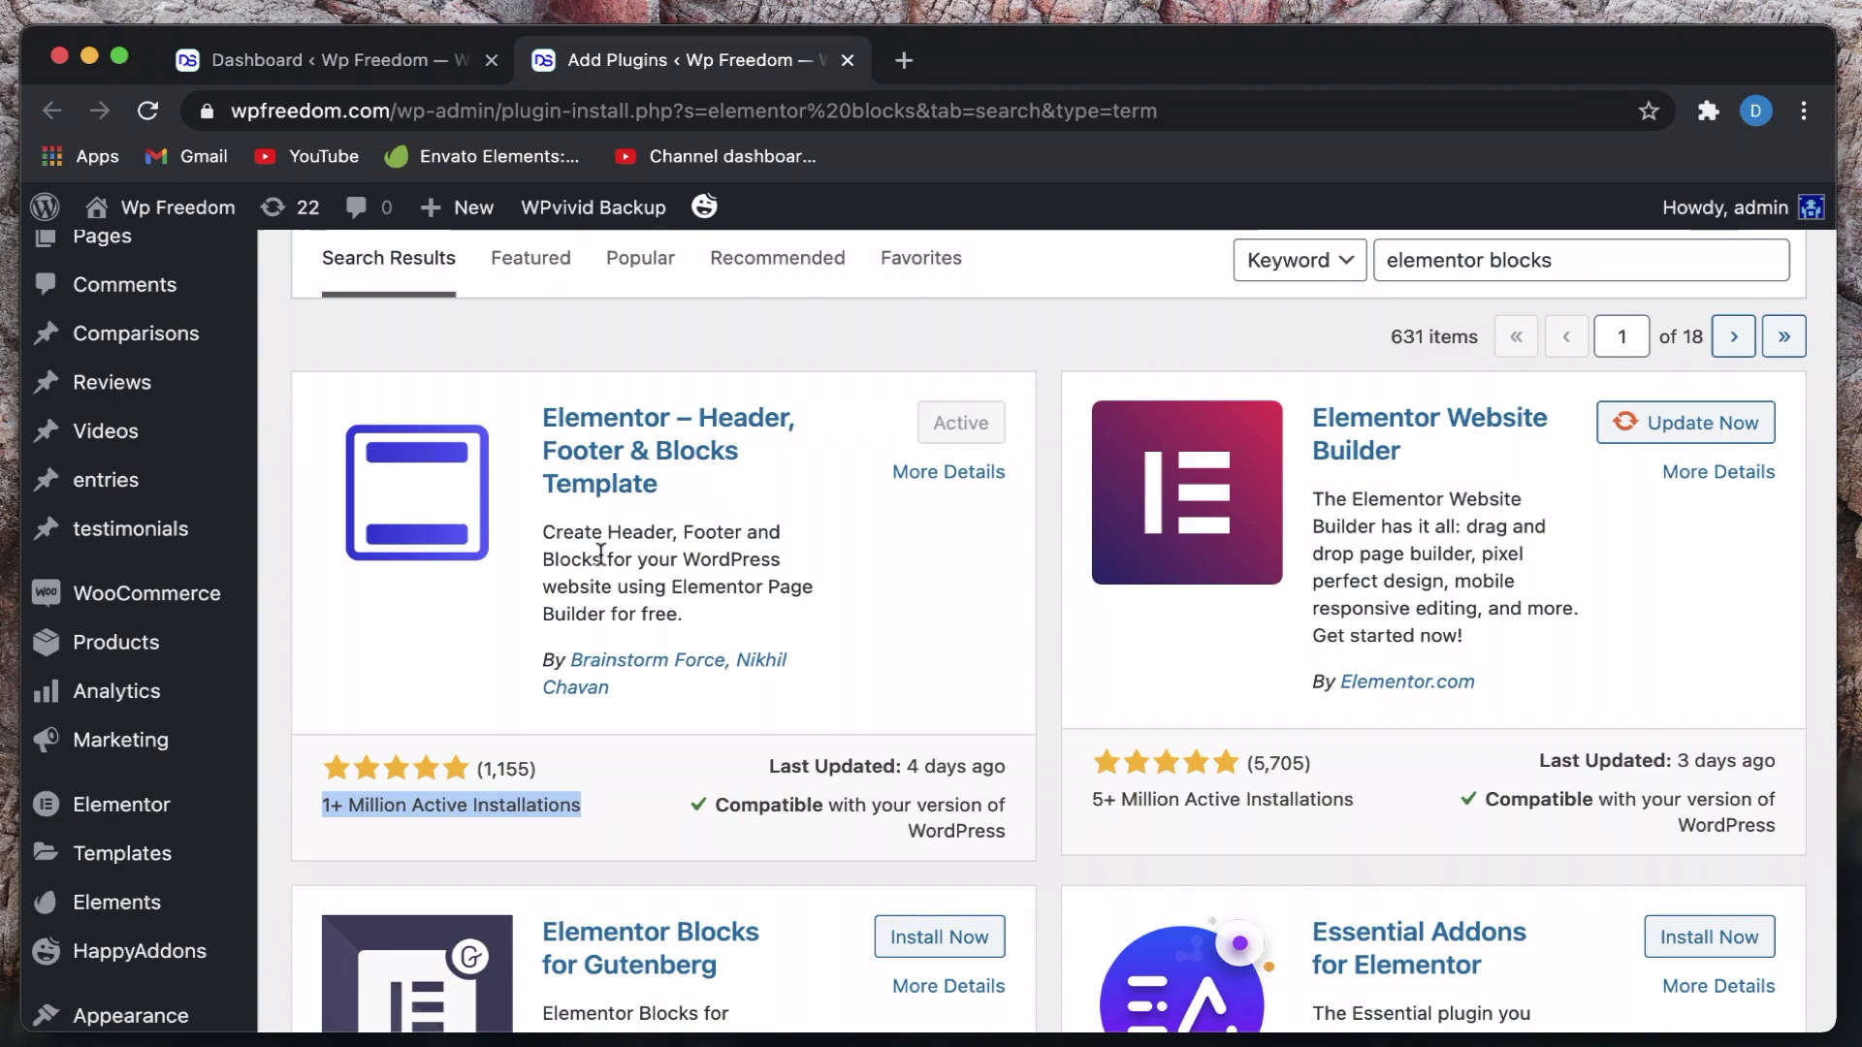
Go to Appearance > Header Footer & Blocks to reach the empty template list
scroll(601, 553, "down", 10)
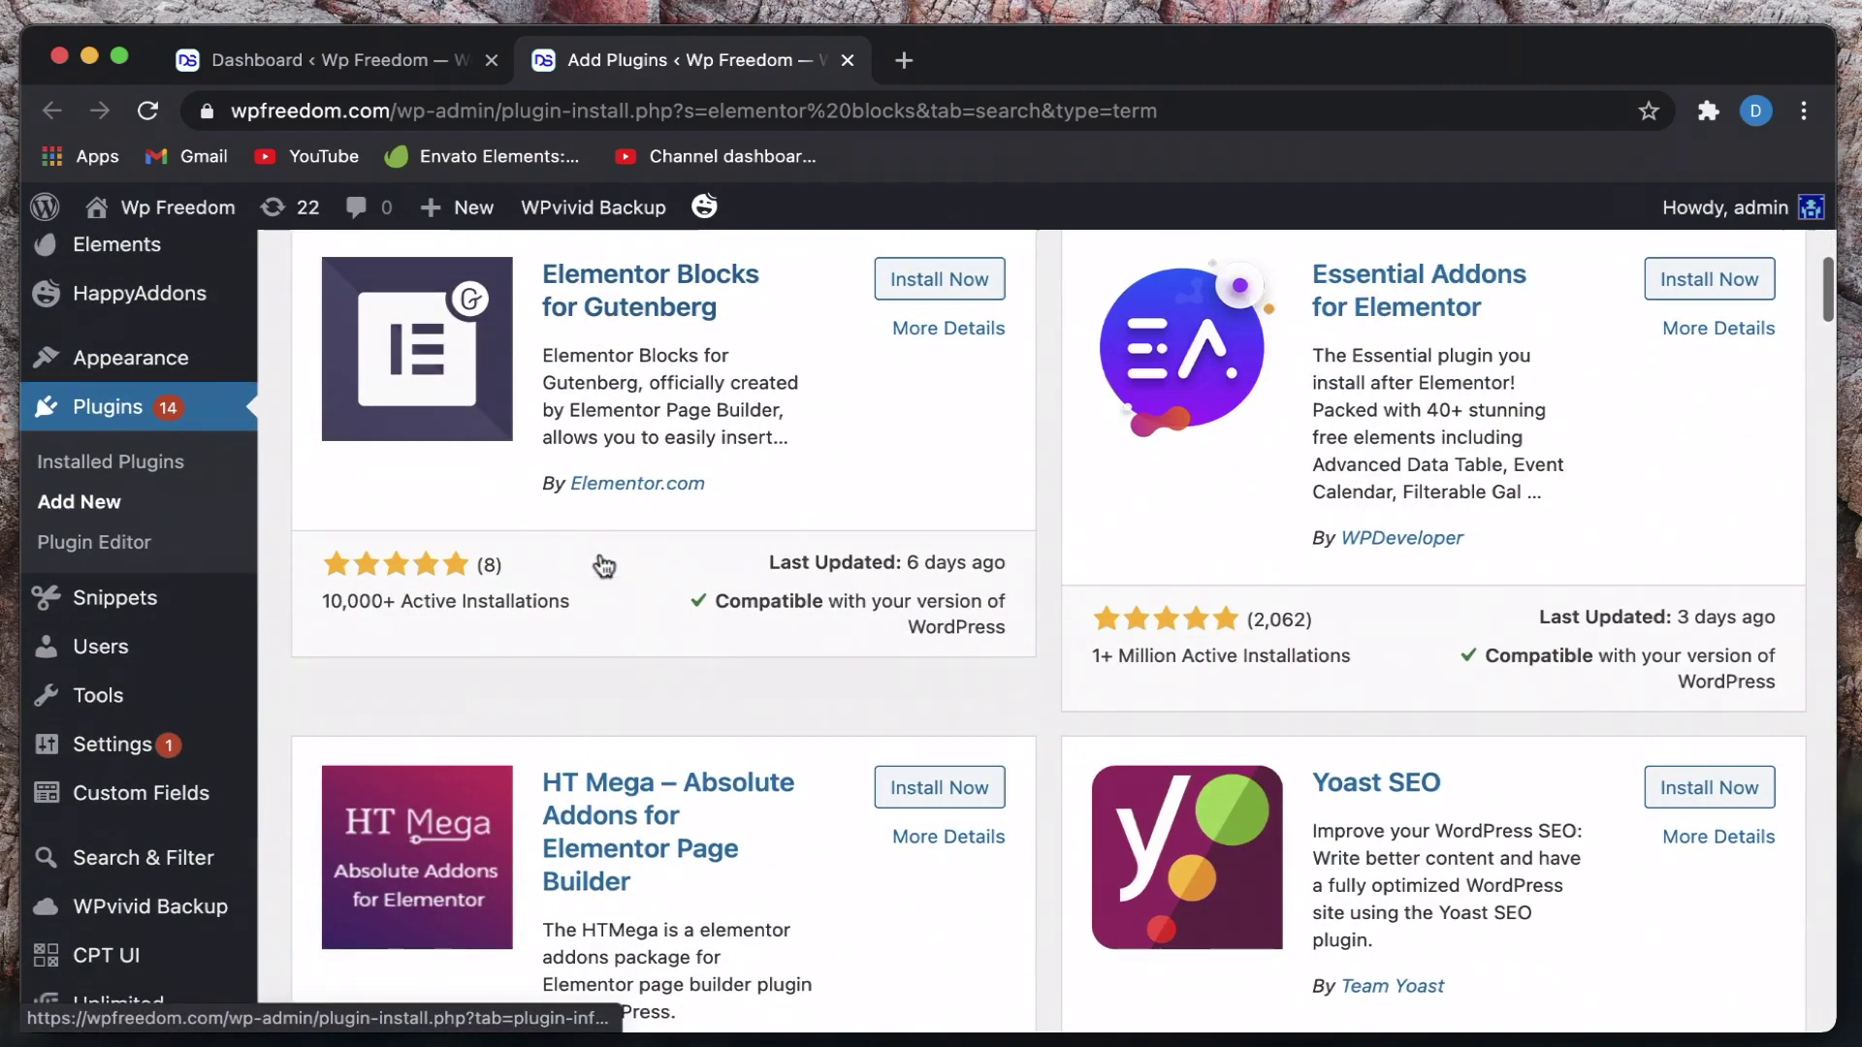
mouse_move(152, 365)
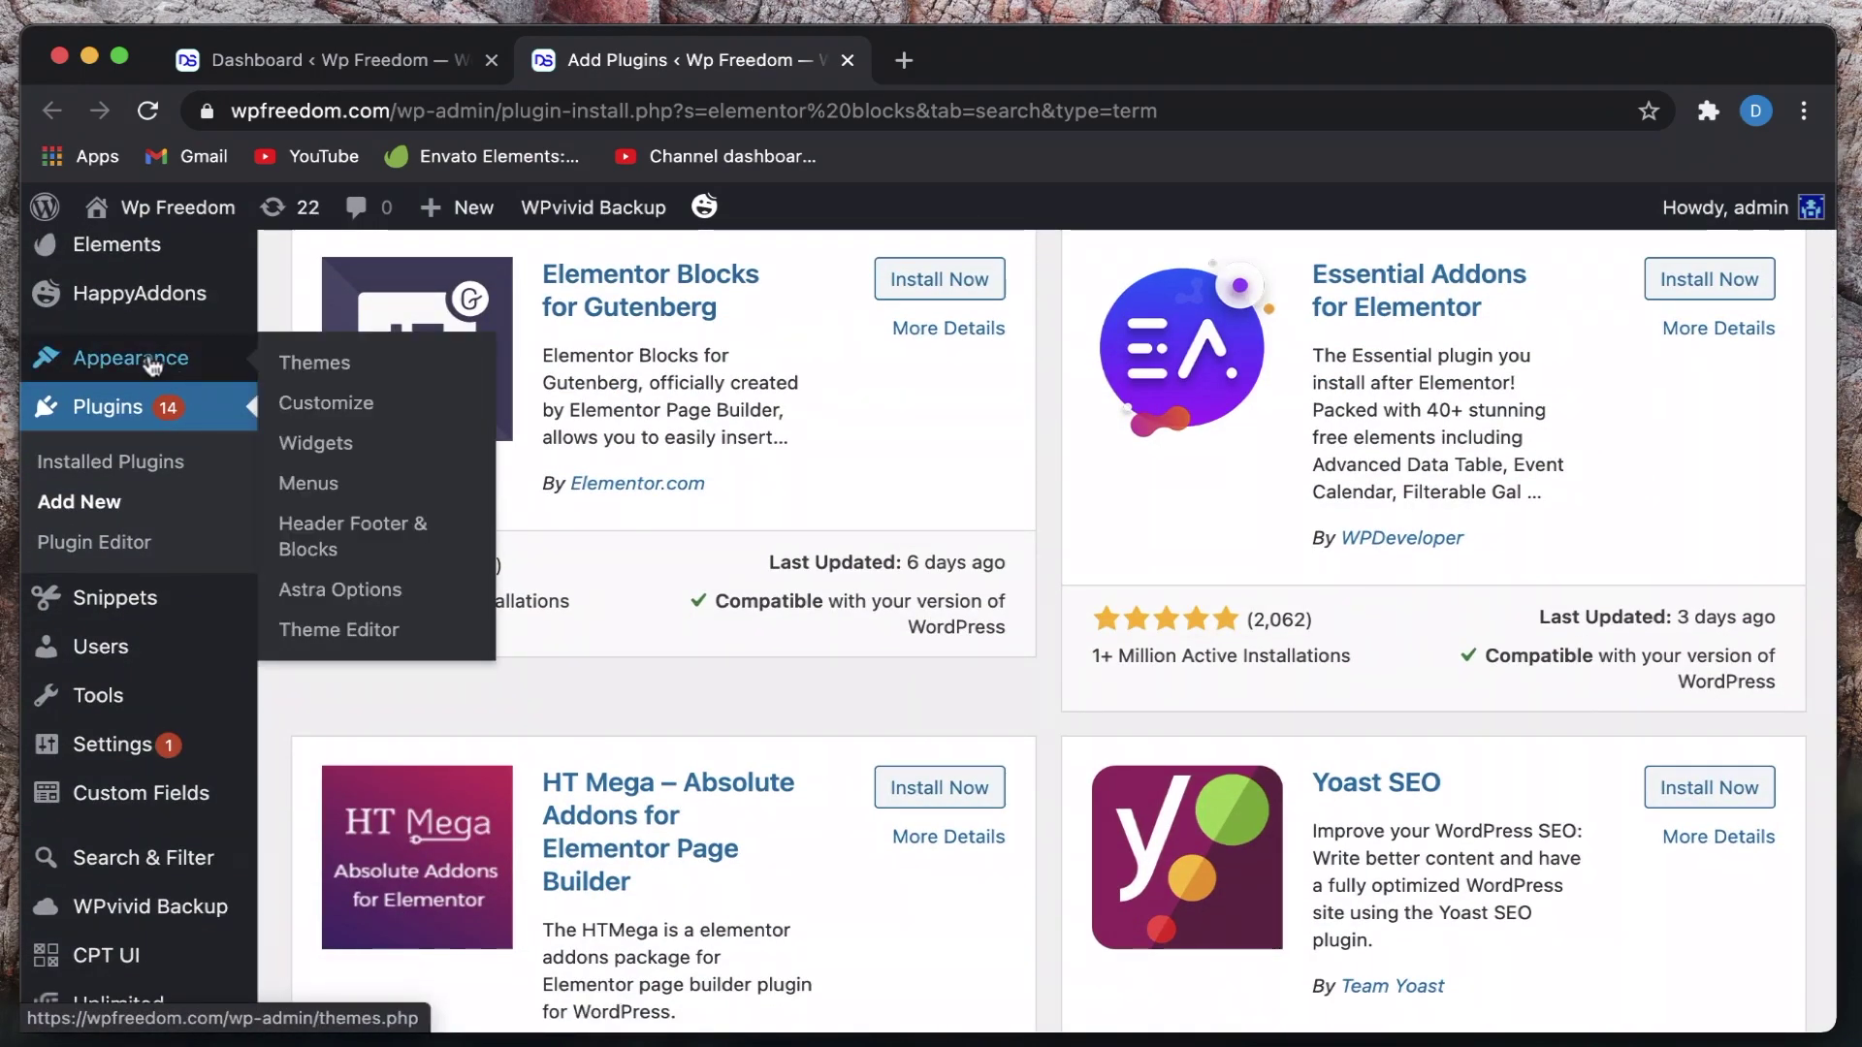
left_click(308, 549)
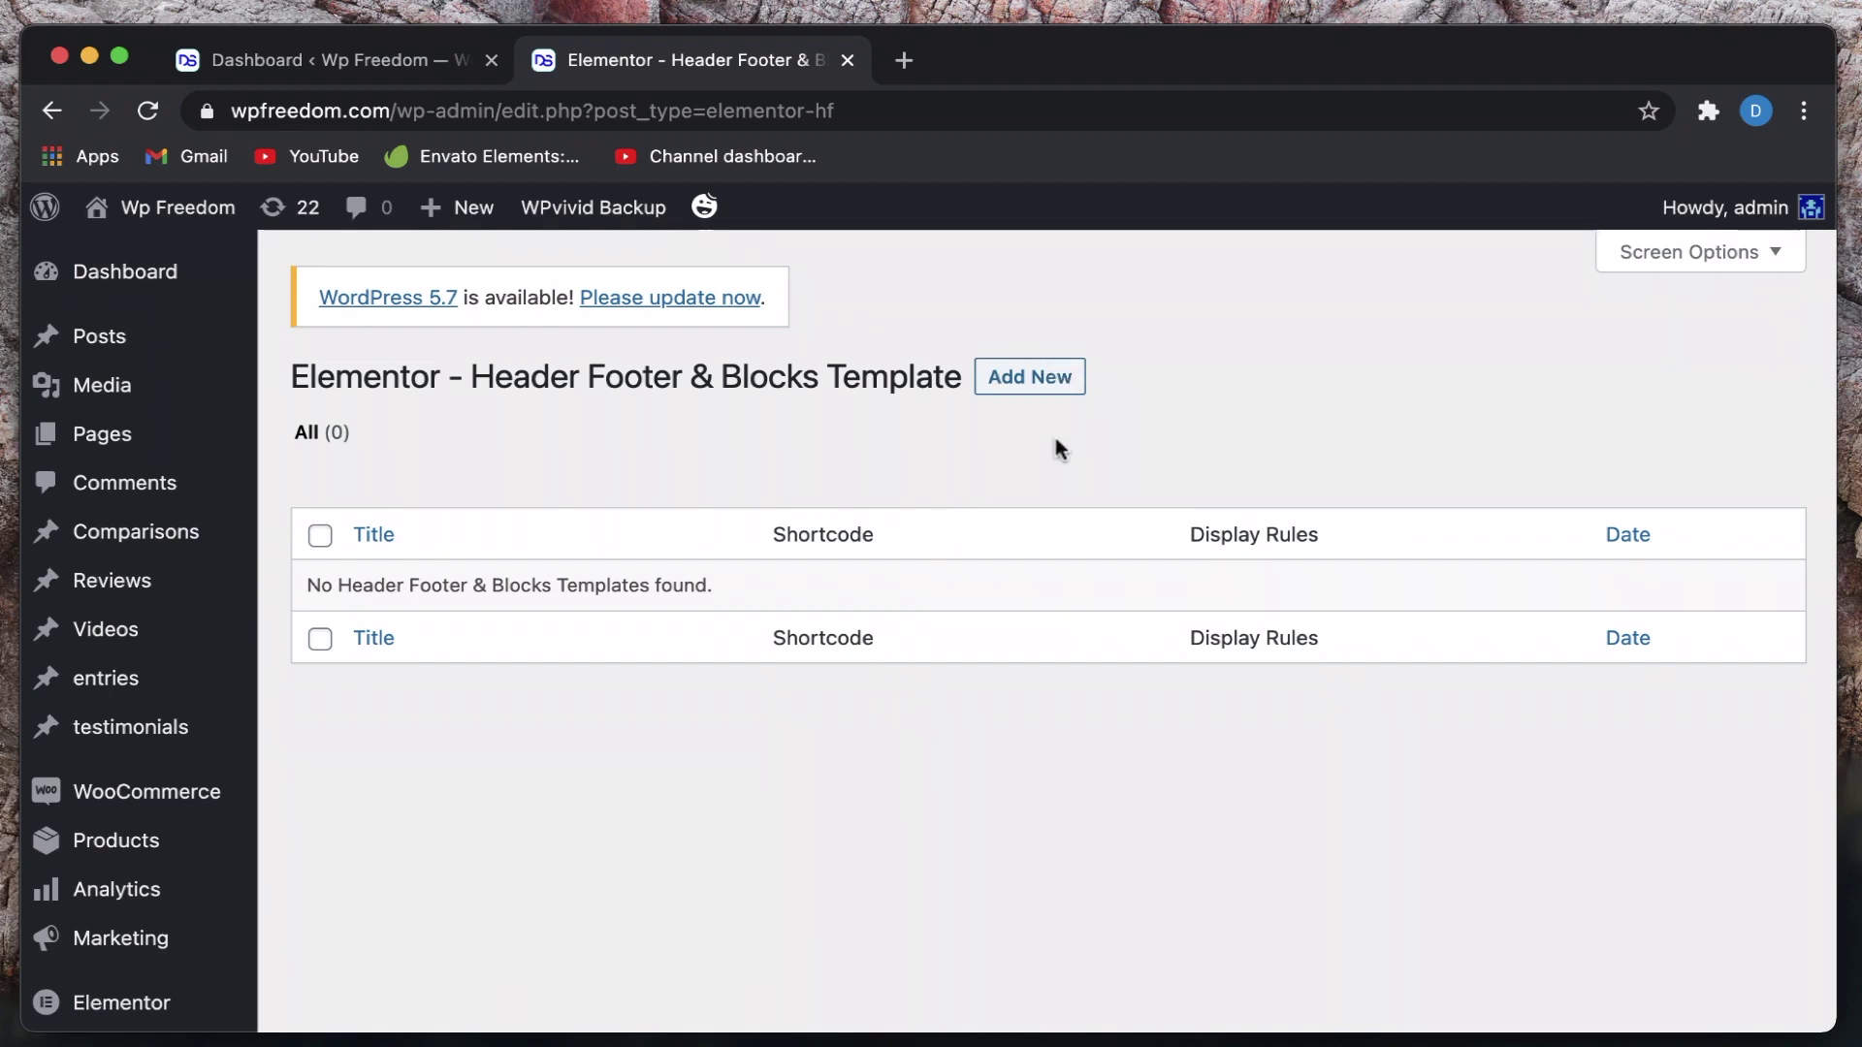
Add a new template titled 'Web header' with template type Header
left_click(1050, 392)
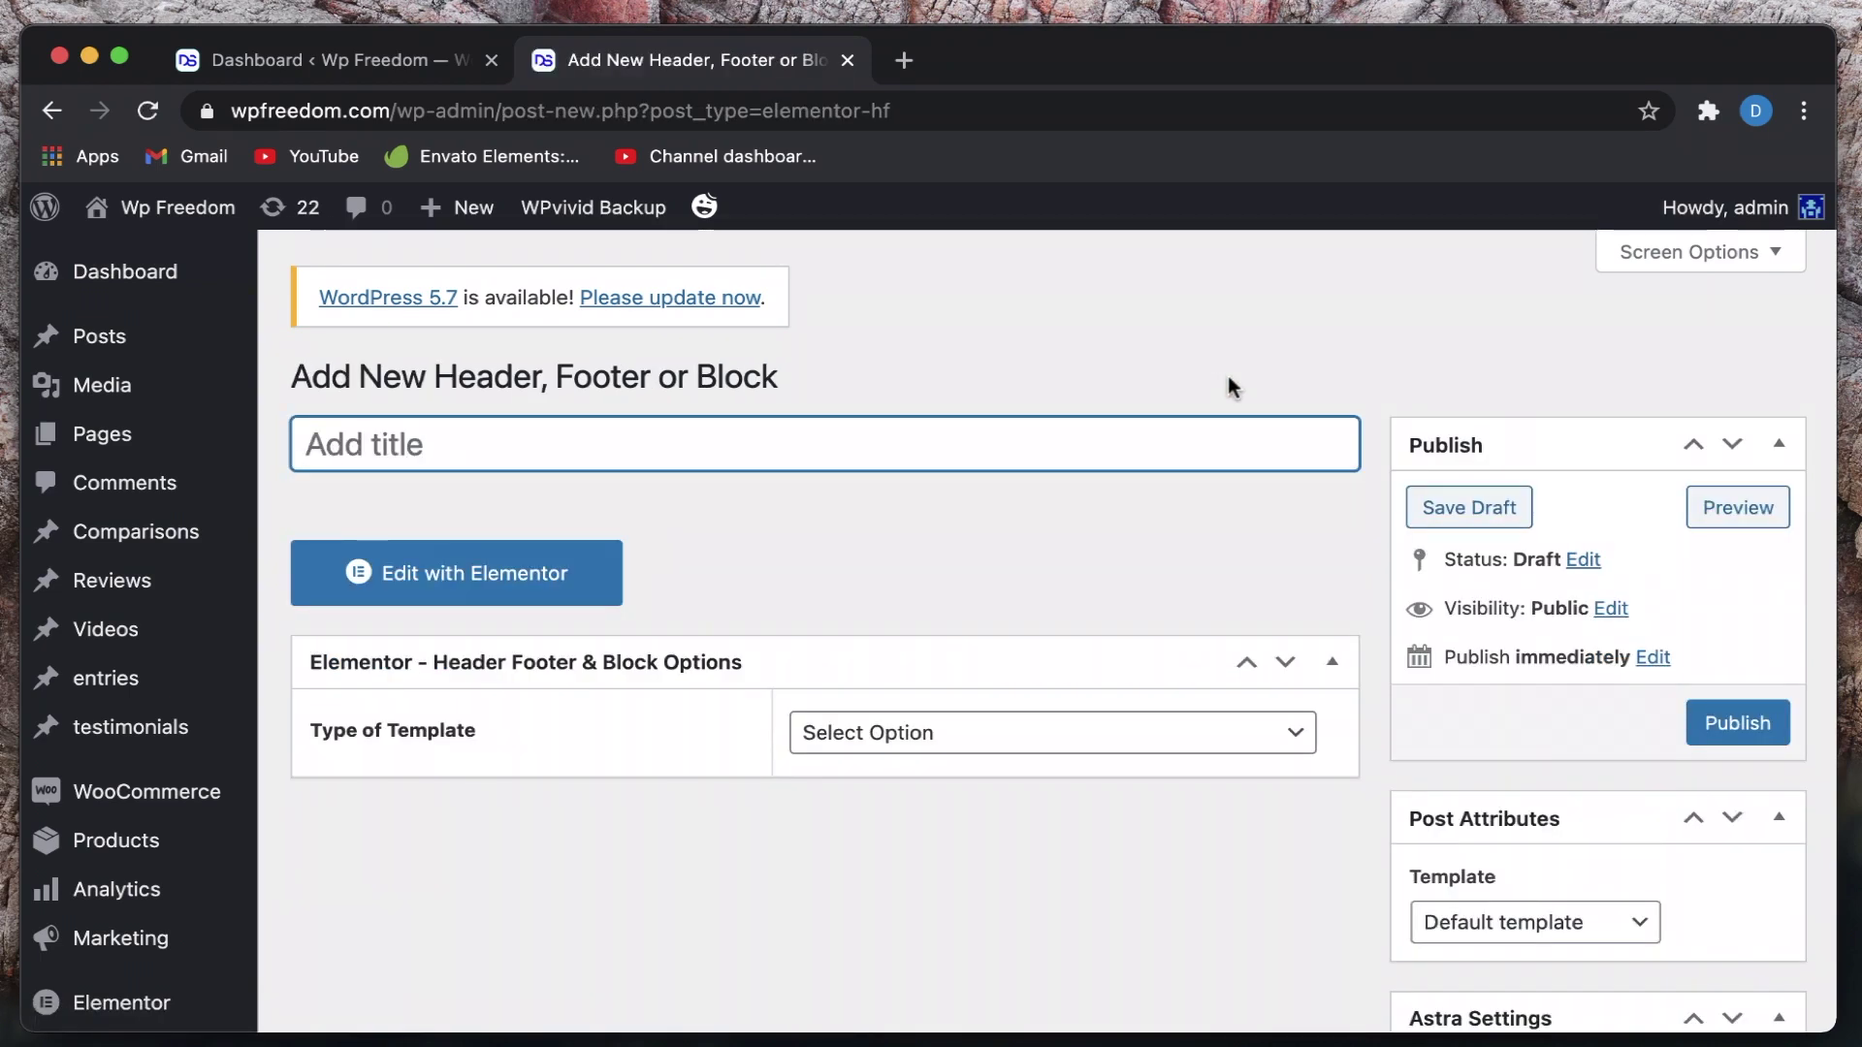
type("Web")
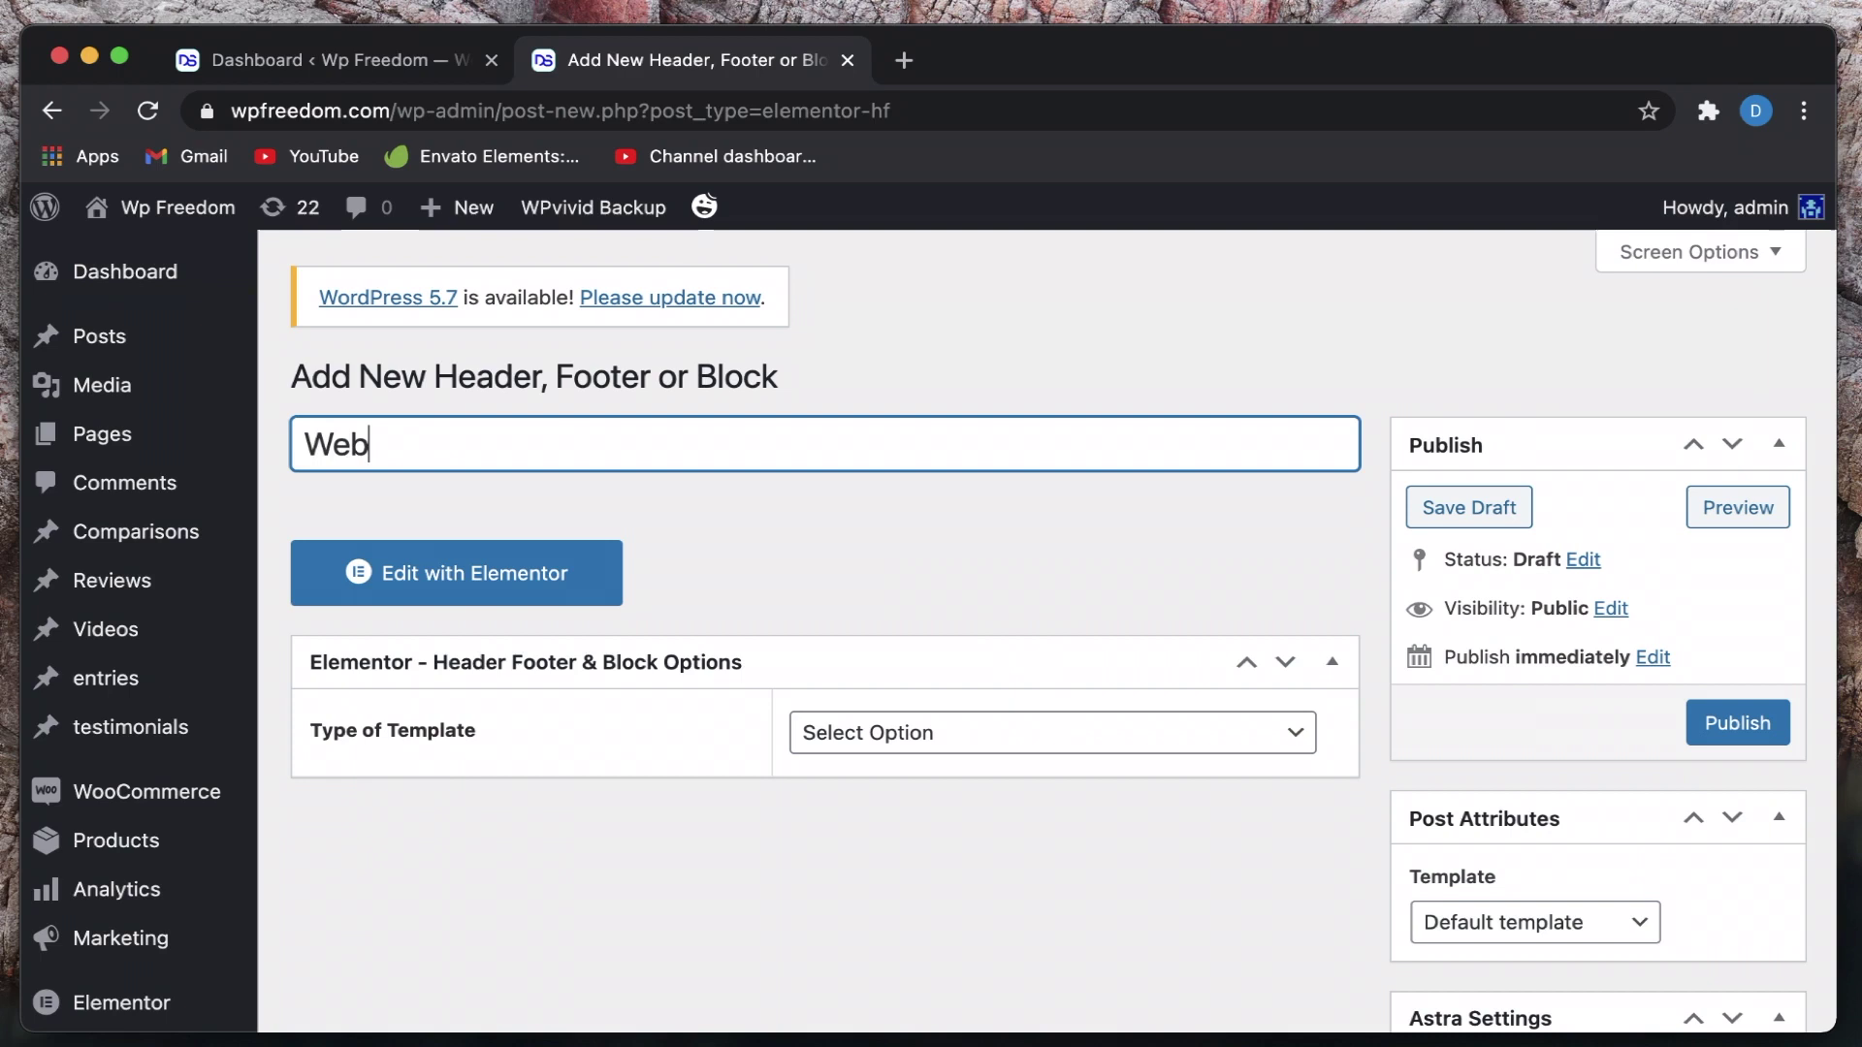
type(" header")
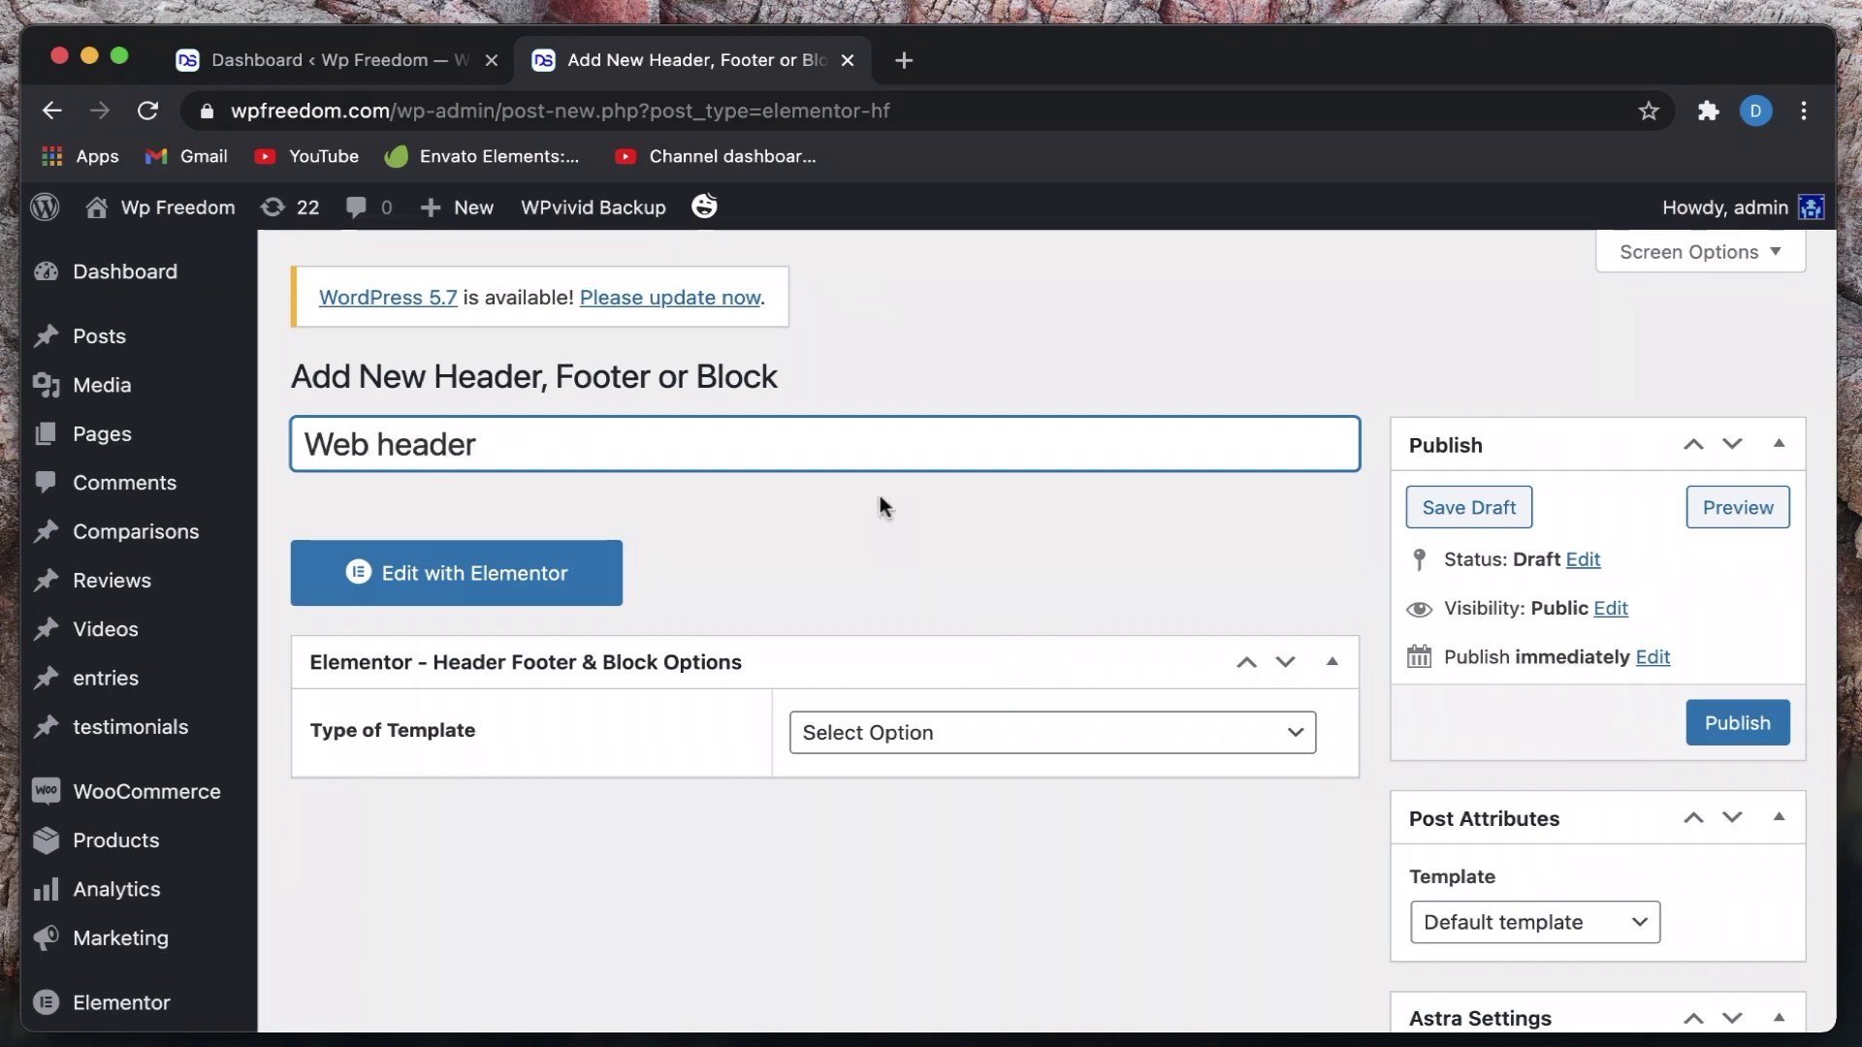
left_click(1026, 749)
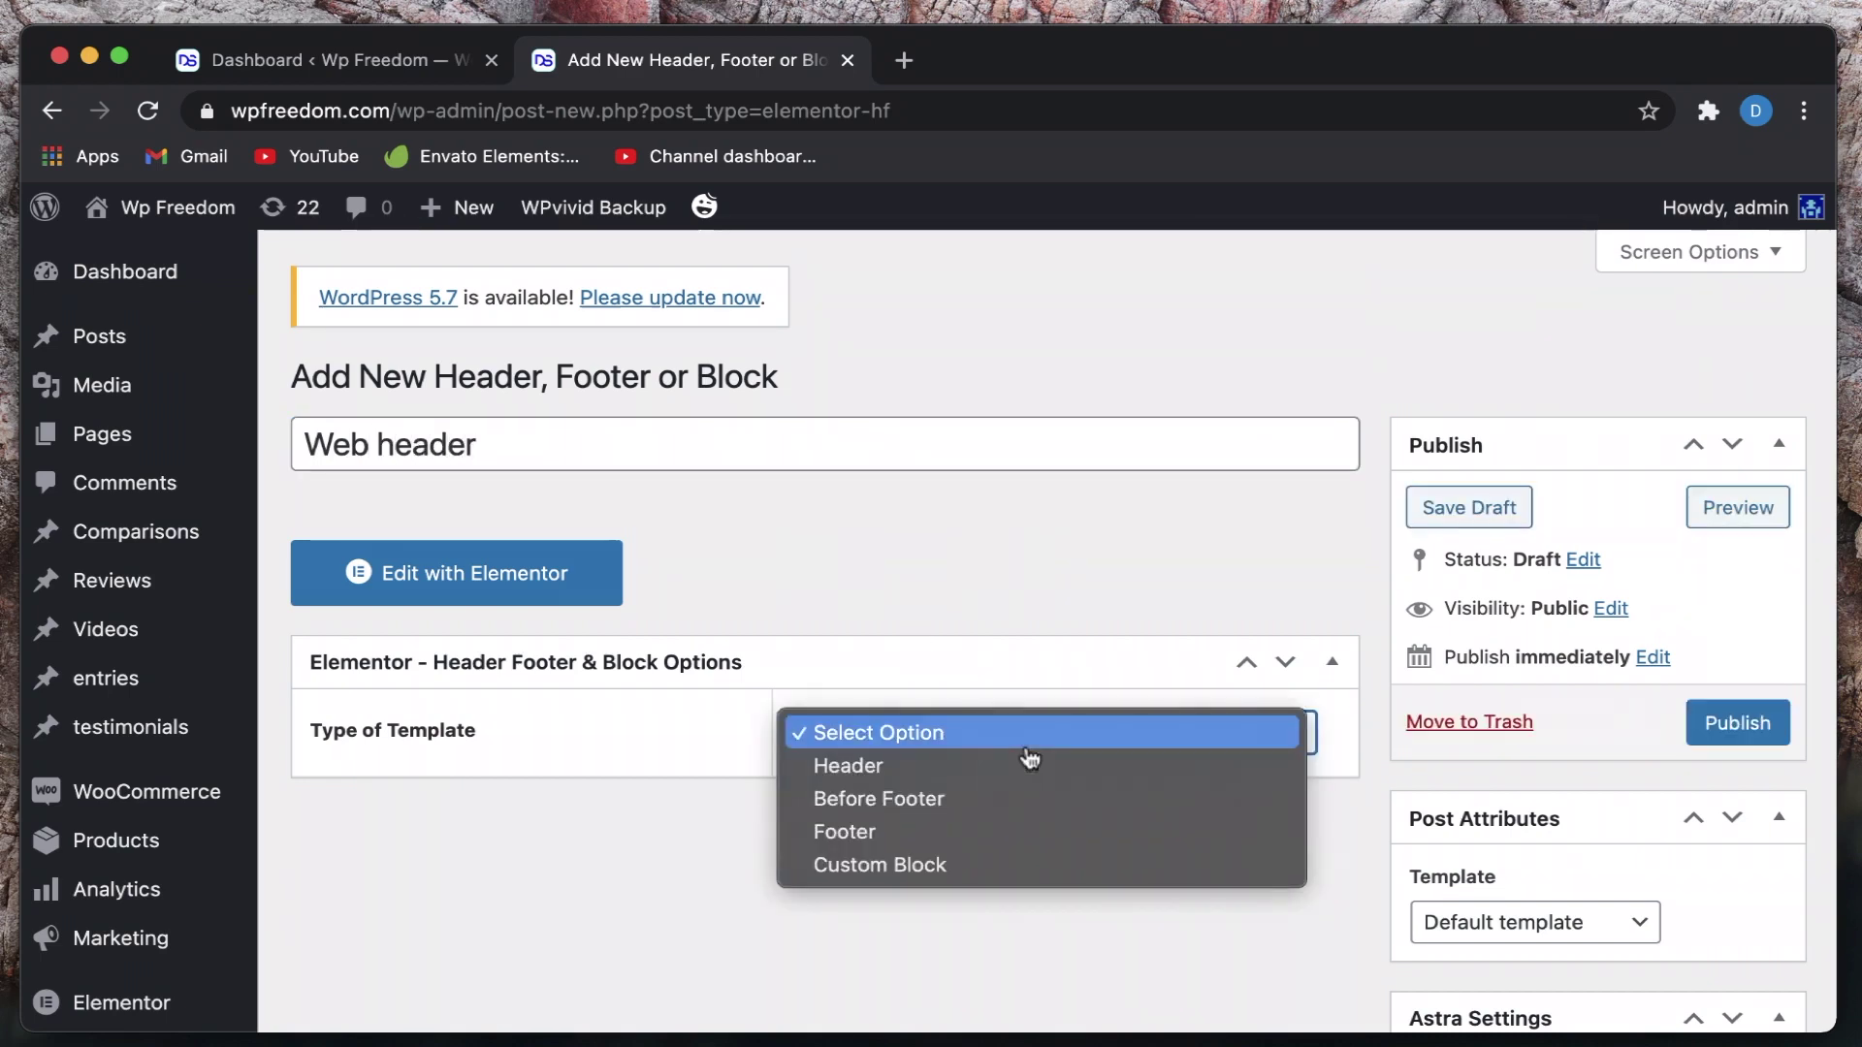
left_click(942, 776)
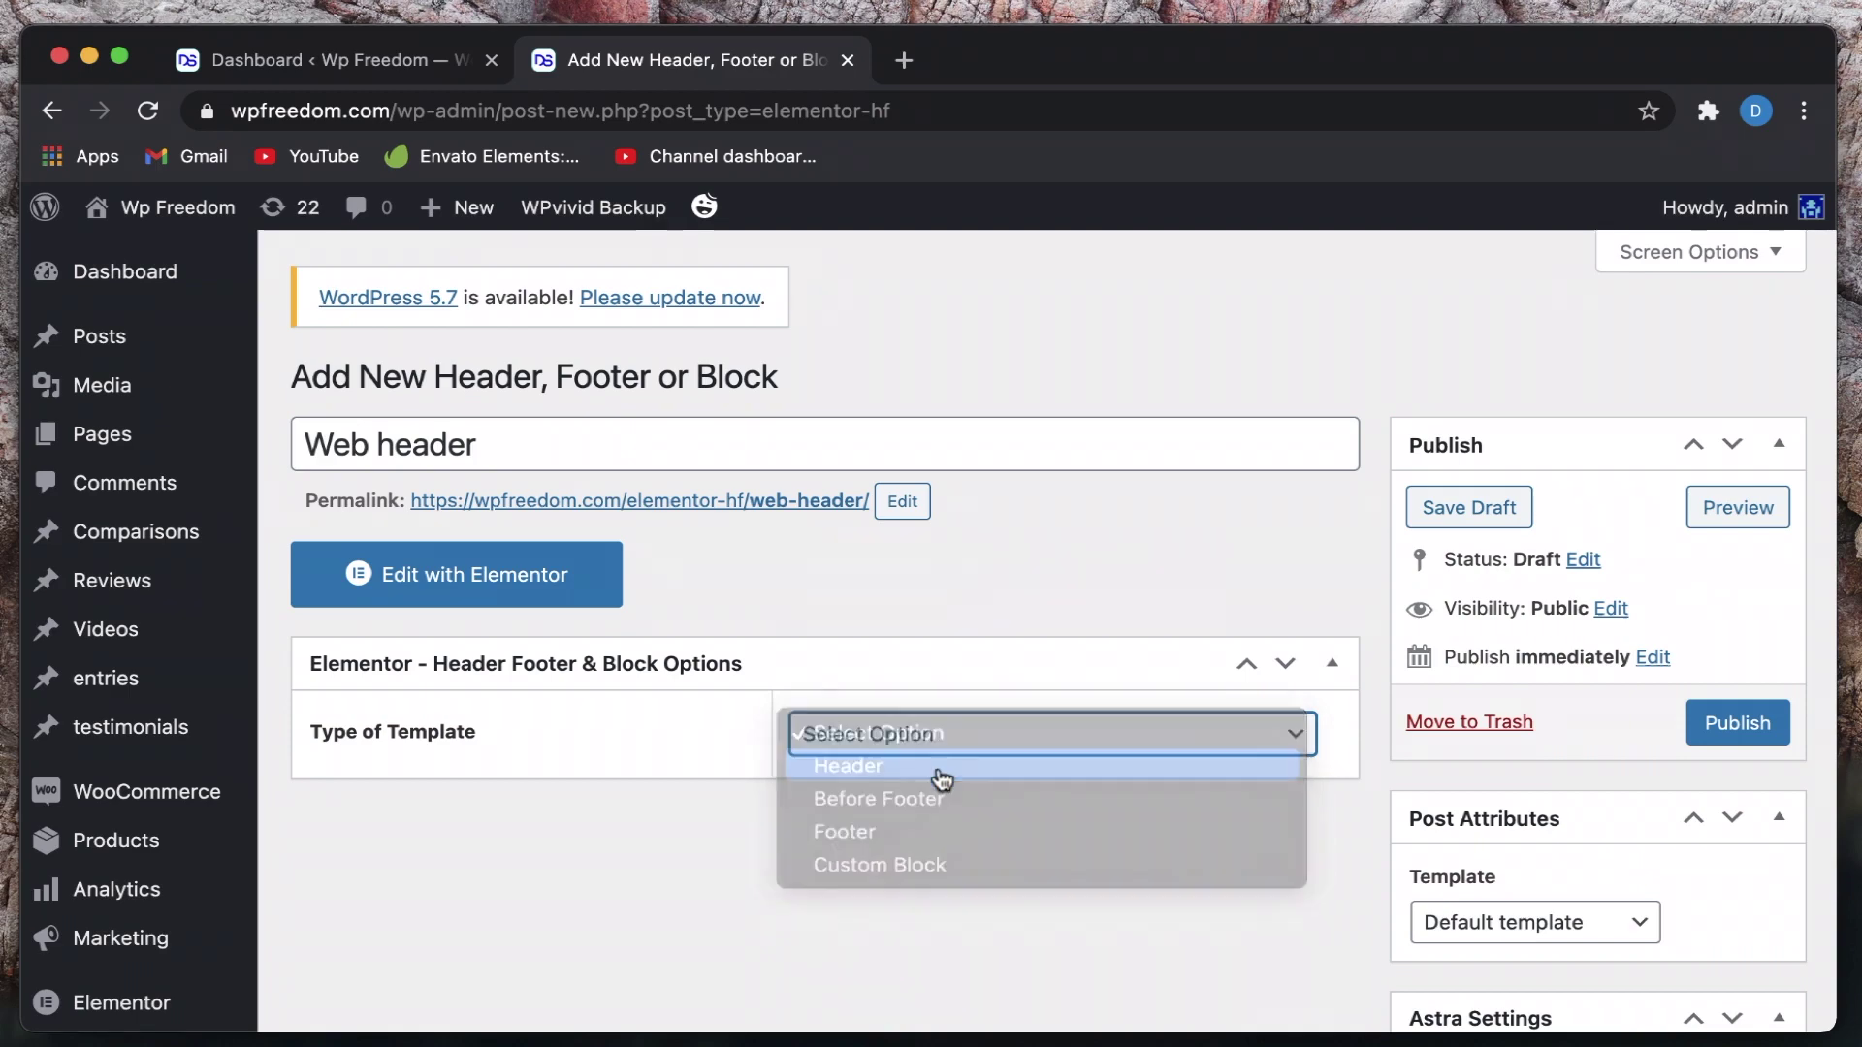
scroll(923, 628, "down", 3)
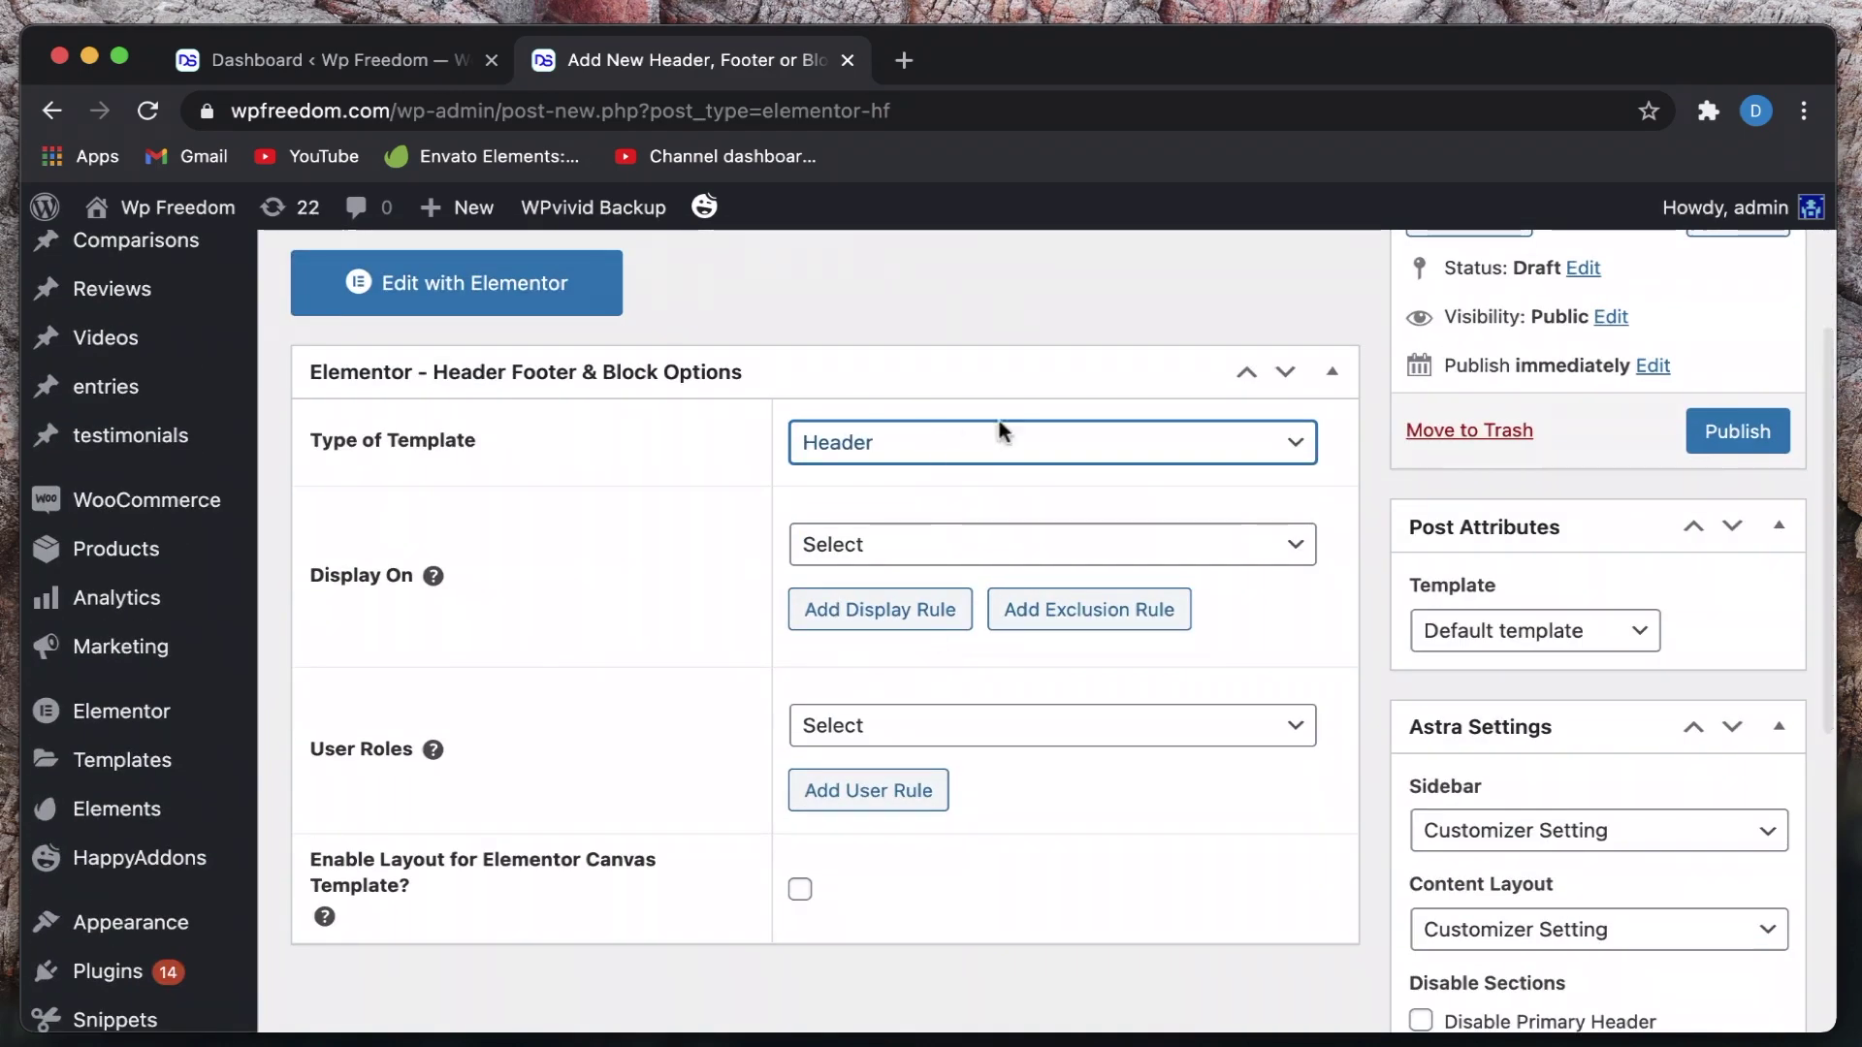
Set the template's Display On to Entire Website
left_click(964, 539)
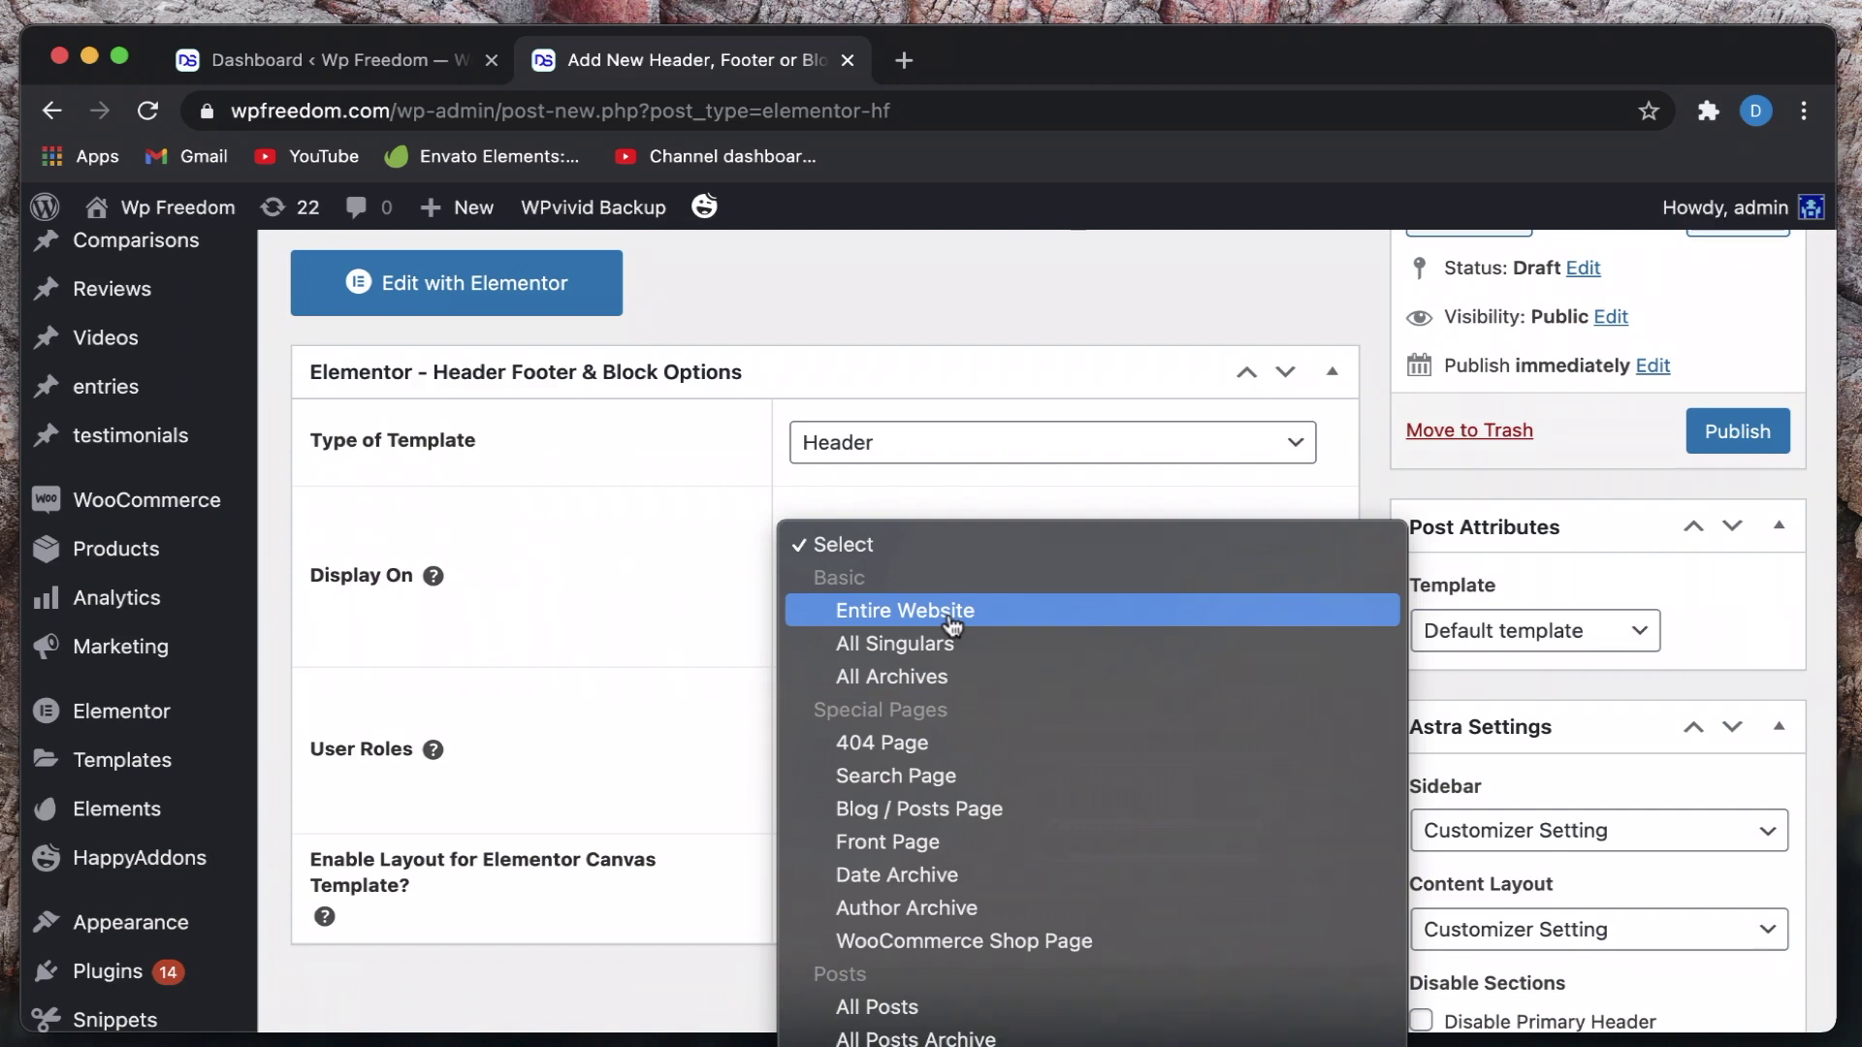
left_click(1083, 242)
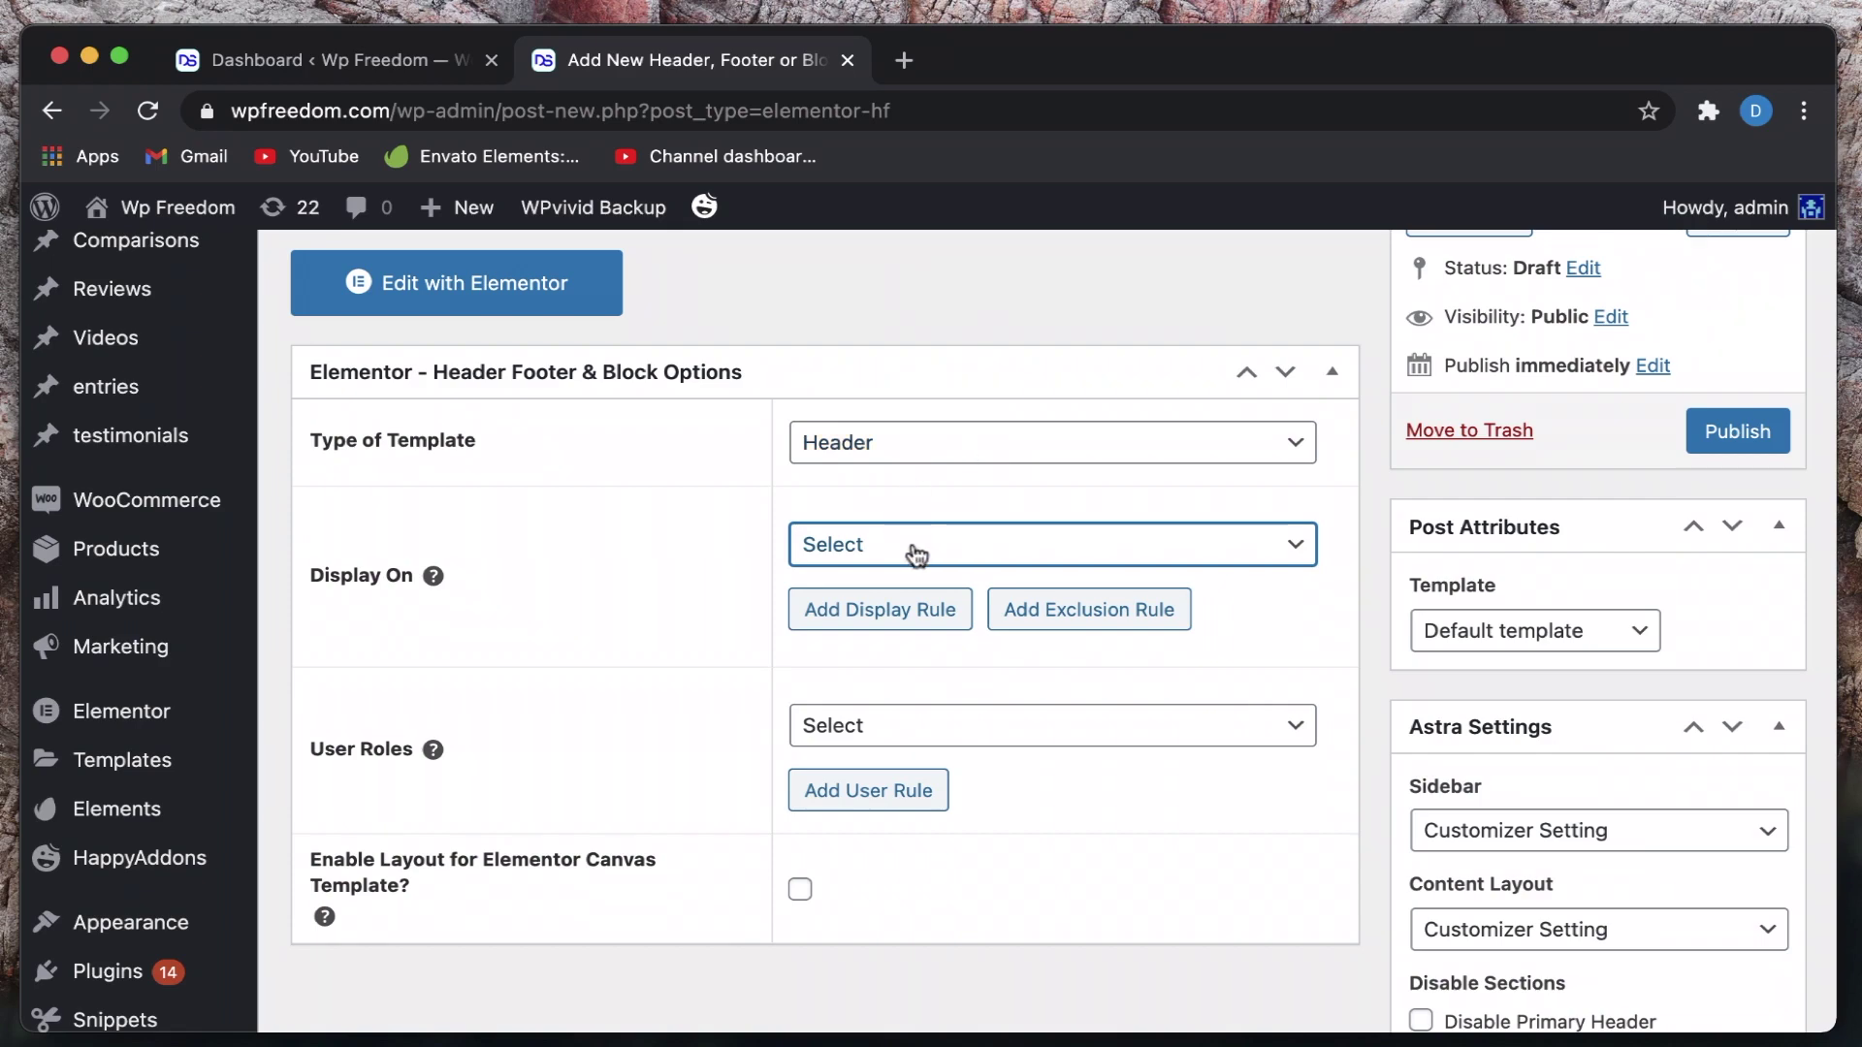
left_click(916, 555)
left_click(902, 611)
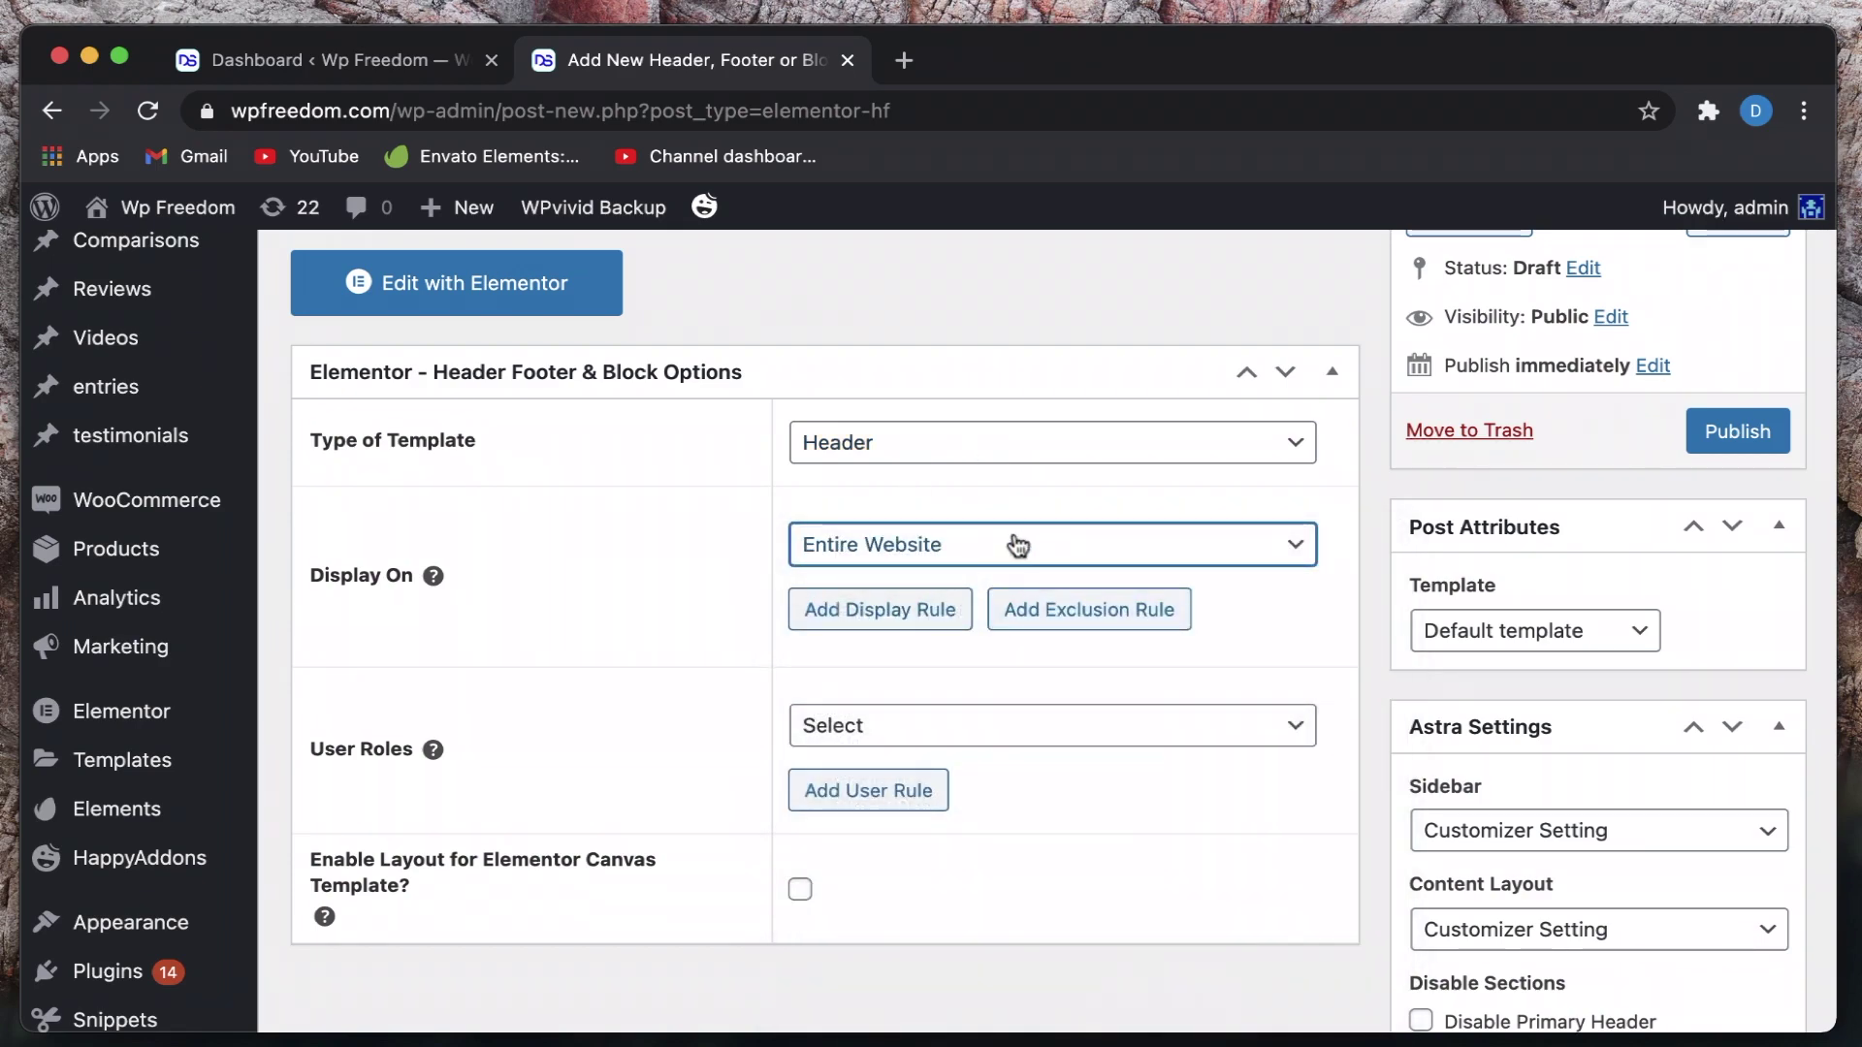
scroll(908, 576, "up", 3)
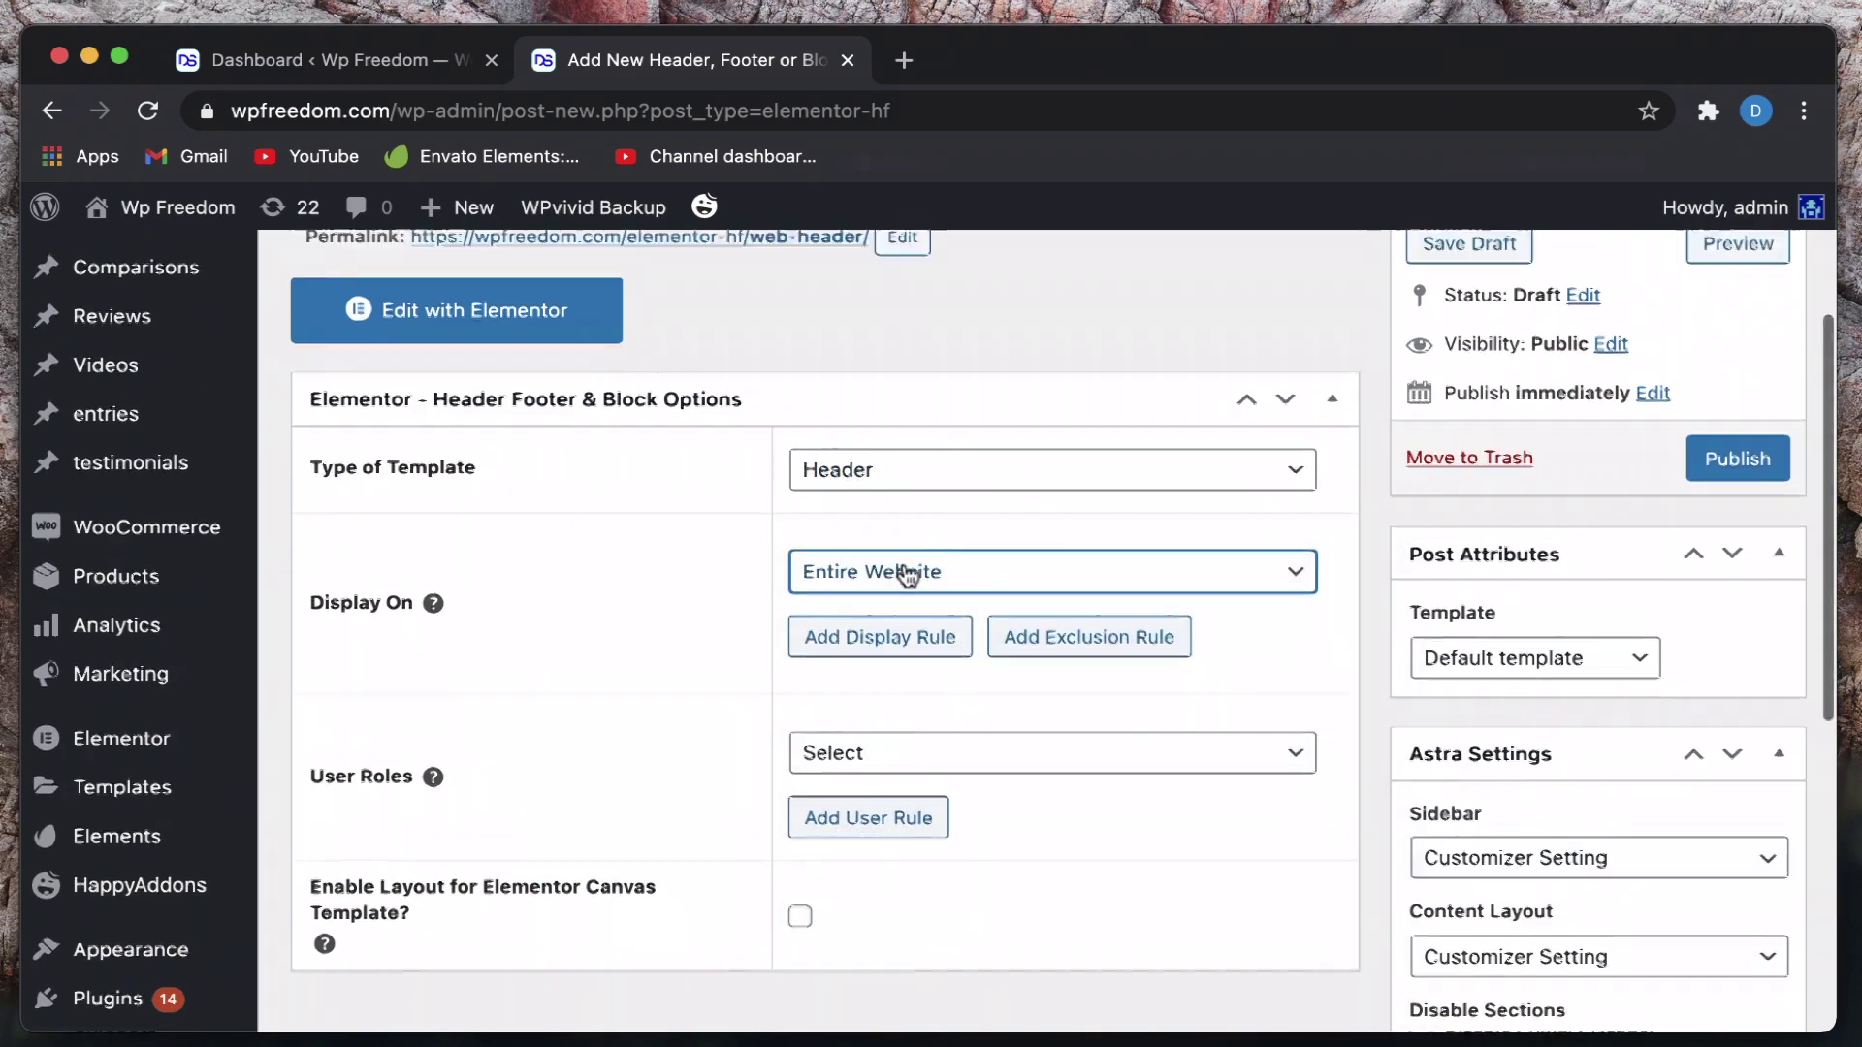
scroll(829, 534, "down", 5)
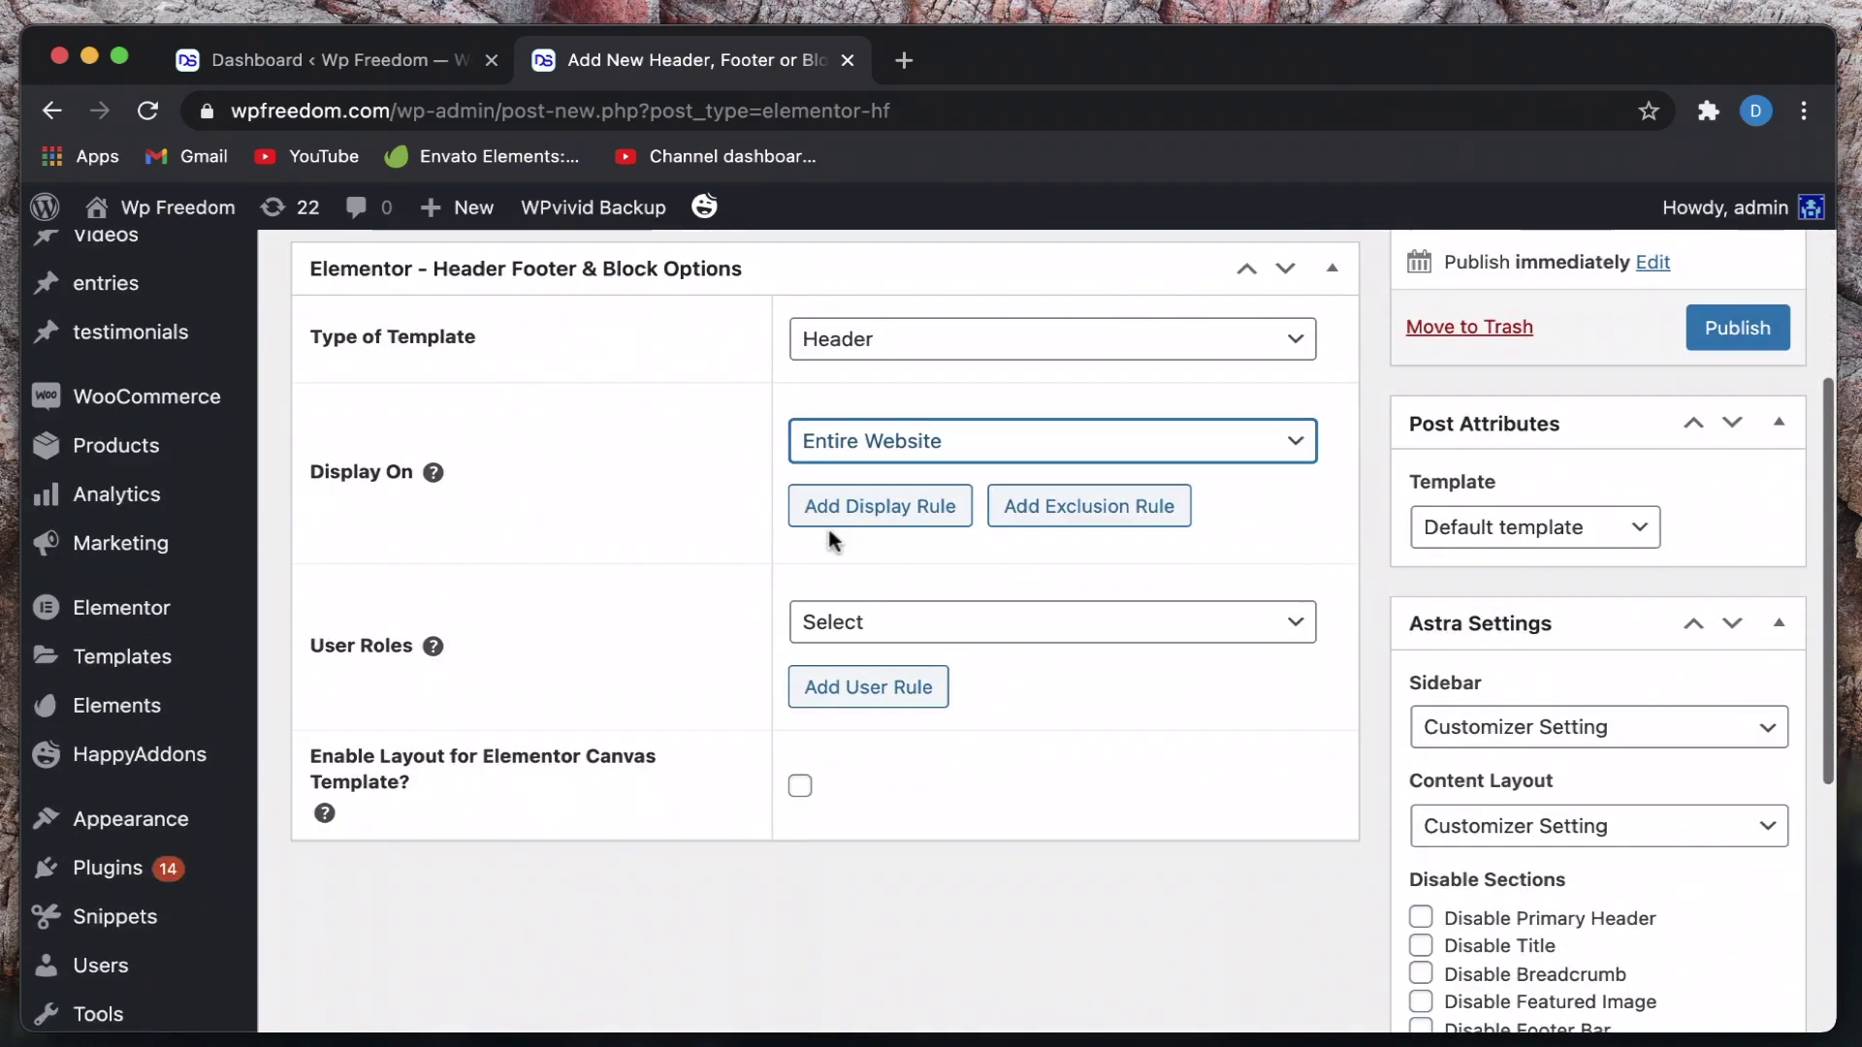
Set the Web header template's User Roles to All
left_click(996, 625)
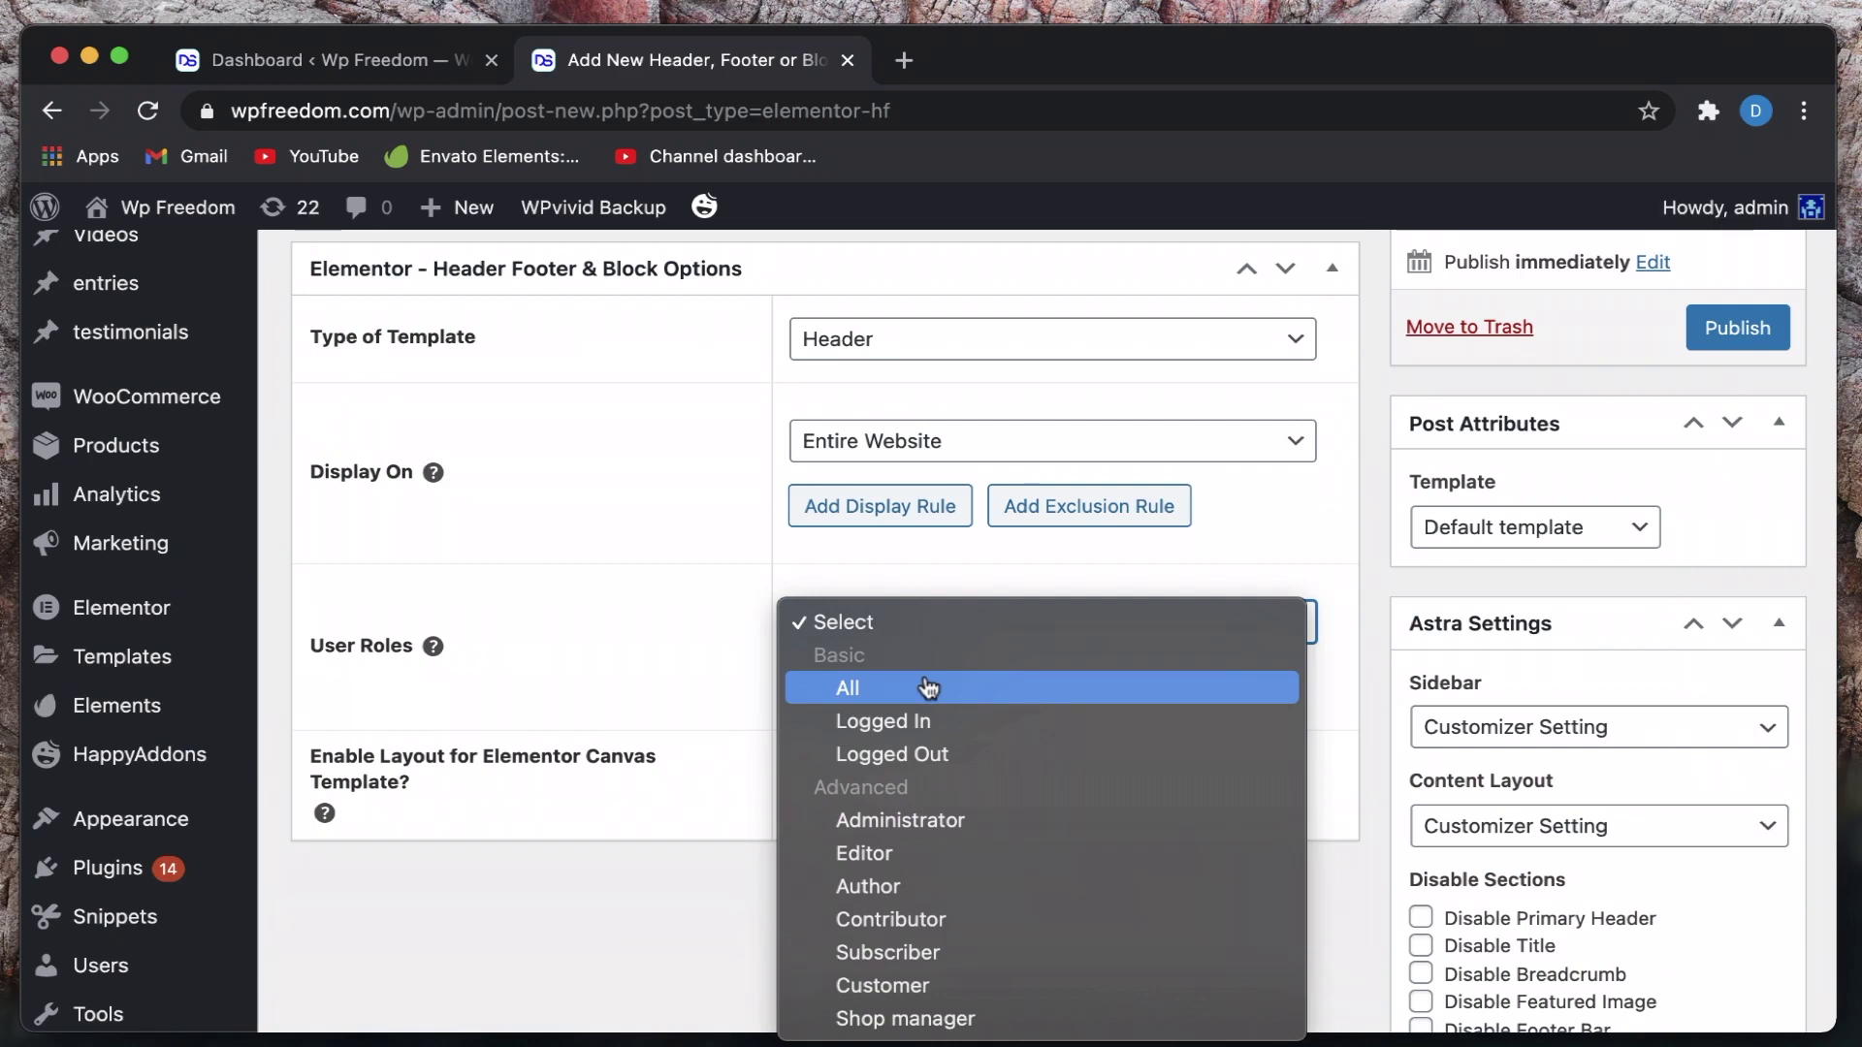
left_click(640, 866)
left_click(1044, 619)
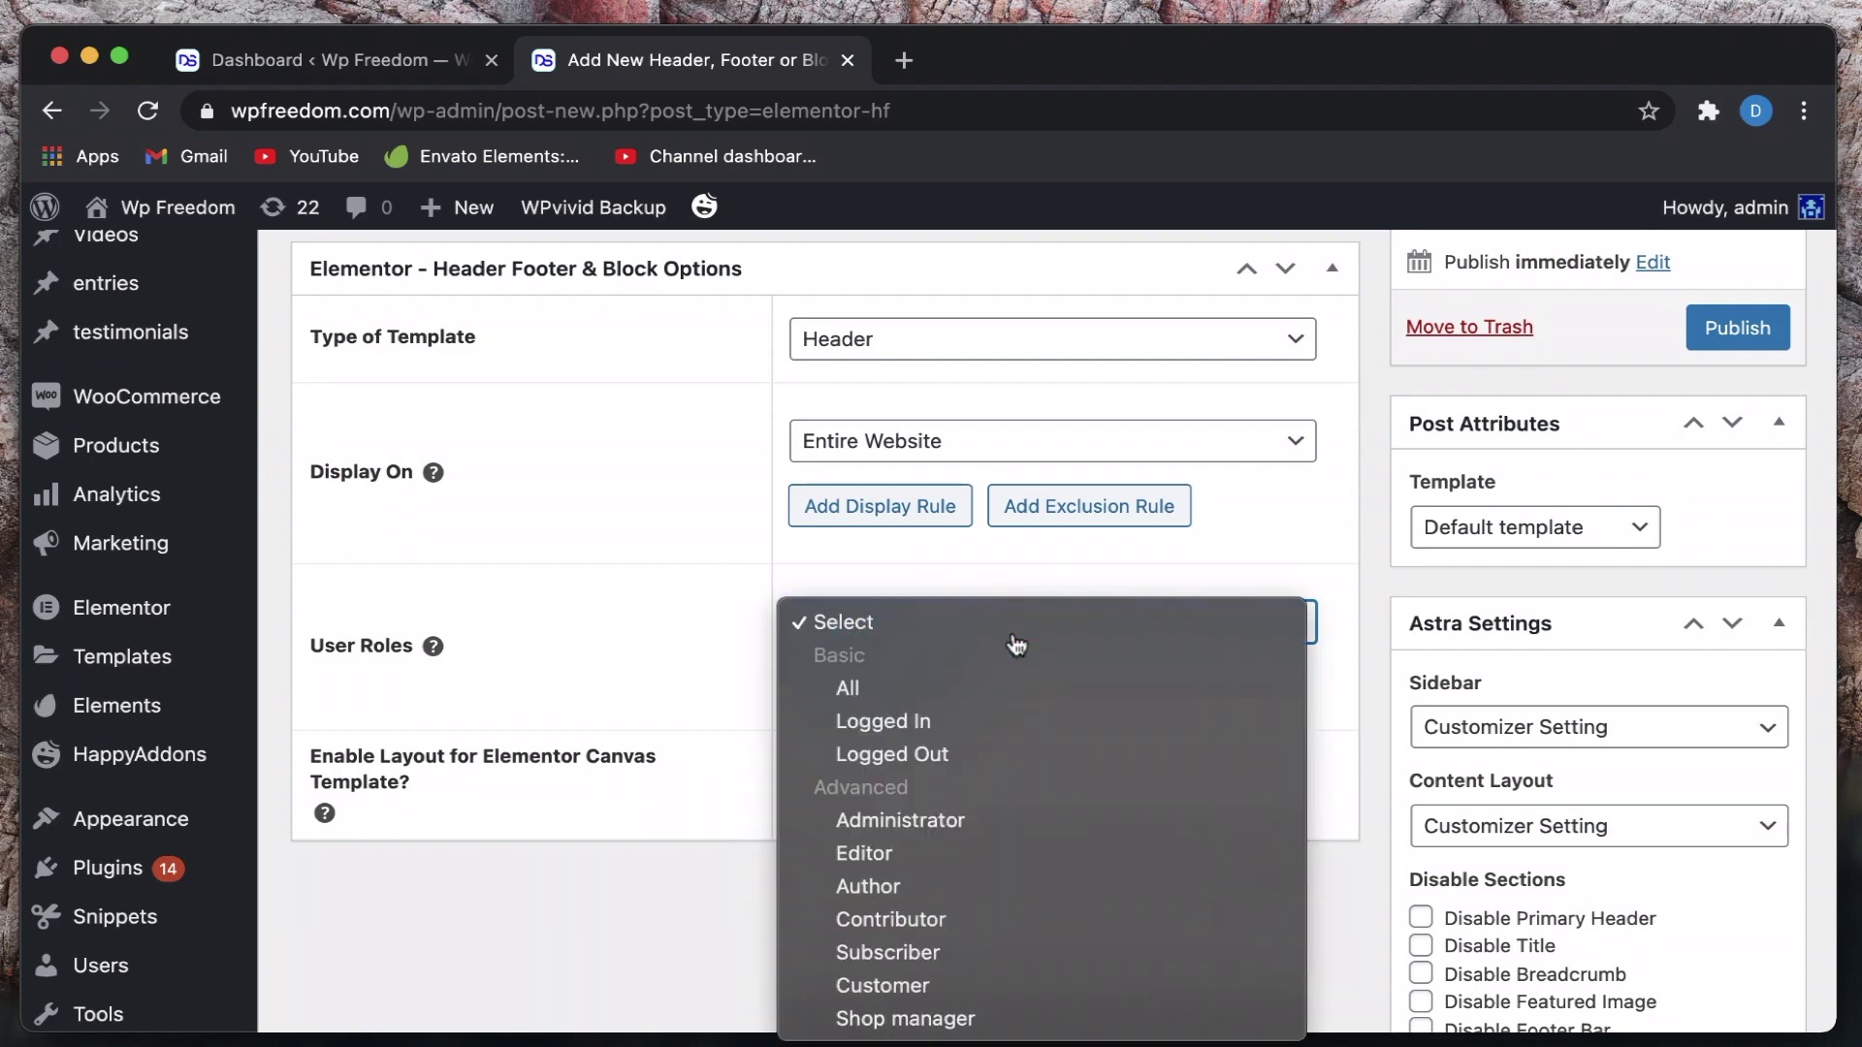
left_click(998, 687)
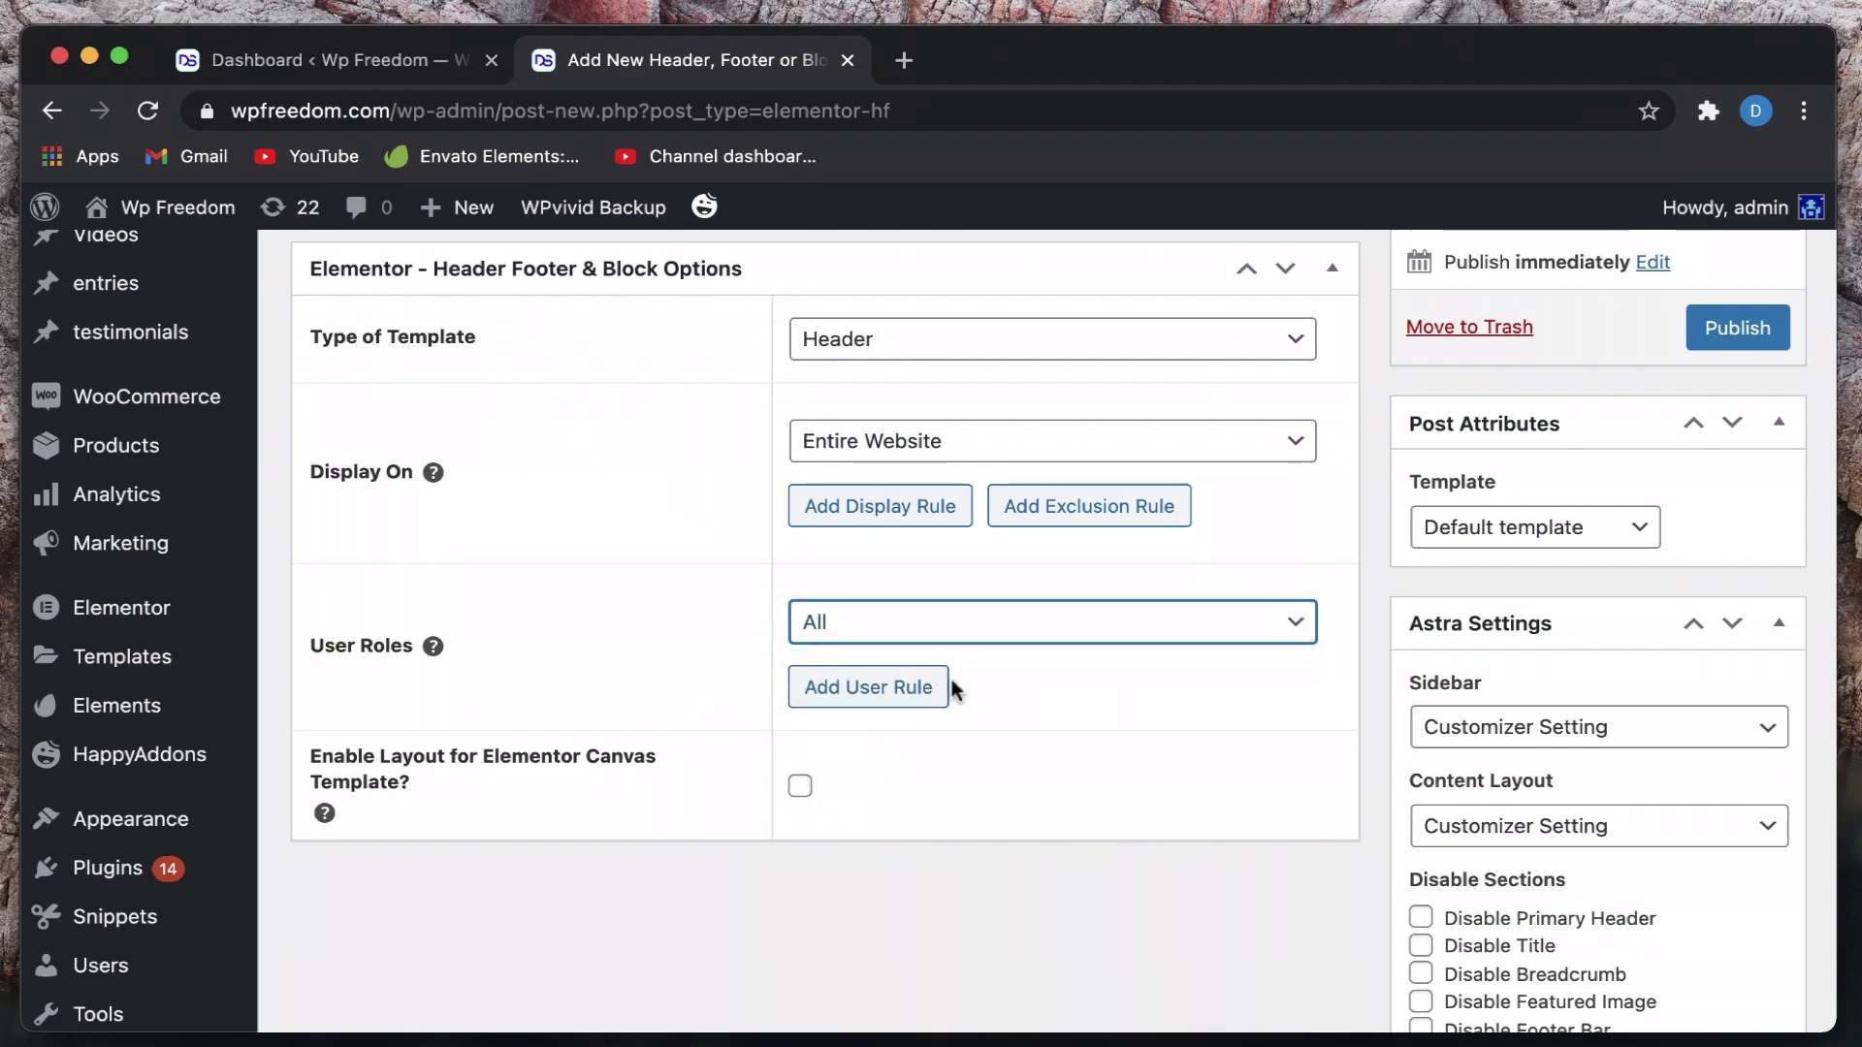
scroll(985, 792, "up", 5)
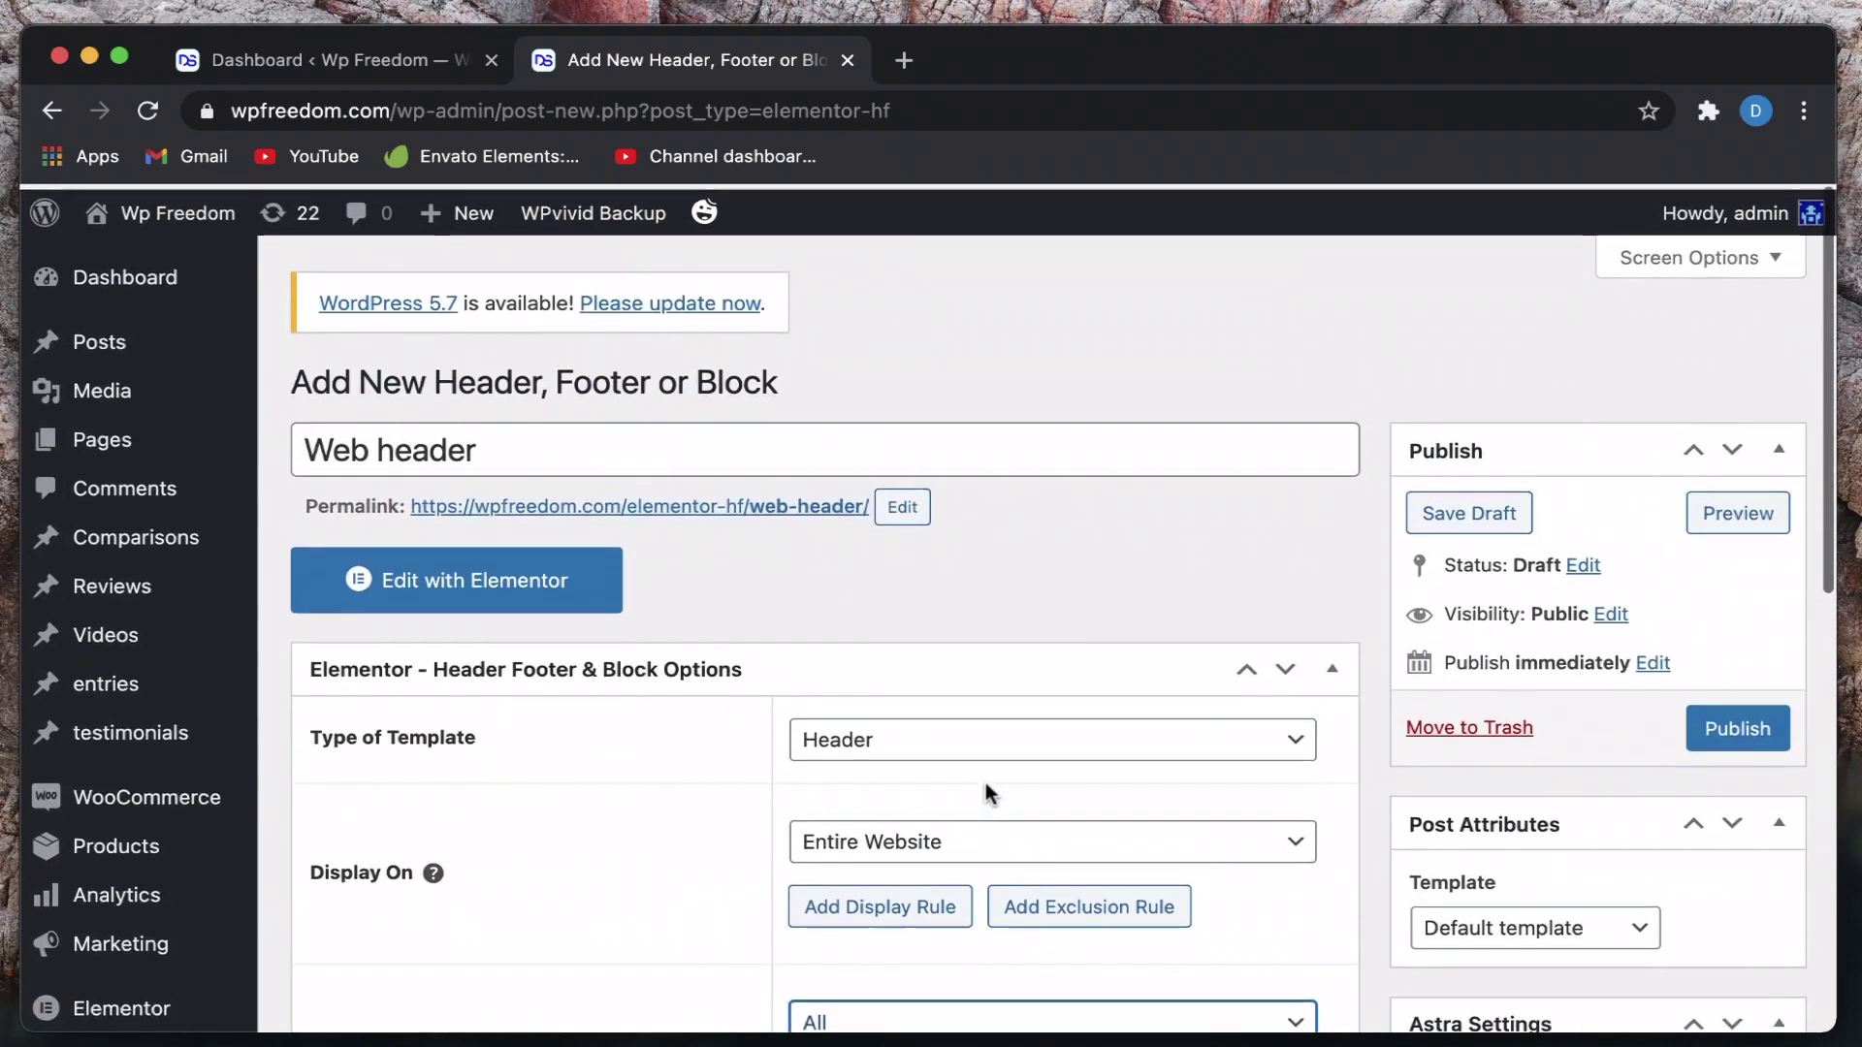
scroll(986, 782, "down", 5)
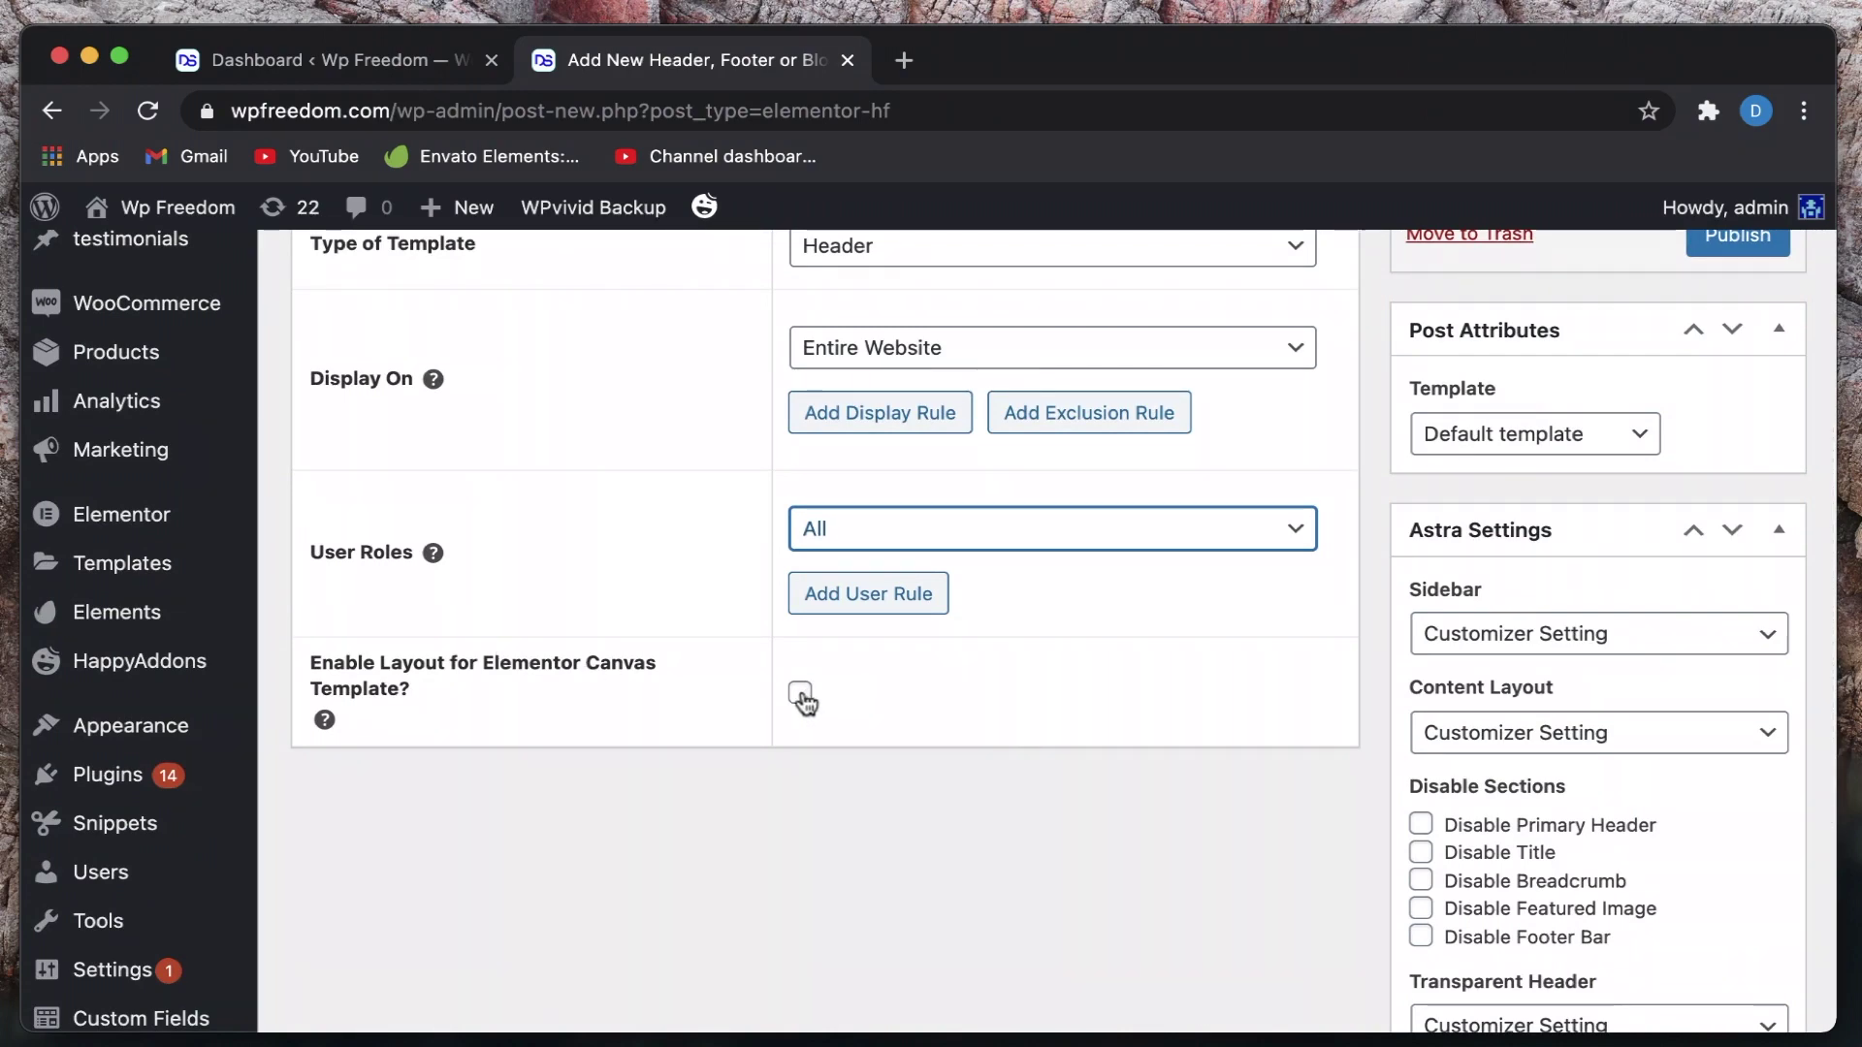
scroll(805, 700, "up", 5)
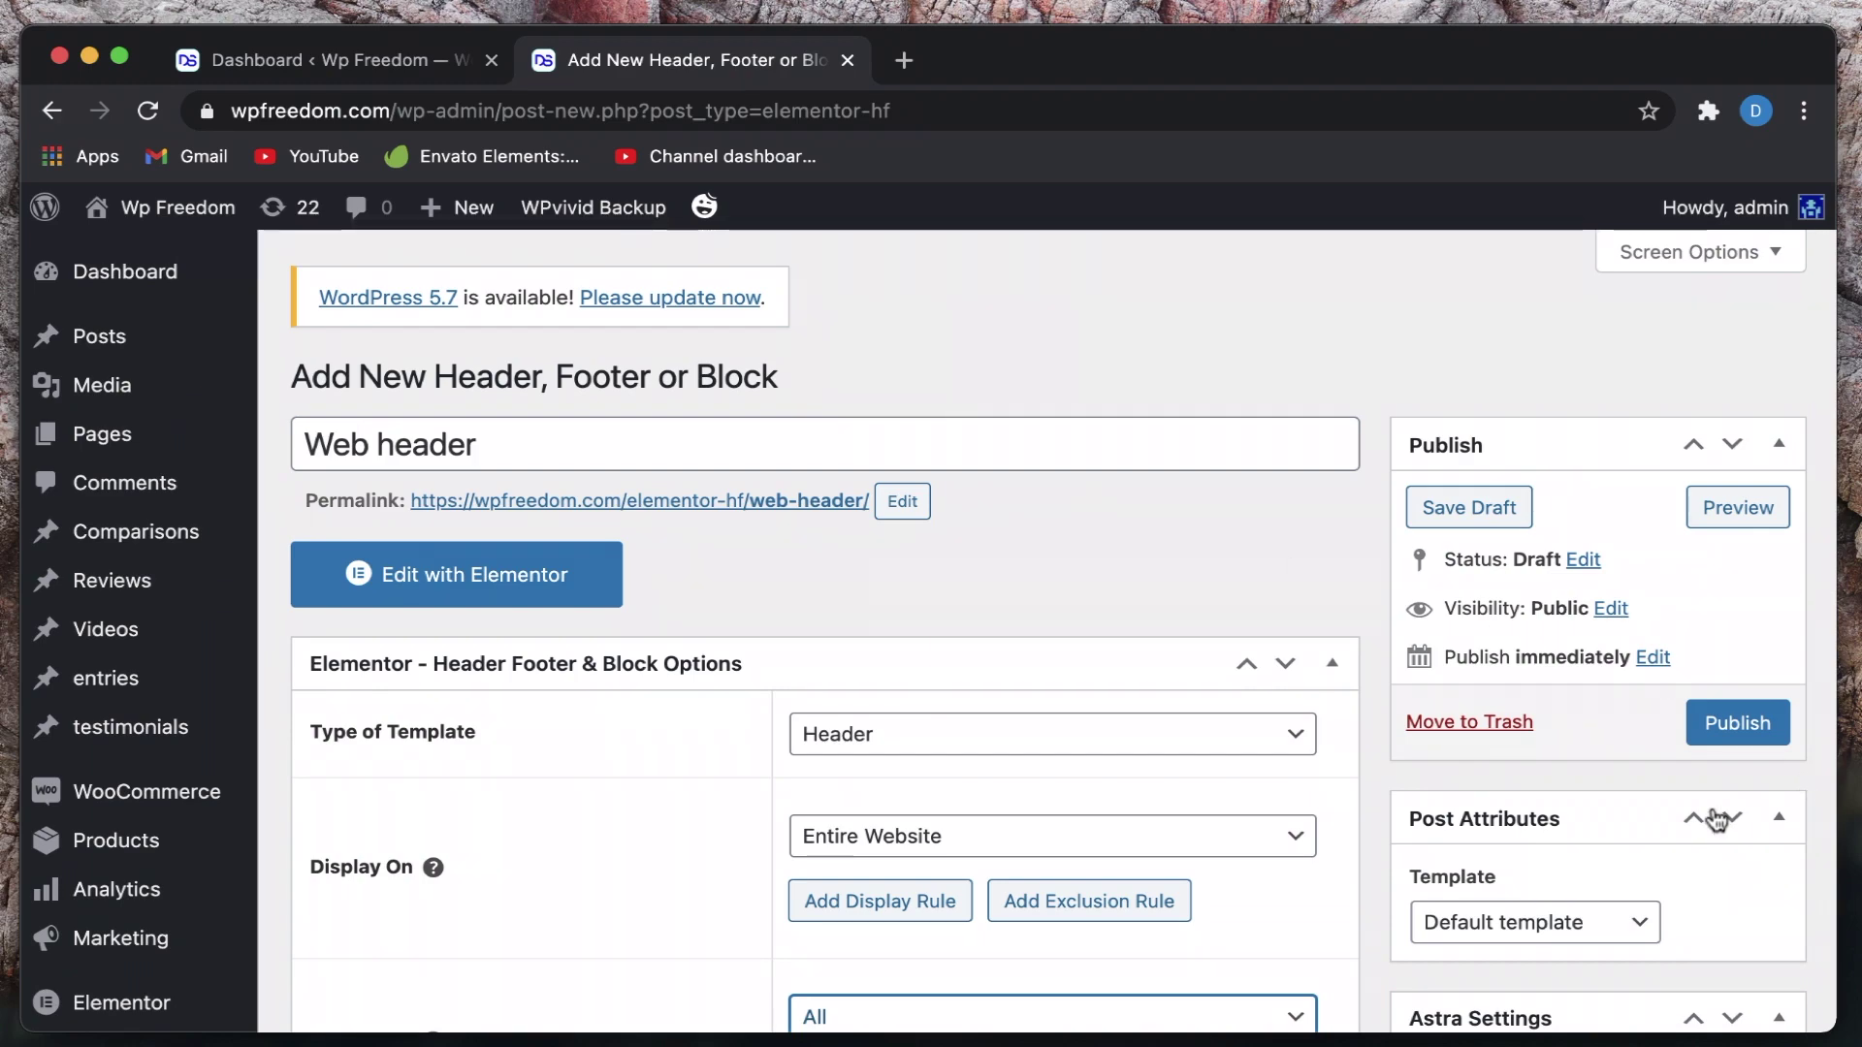
scroll(1716, 819, "down", 3)
Collapse the Astra Settings and Post Attributes boxes, then publish the template
left_click(1652, 734)
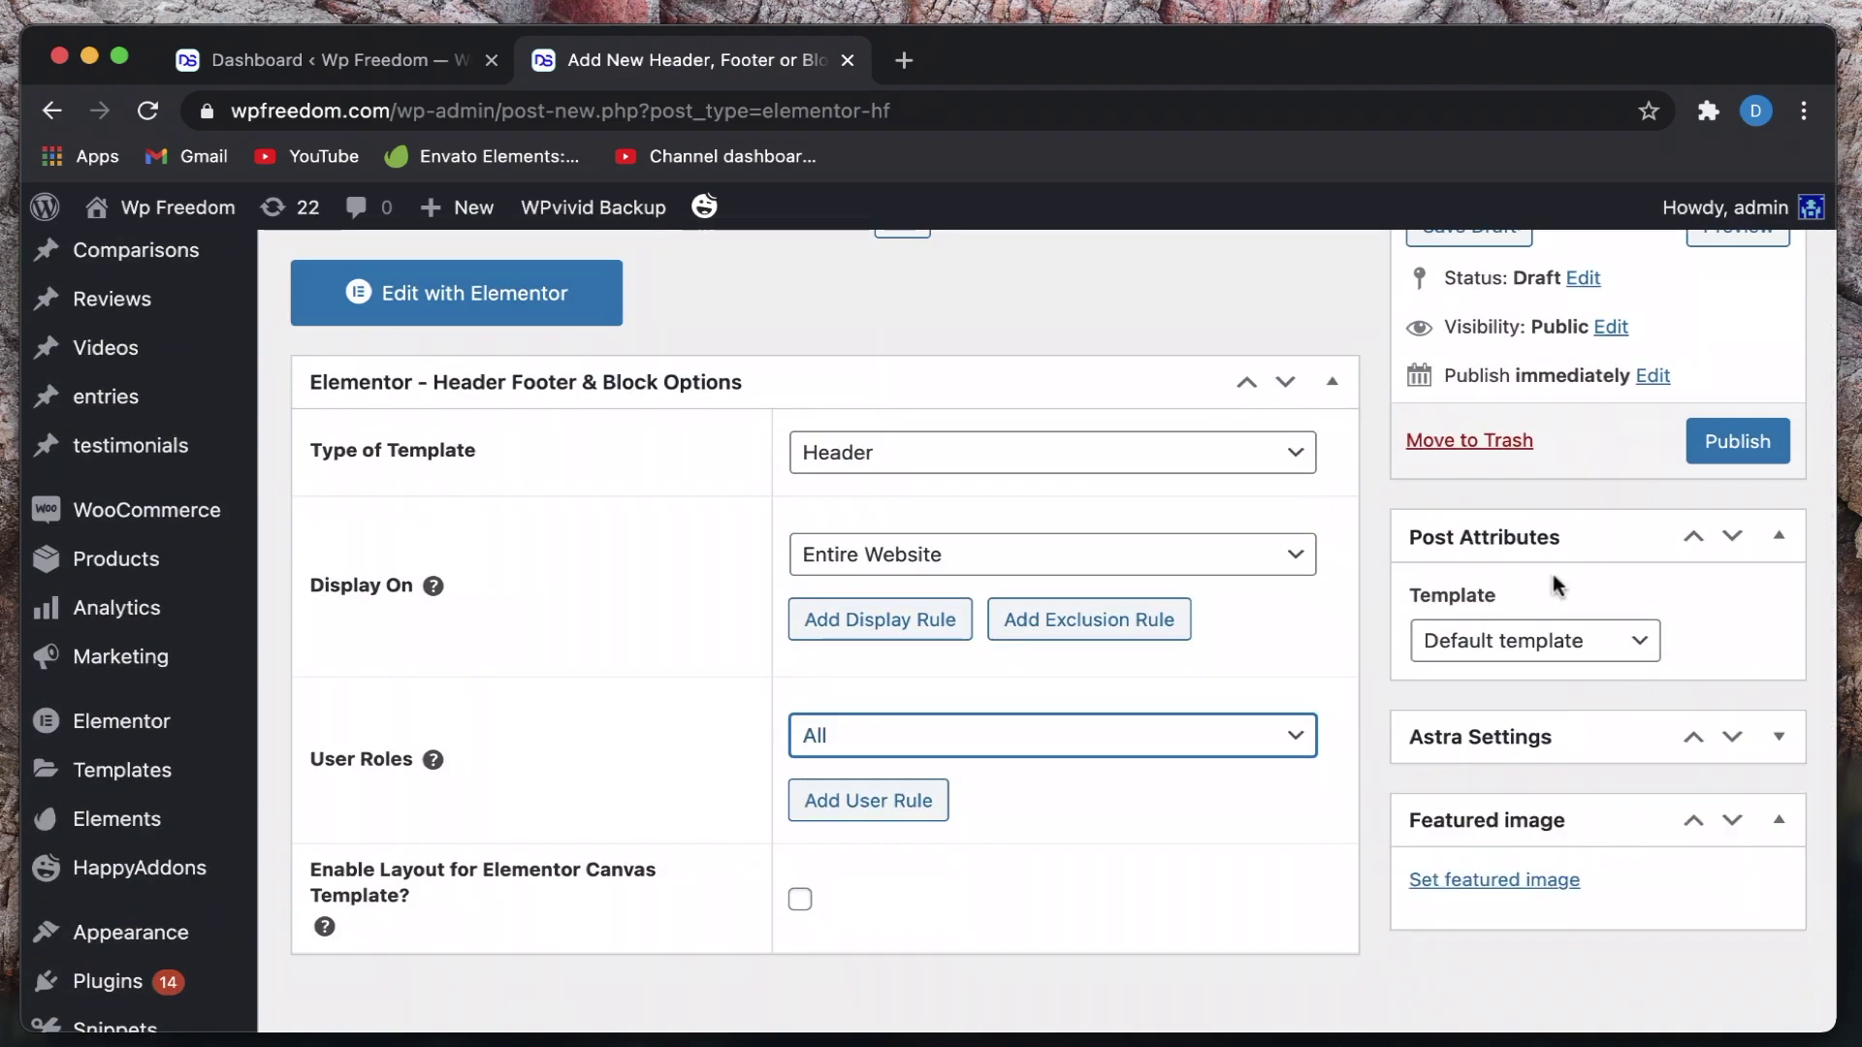
left_click(1534, 540)
scroll(1513, 621, "up", 1)
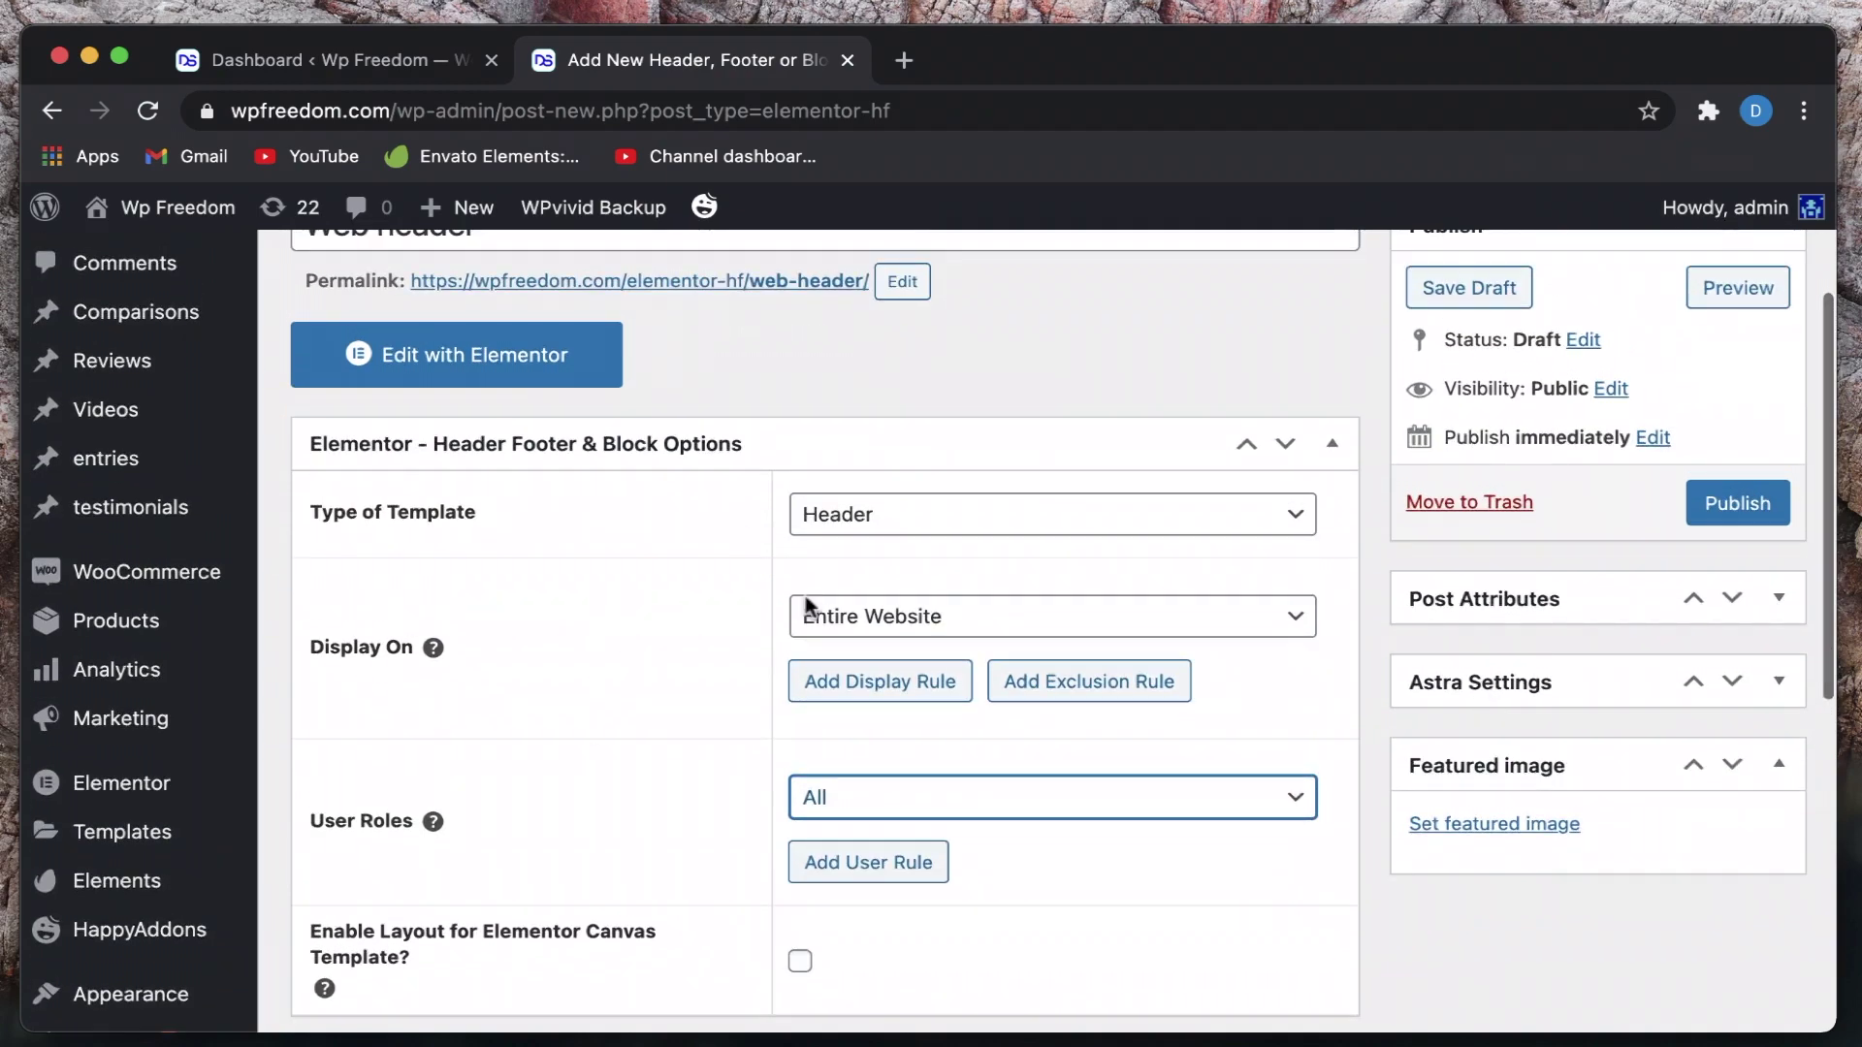
left_click(1760, 502)
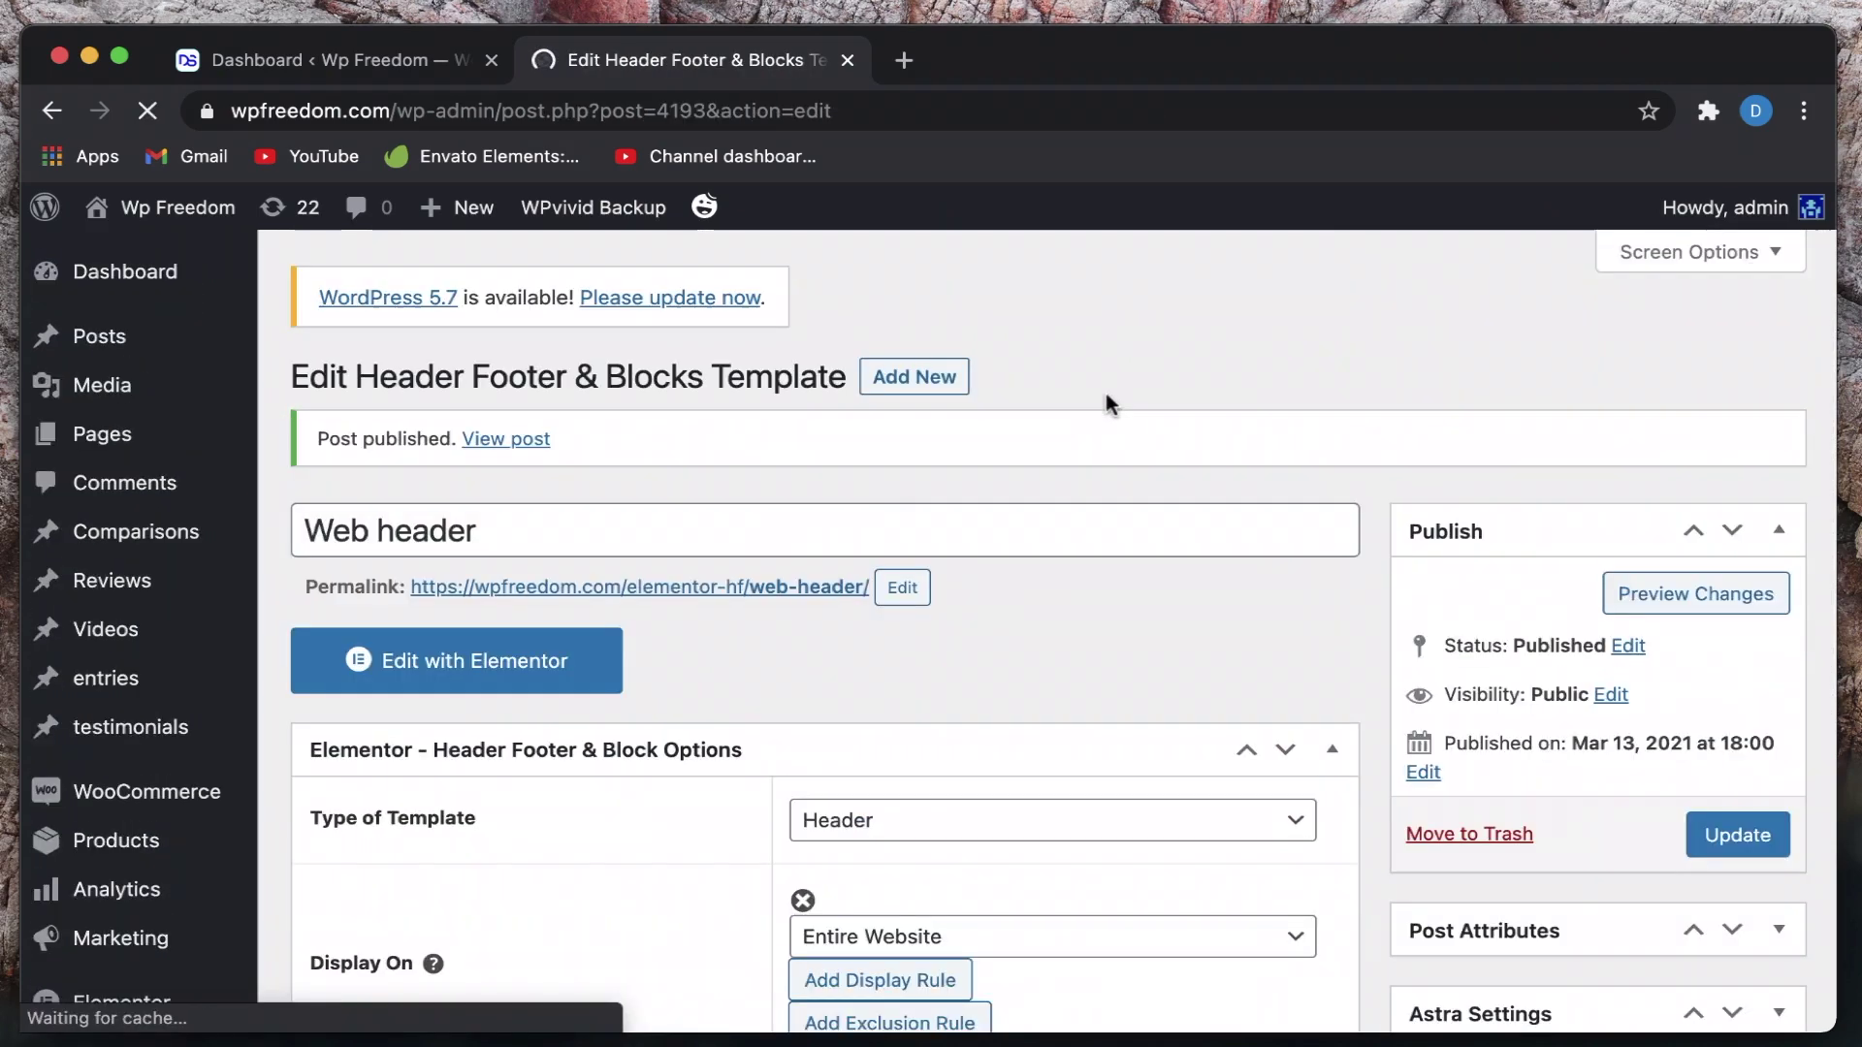
Open the template in Elementor and collapse the Basic, Pro, General and Happy Addons categories
left_click(441, 658)
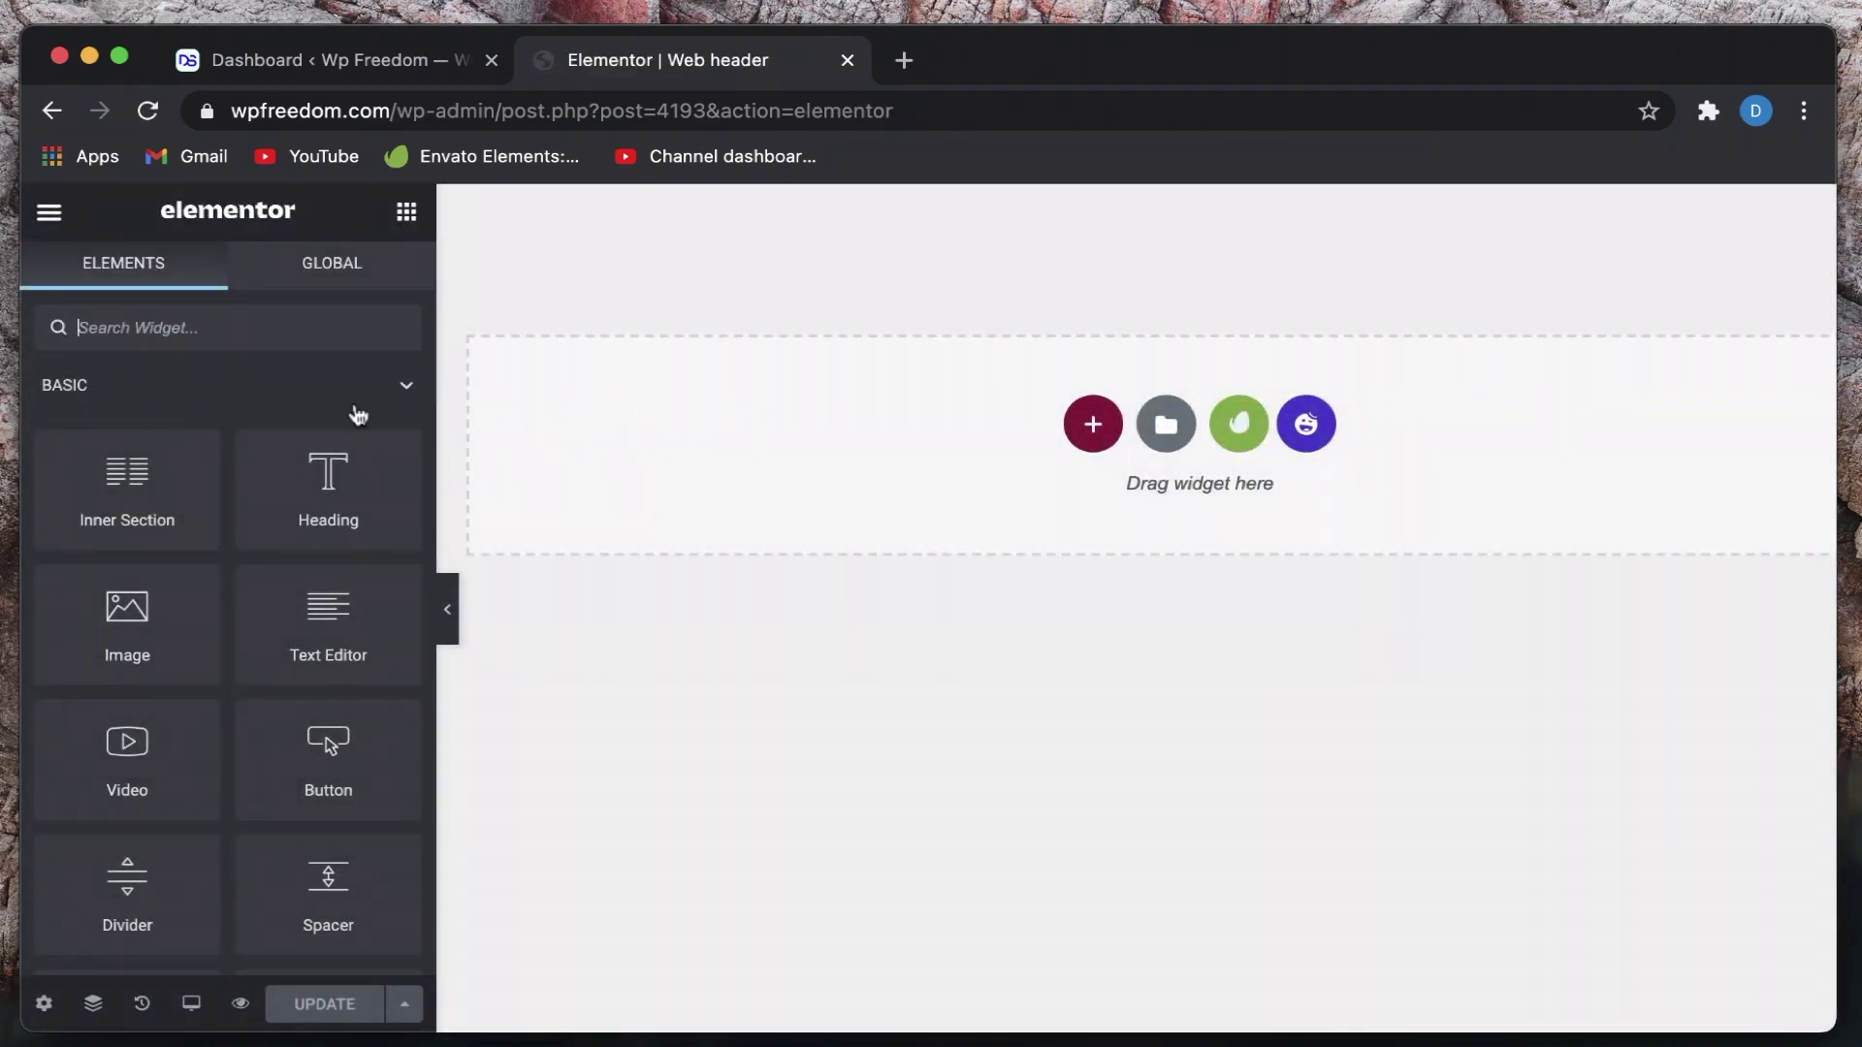
left_click(128, 388)
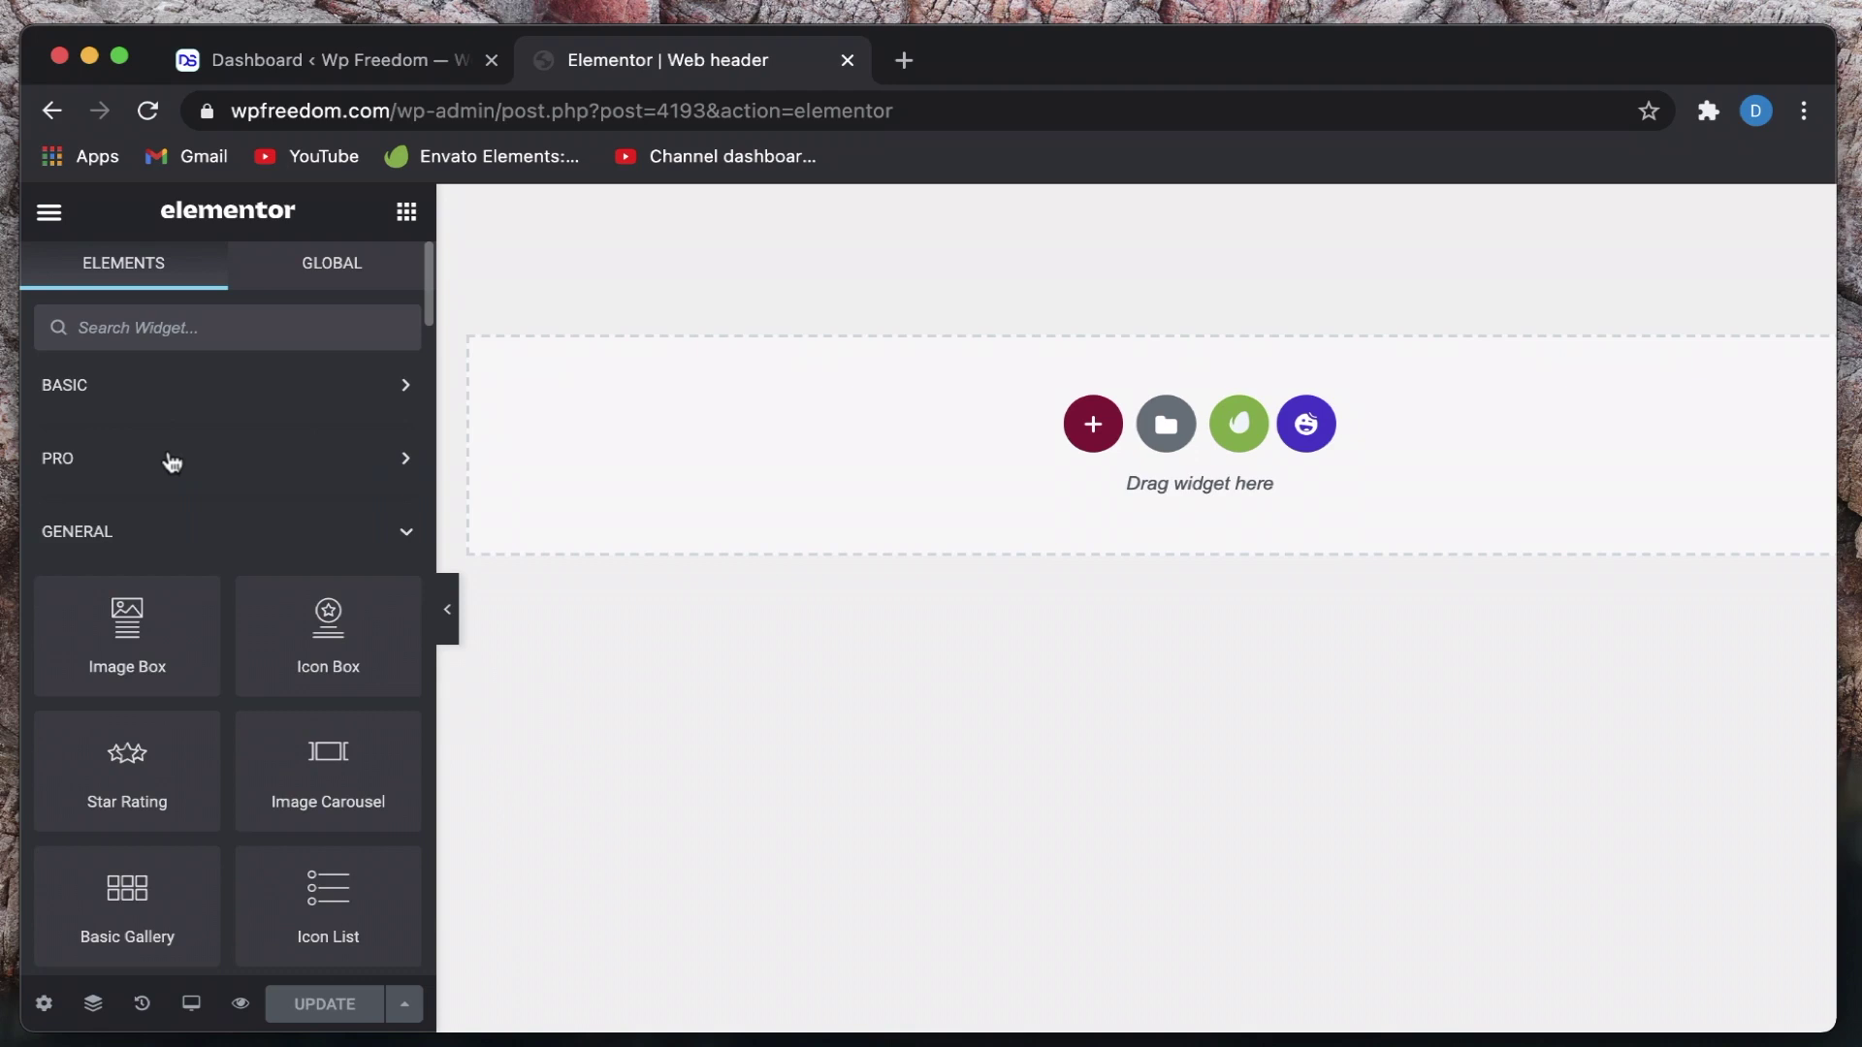
left_click(172, 459)
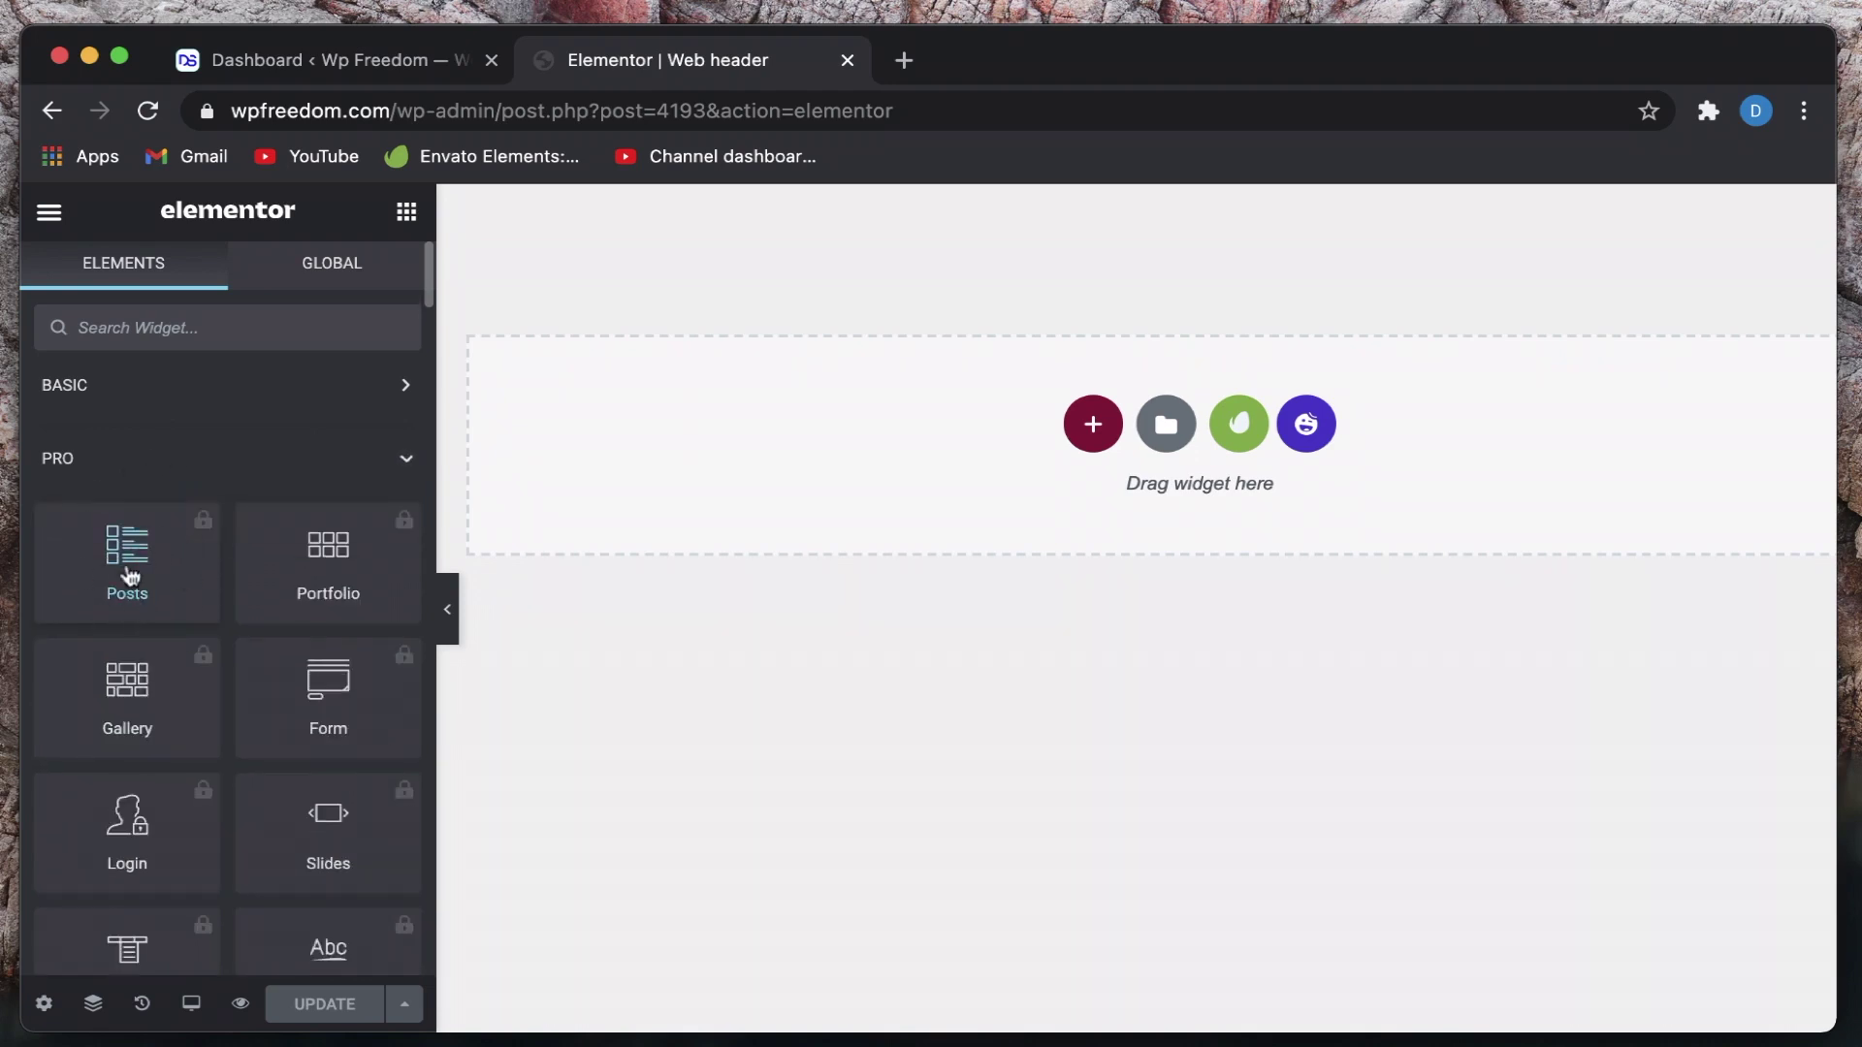
left_click(272, 475)
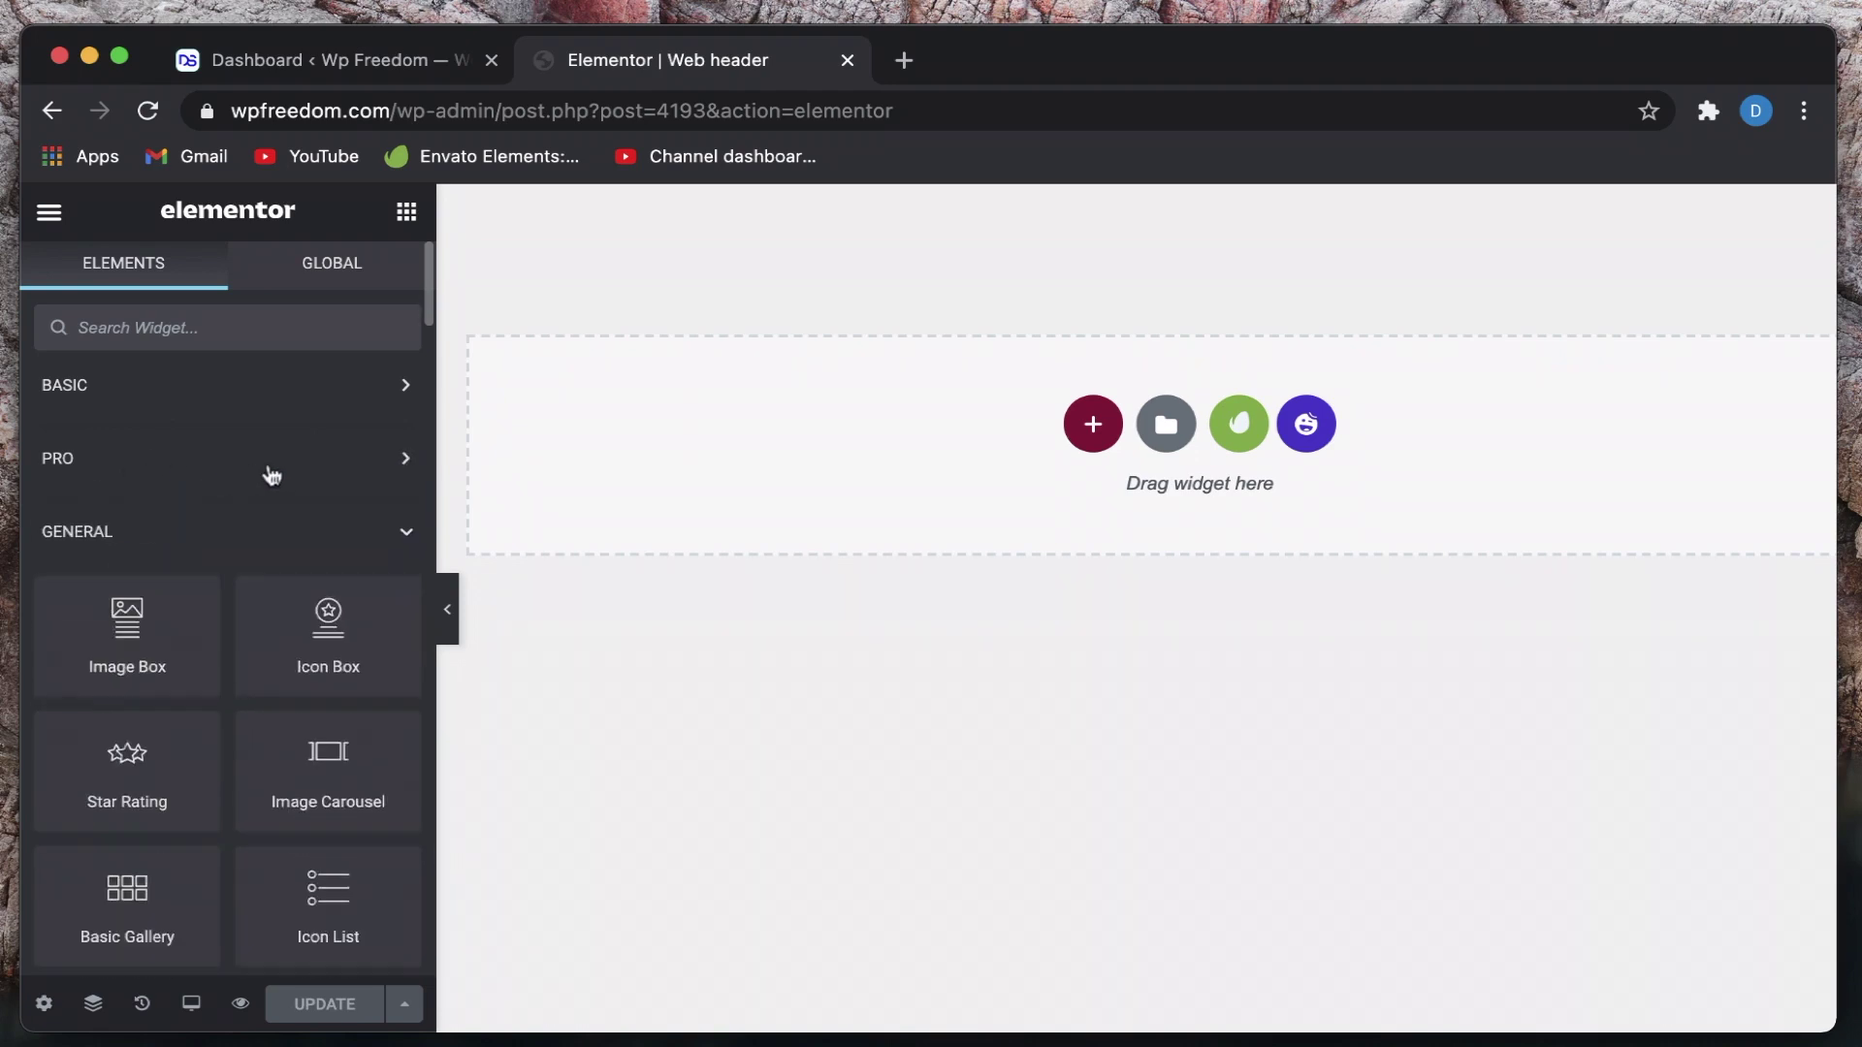
left_click(248, 536)
left_click(182, 759)
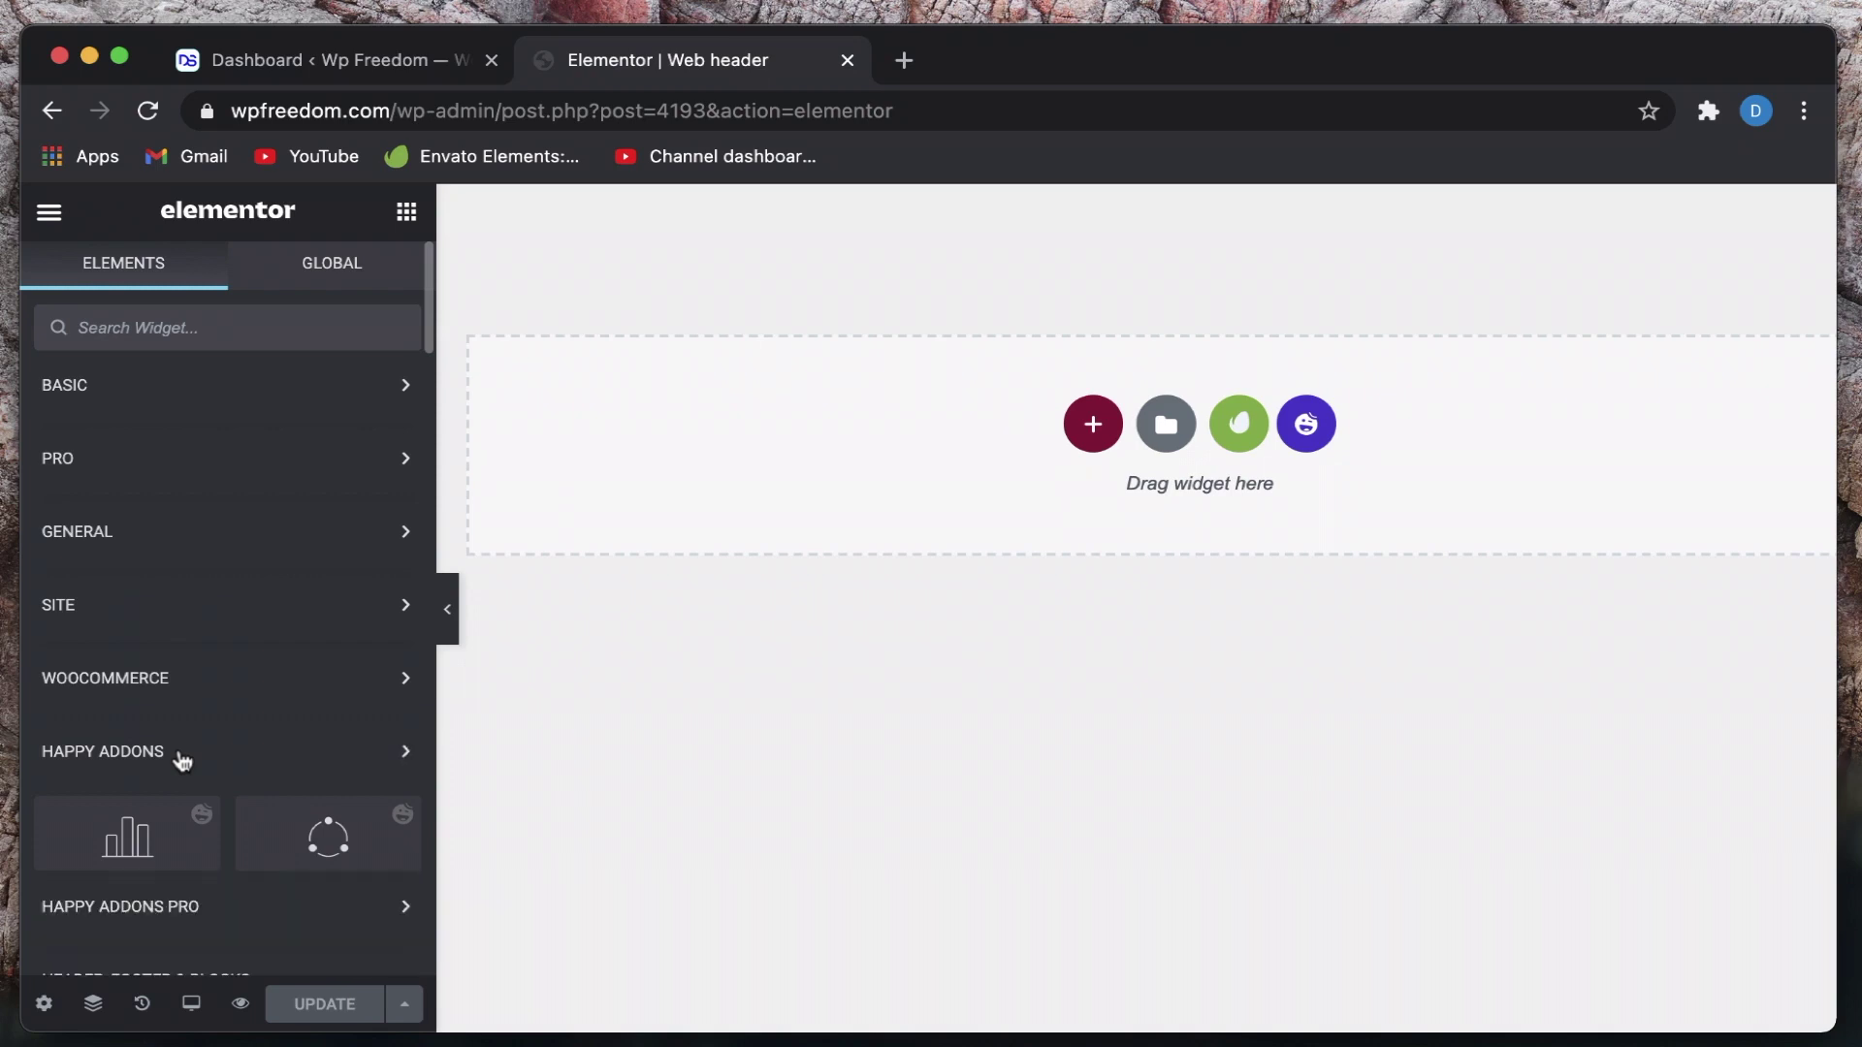
scroll(178, 748, "down", 3)
scroll(145, 538, "down", 3)
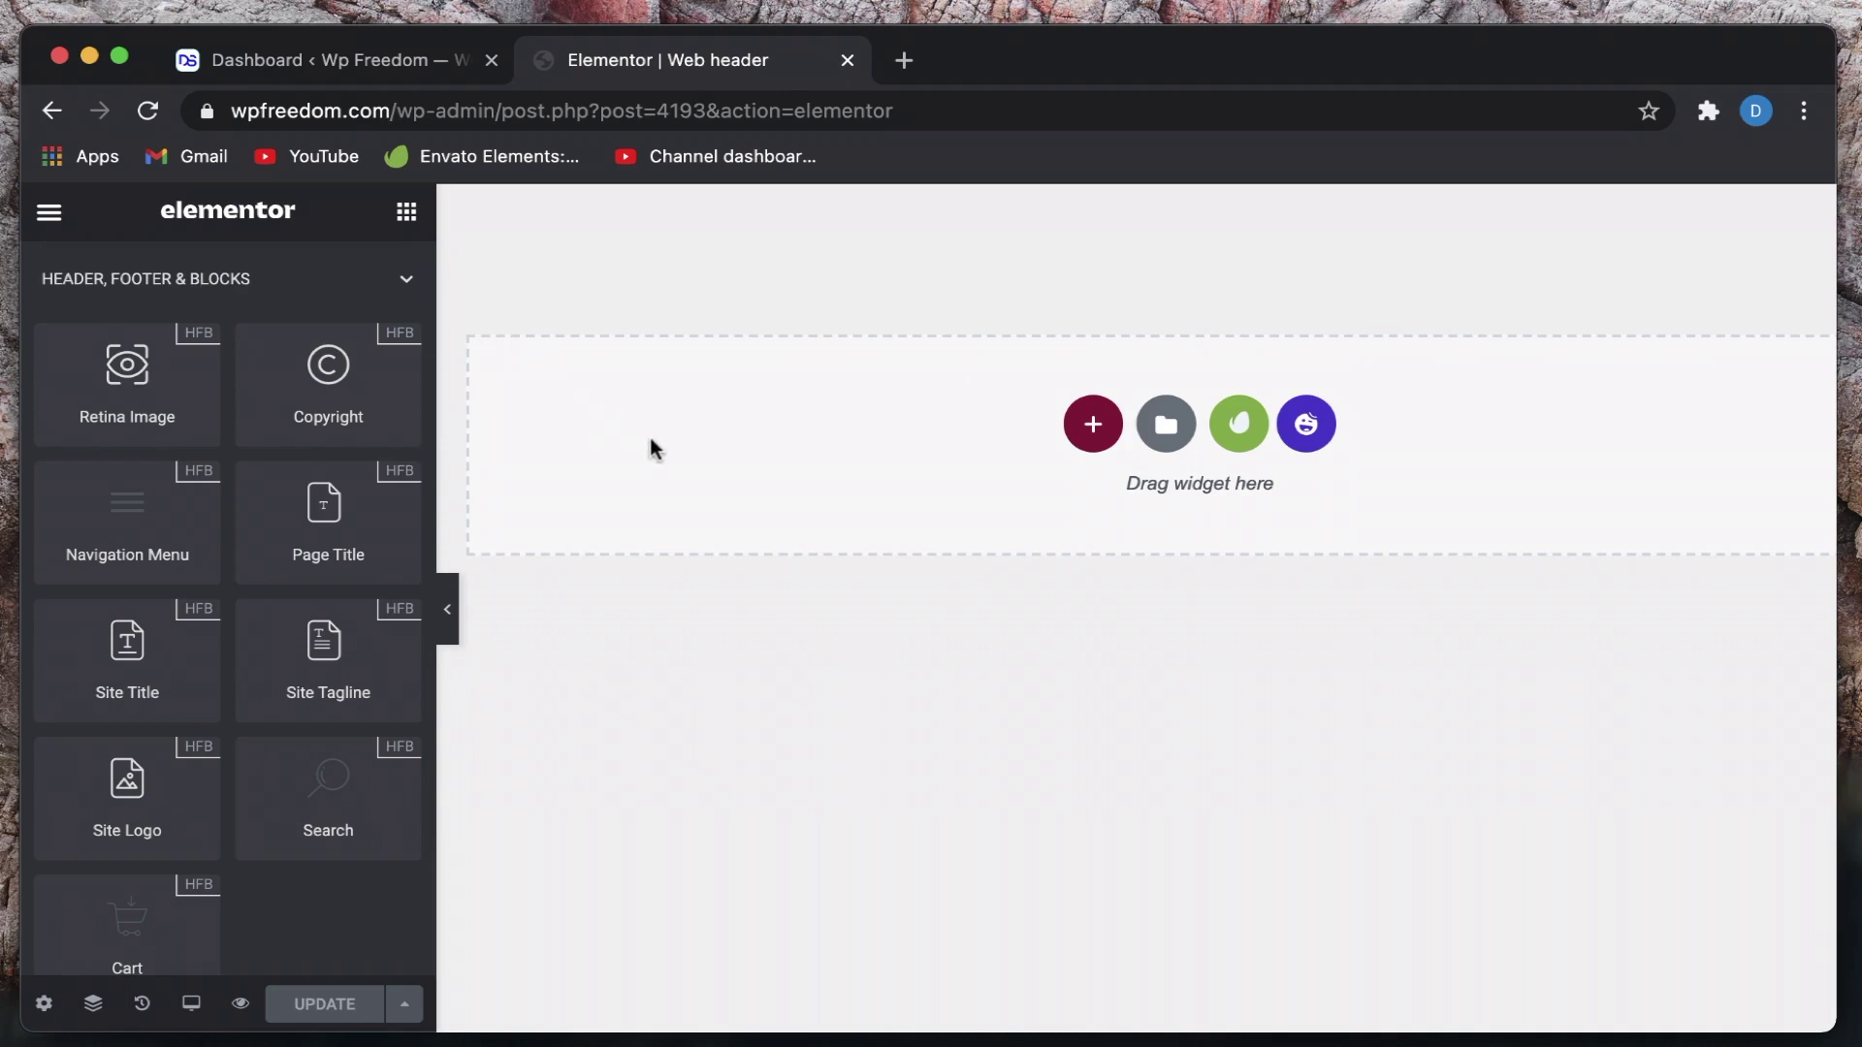
Add a three-column section and place the Site Logo widget in its first column
left_click(1084, 420)
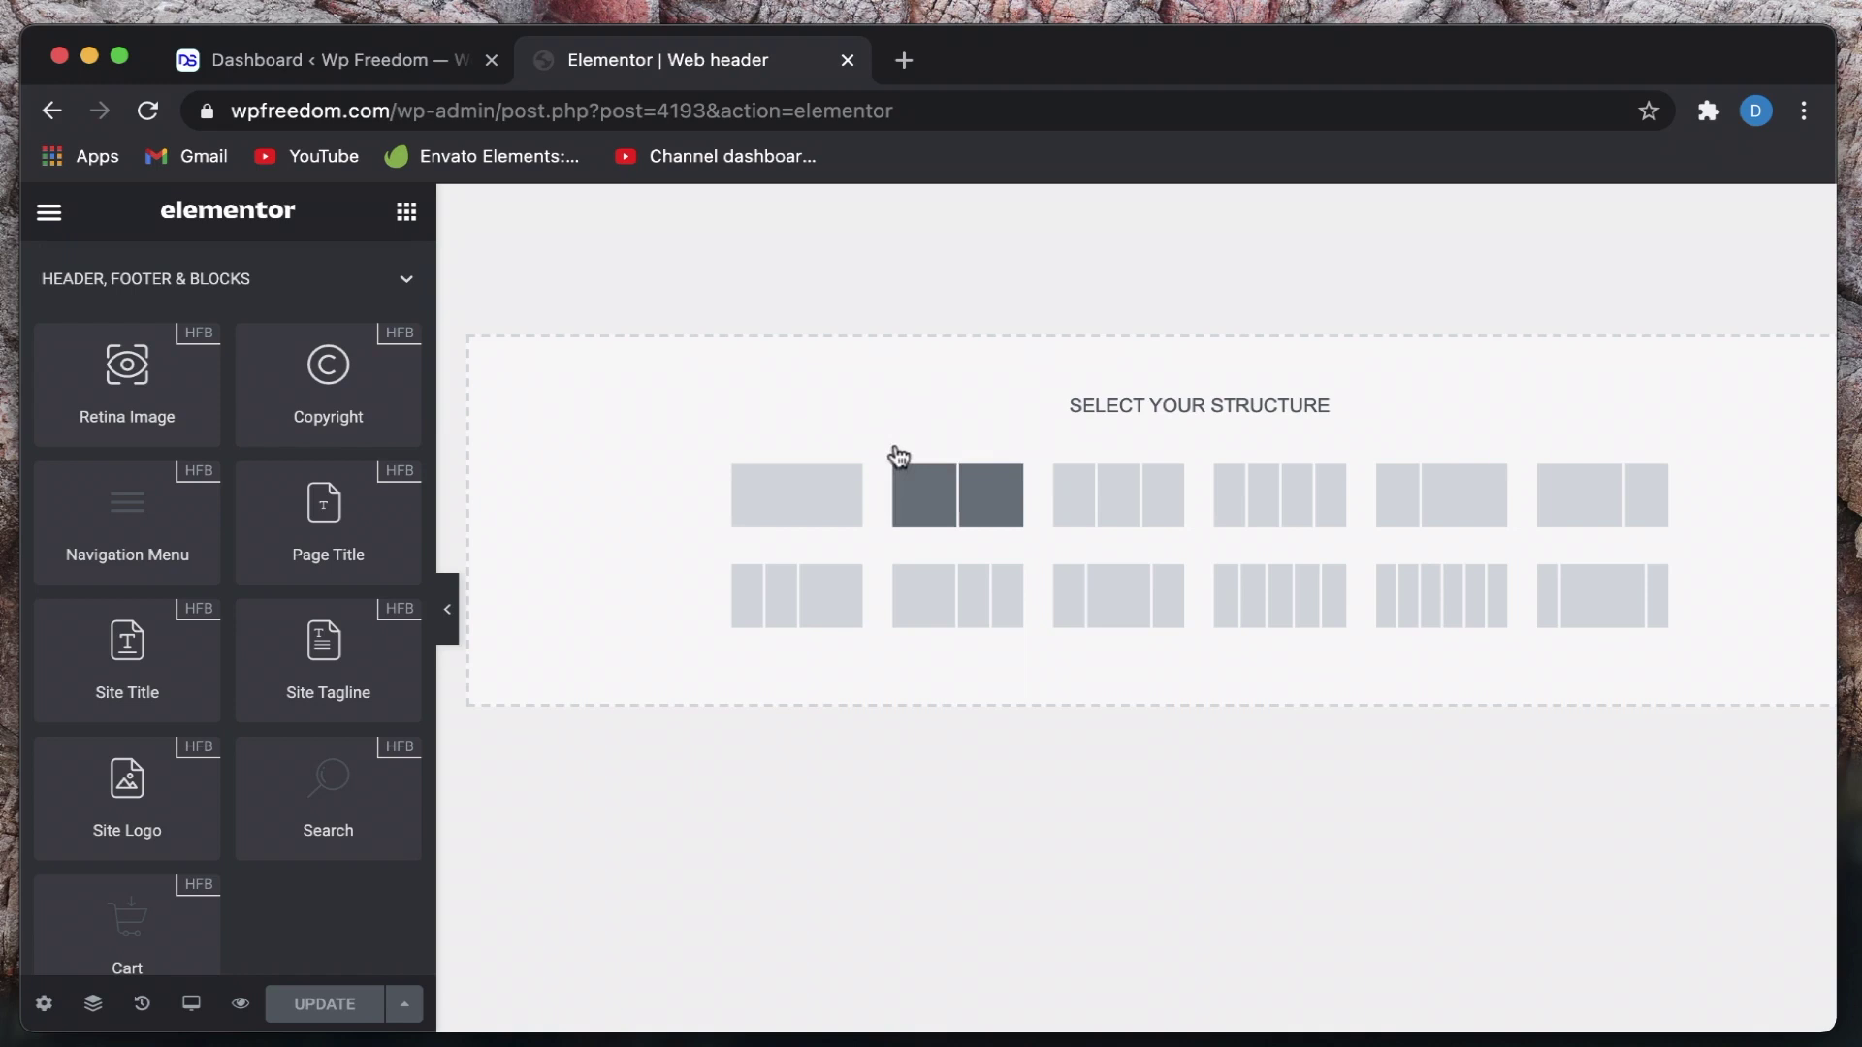
left_click(1123, 490)
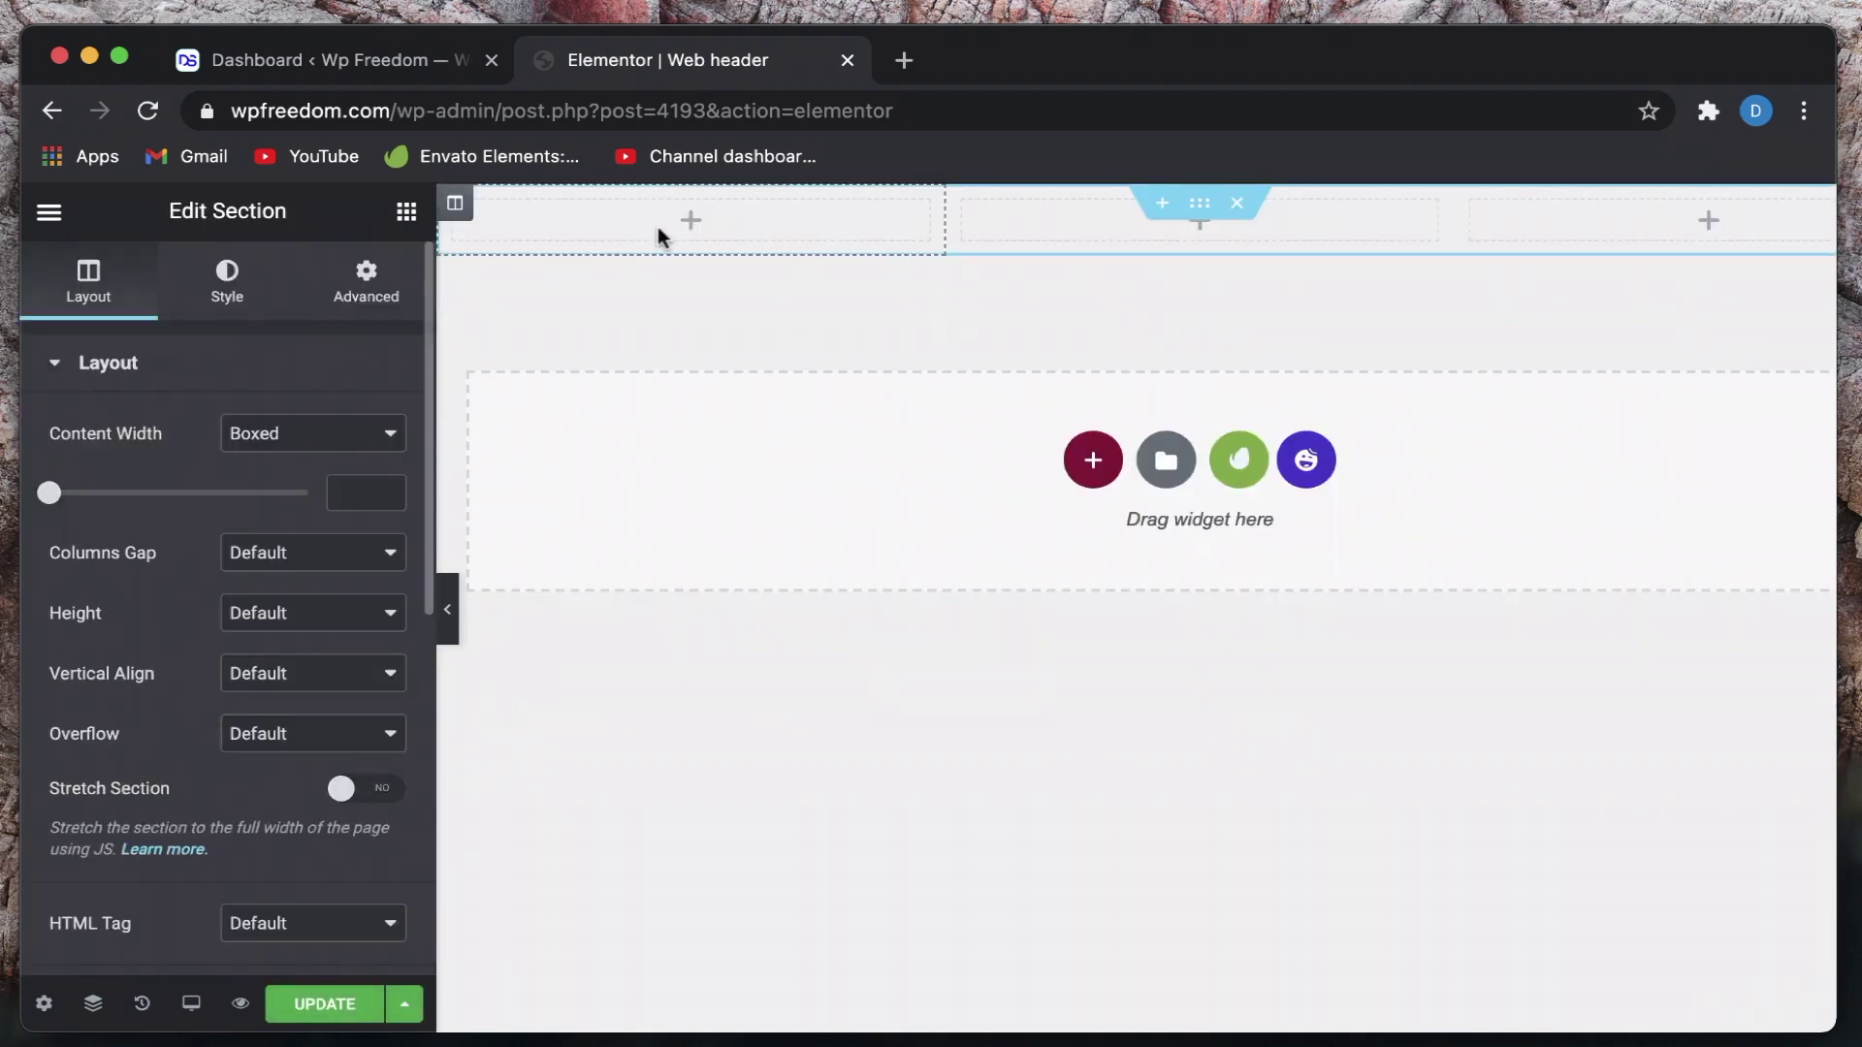
left_click(691, 220)
scroll(187, 555, "down", 5)
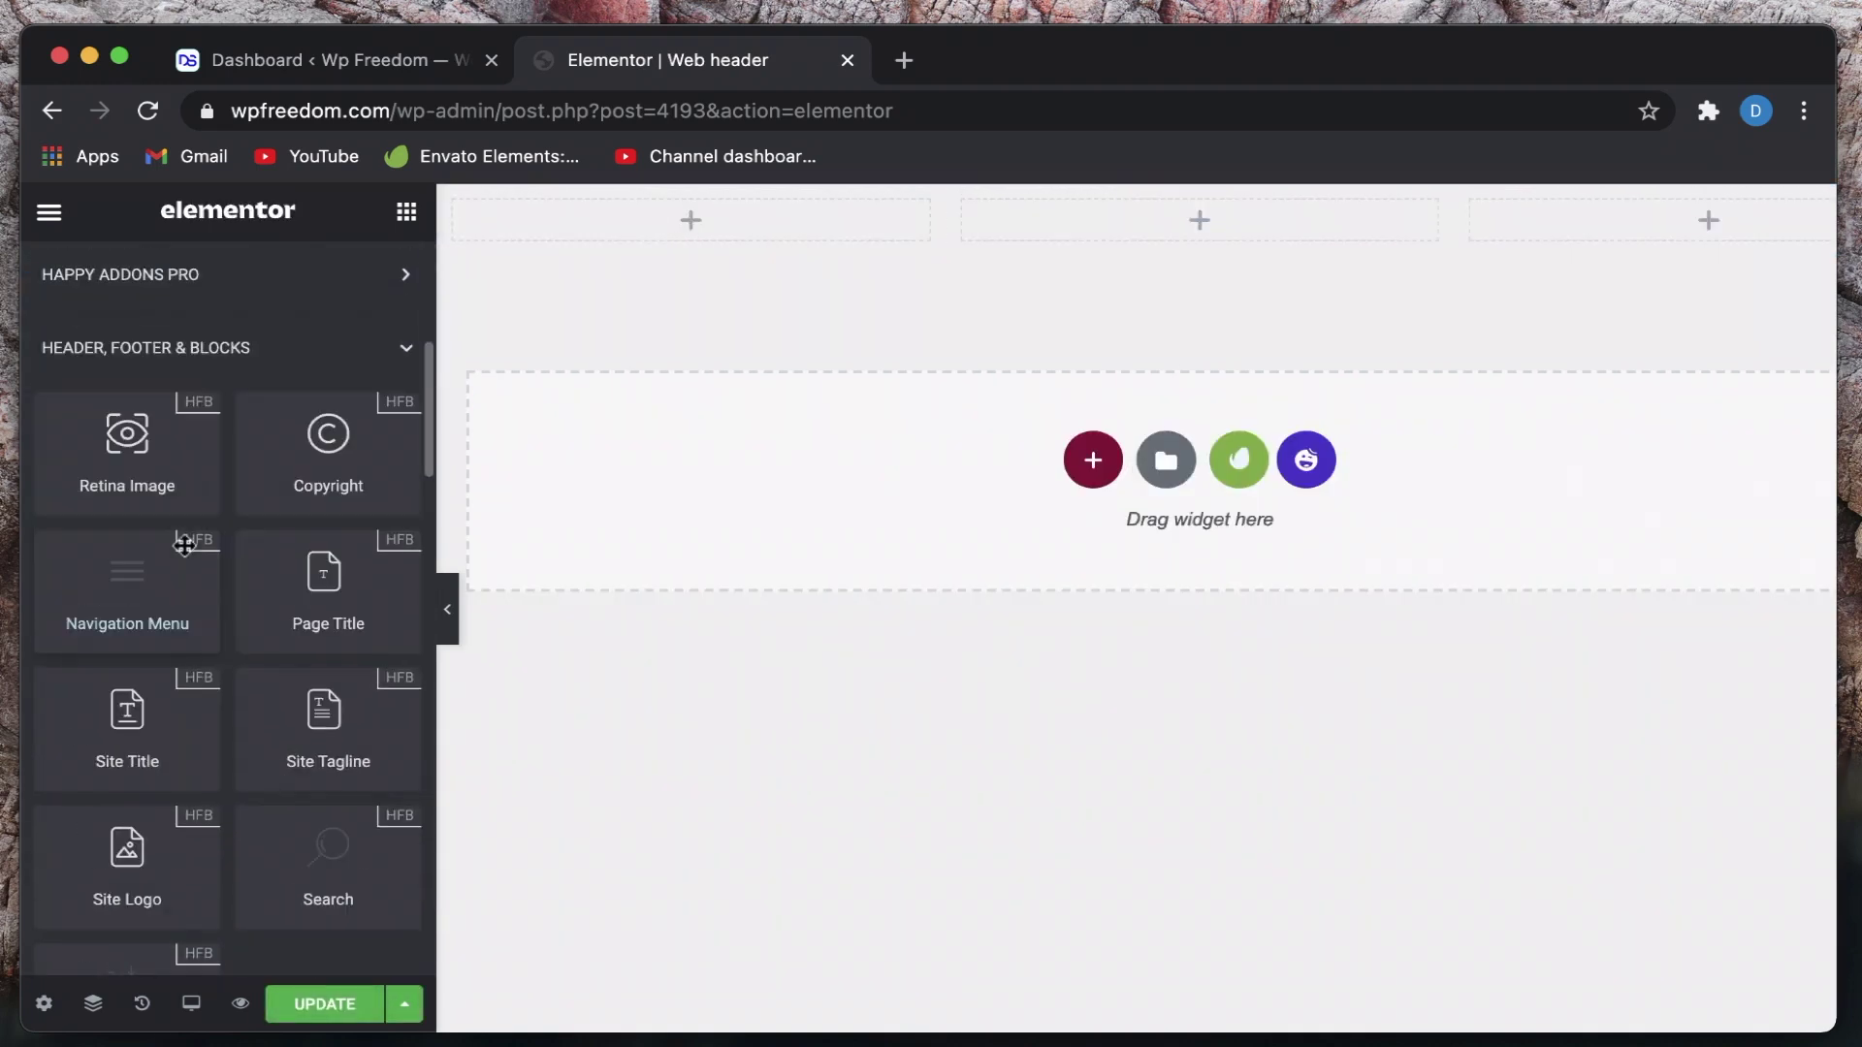
scroll(118, 756, "down", 1)
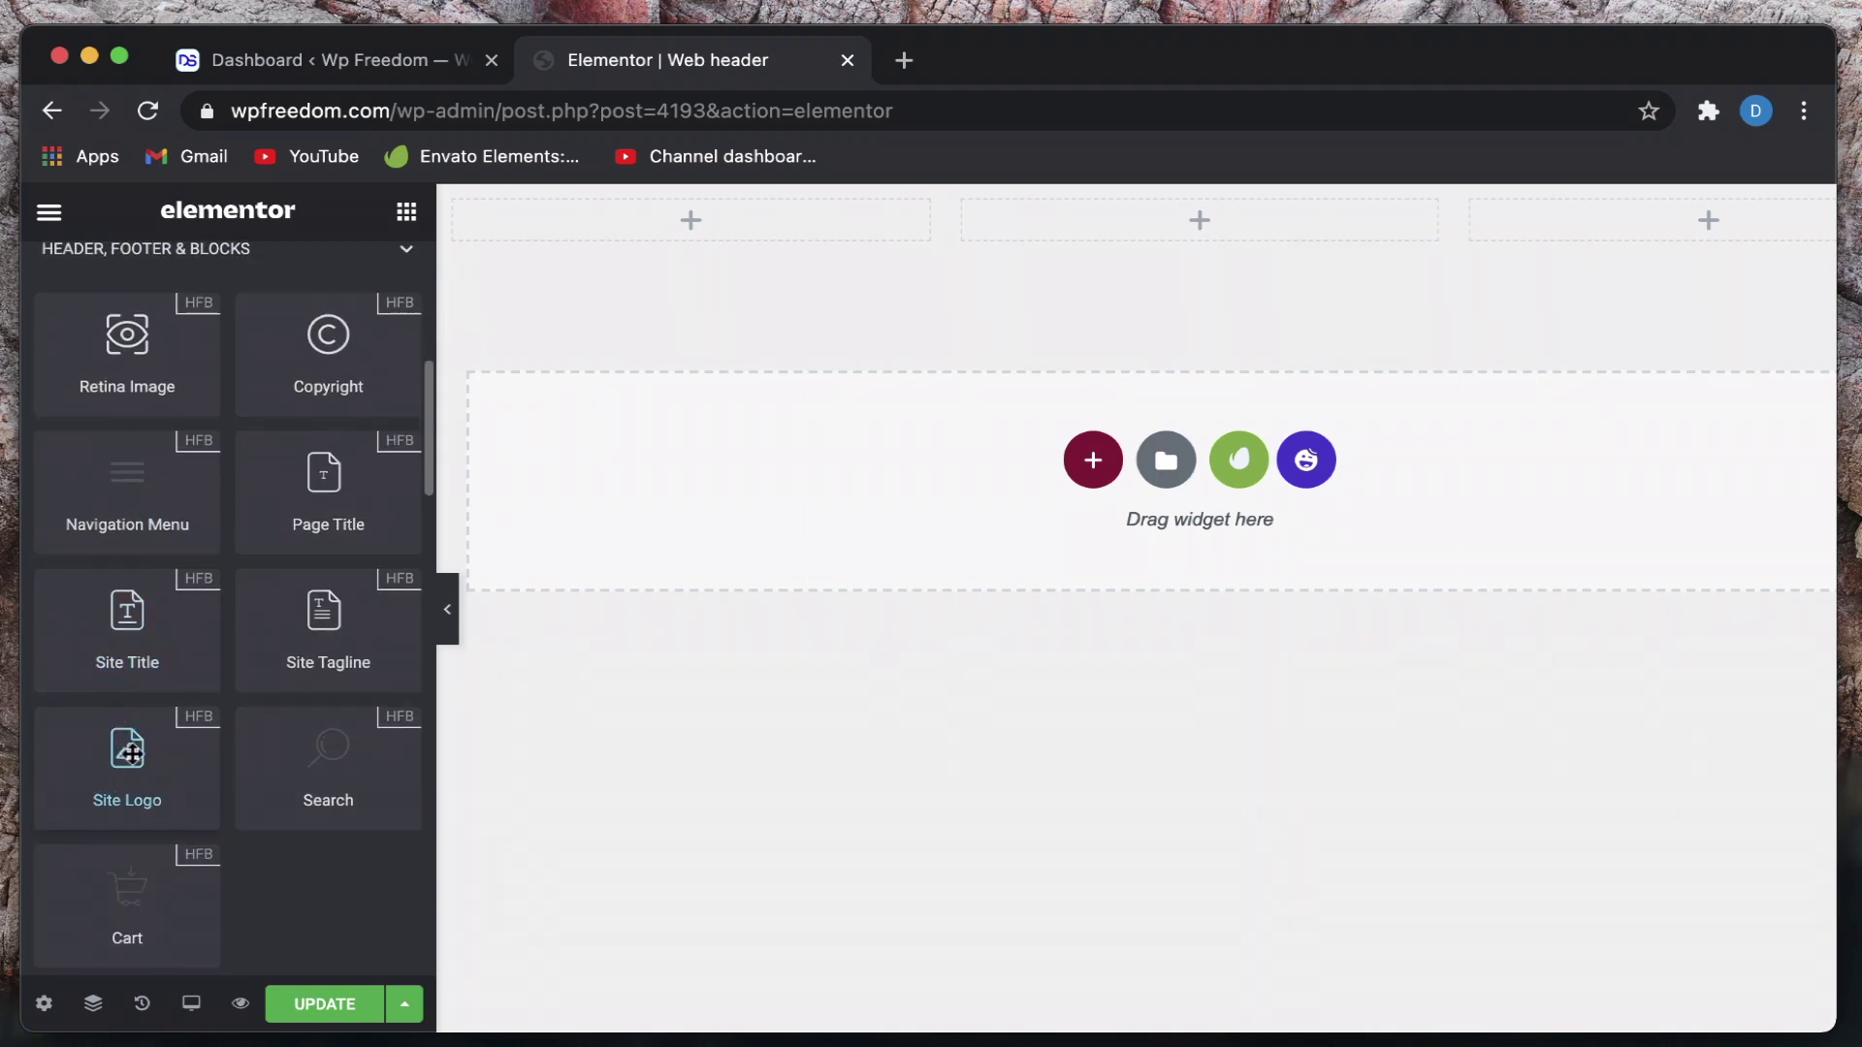
left_click_drag(131, 754, 748, 217)
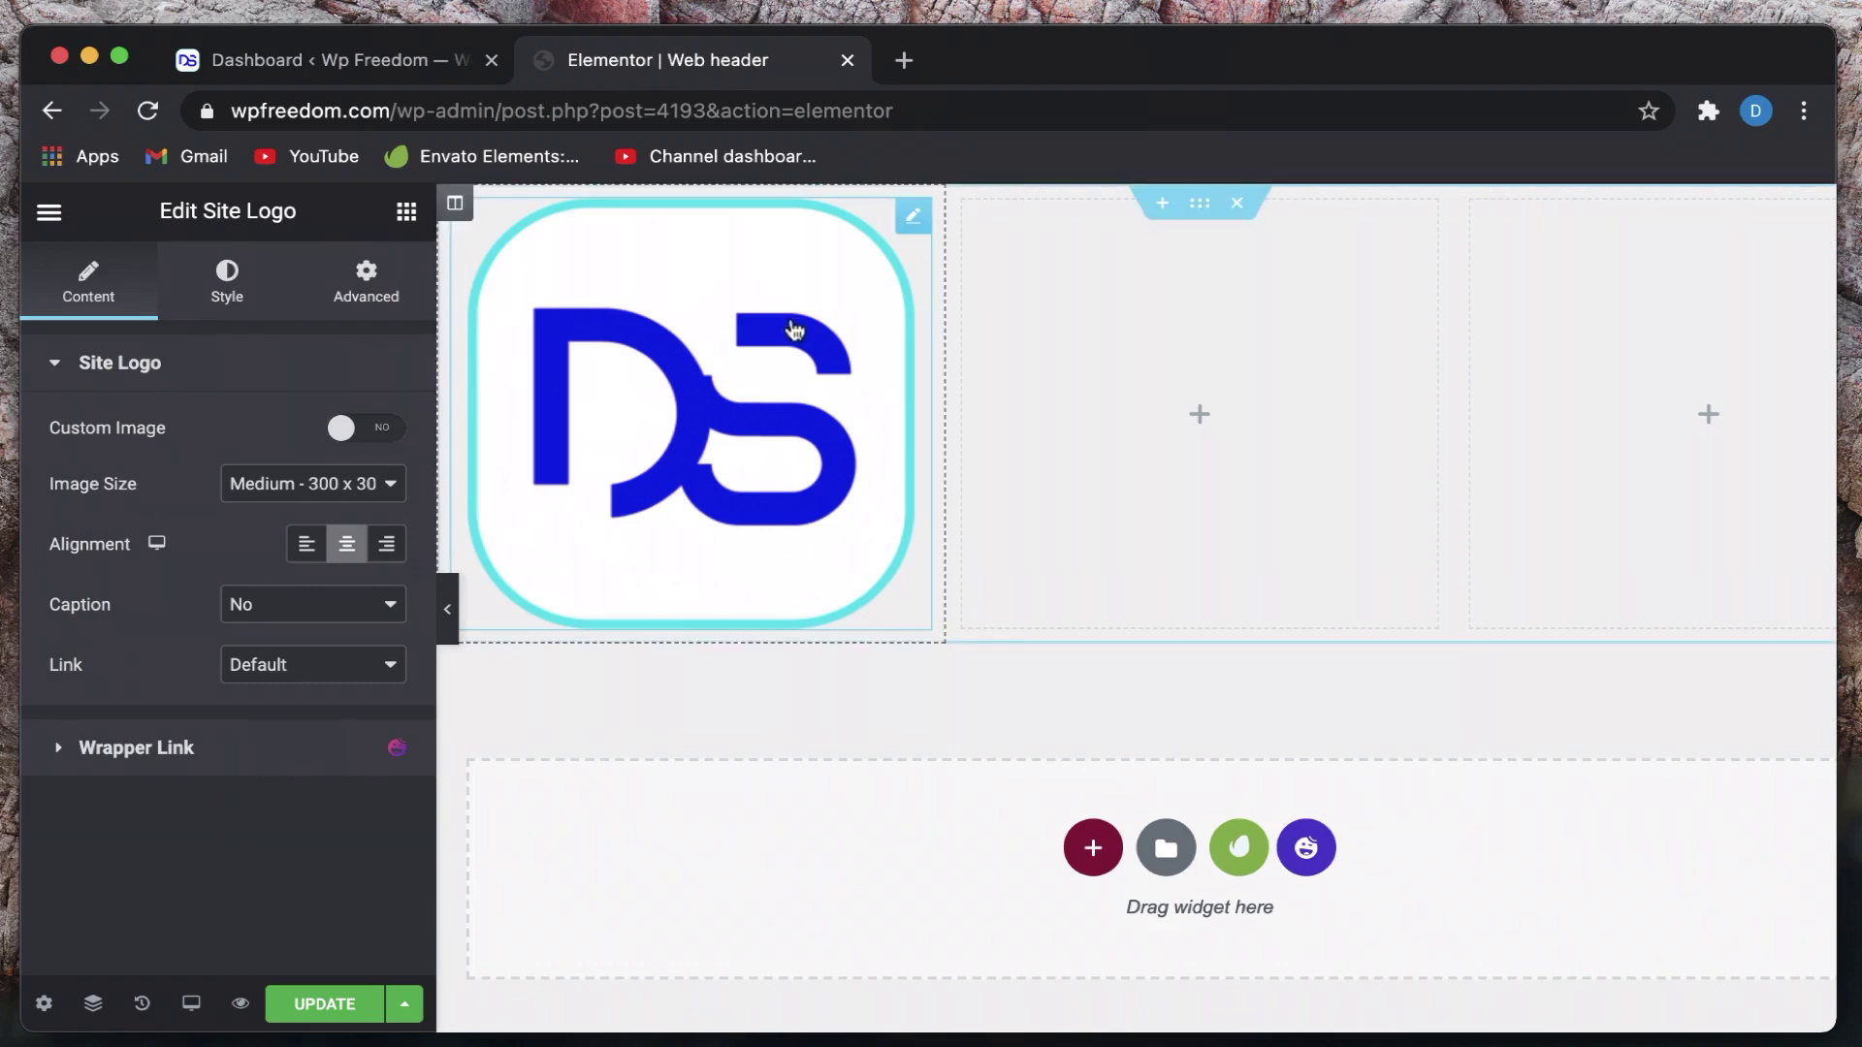
Size the logo custom 60×60, align it left, keep the Default link, and save
left_click(341, 493)
left_click(284, 848)
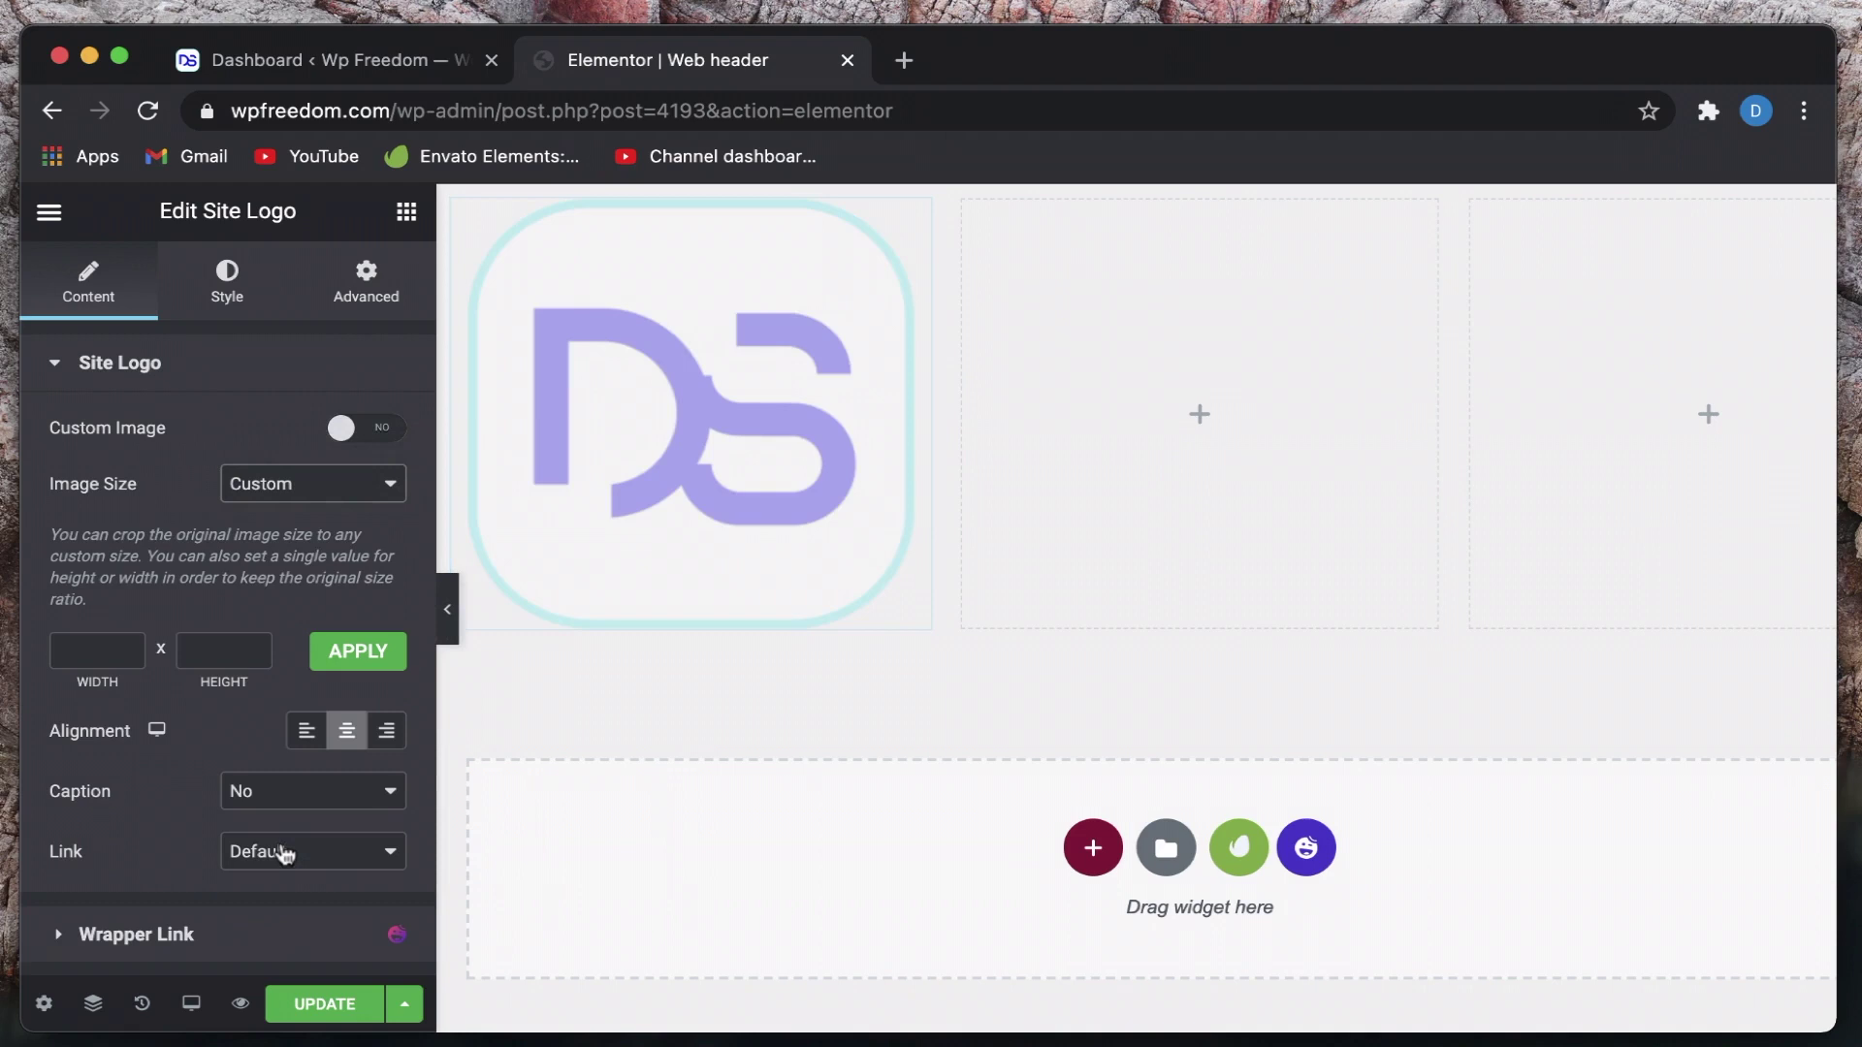
left_click(98, 647)
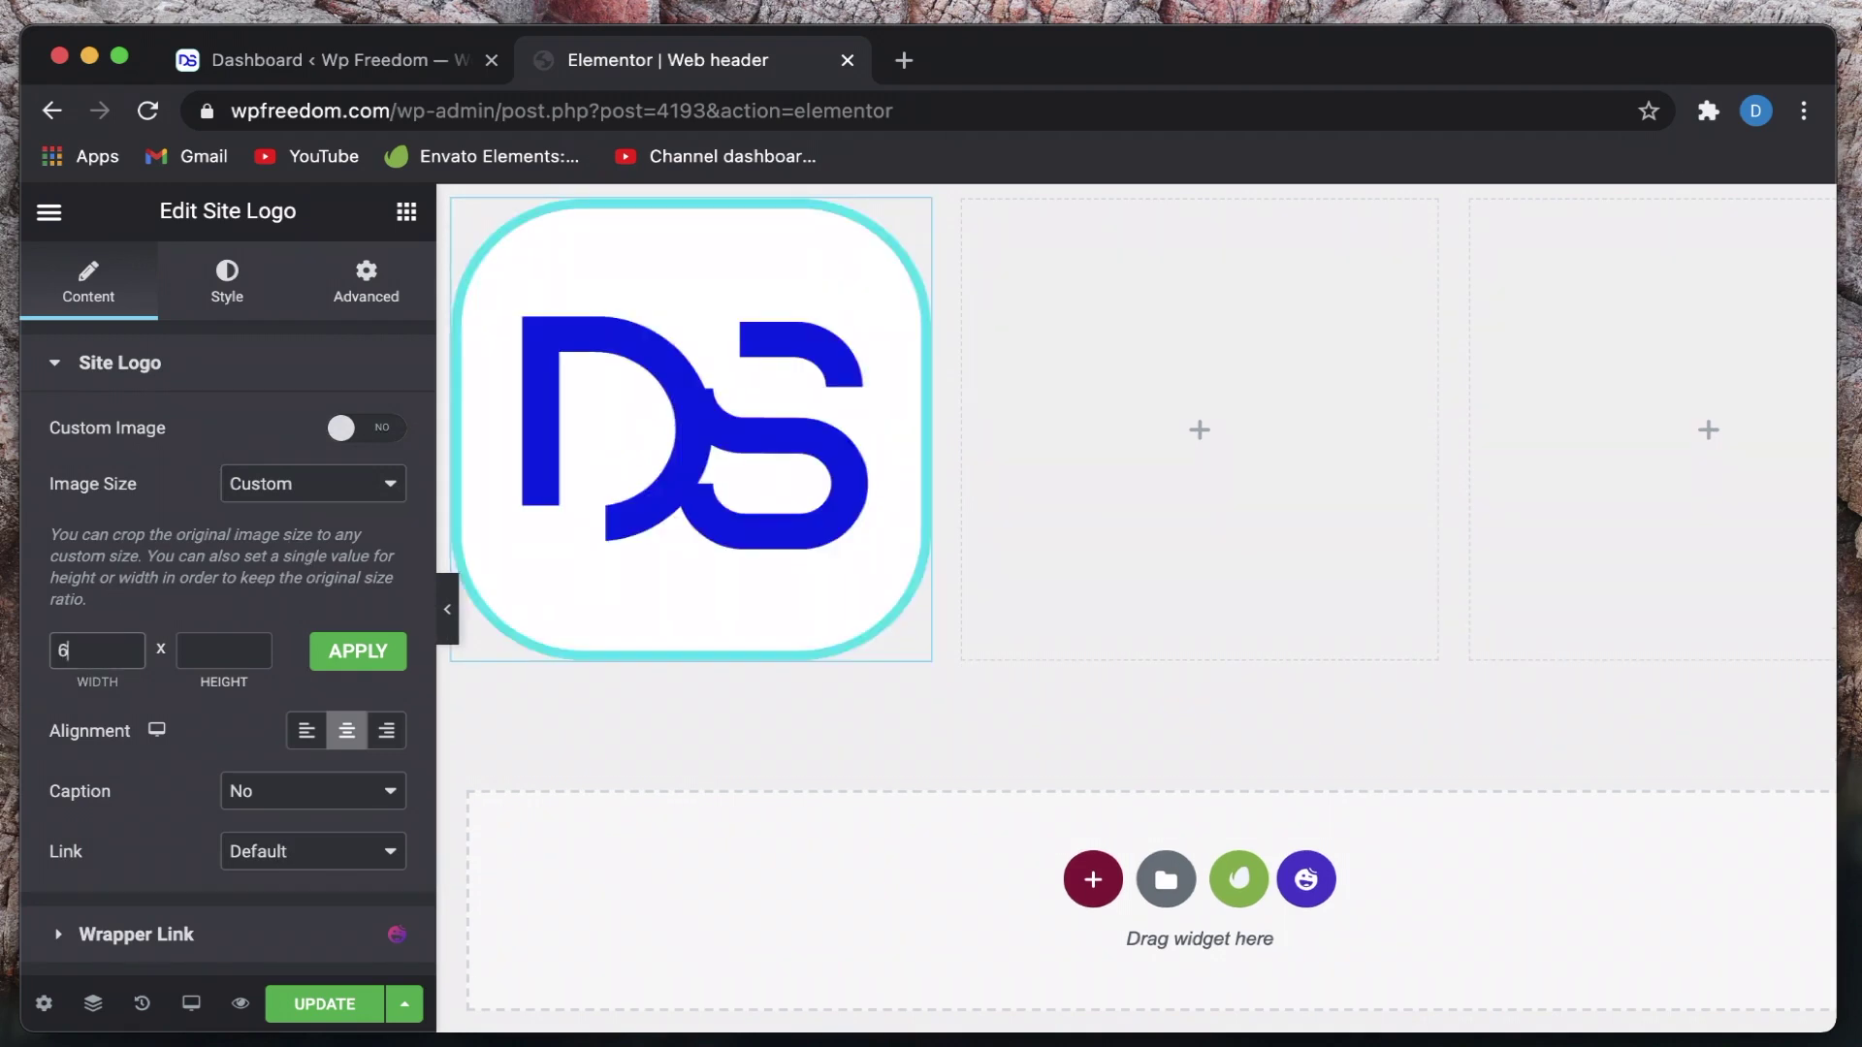
left_click(224, 650)
left_click(320, 652)
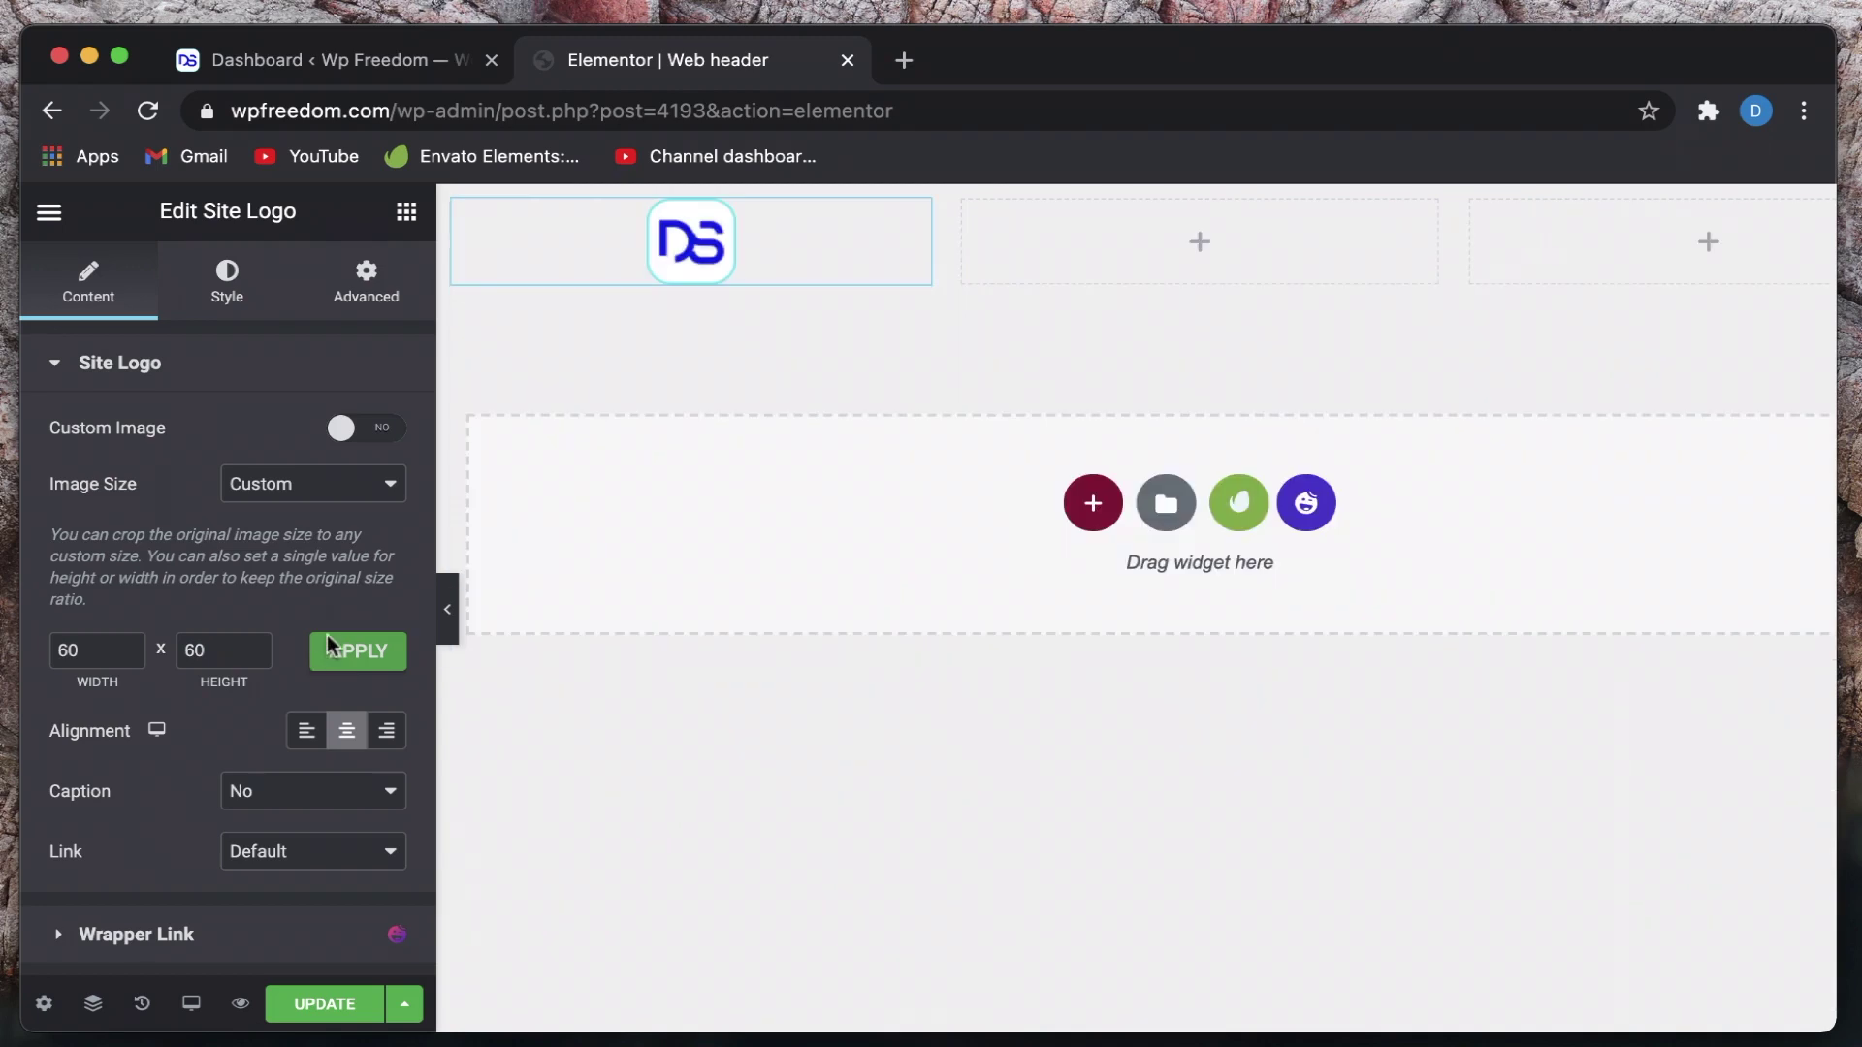
left_click(306, 734)
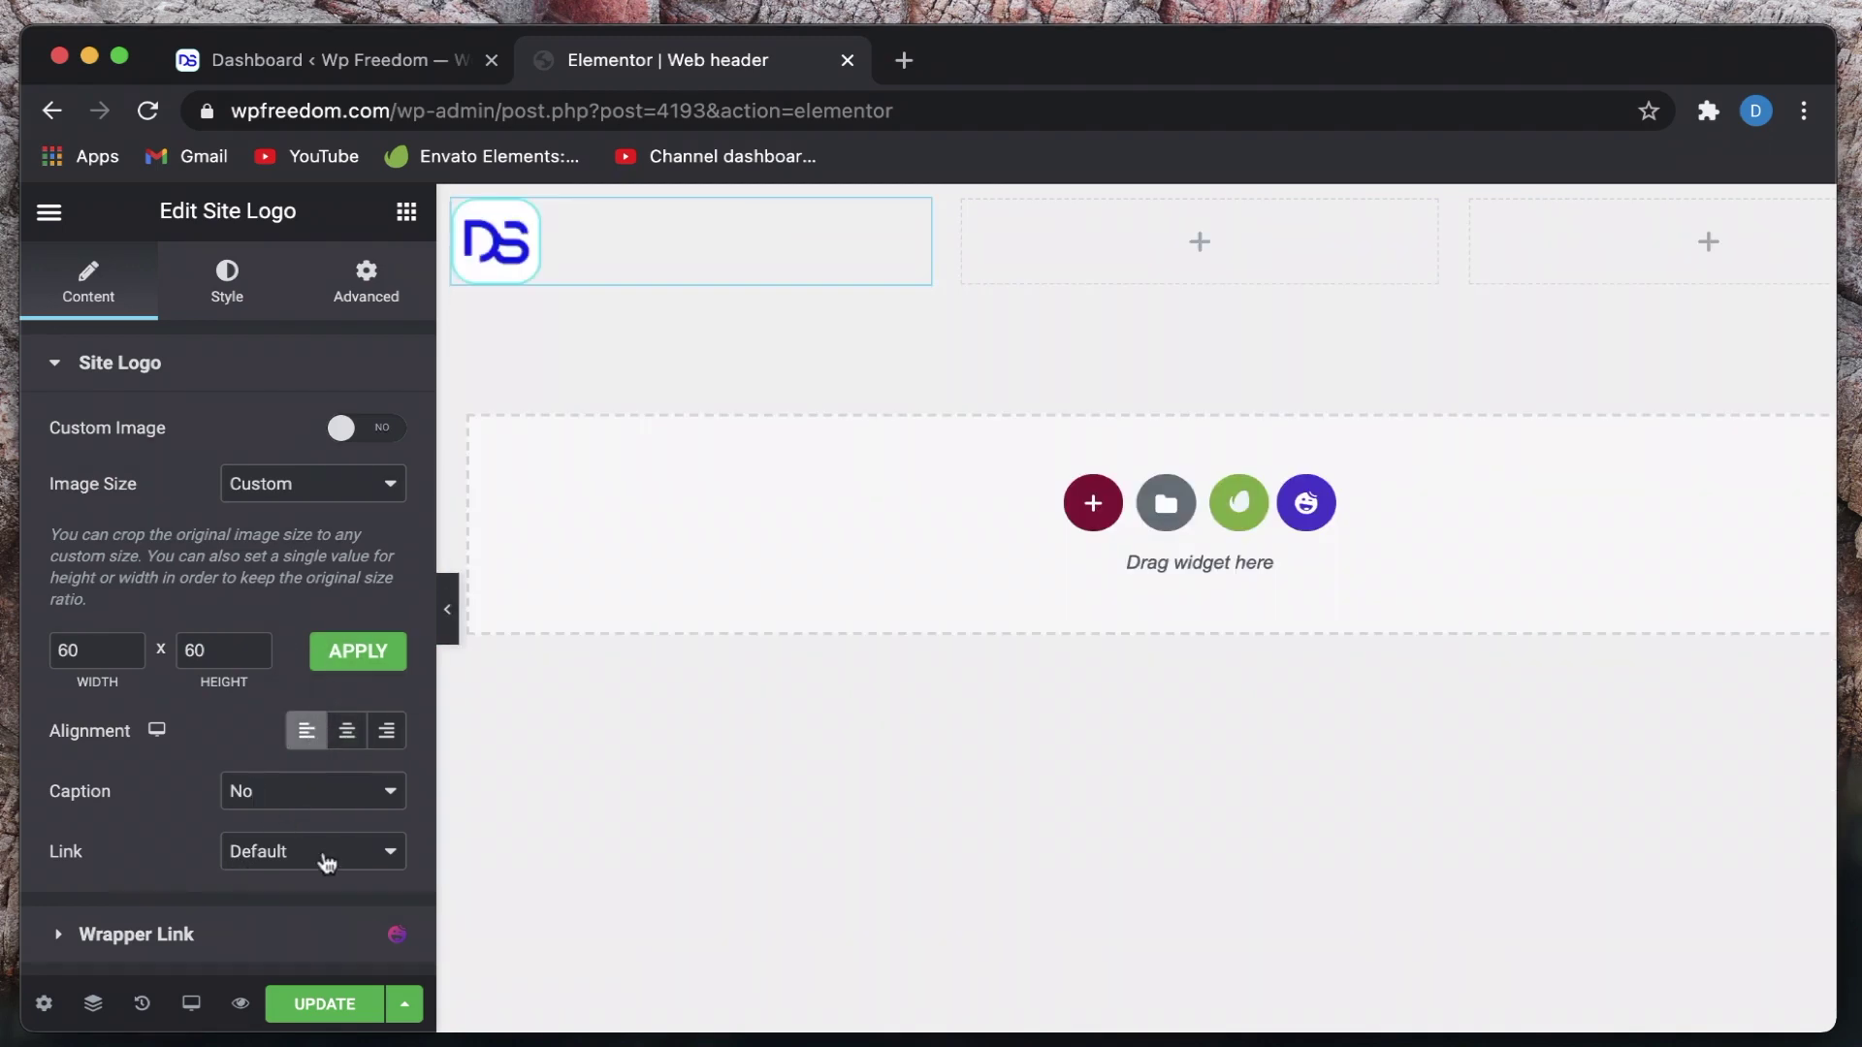
left_click(296, 854)
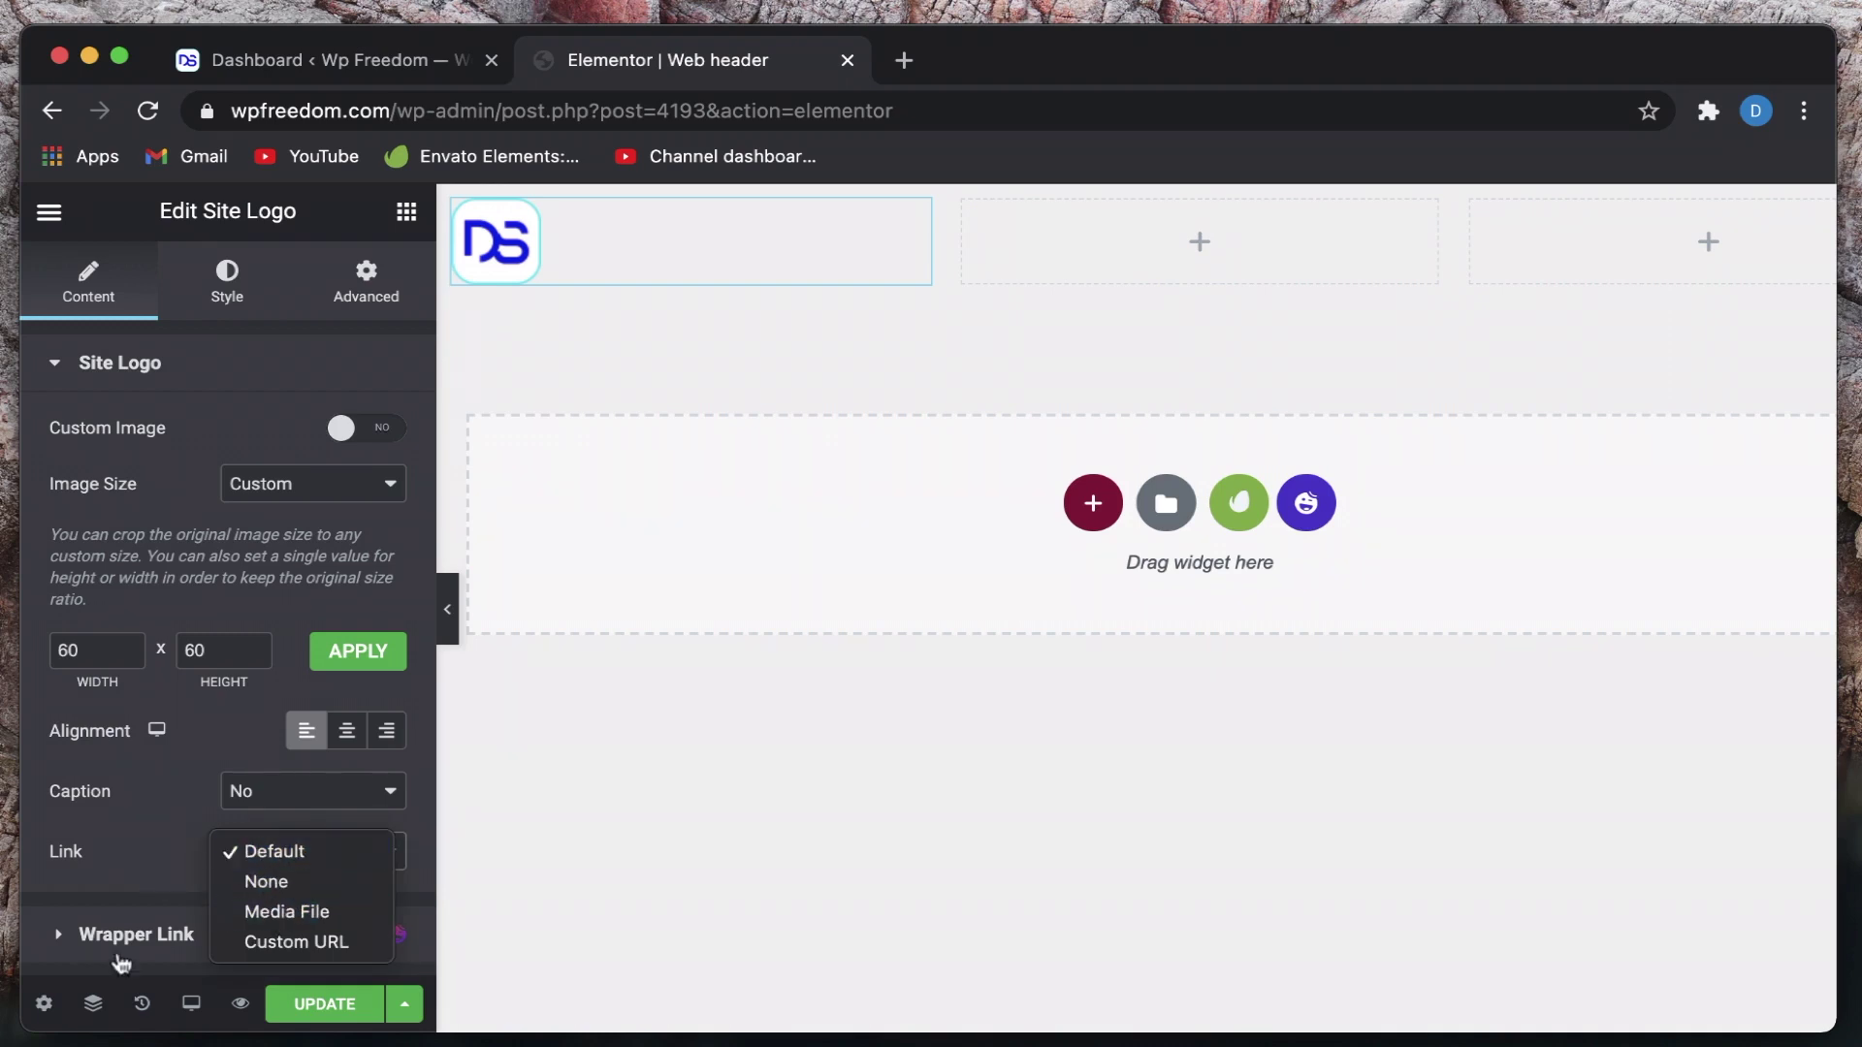
left_click(139, 875)
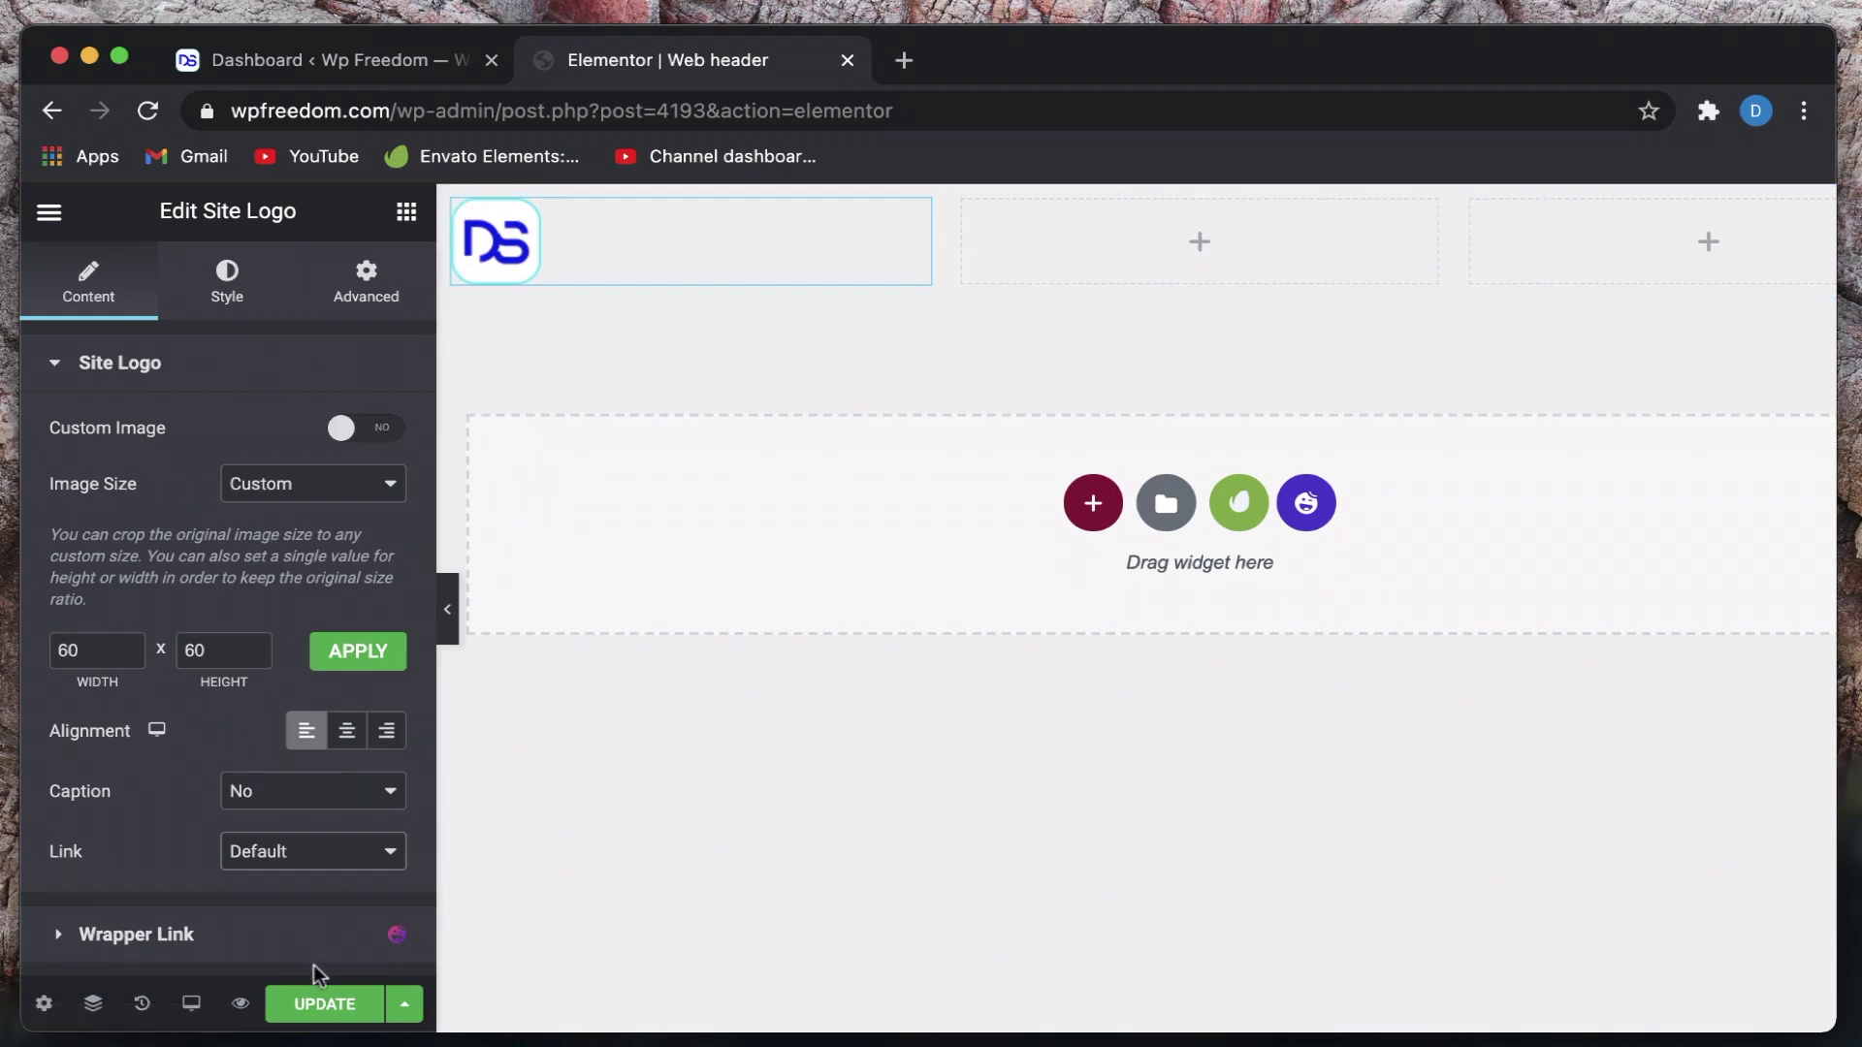
left_click(325, 1018)
Place the Navigation Menu widget in the header's middle column
left_click(1198, 241)
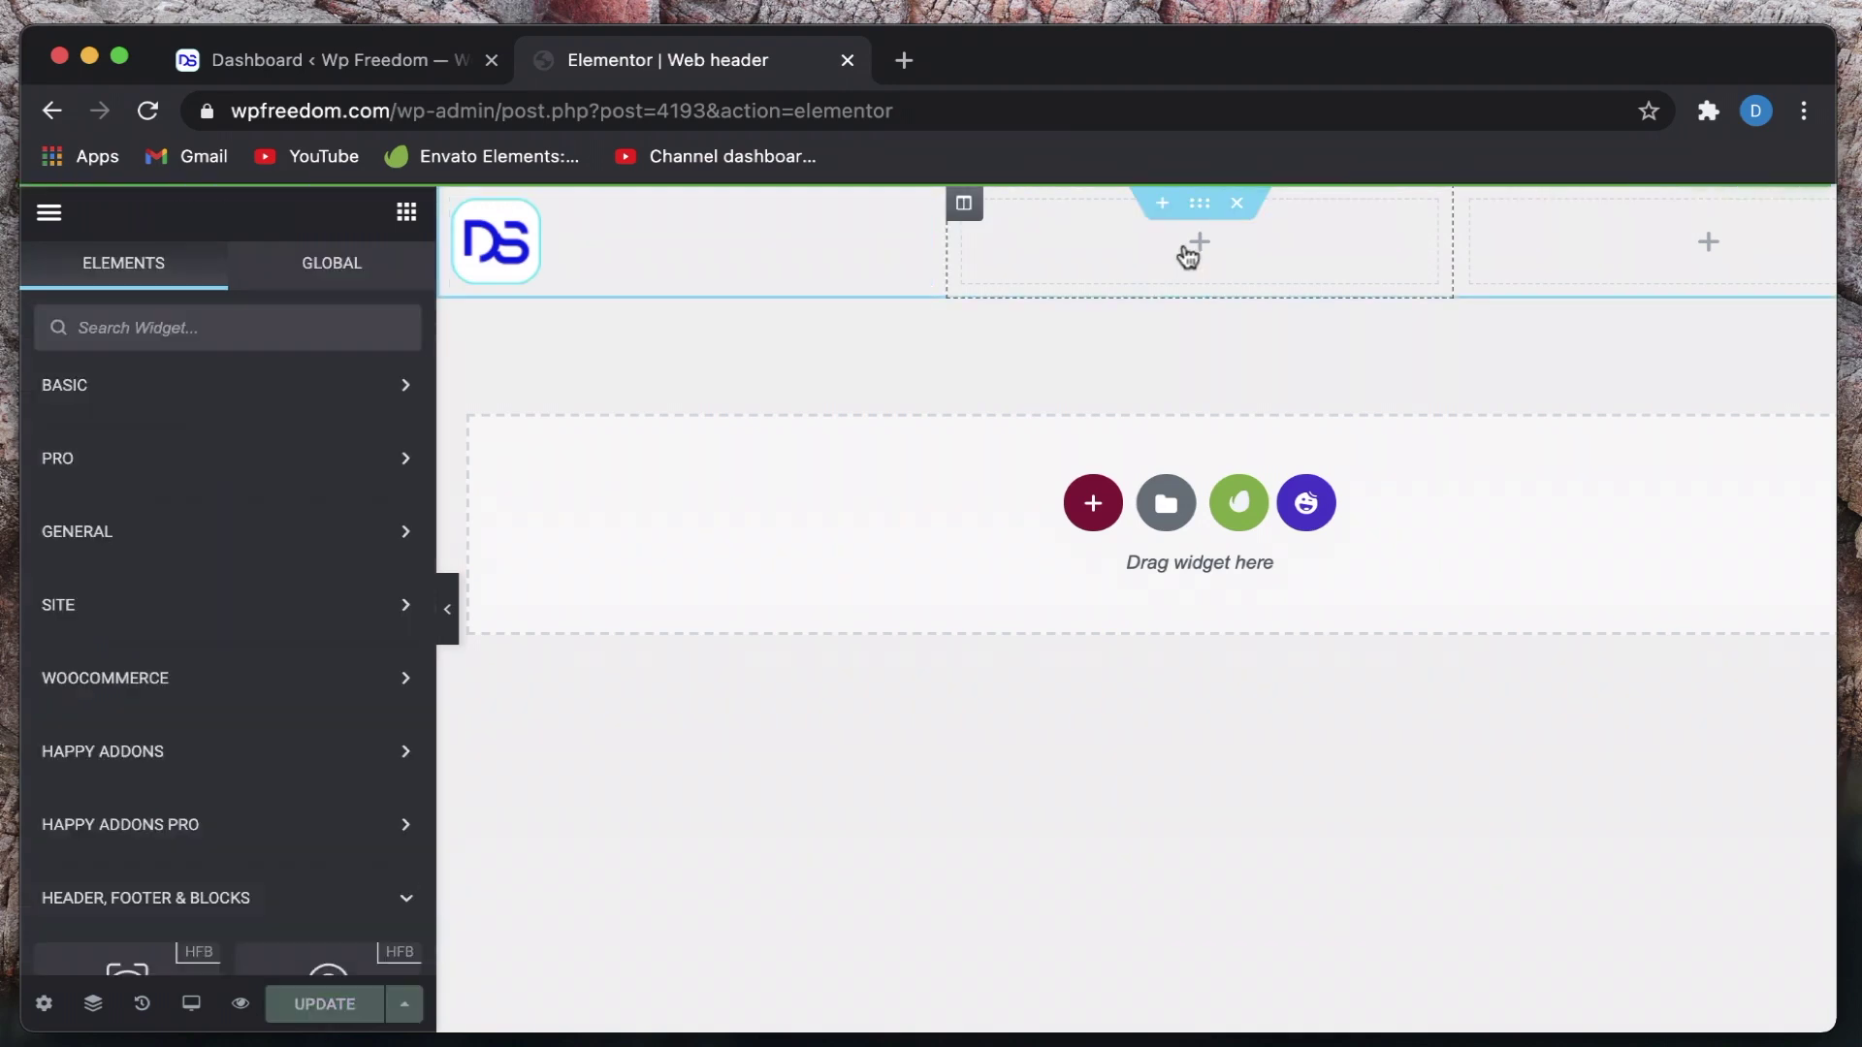
scroll(208, 692, "down", 6)
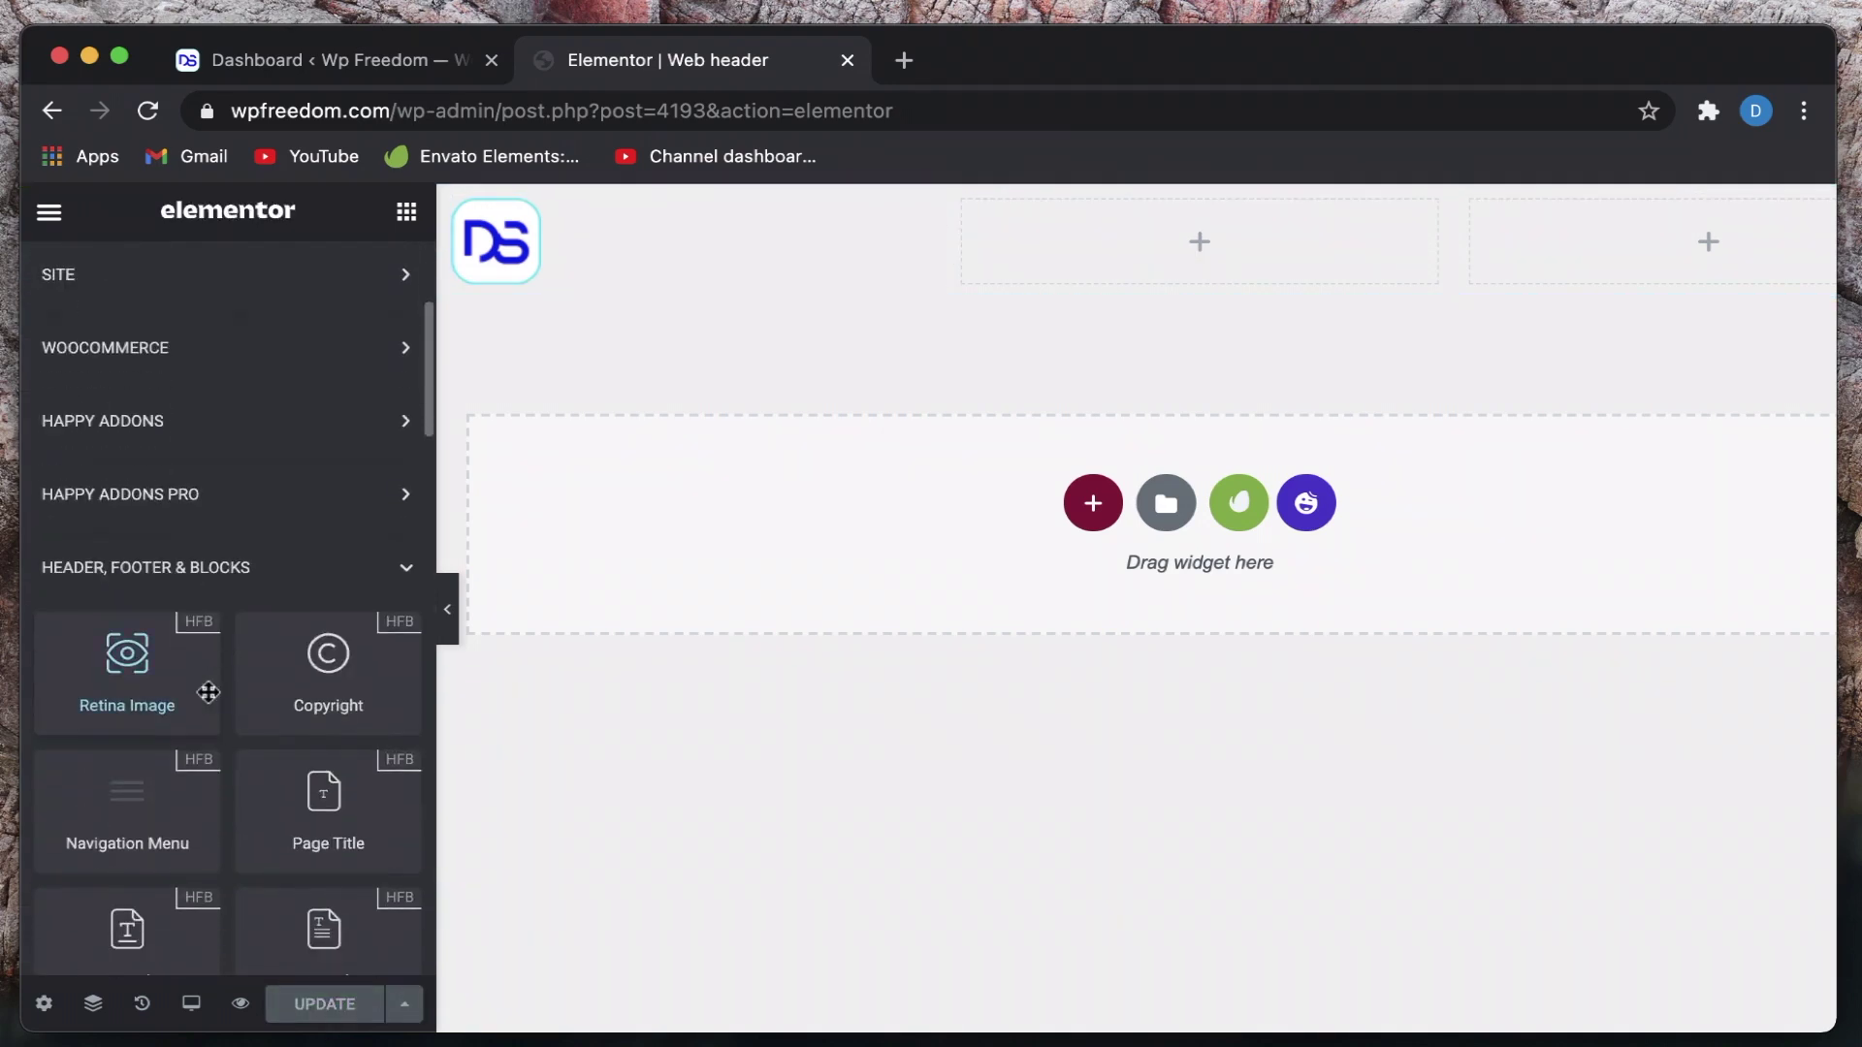
scroll(208, 693, "down", 3)
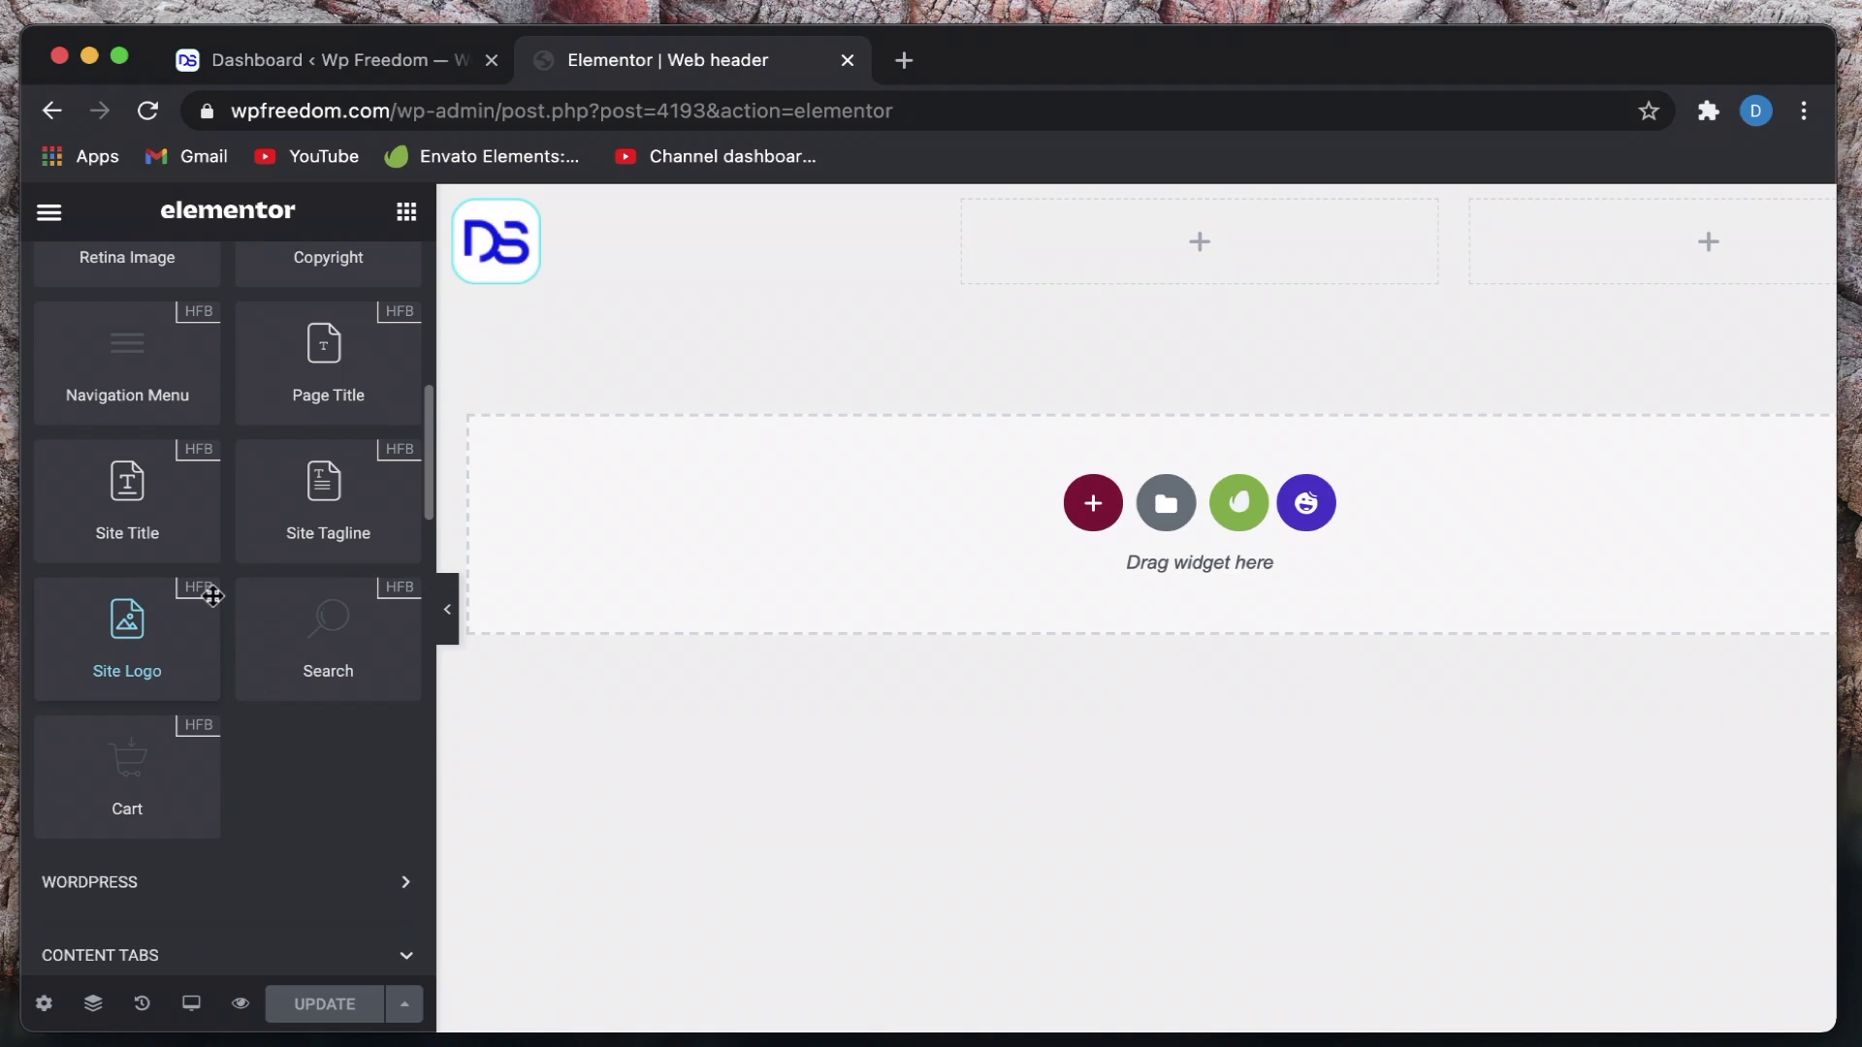
scroll(262, 579, "up", 1)
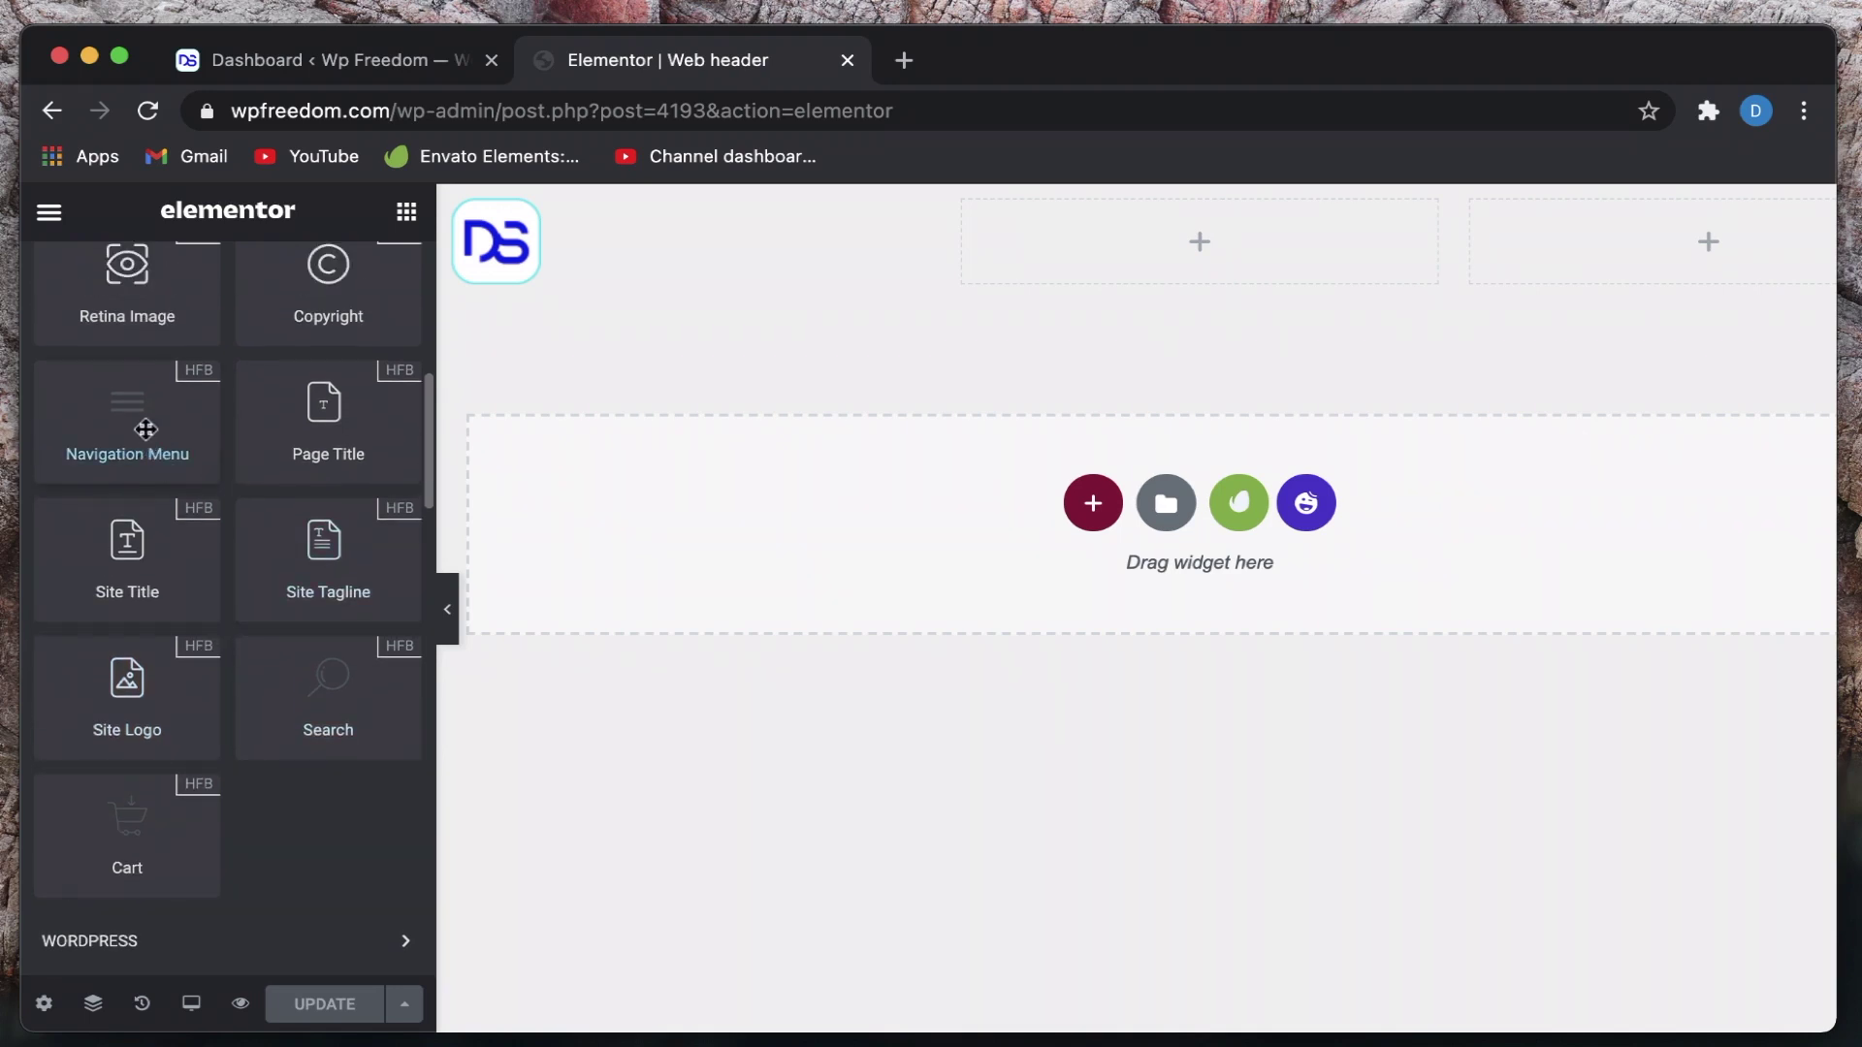
left_click_drag(145, 428, 1354, 248)
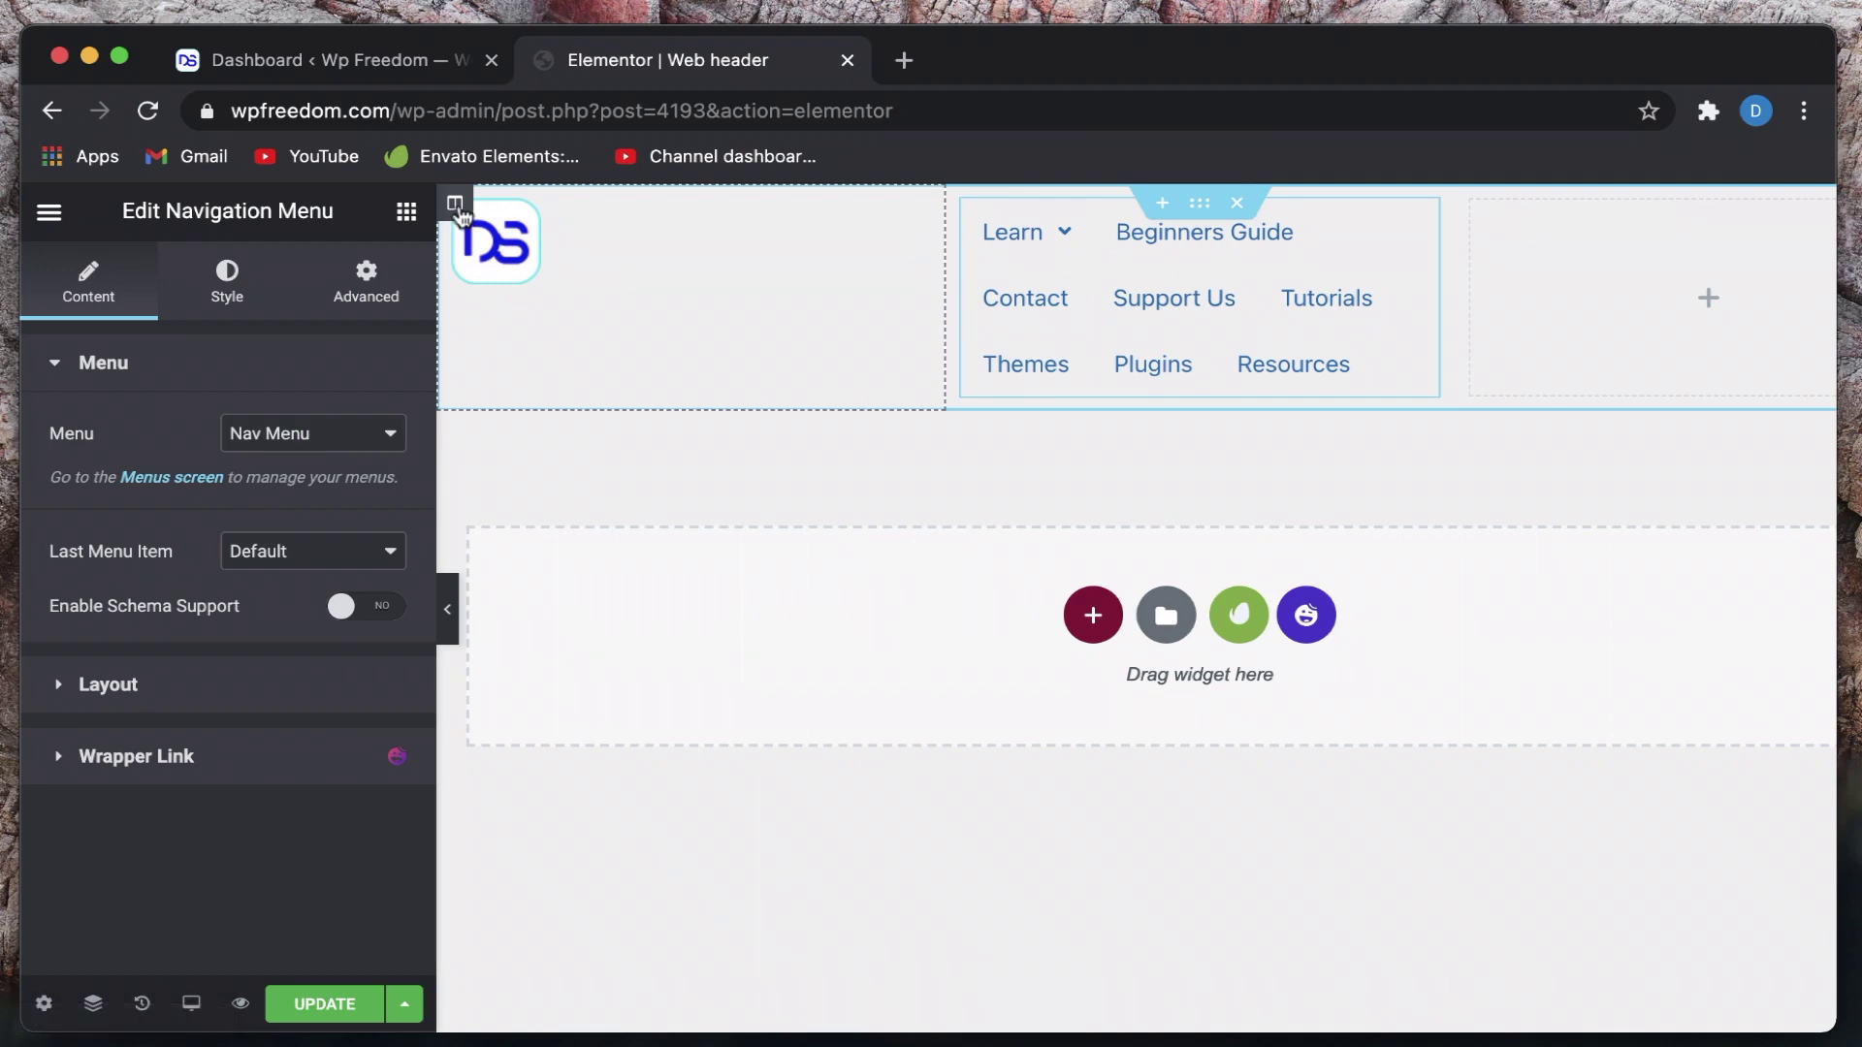
Set the logo column's width to 10%
left_click(458, 208)
type("10")
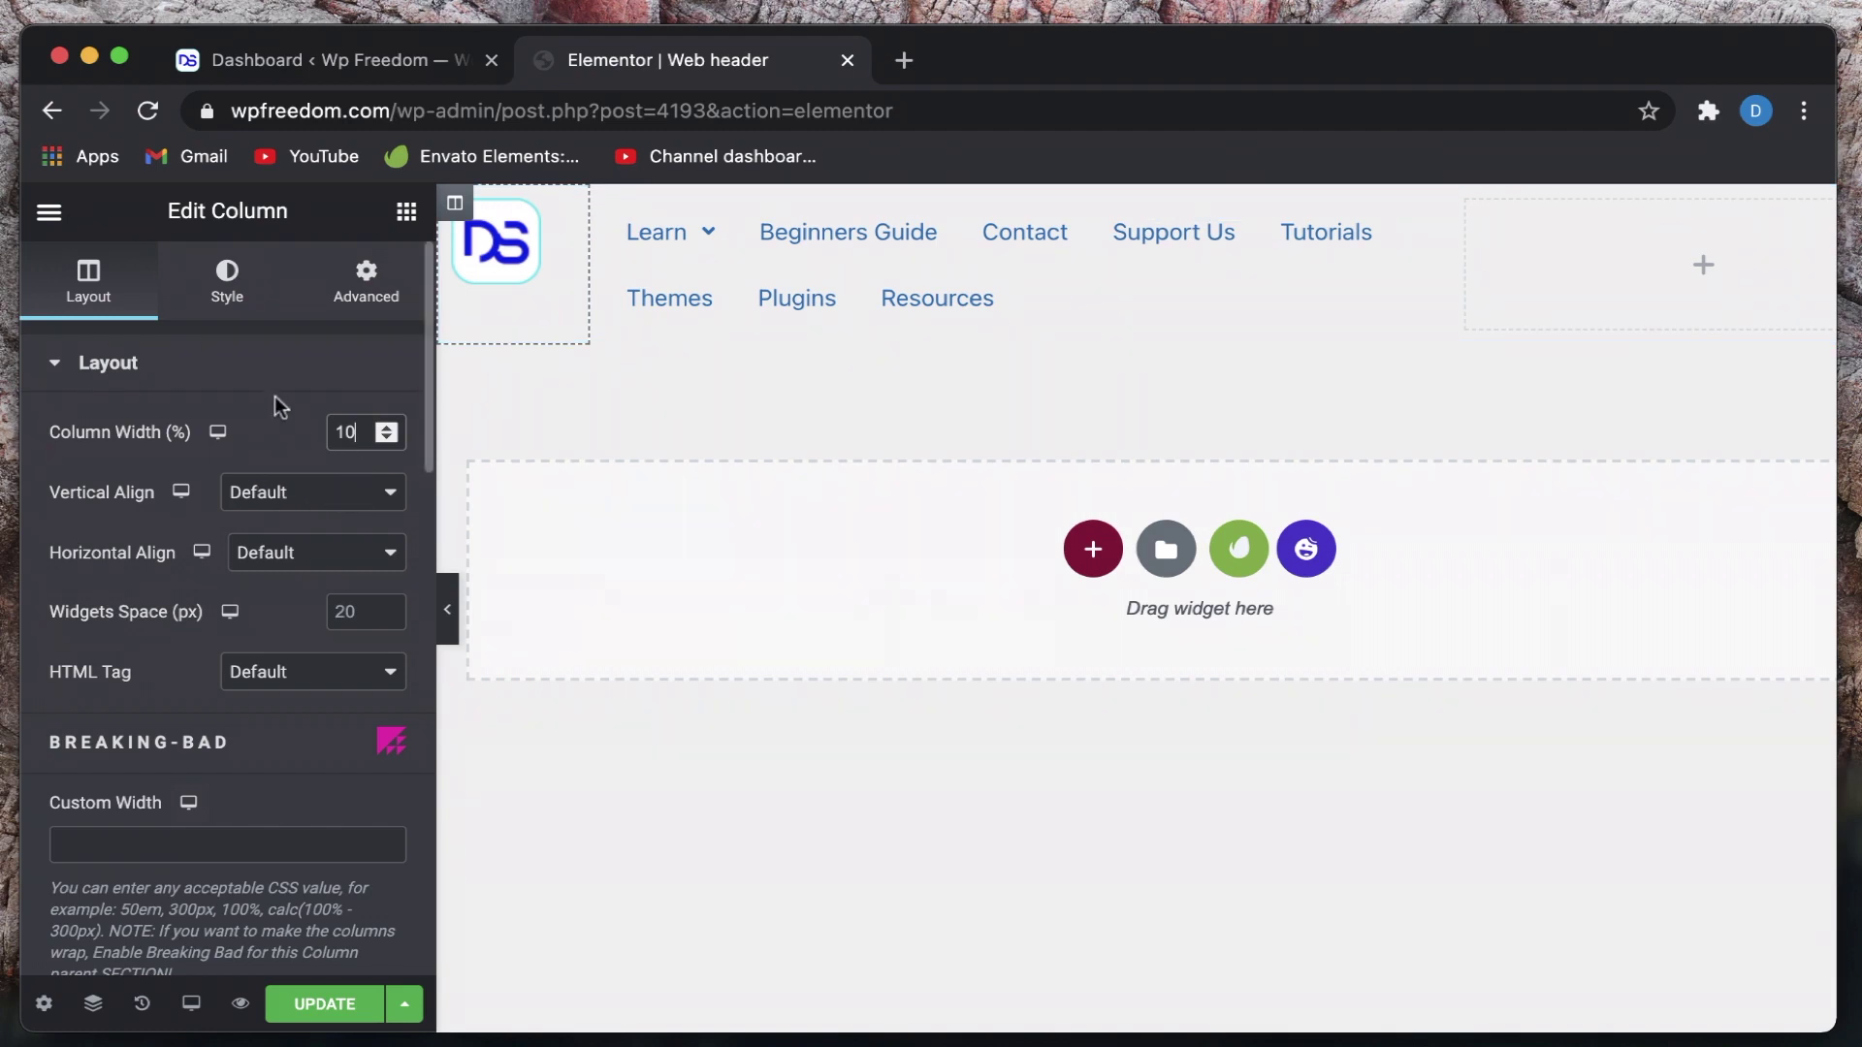
left_click(608, 203)
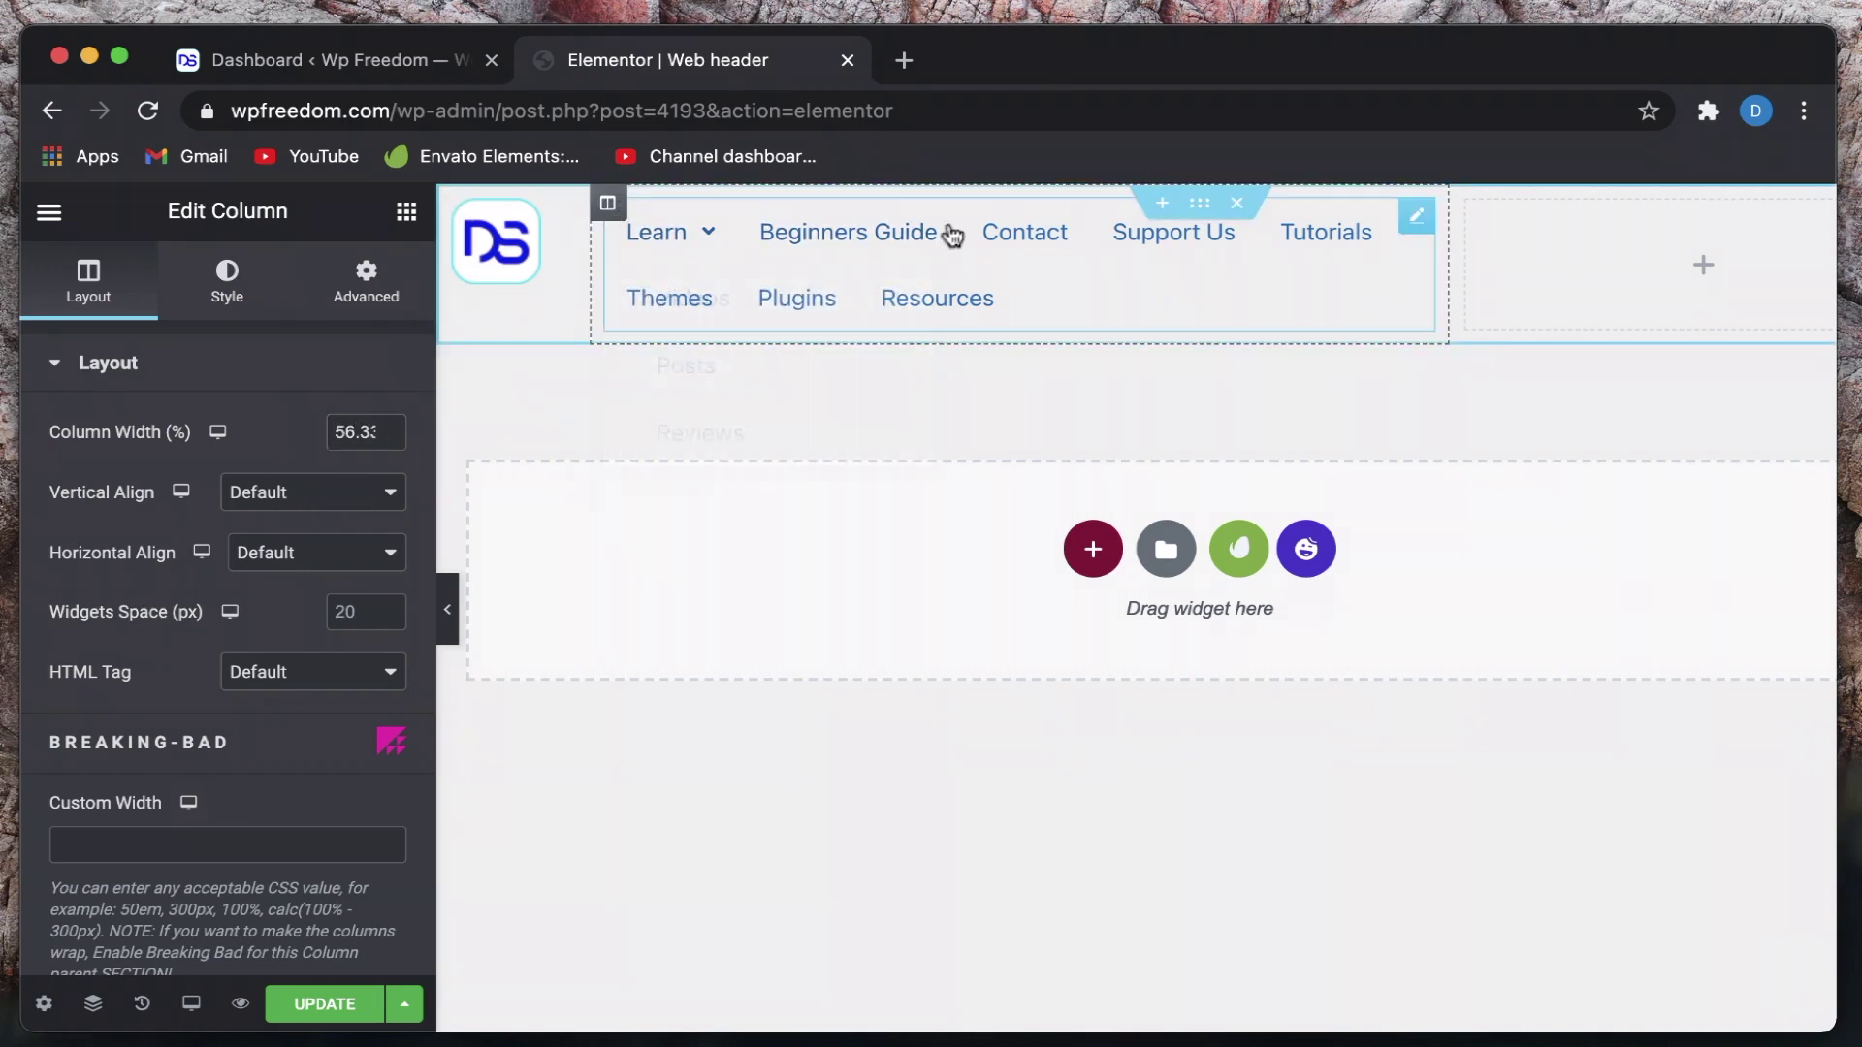
left_click(1415, 223)
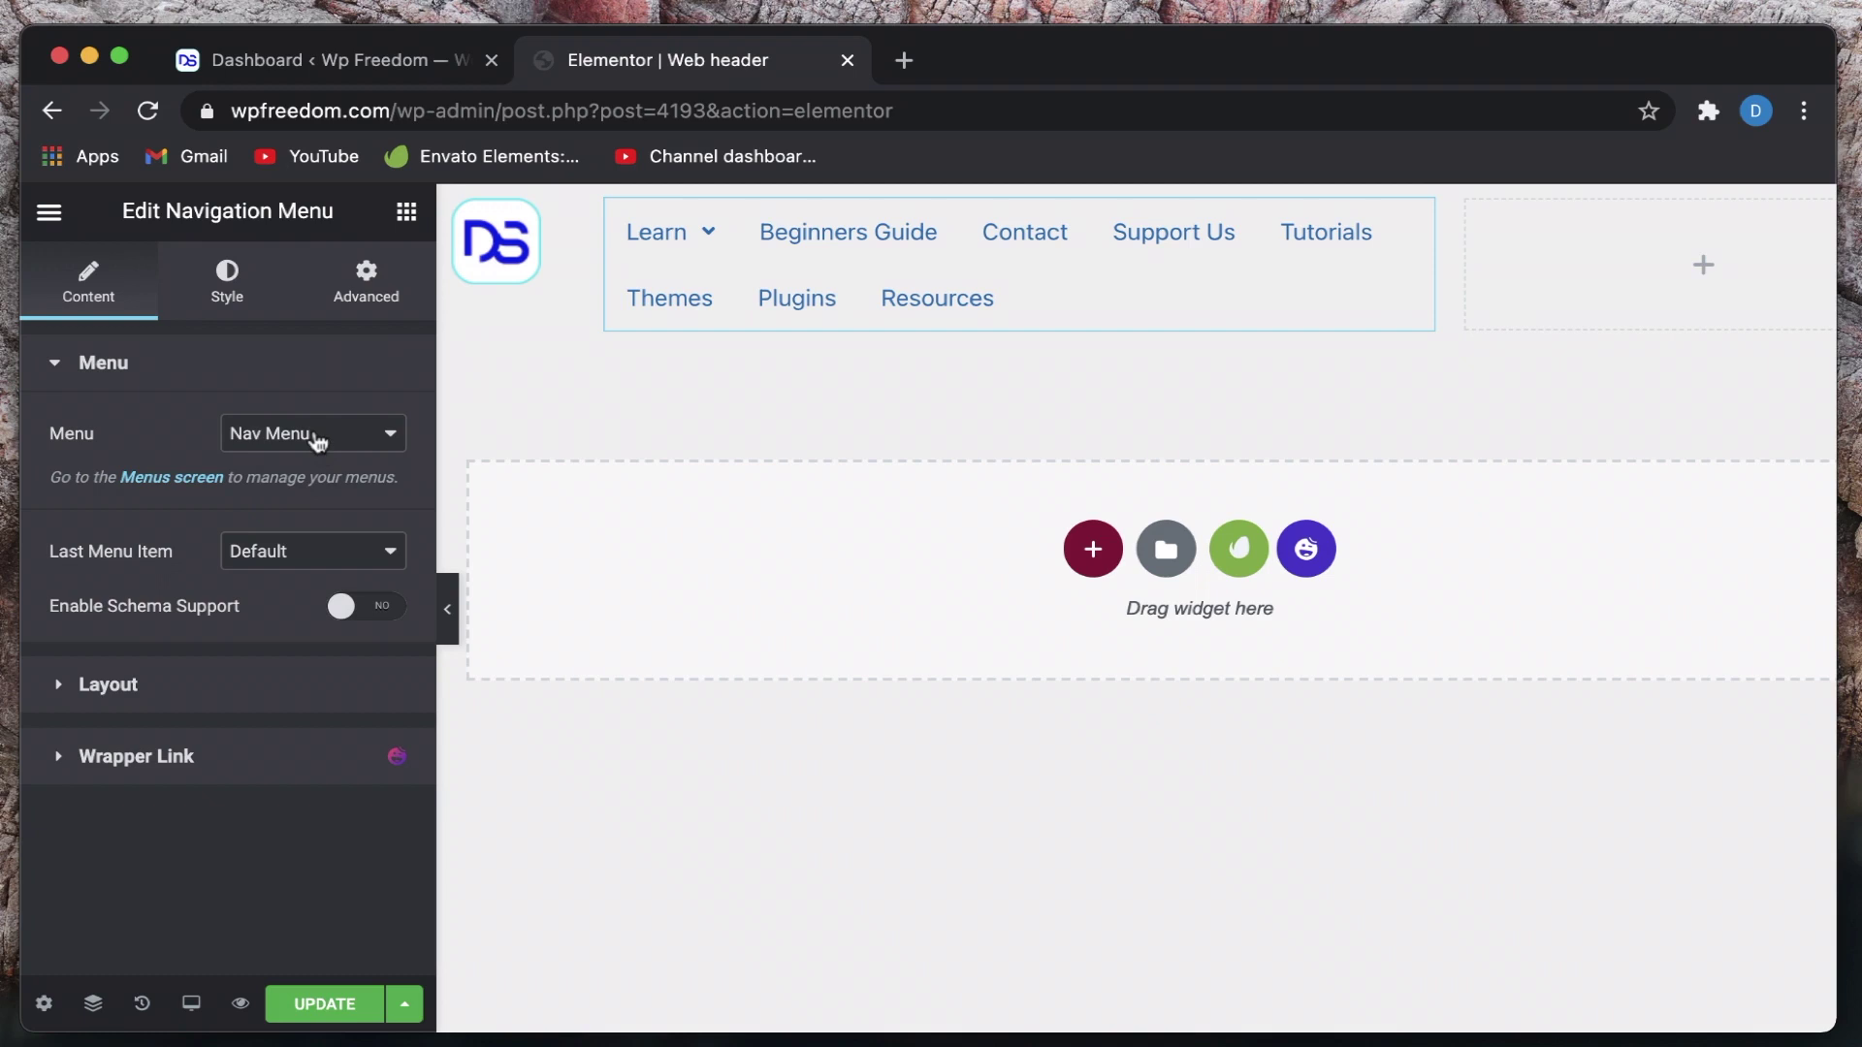
Keep Nav Menu with the last item Resources at Default, and enable schema support
left_click(318, 442)
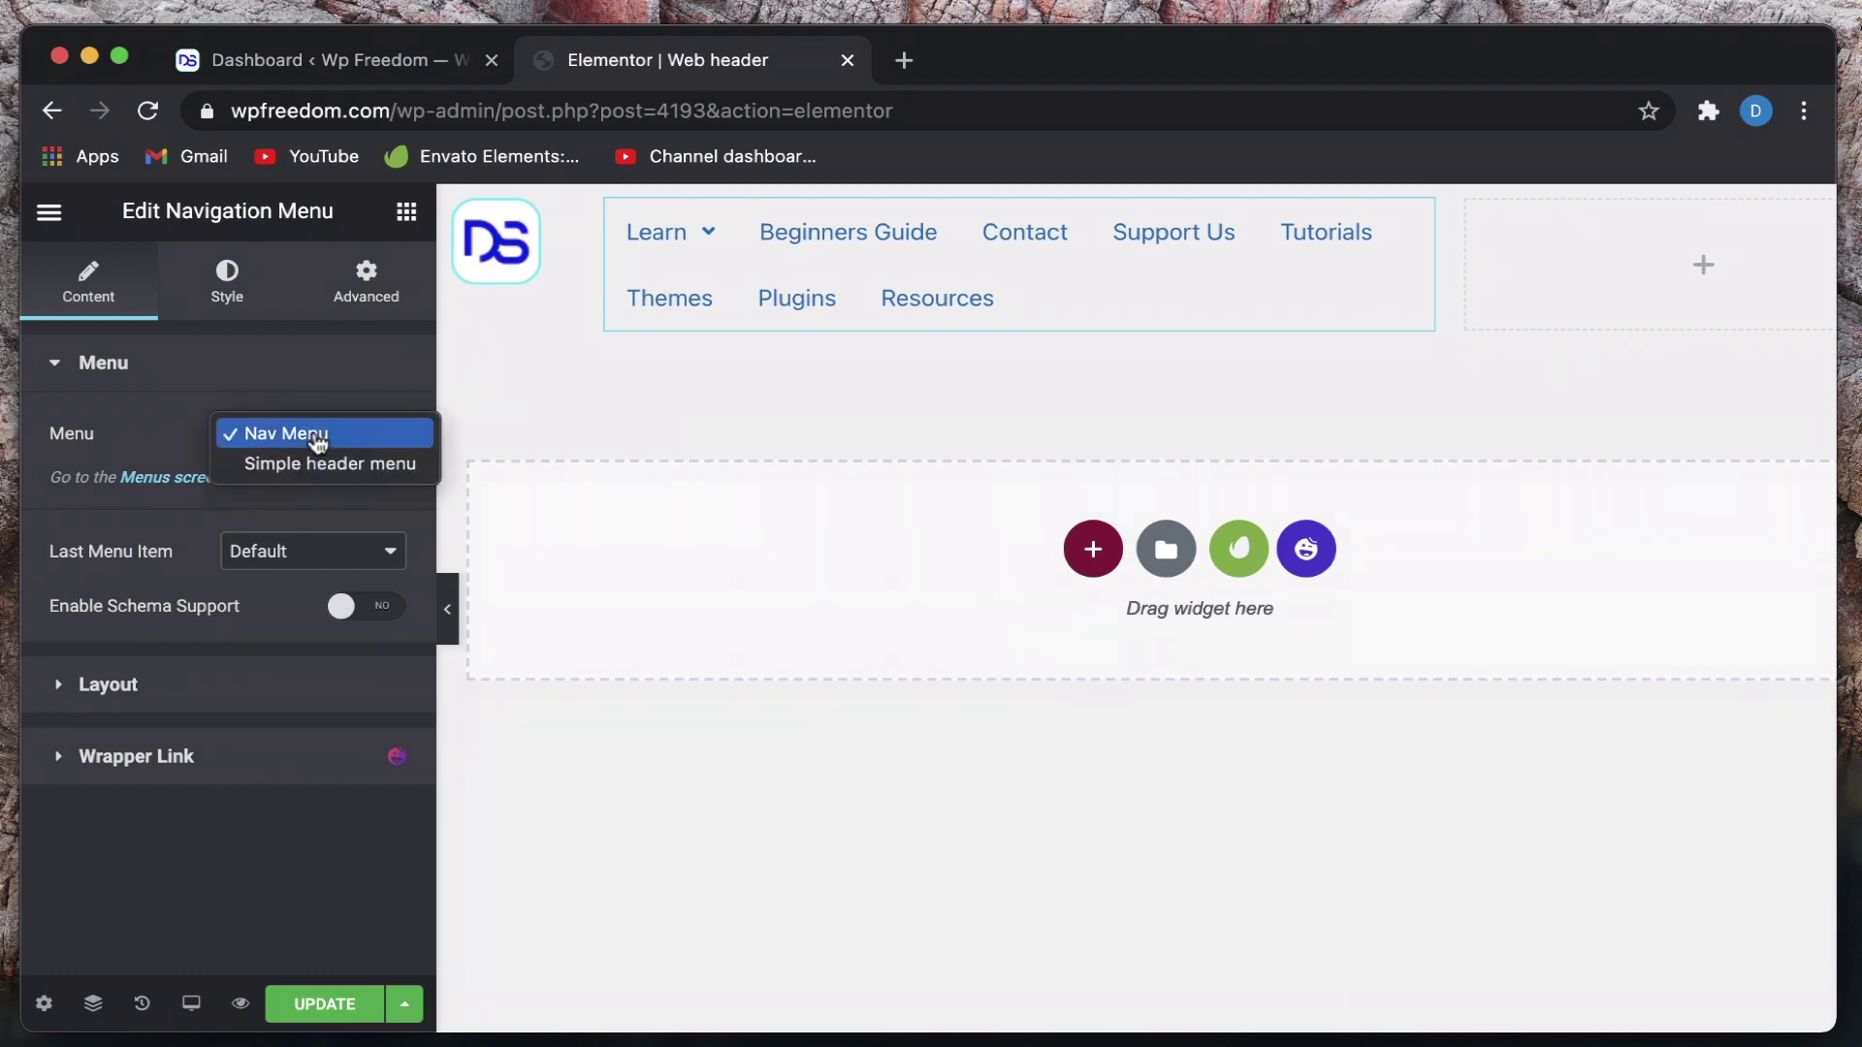
left_click(316, 435)
left_click(343, 551)
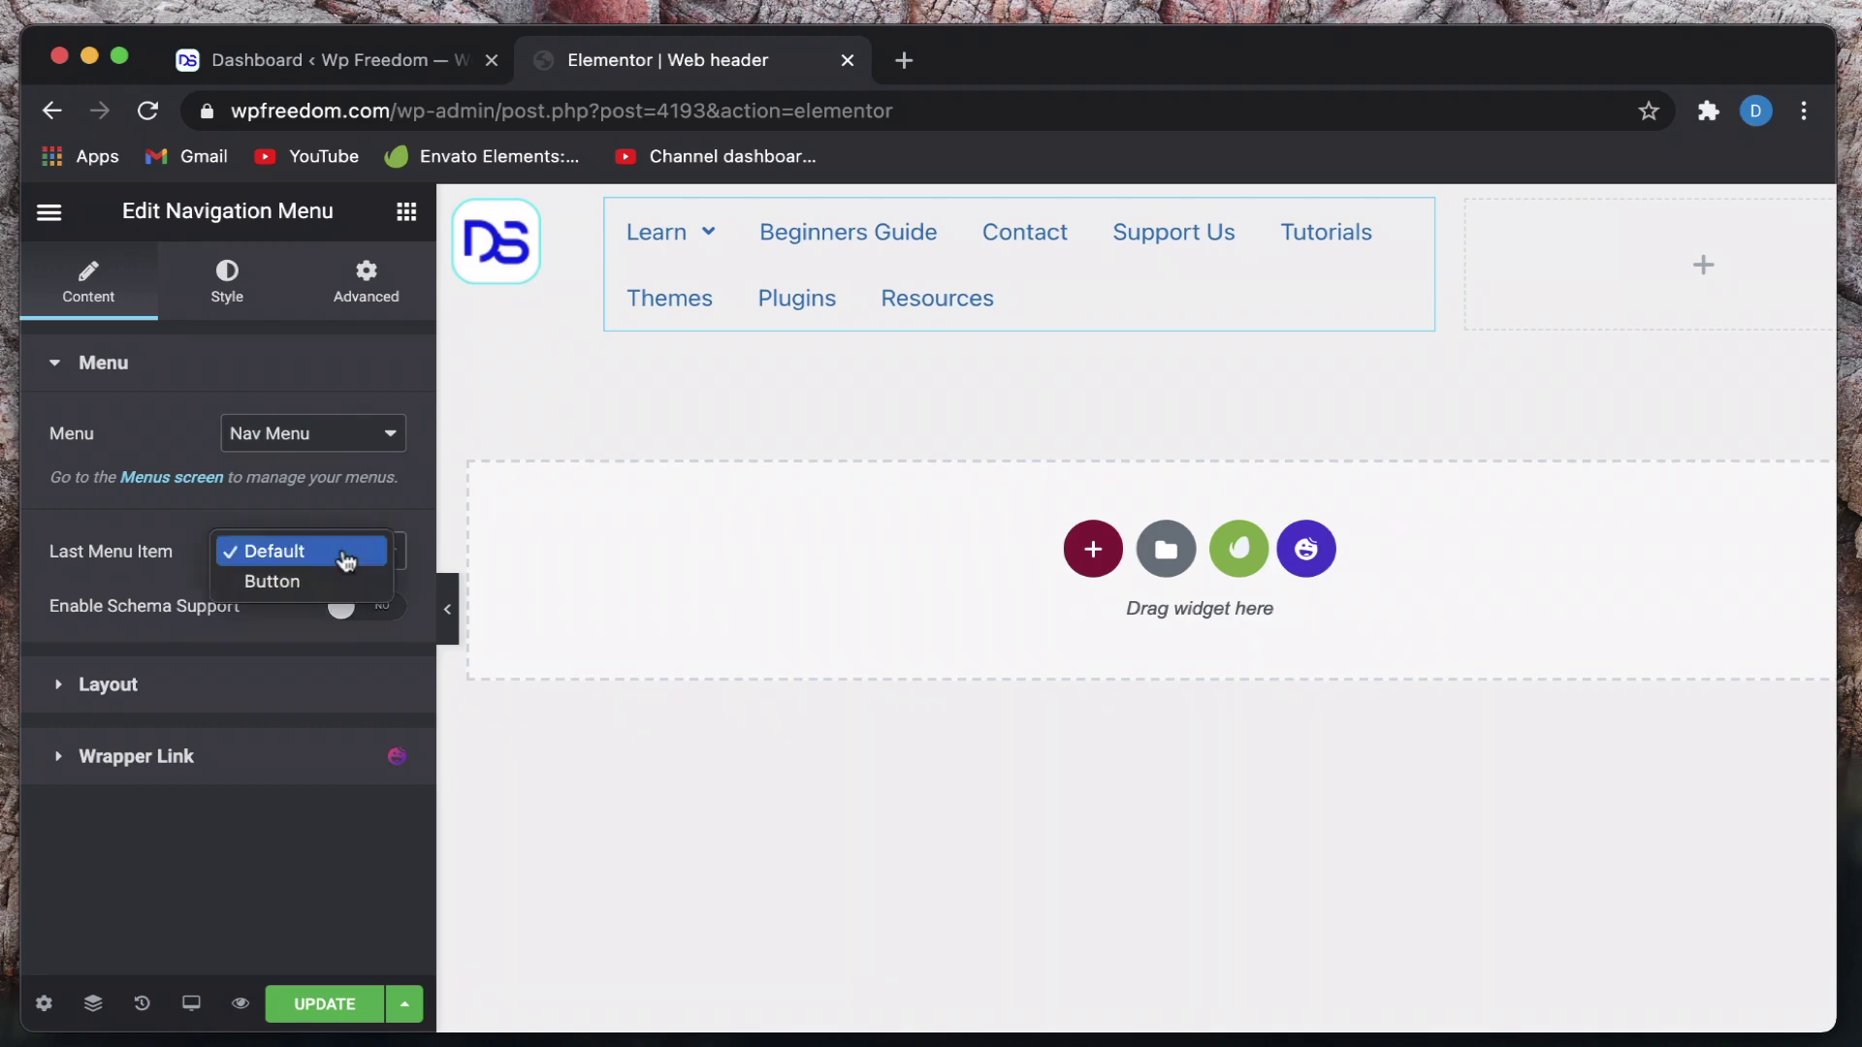
left_click(300, 586)
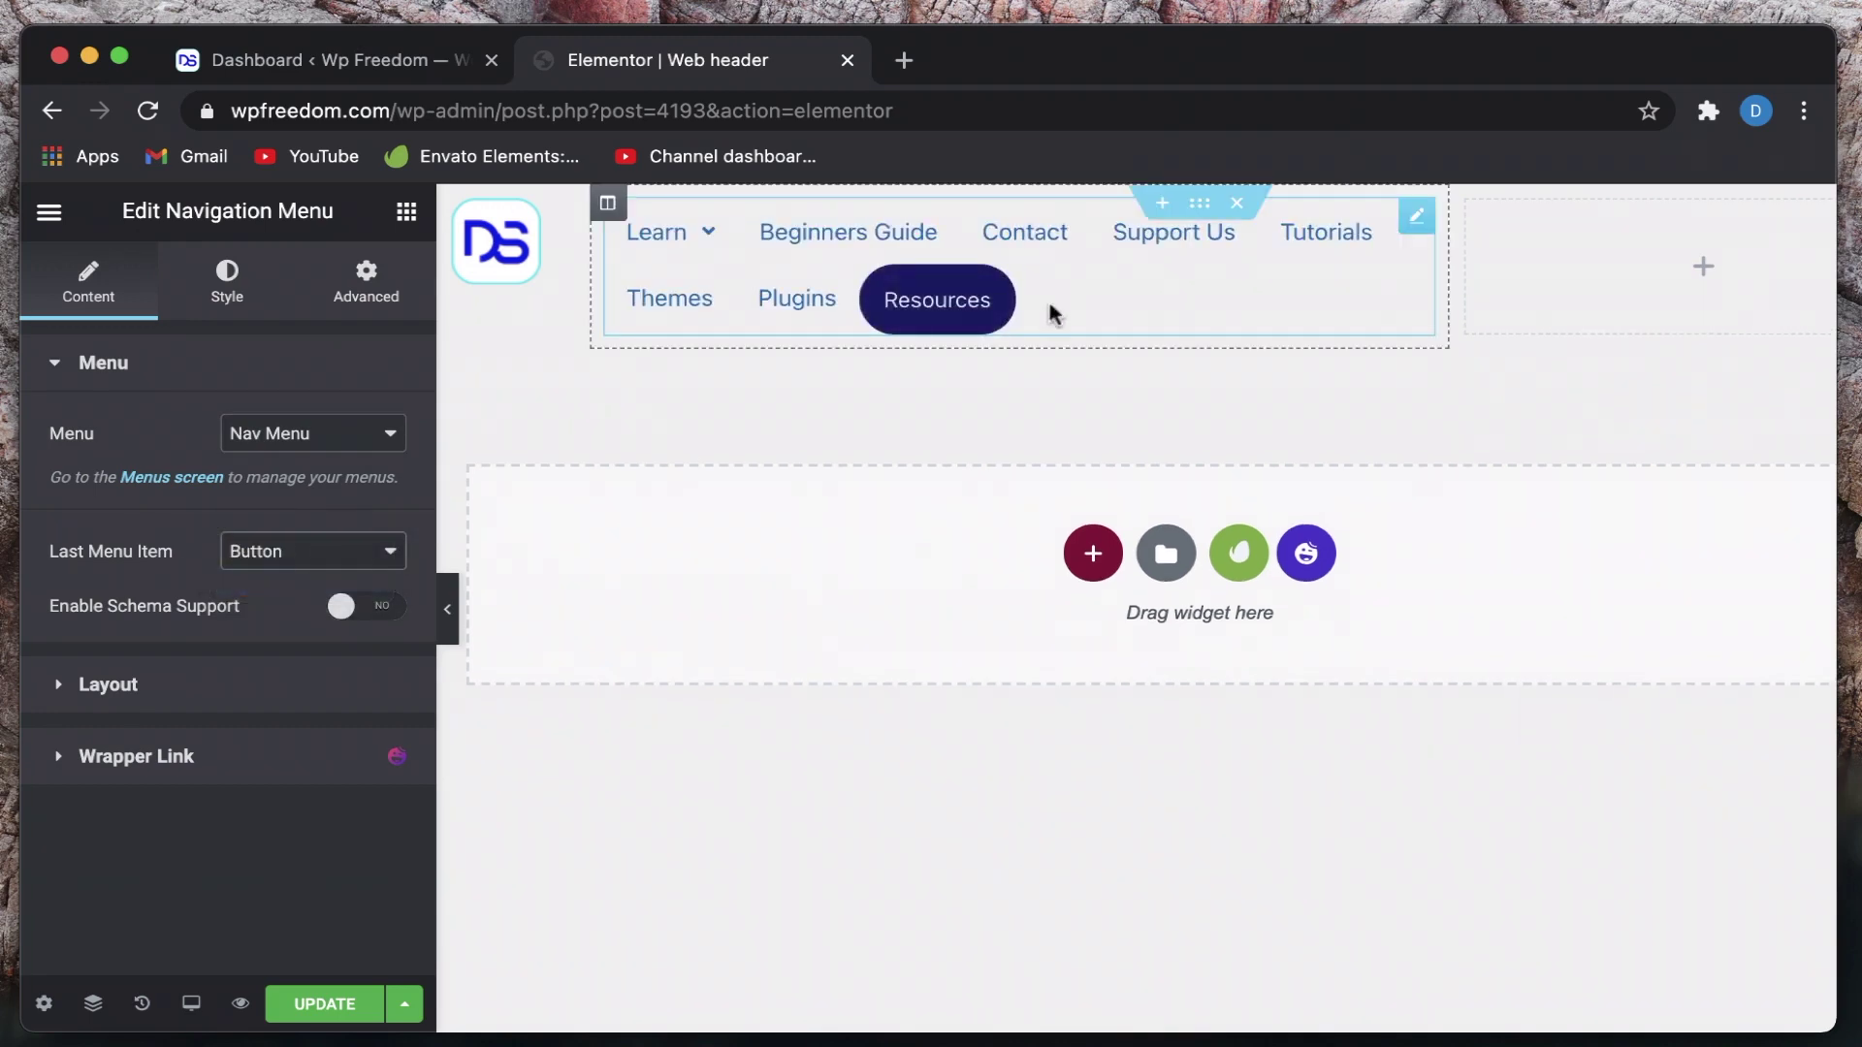
left_click(352, 551)
left_click(343, 534)
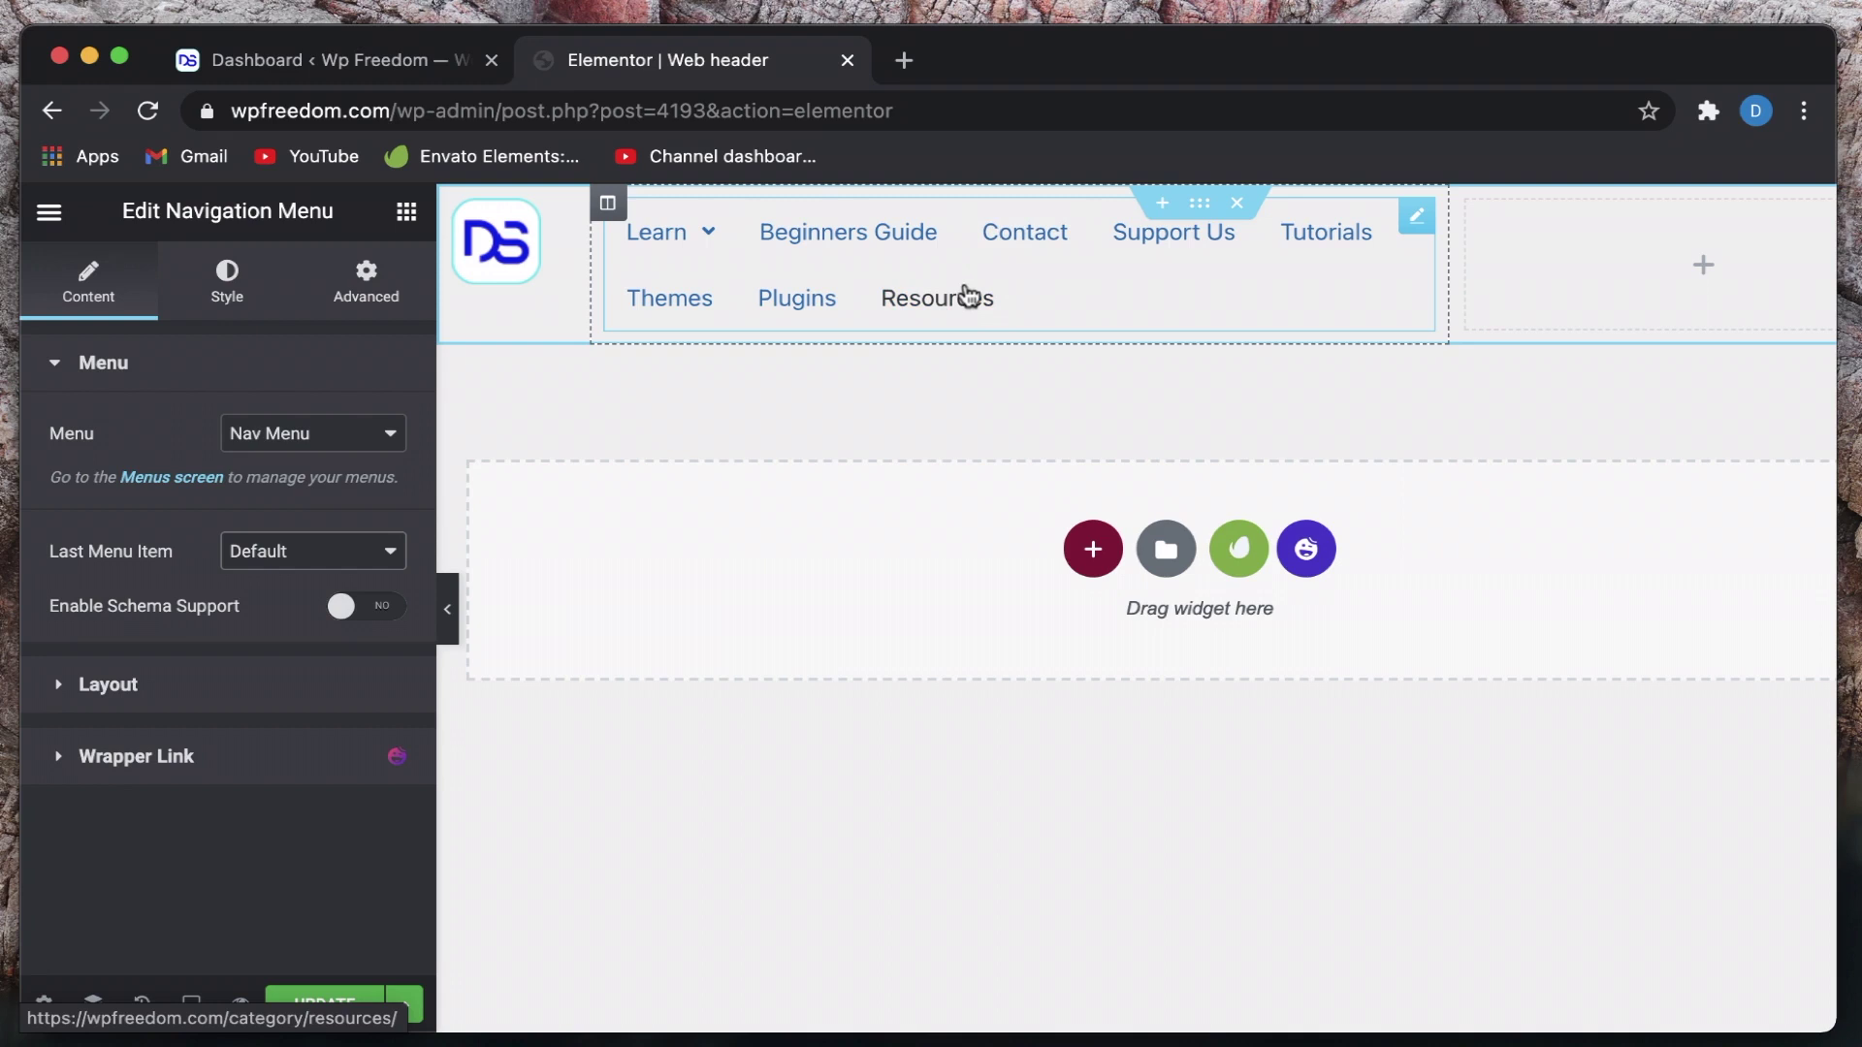
left_click(372, 551)
left_click(311, 581)
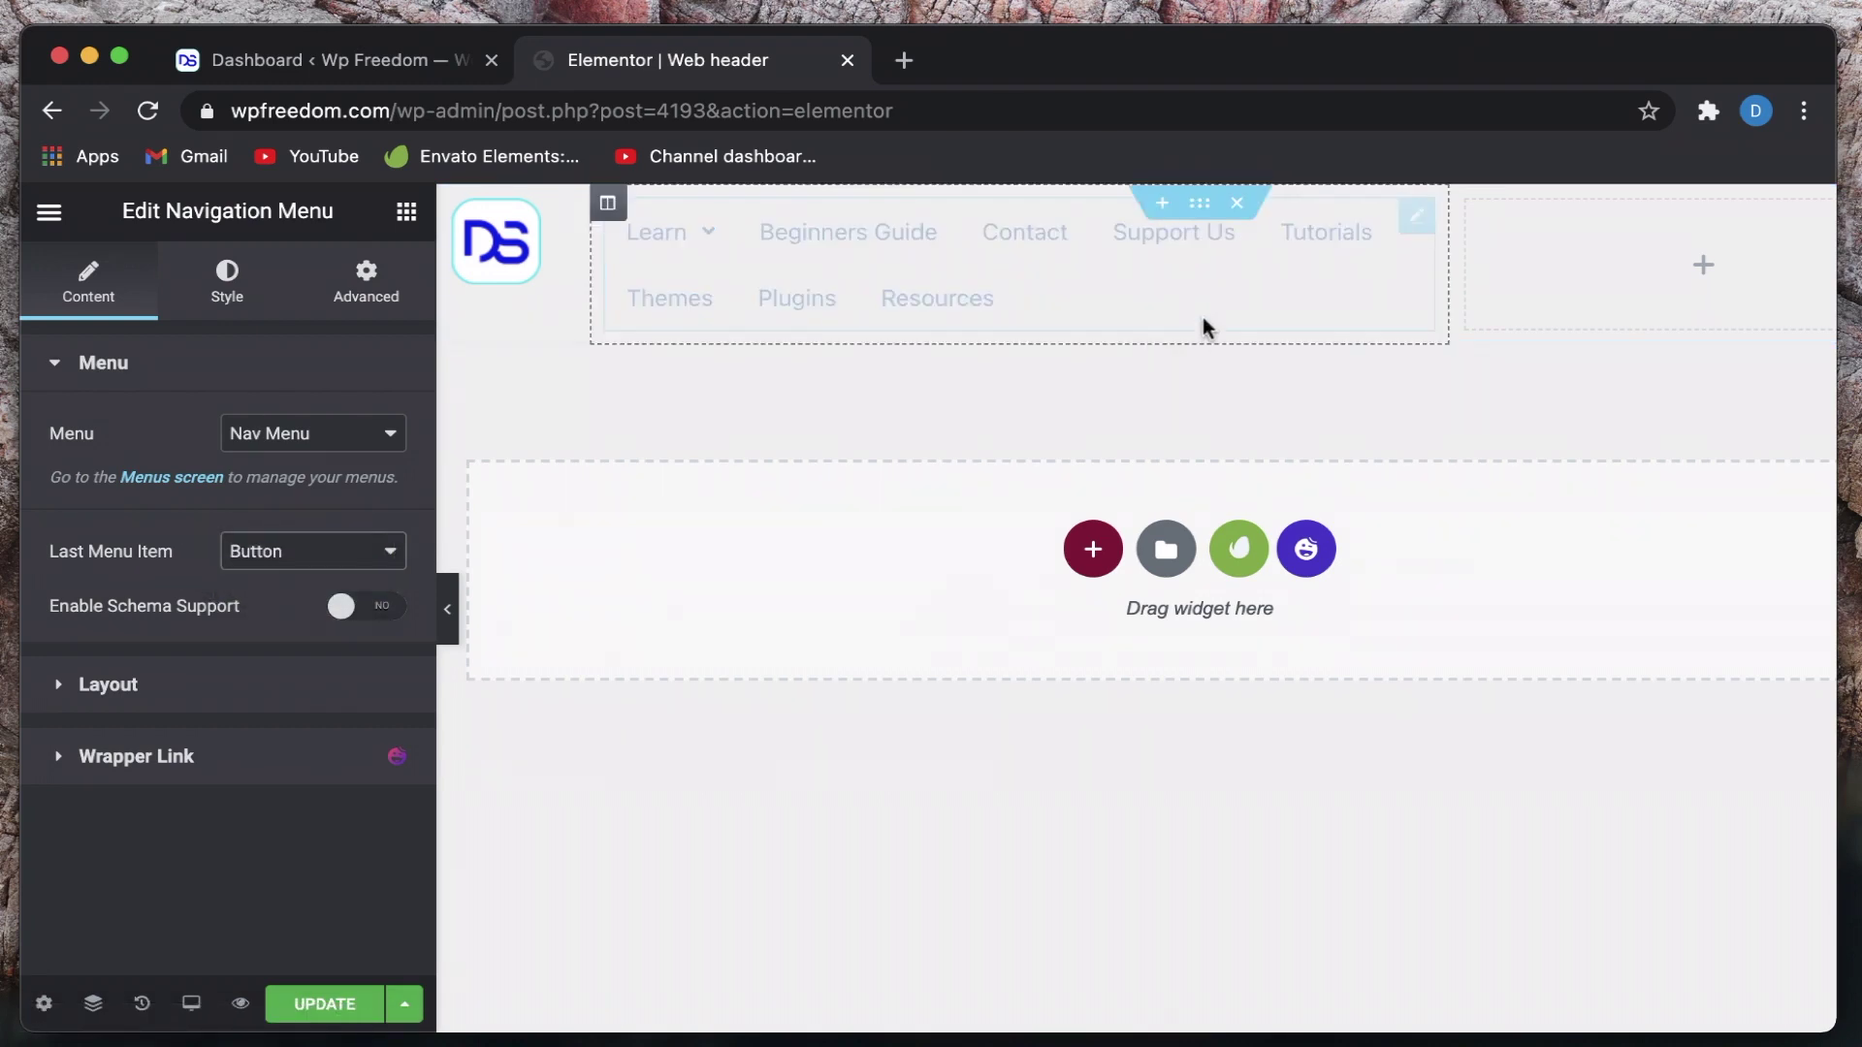
left_click(341, 553)
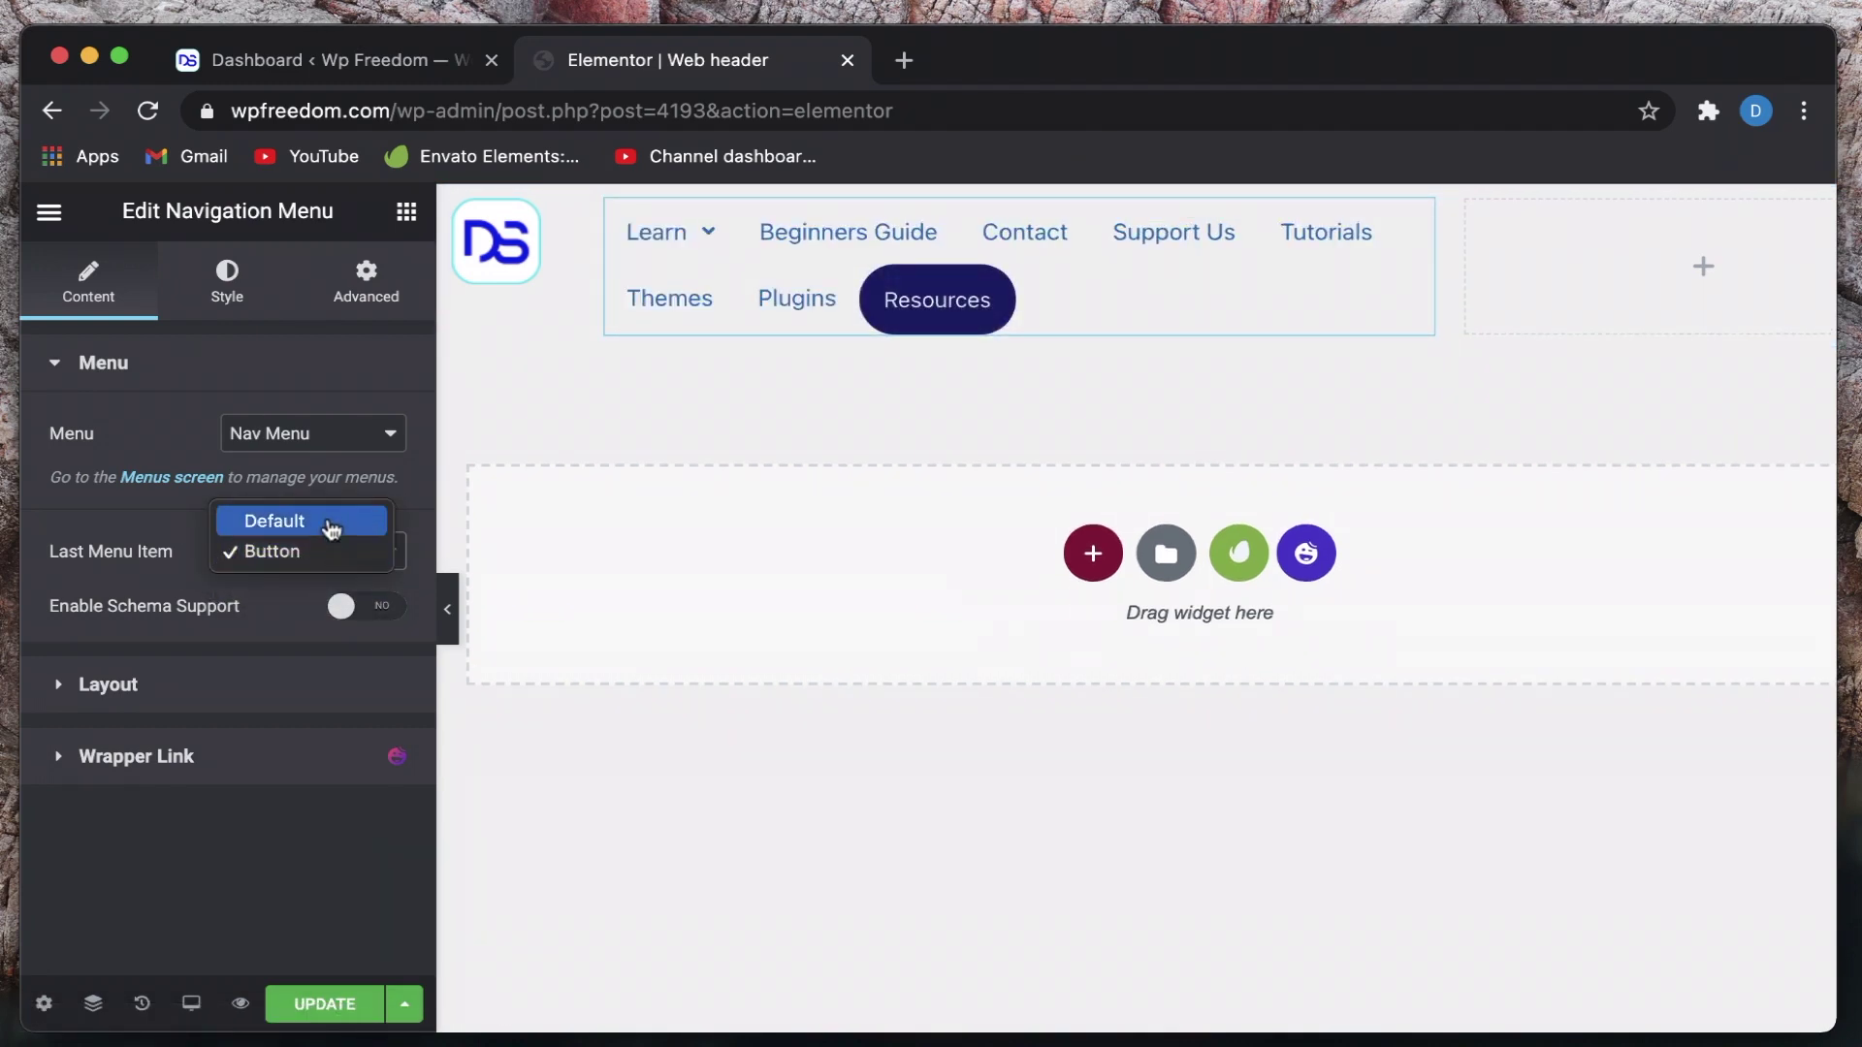
left_click(328, 522)
left_click(357, 613)
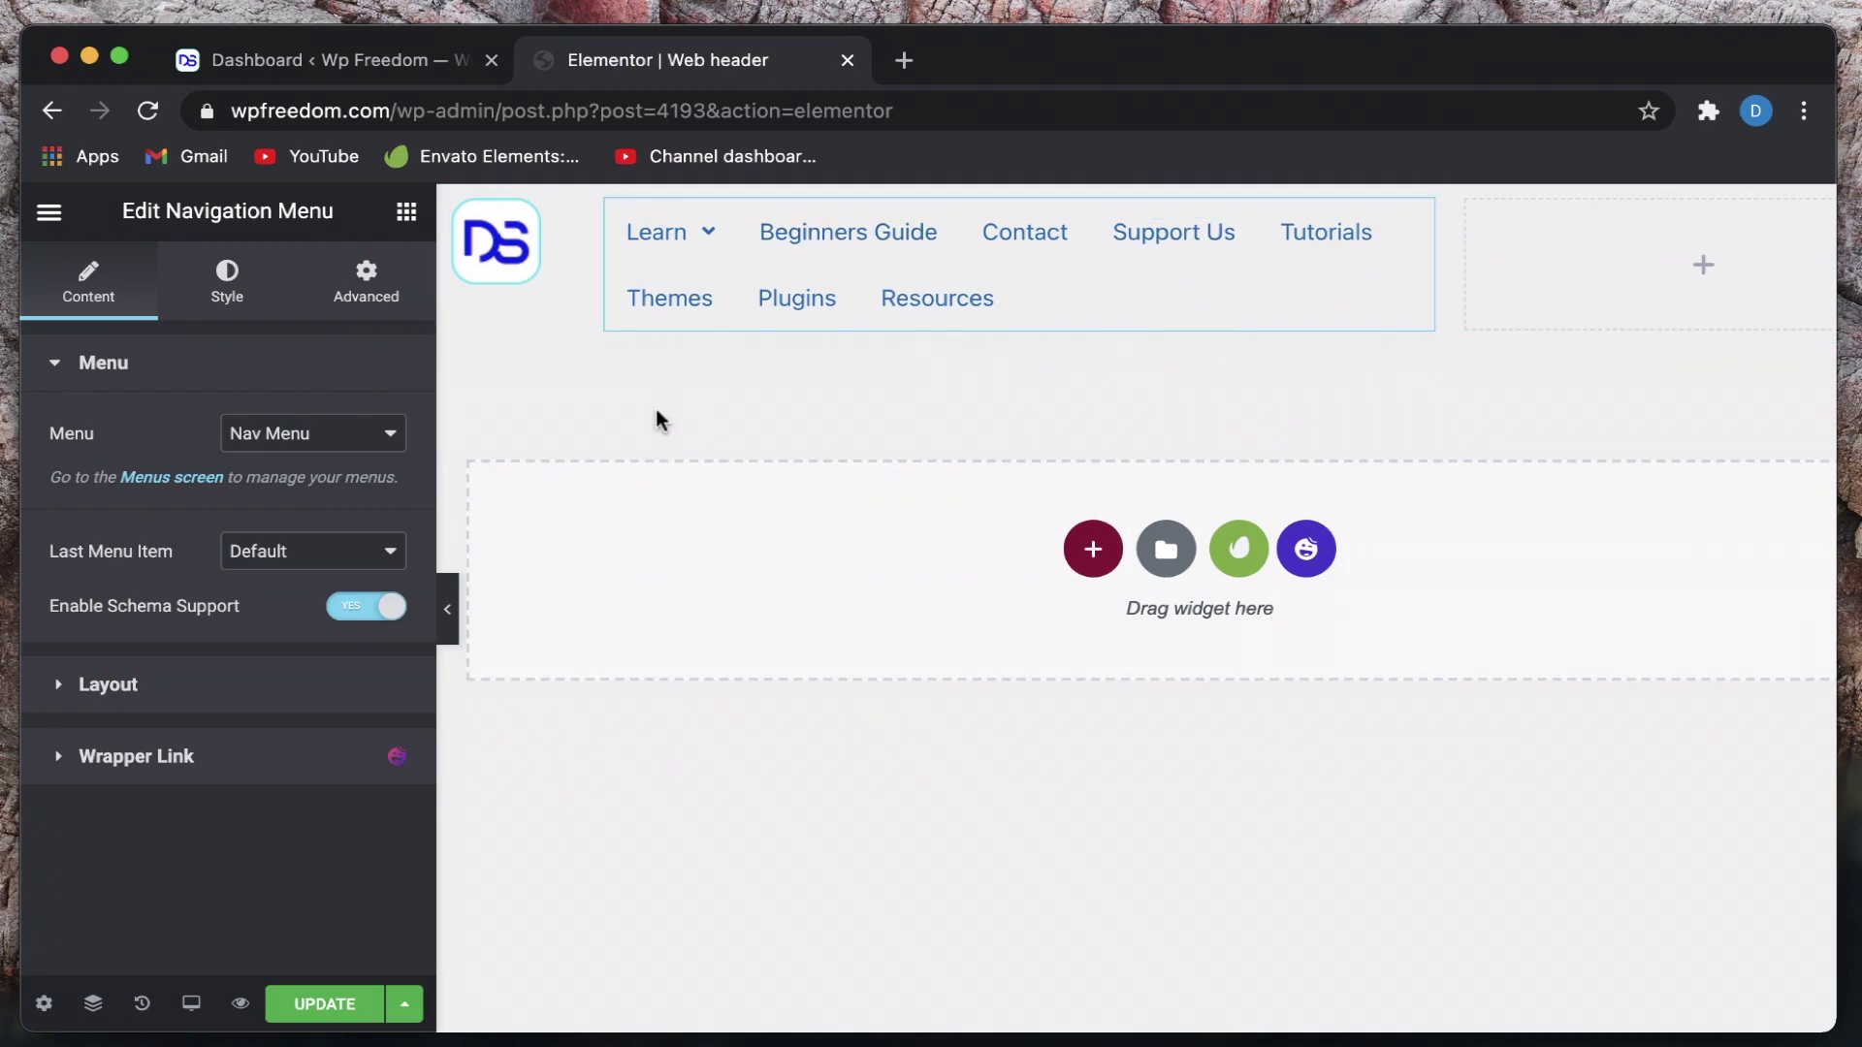
left_click(104, 687)
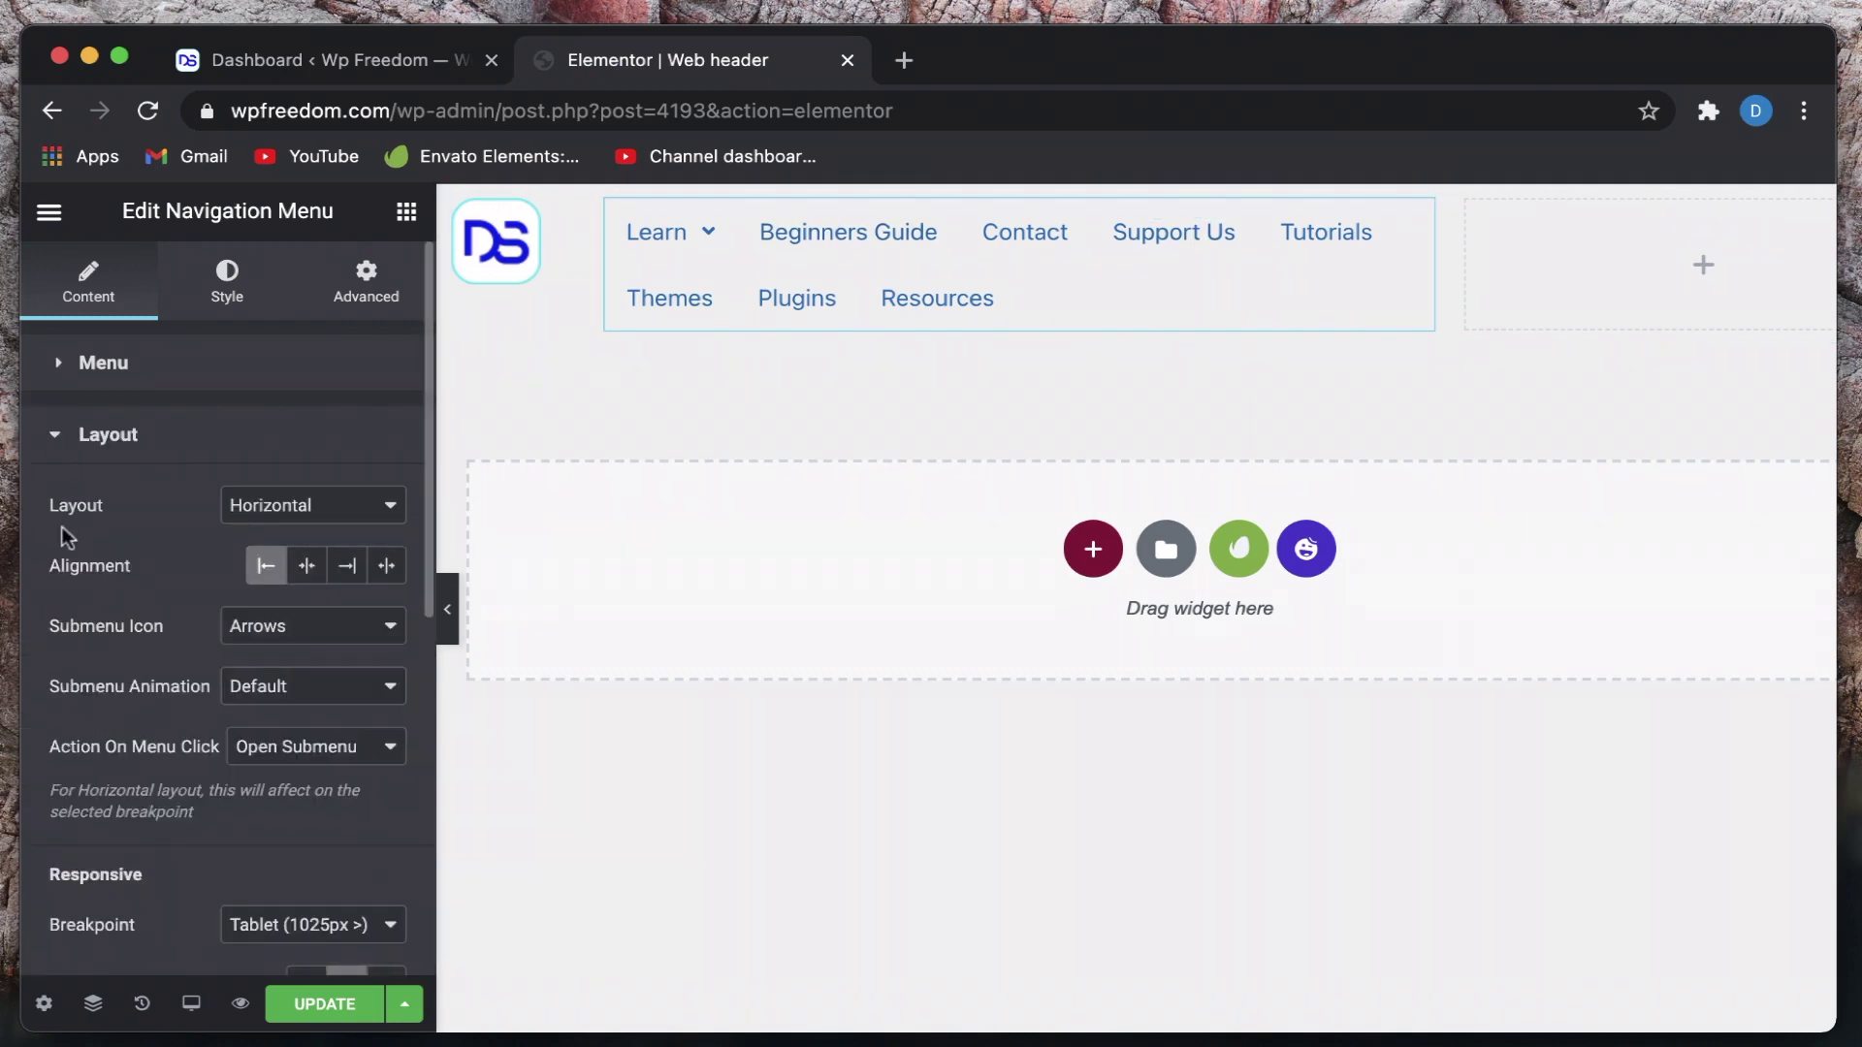
scroll(135, 580, "down", 2)
left_click(260, 429)
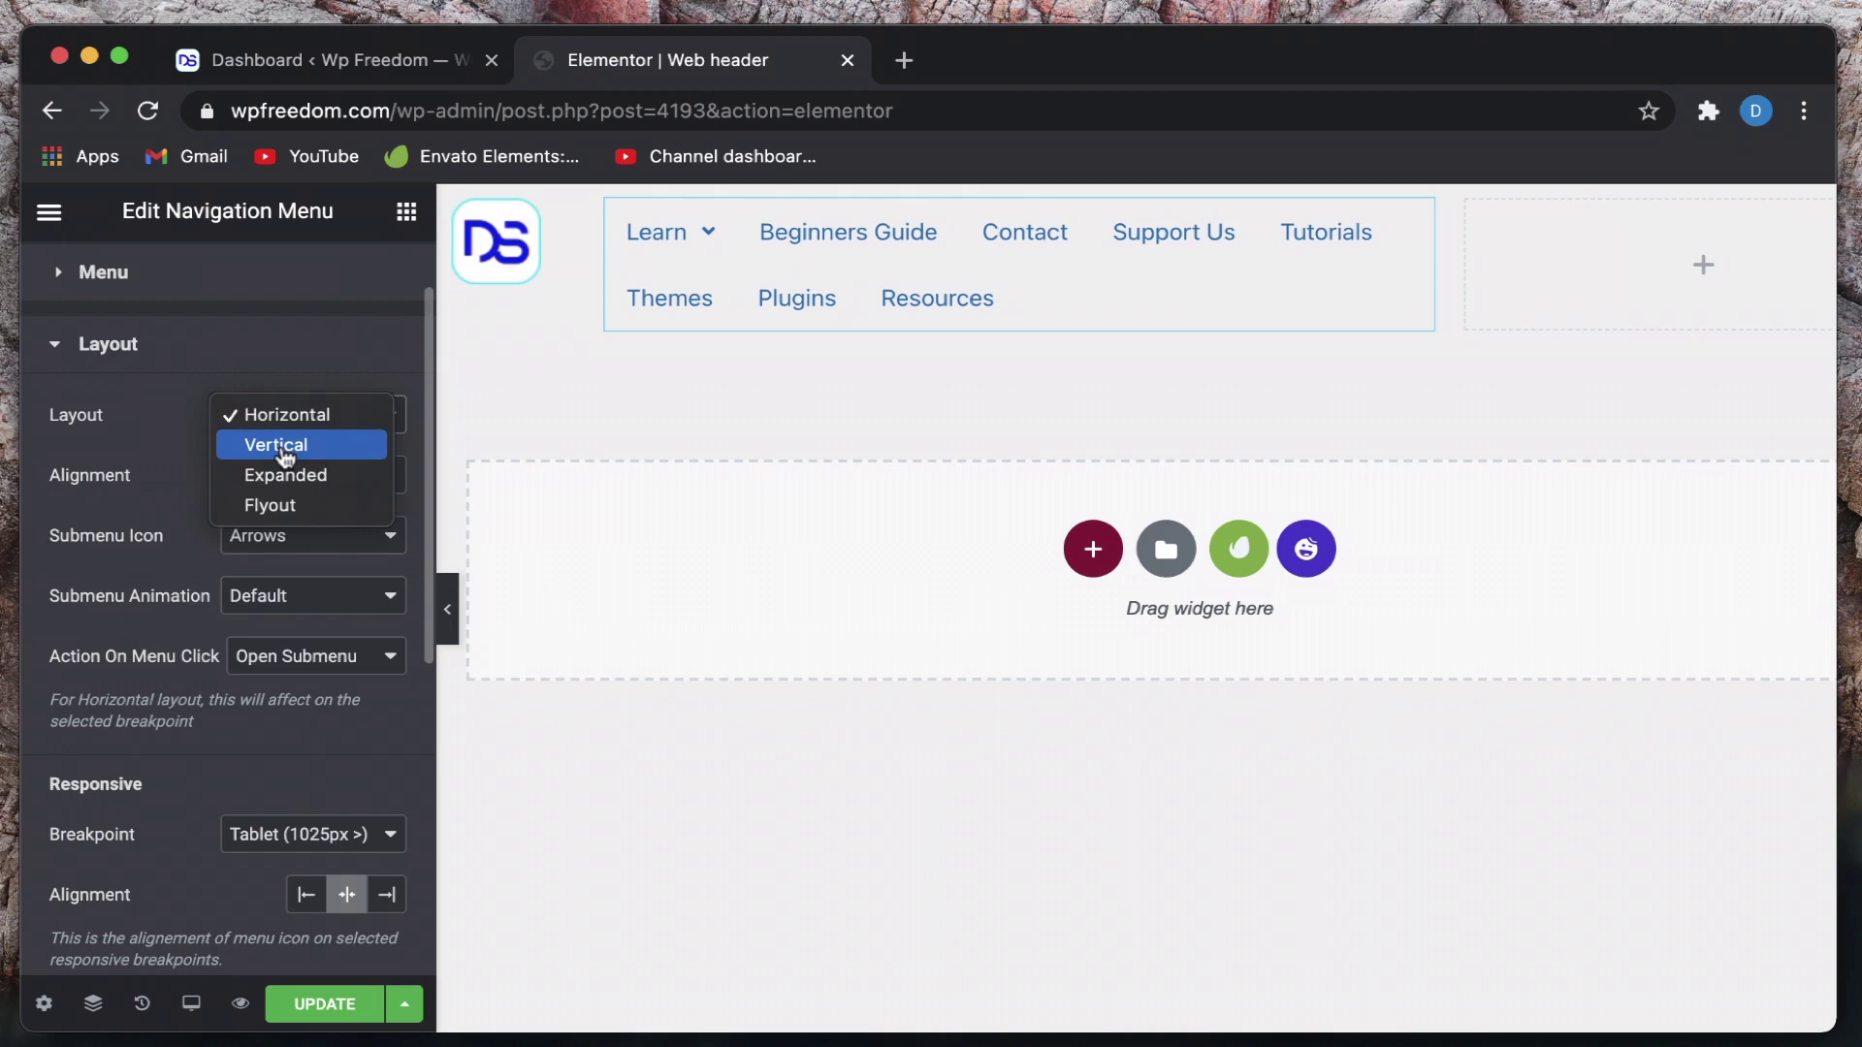
left_click(281, 441)
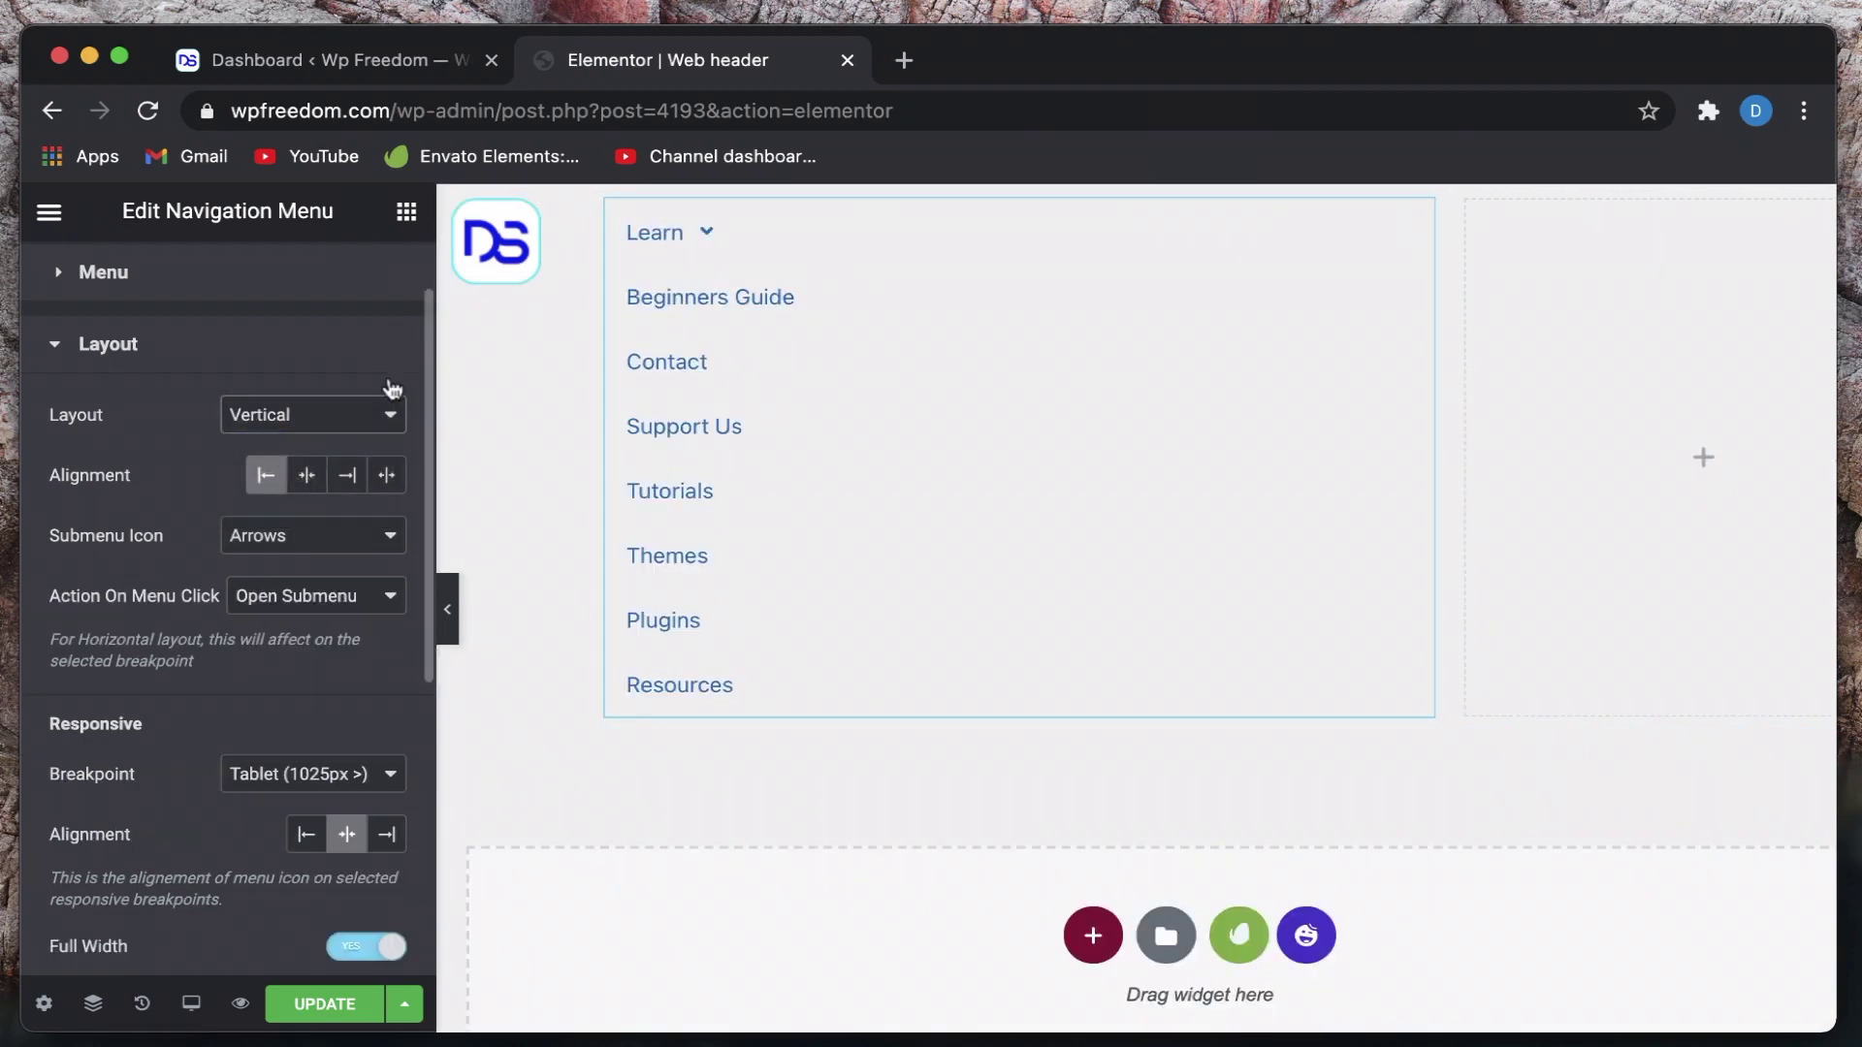
left_click(373, 415)
left_click(291, 444)
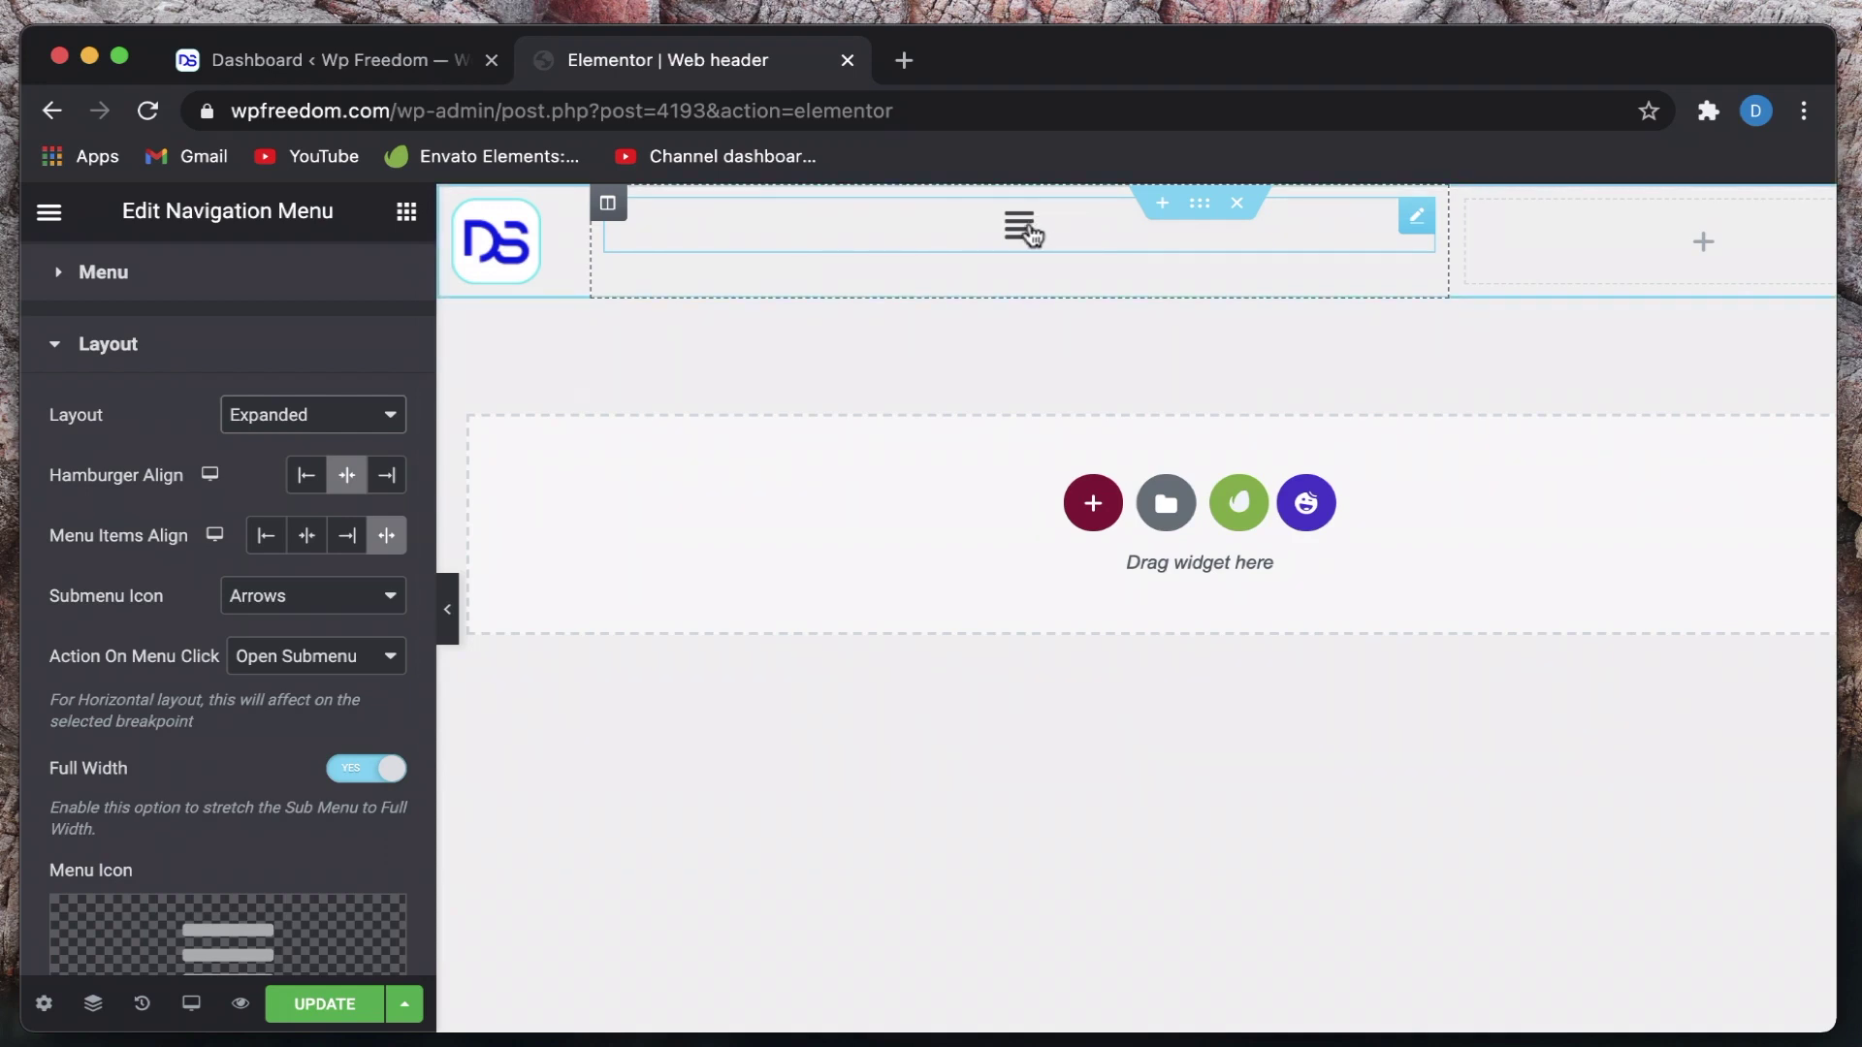
left_click(1020, 228)
left_click(1026, 231)
left_click(351, 426)
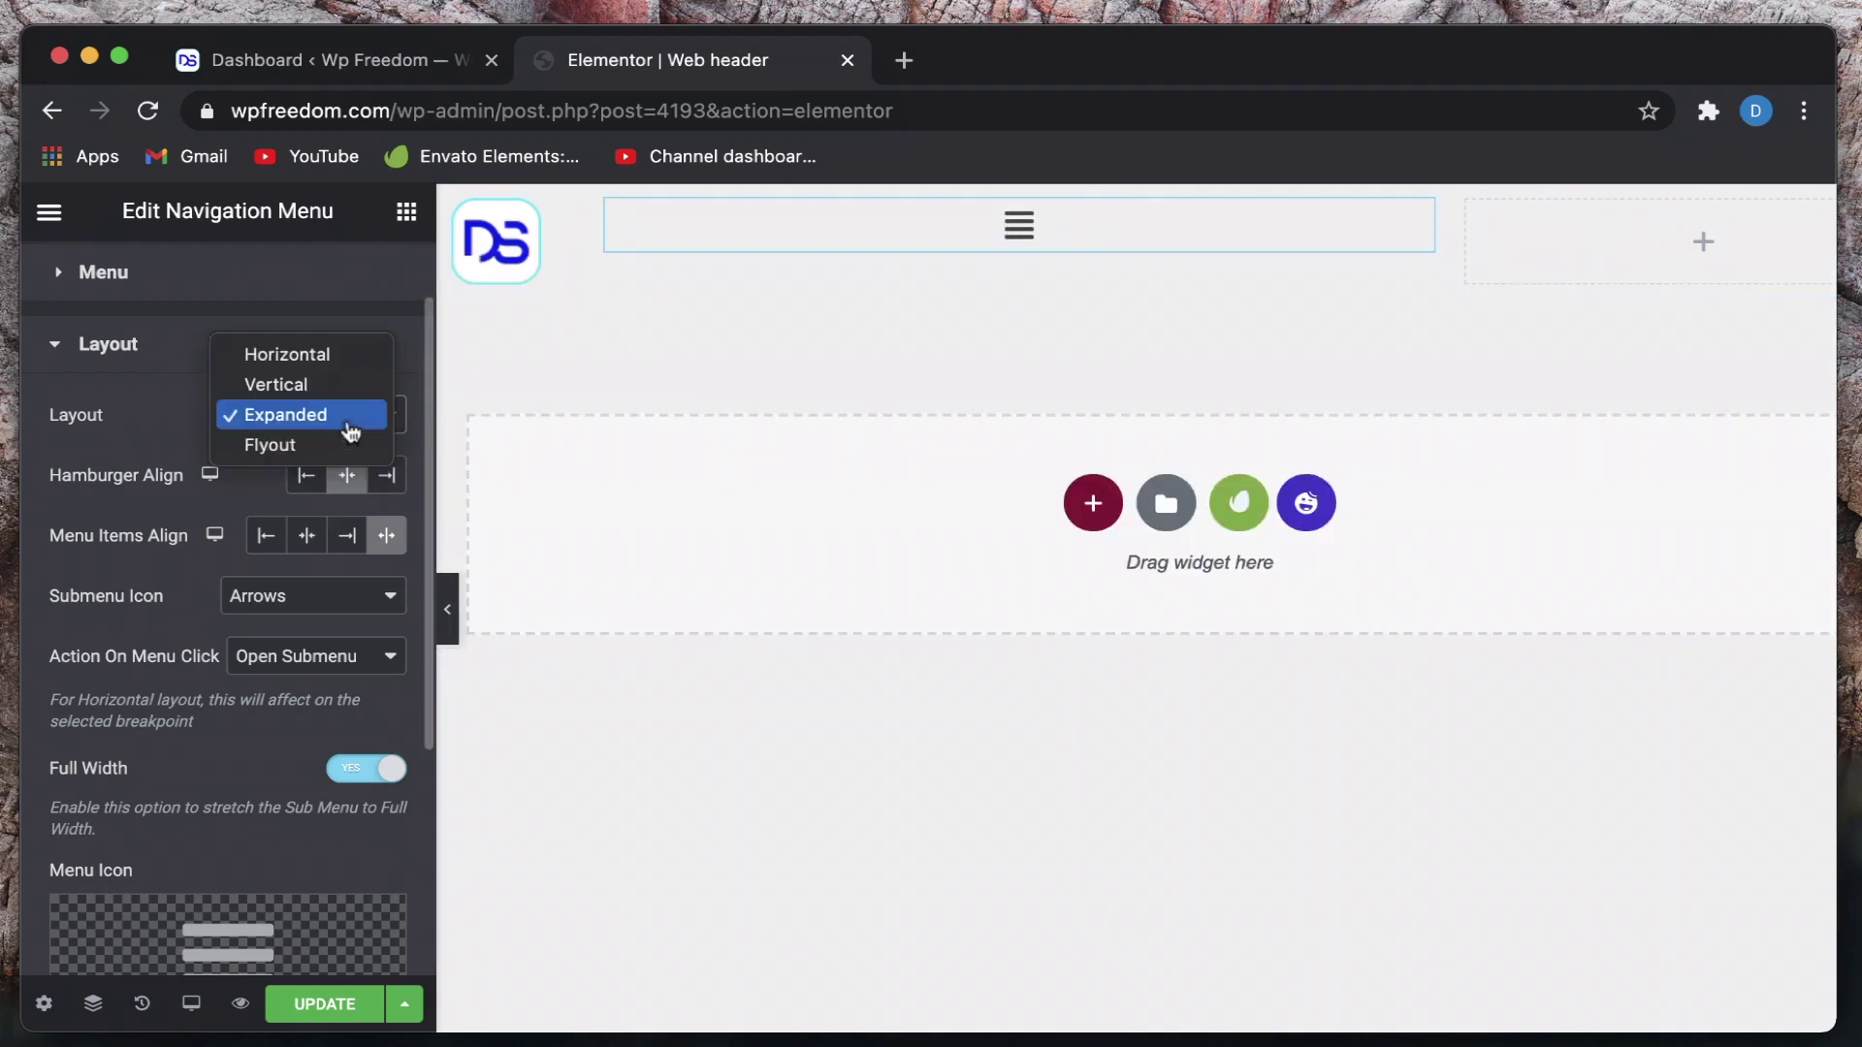
left_click(344, 446)
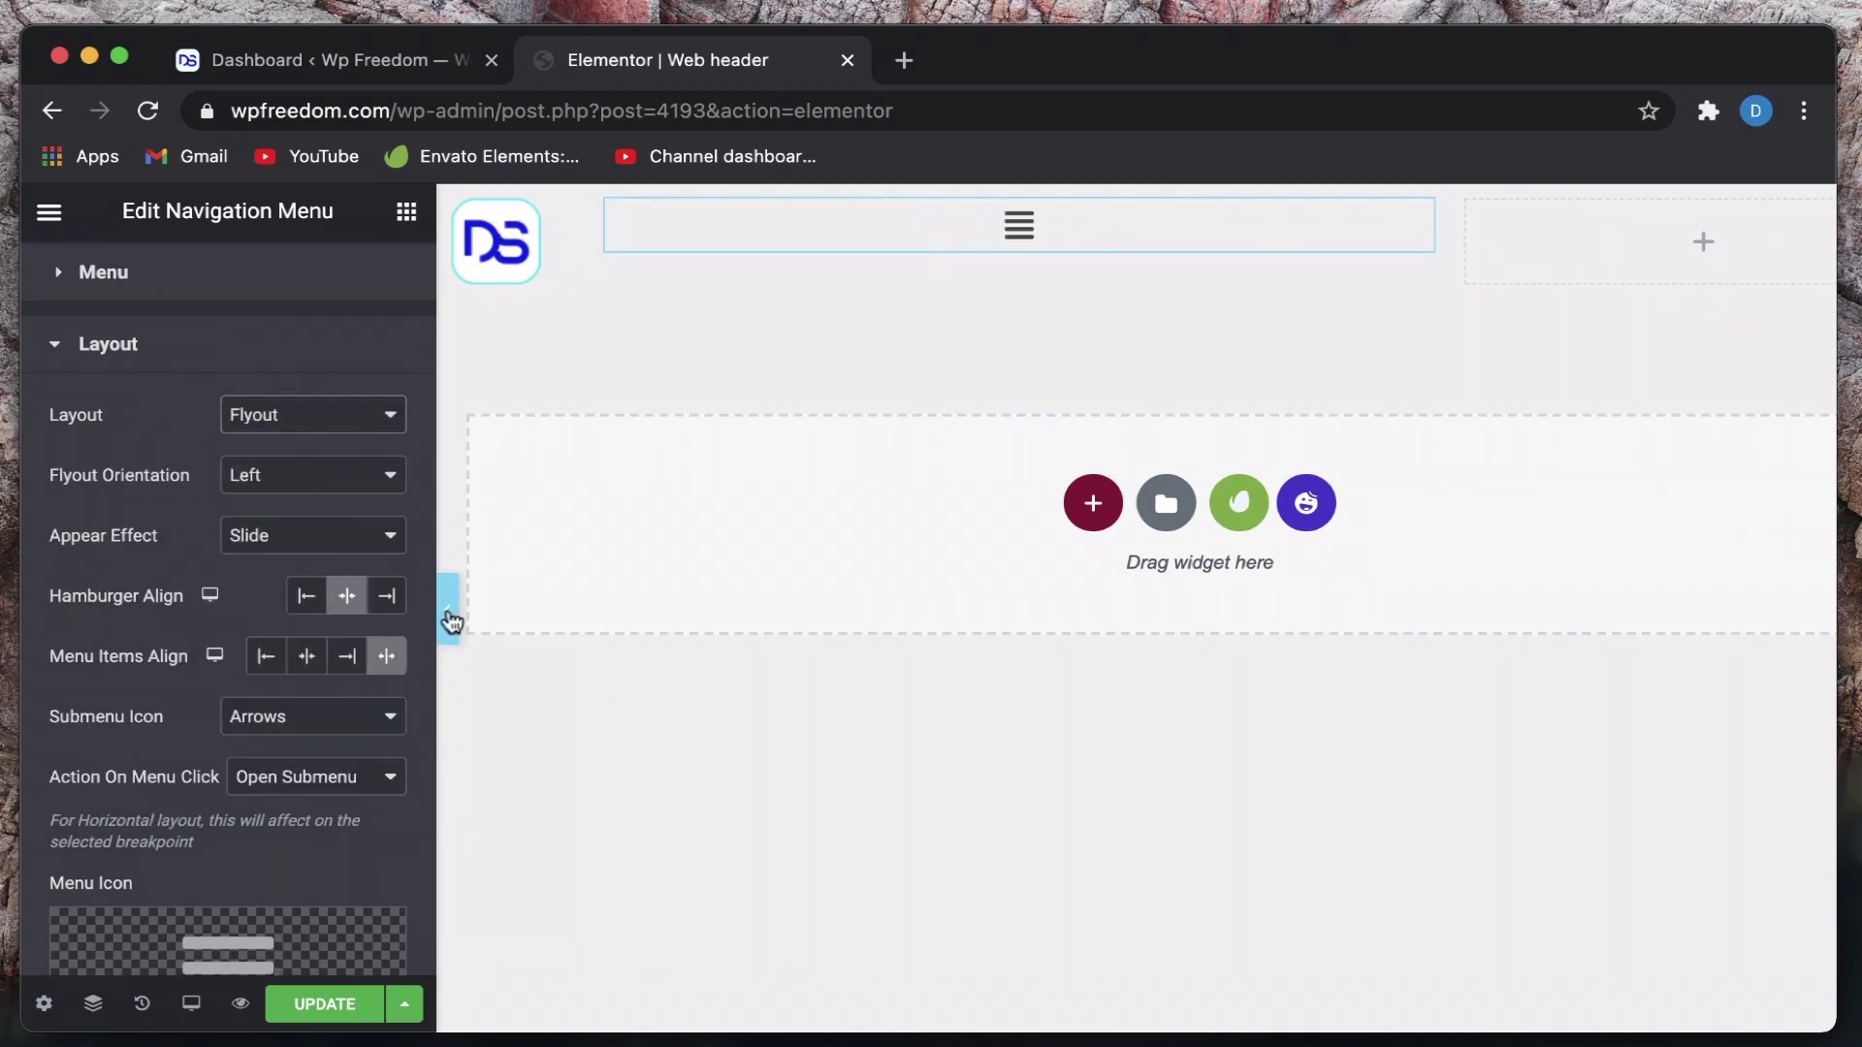
left_click(450, 617)
left_click(726, 238)
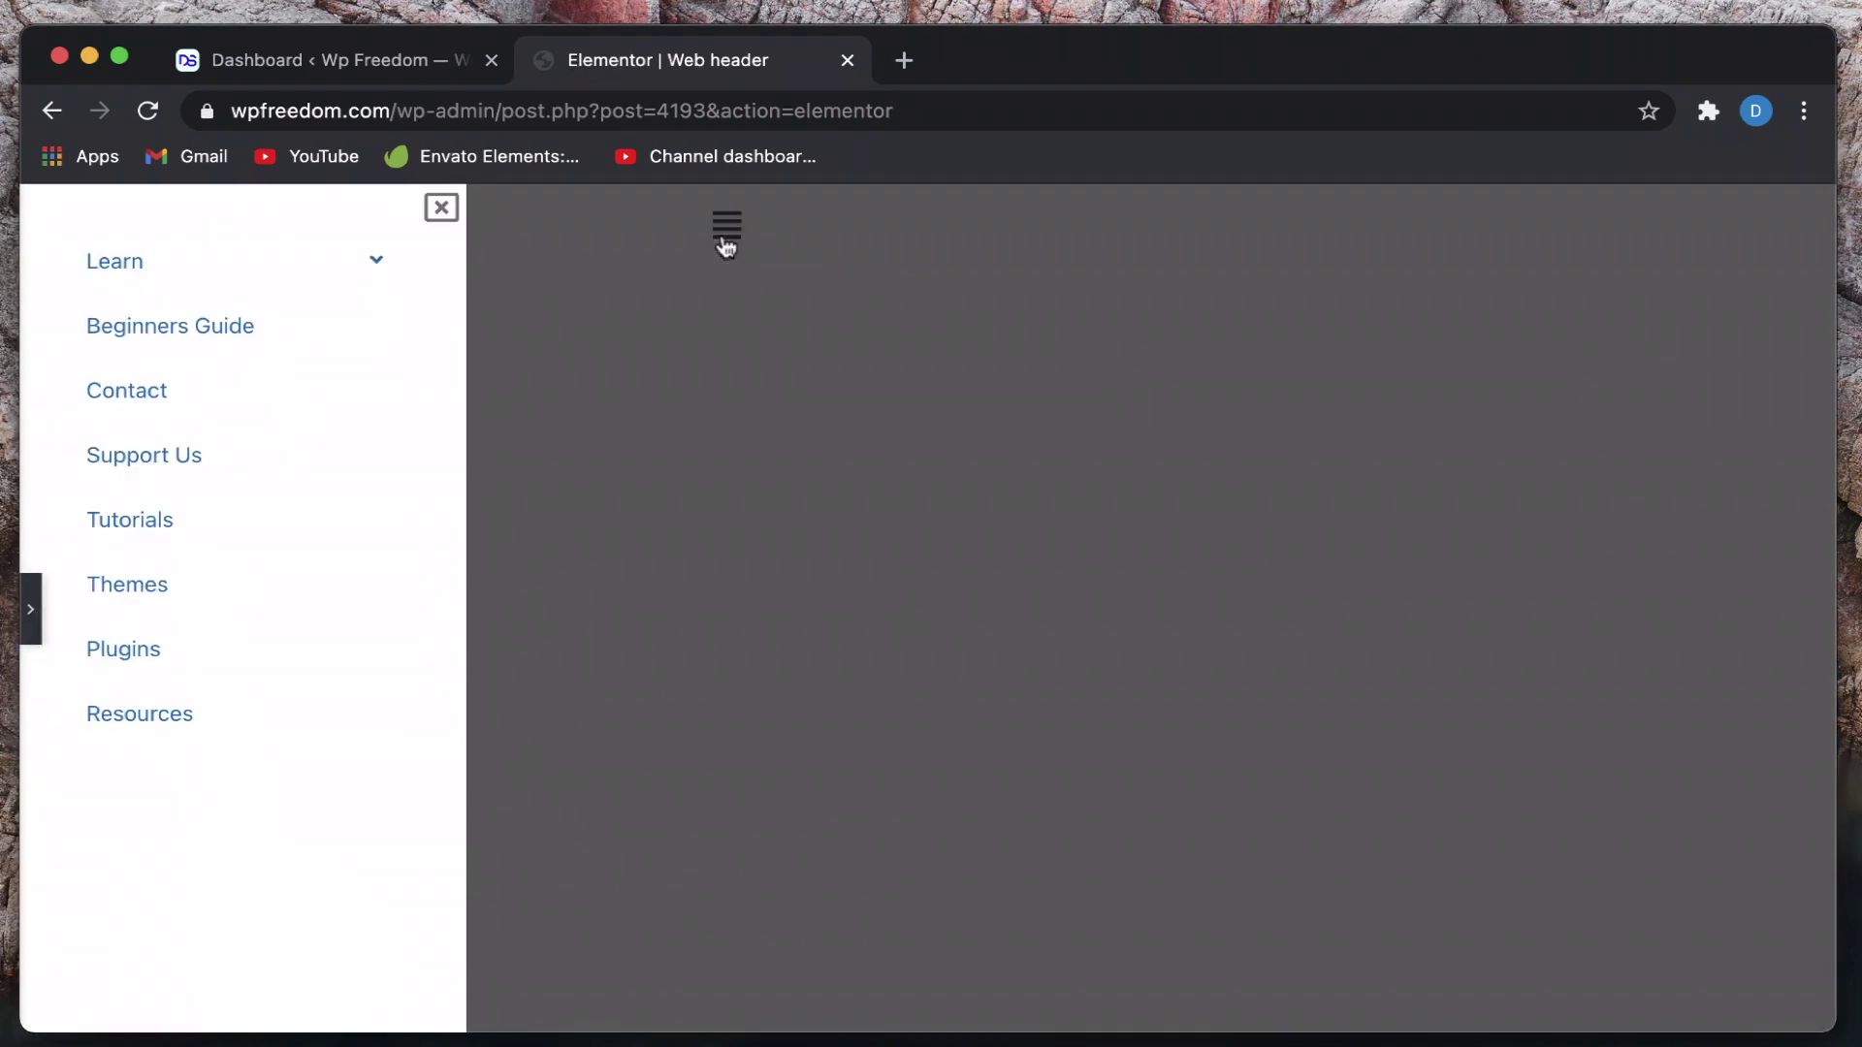
left_click(443, 209)
left_click(32, 609)
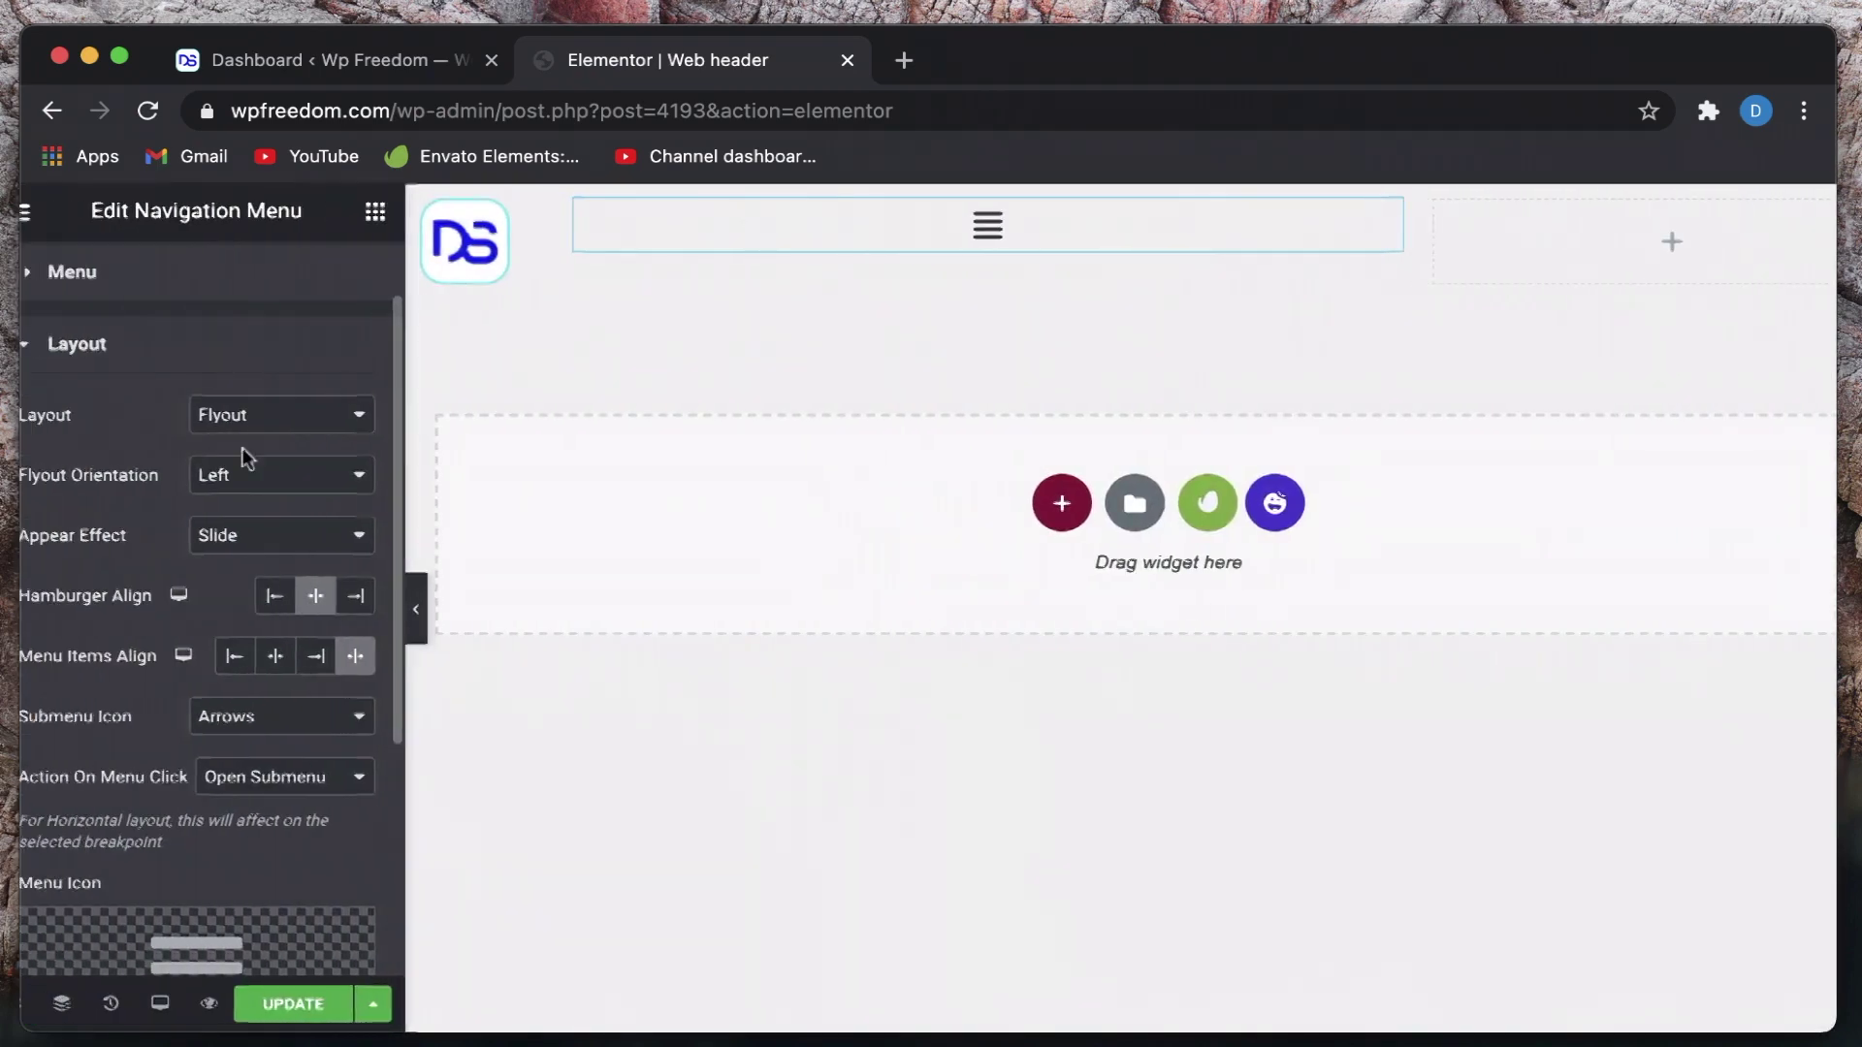
left_click(293, 719)
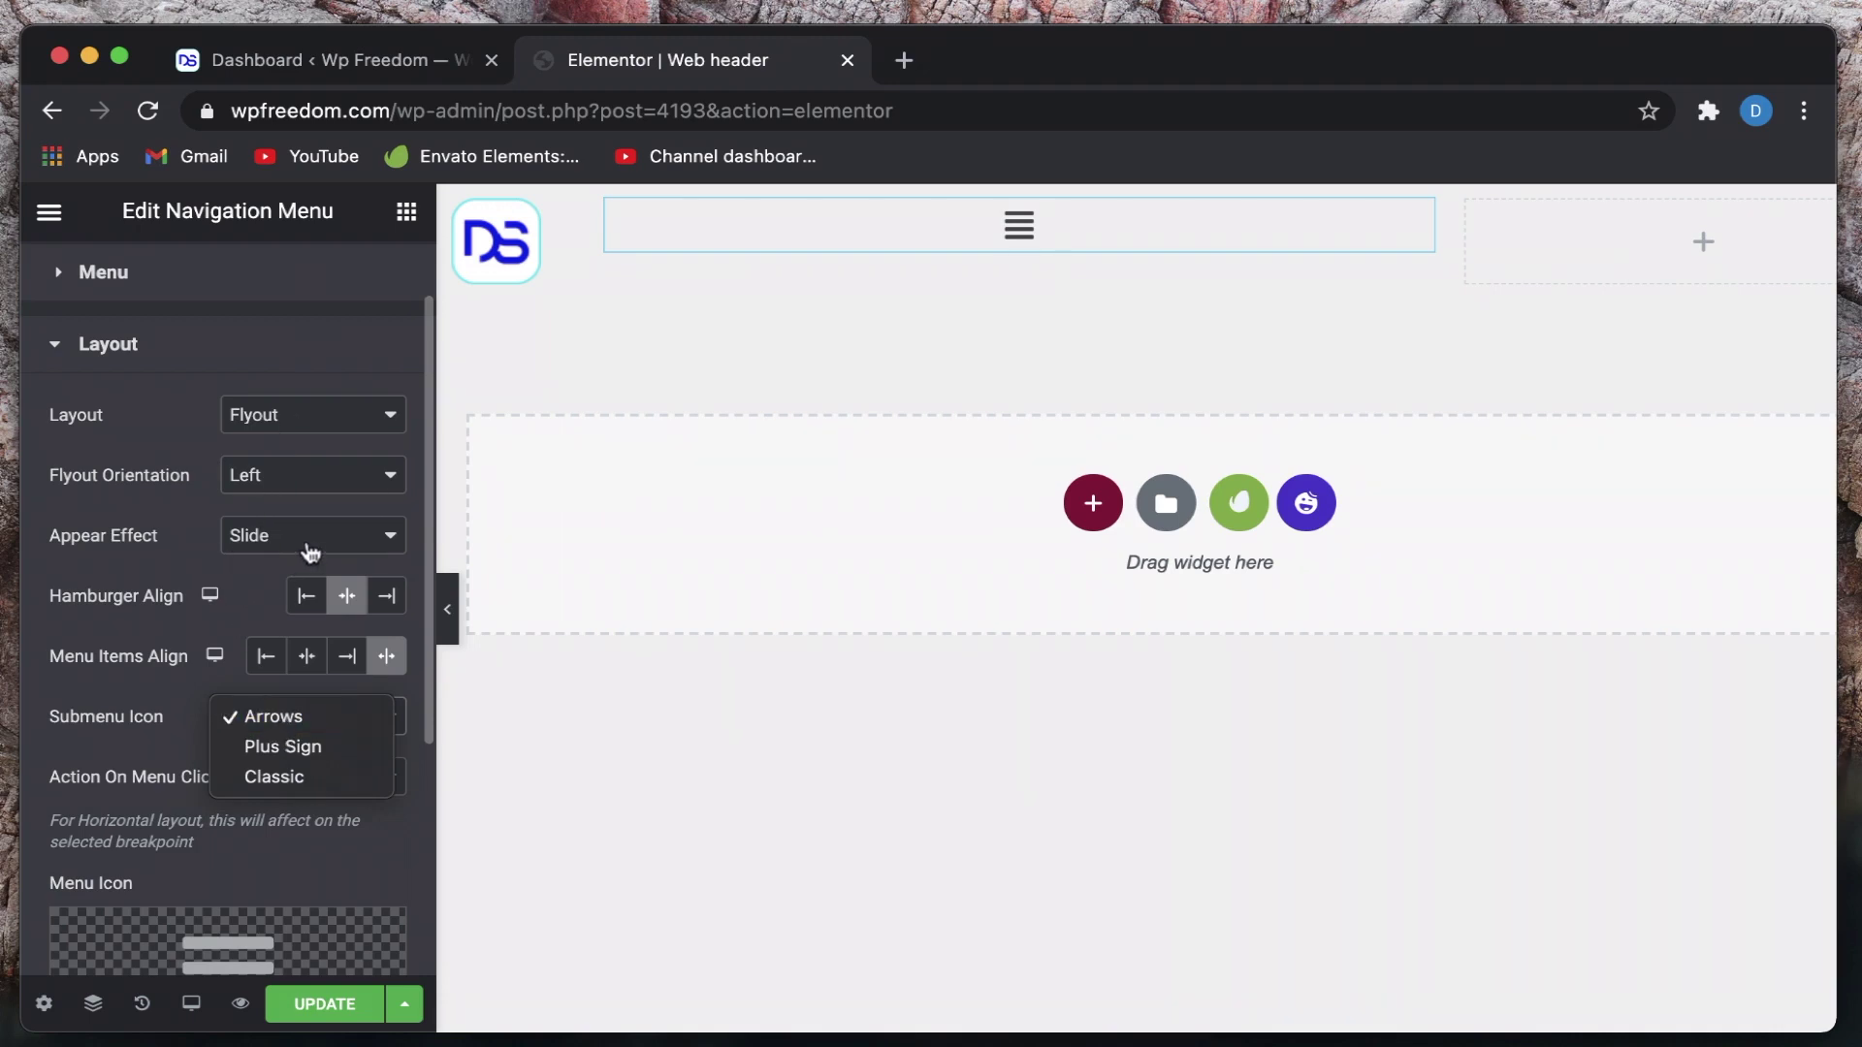
key("Escape")
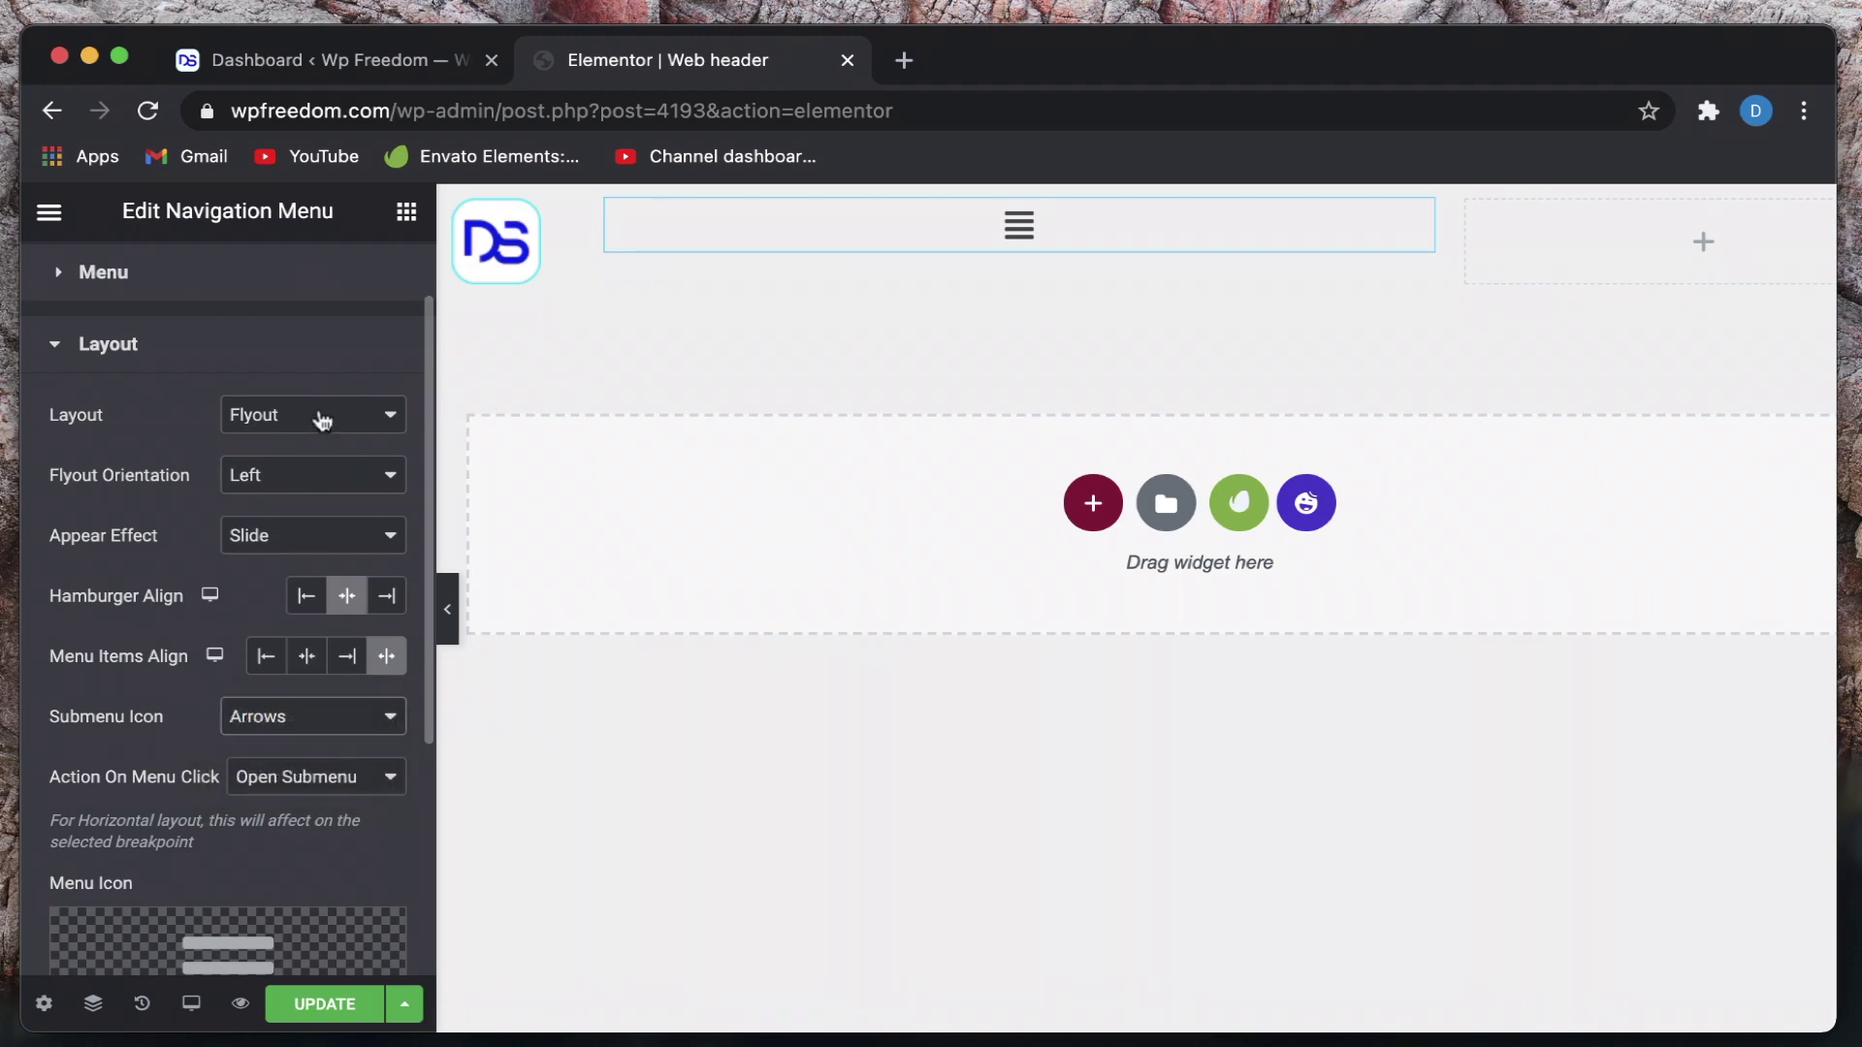
left_click(322, 419)
left_click(354, 323)
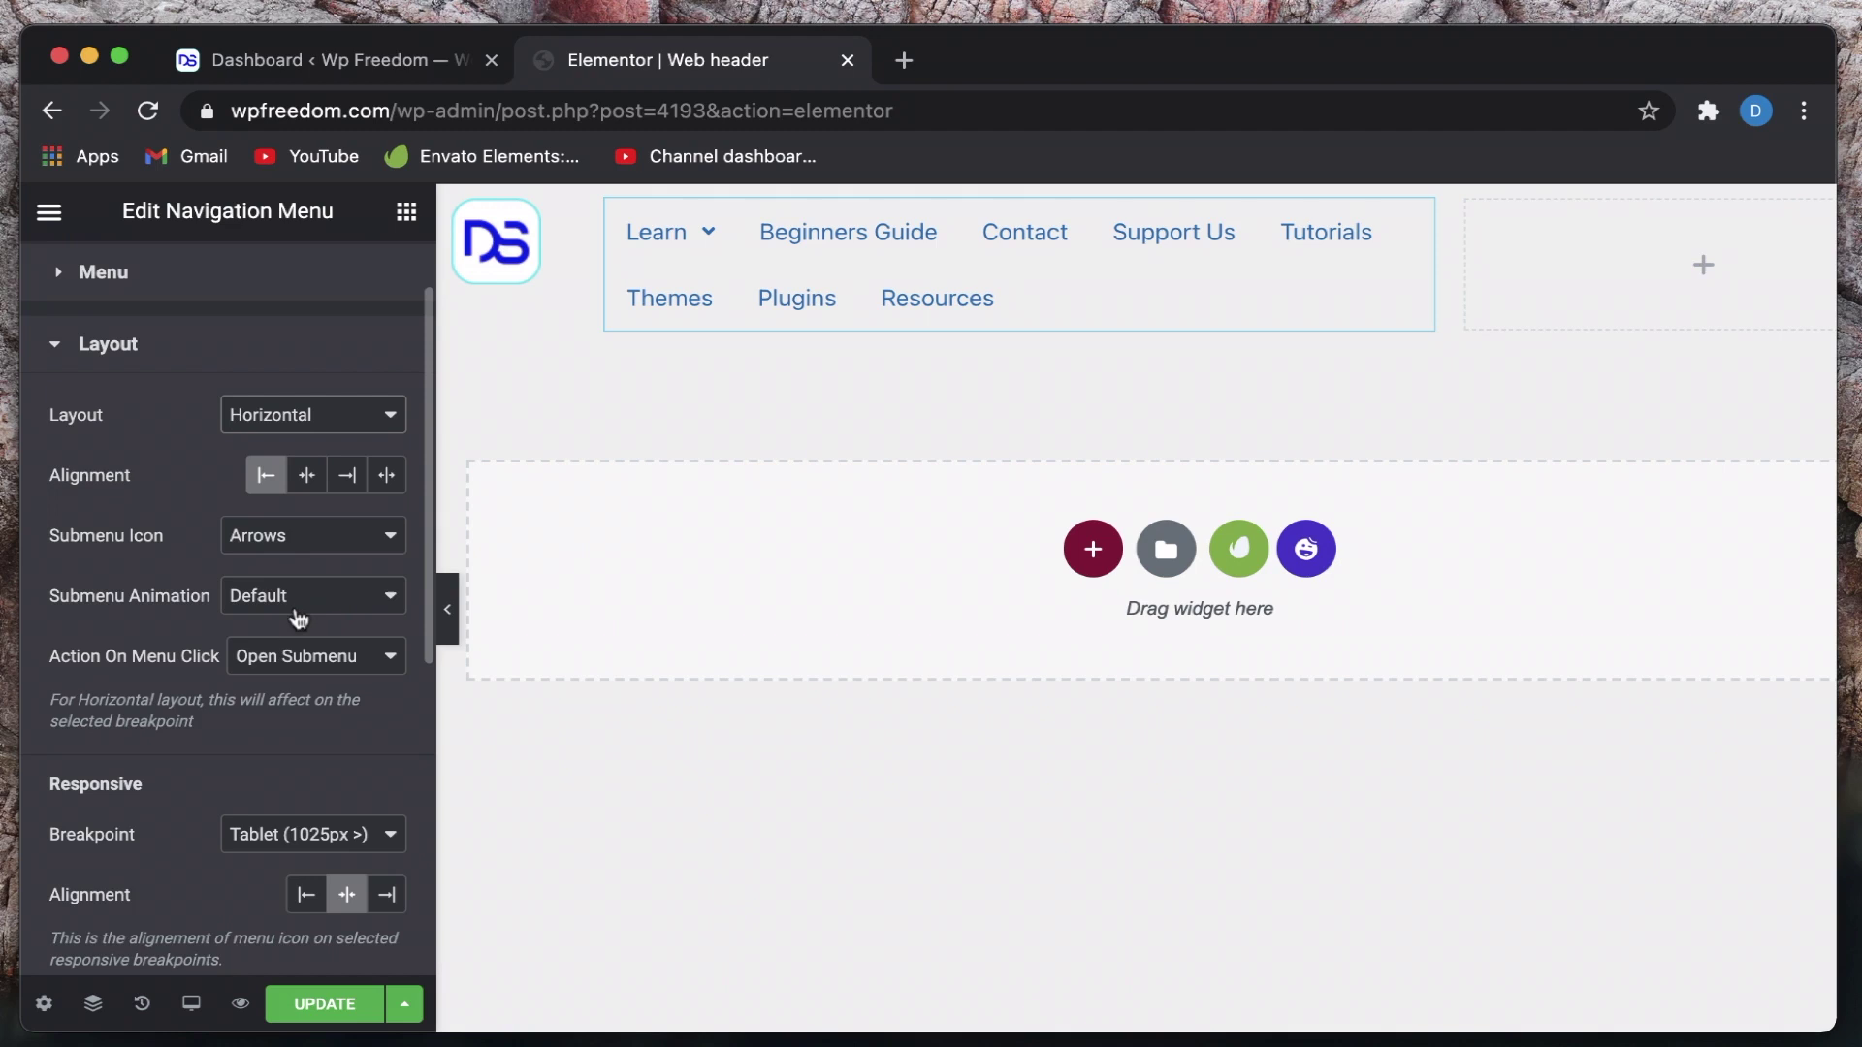
Set the navigation menu's submenu icon to Plus Sign
left_click(289, 541)
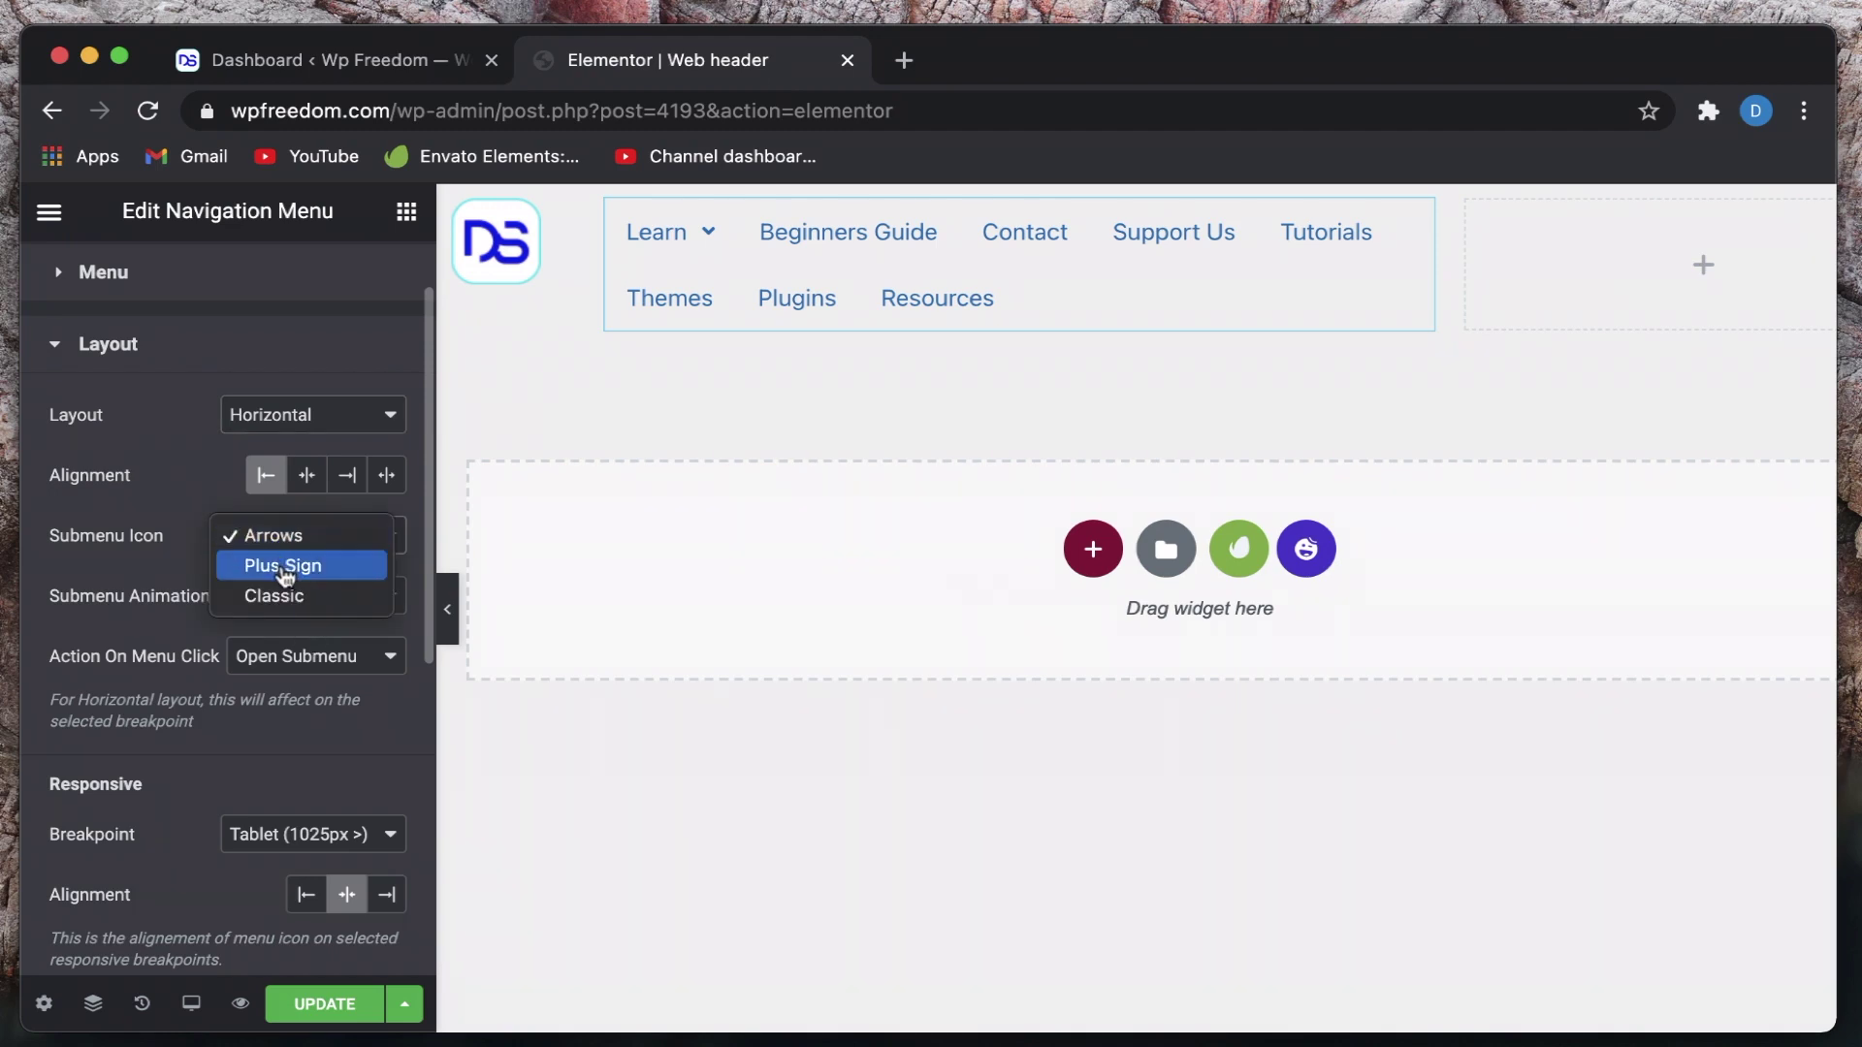
left_click(276, 565)
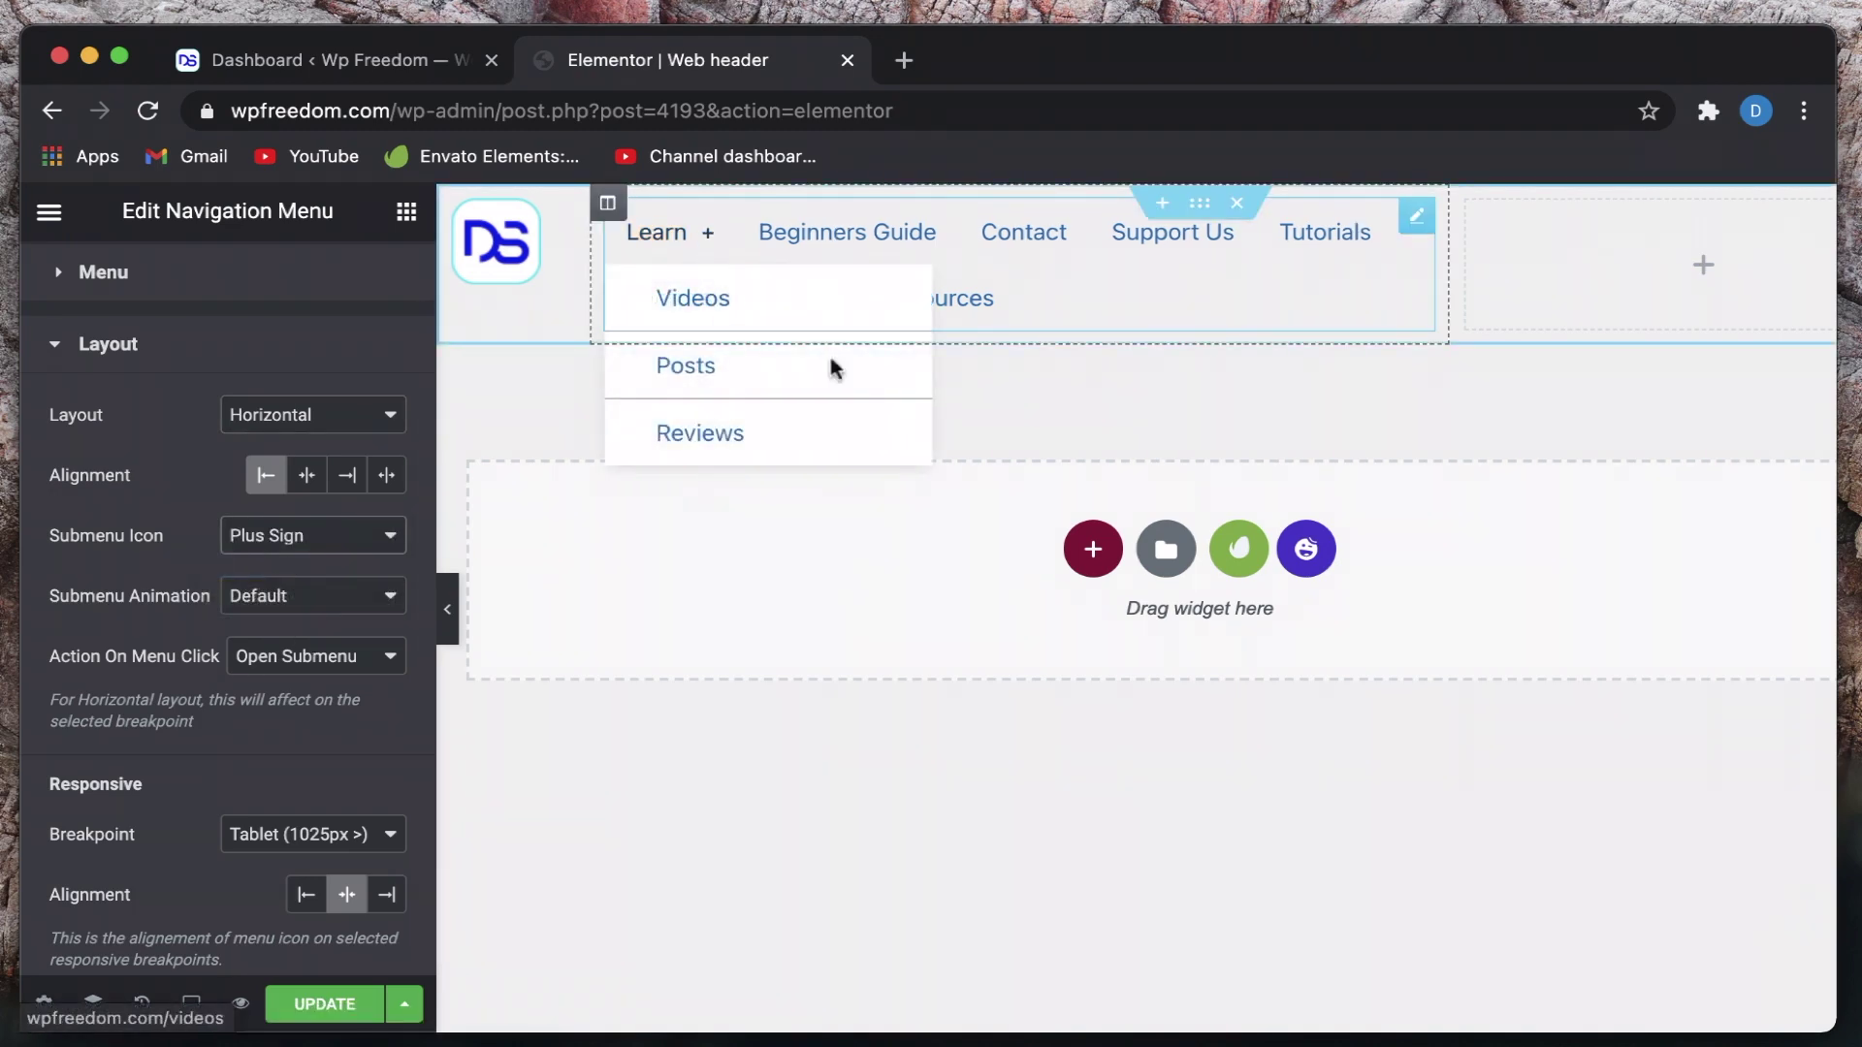
scroll(180, 709, "down", 5)
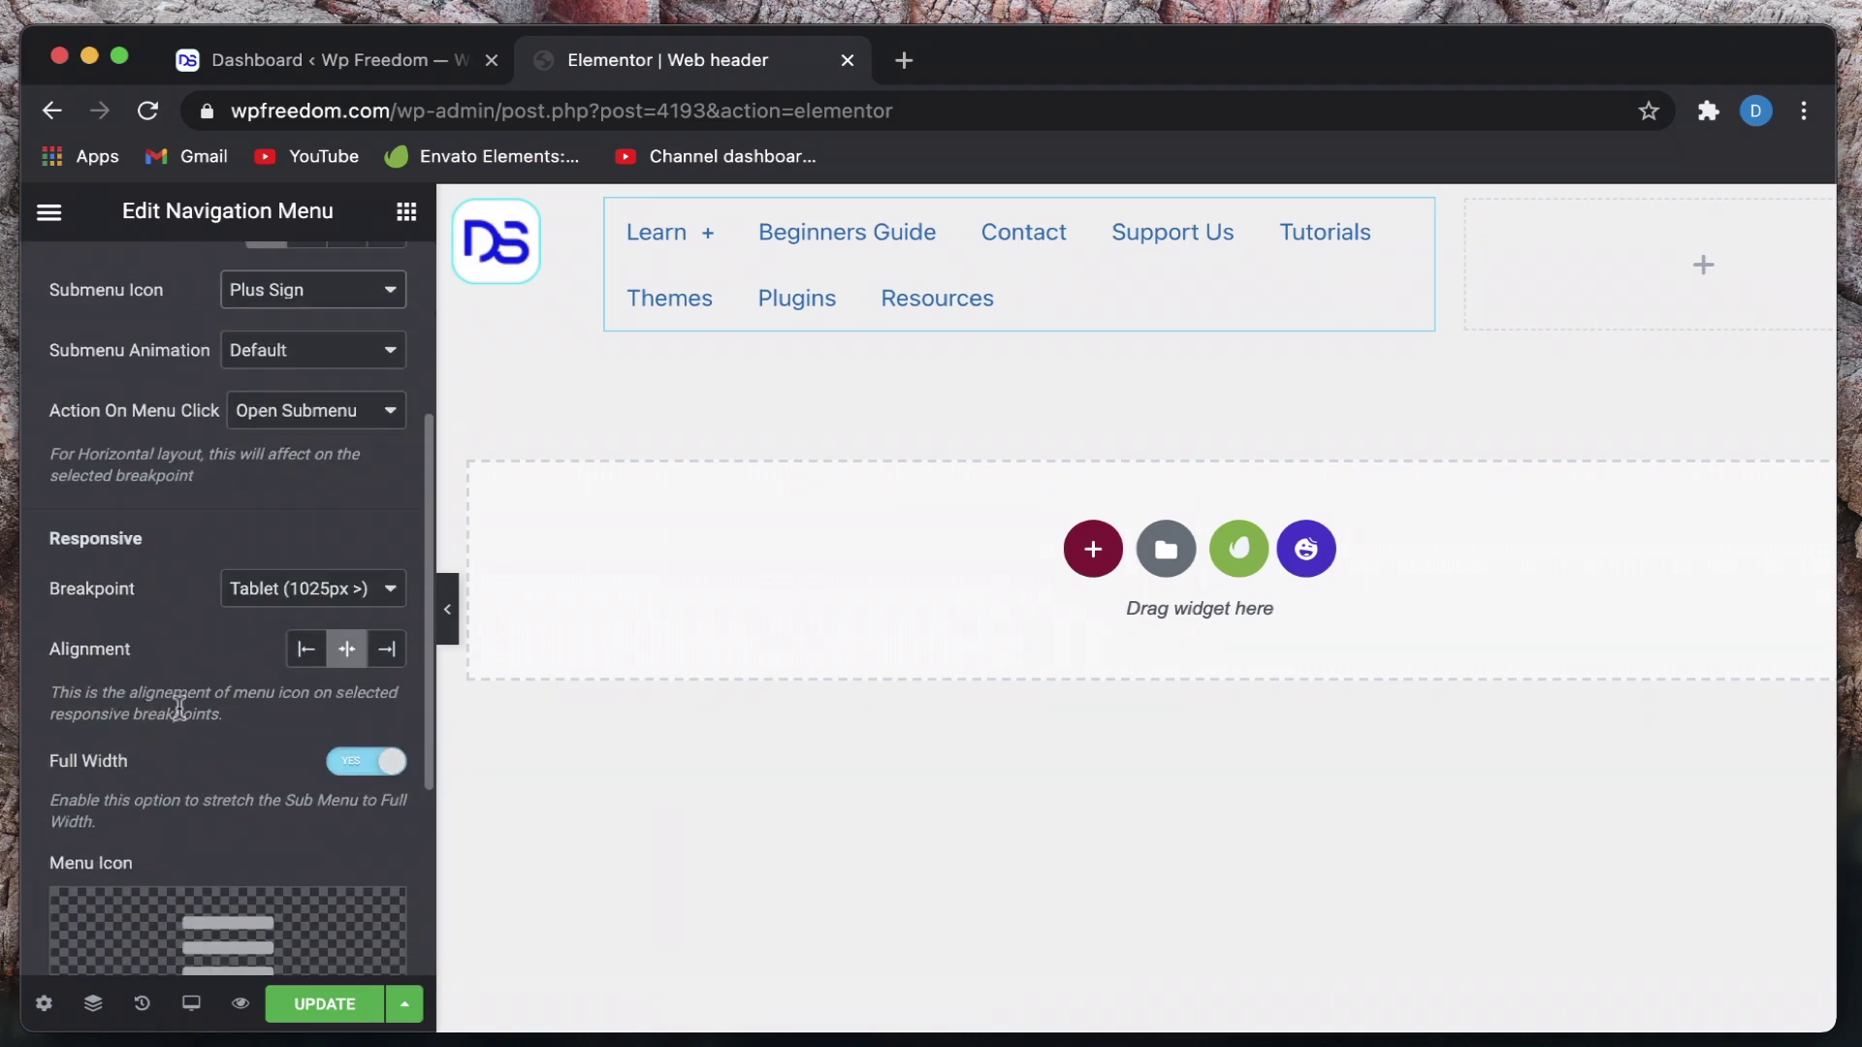
Try the Mobile (768px) breakpoint, then restore the Tablet (1025px) breakpoint
left_click(343, 592)
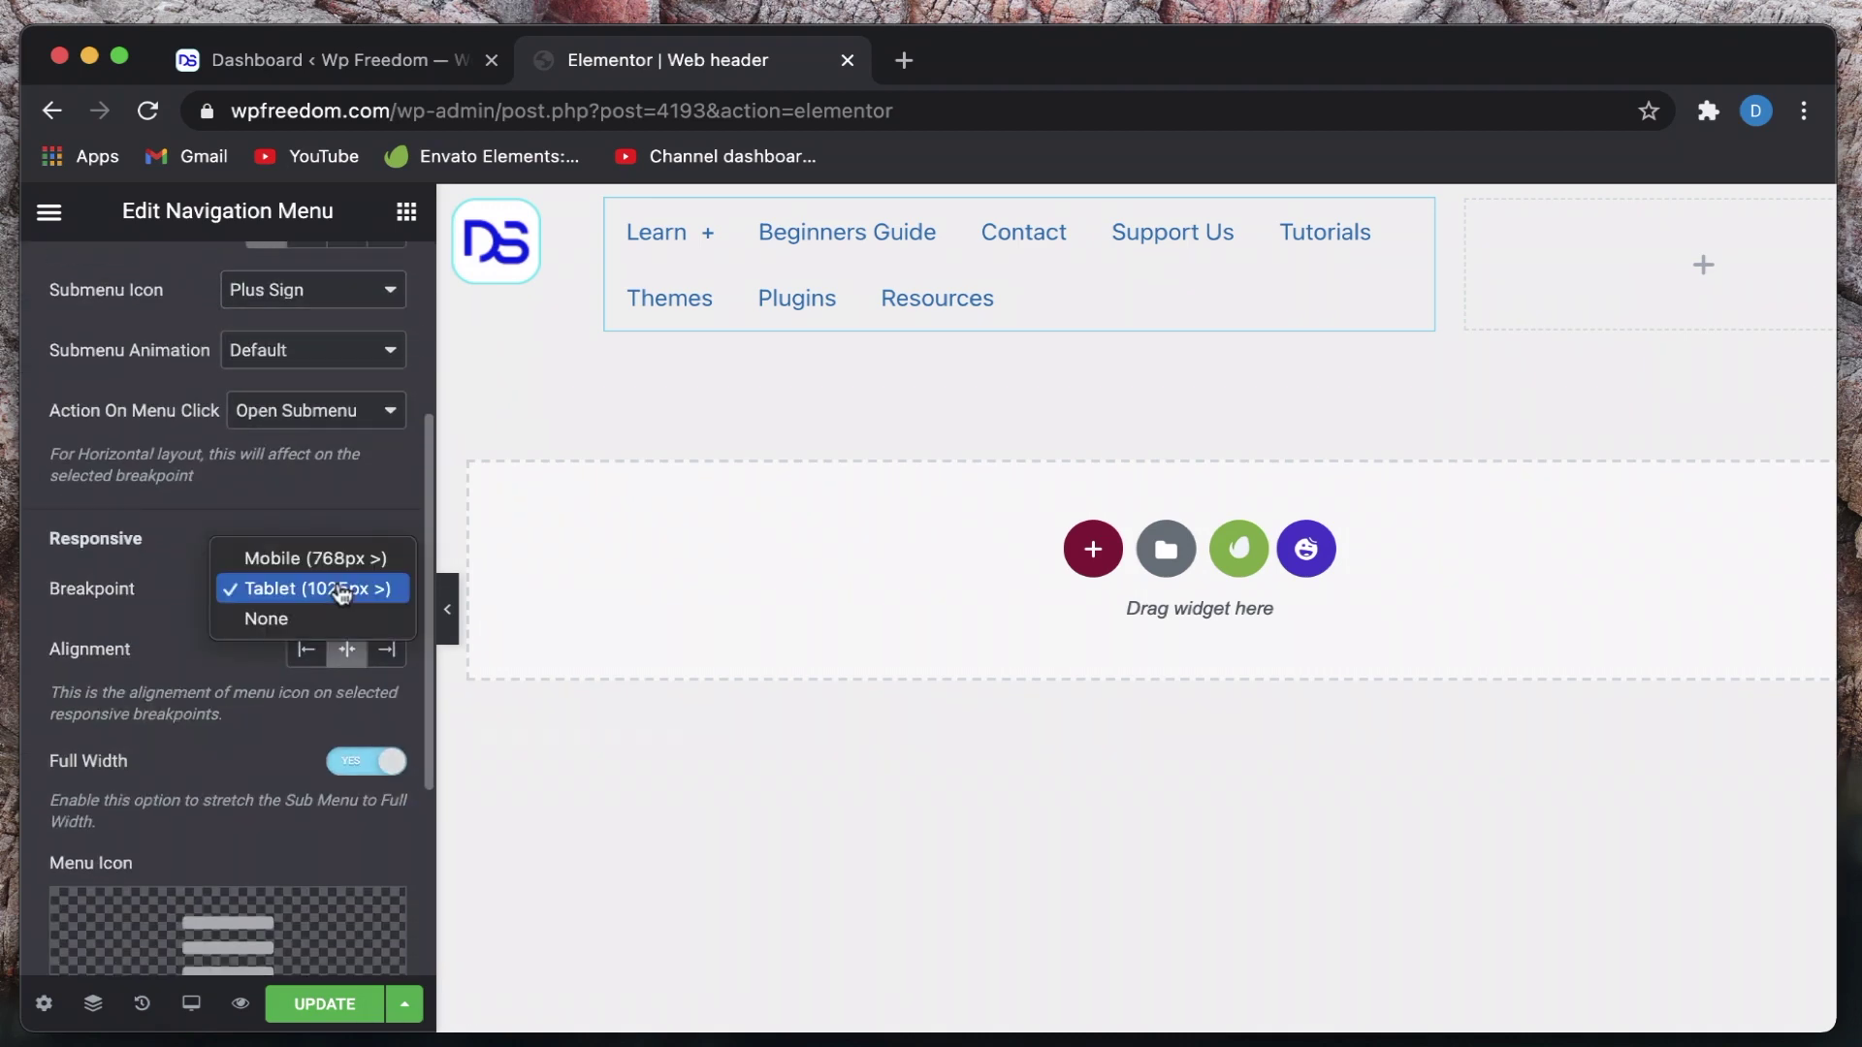
left_click(334, 593)
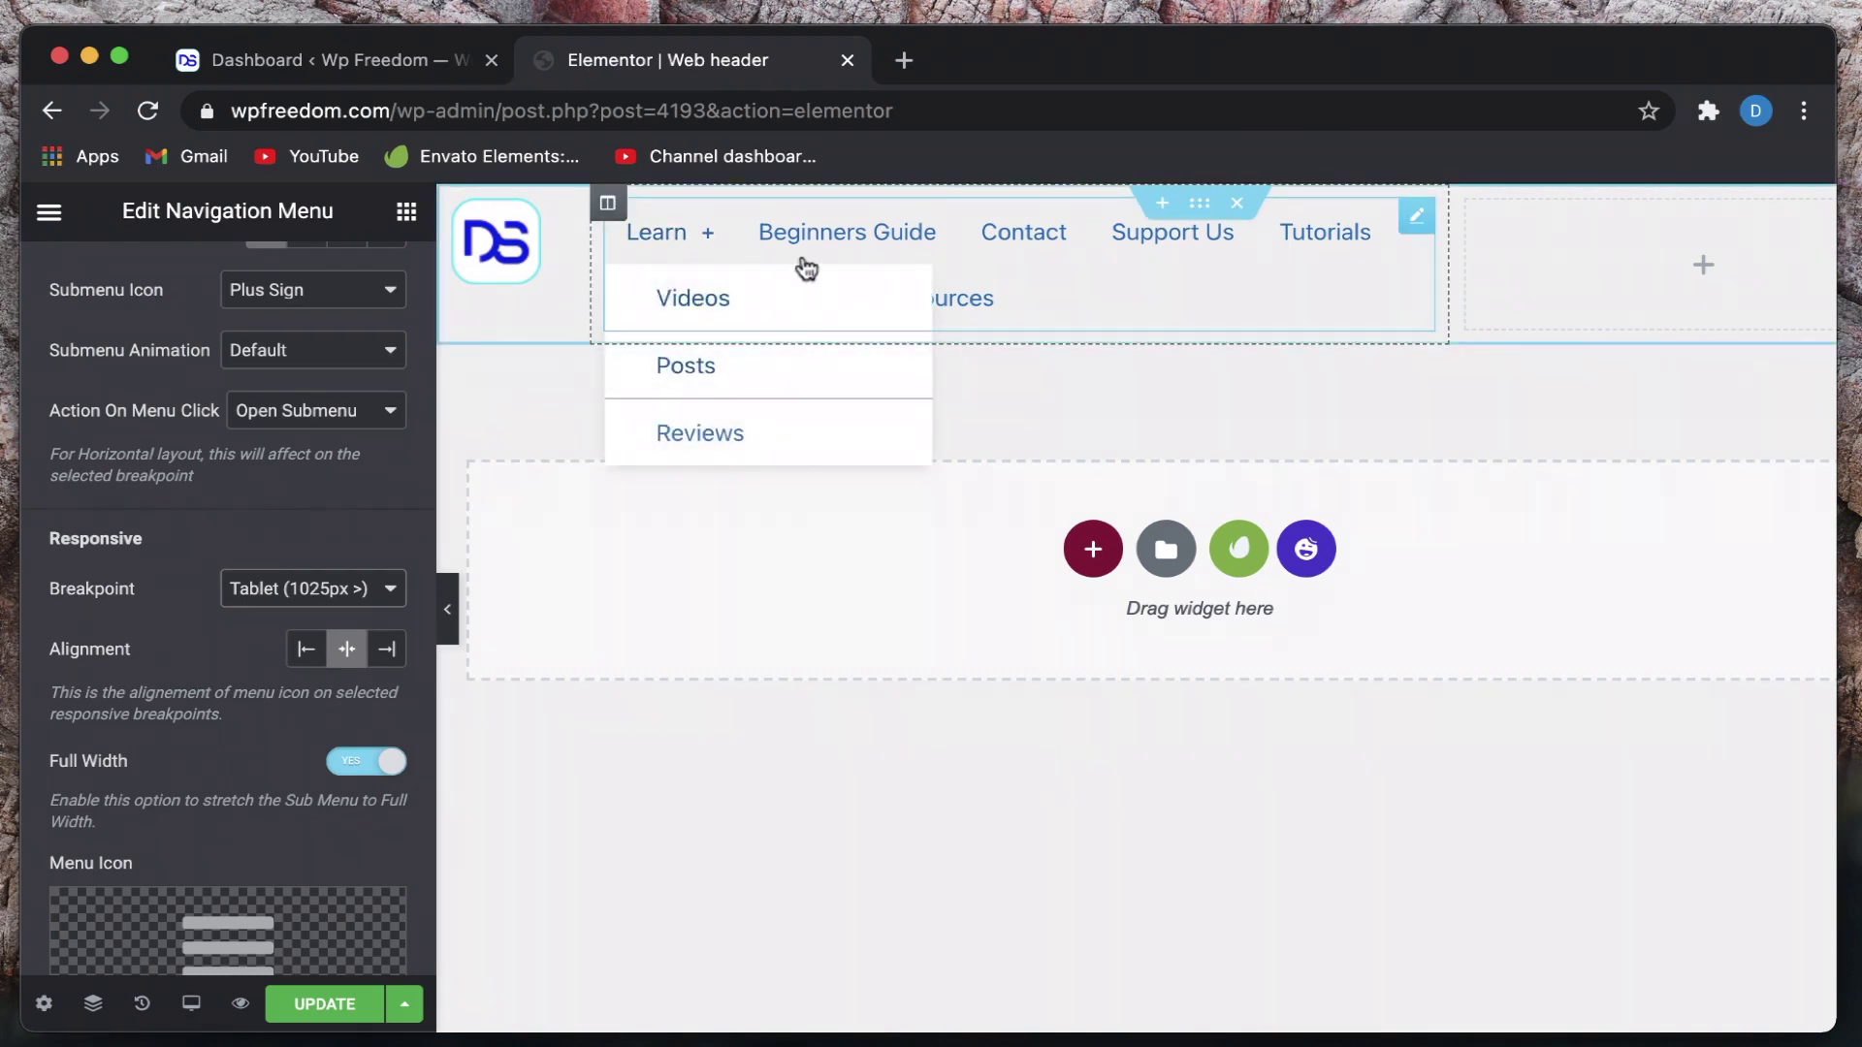
mouse_move(694, 240)
left_click(250, 588)
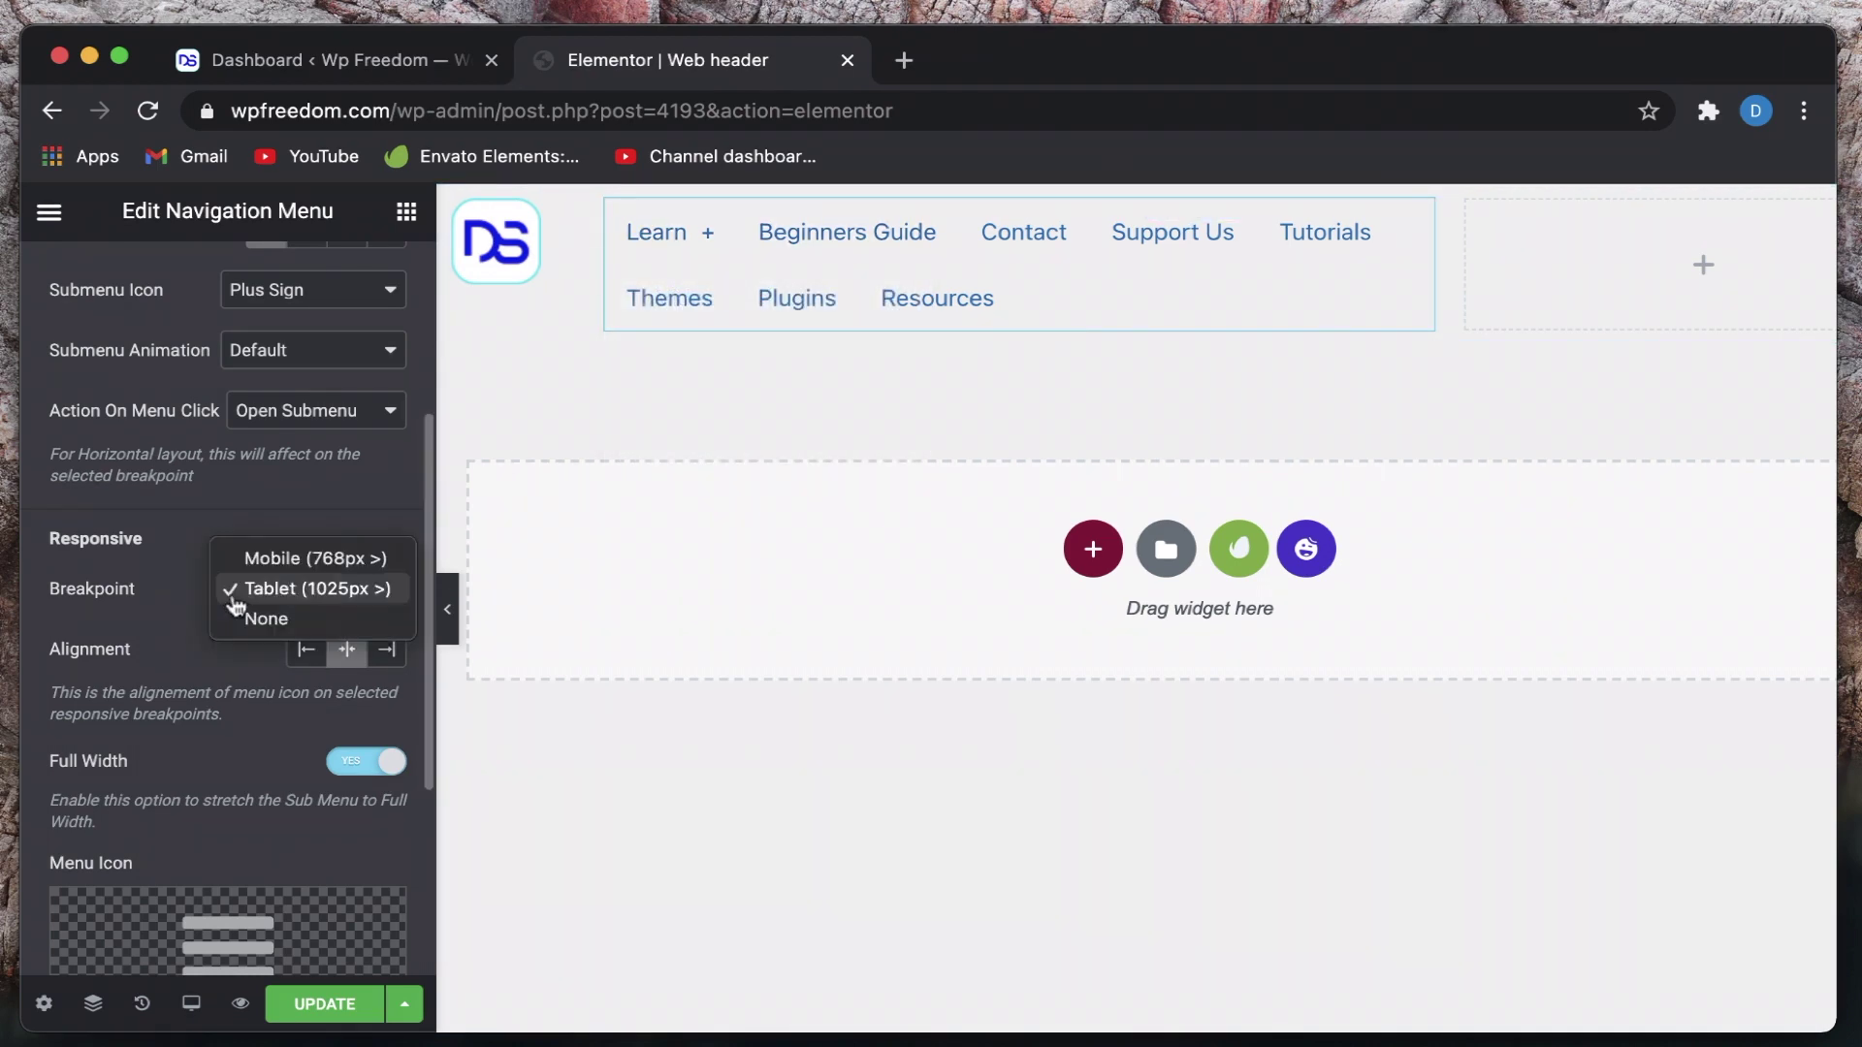
left_click(304, 560)
left_click(323, 580)
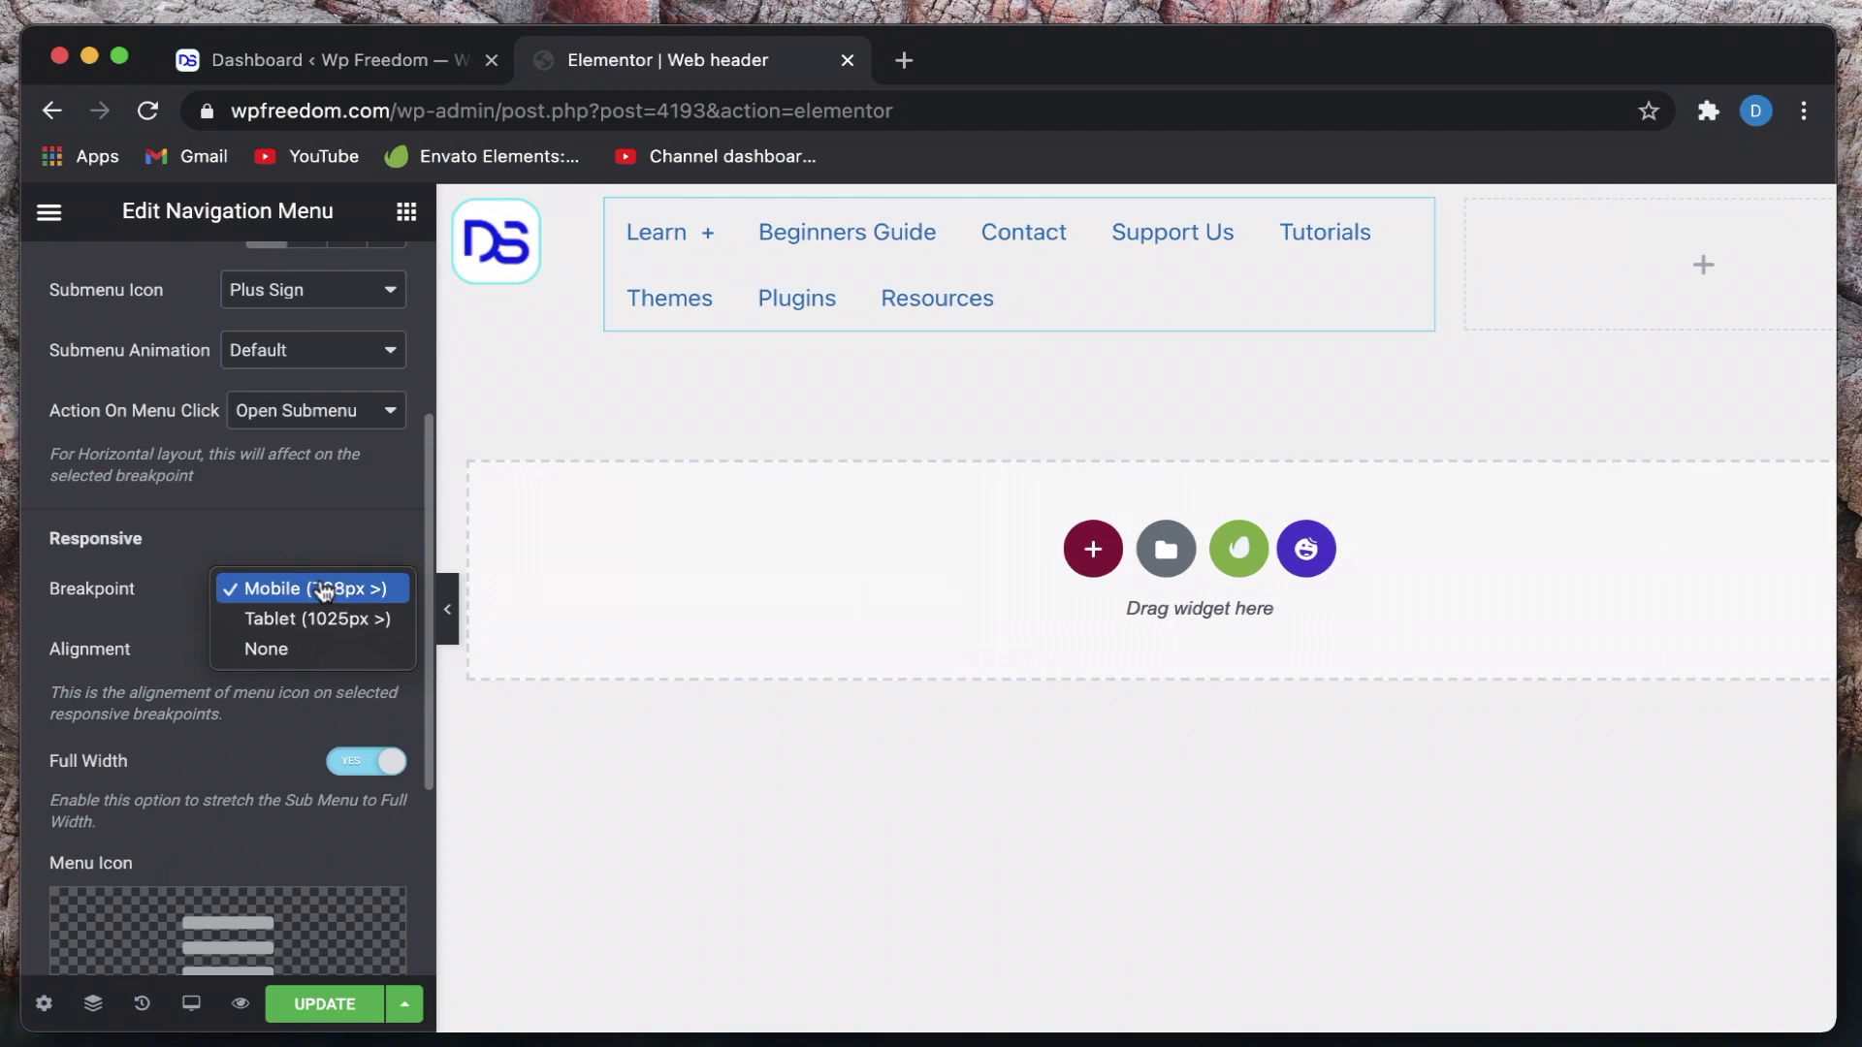
left_click(304, 621)
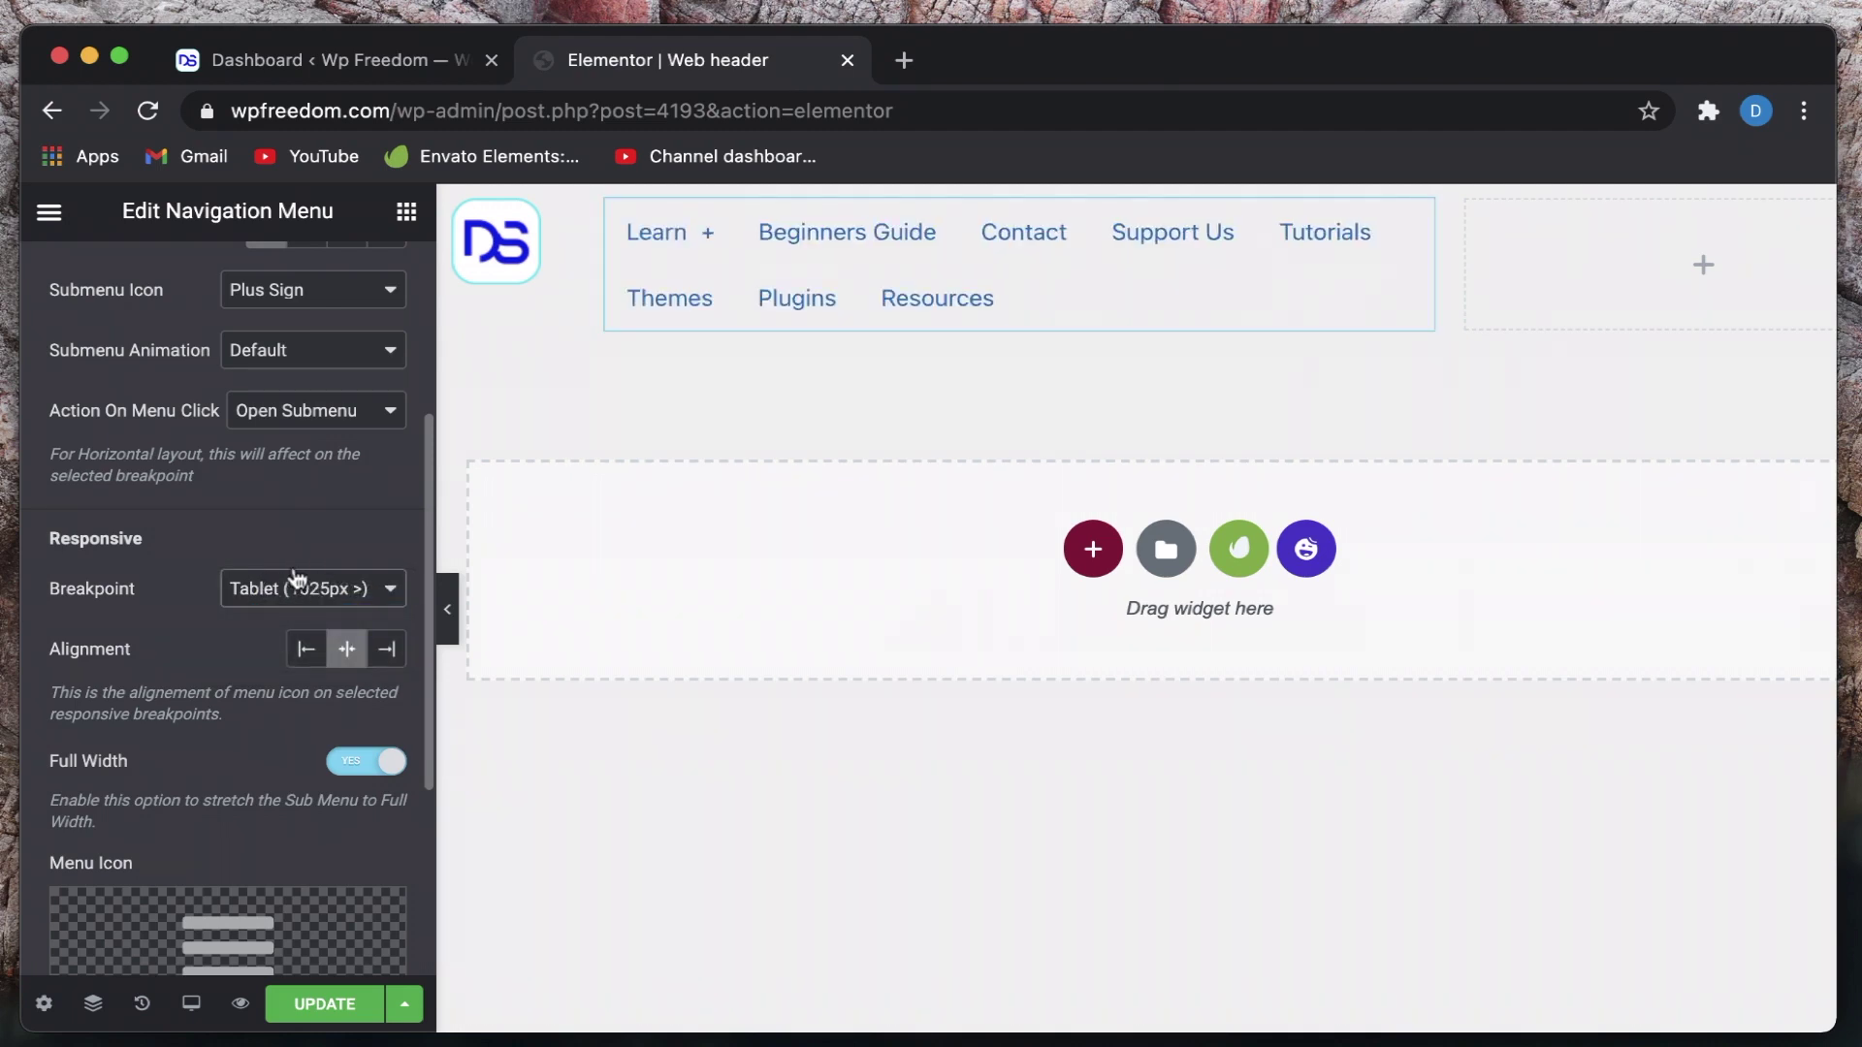
scroll(188, 660, "down", 5)
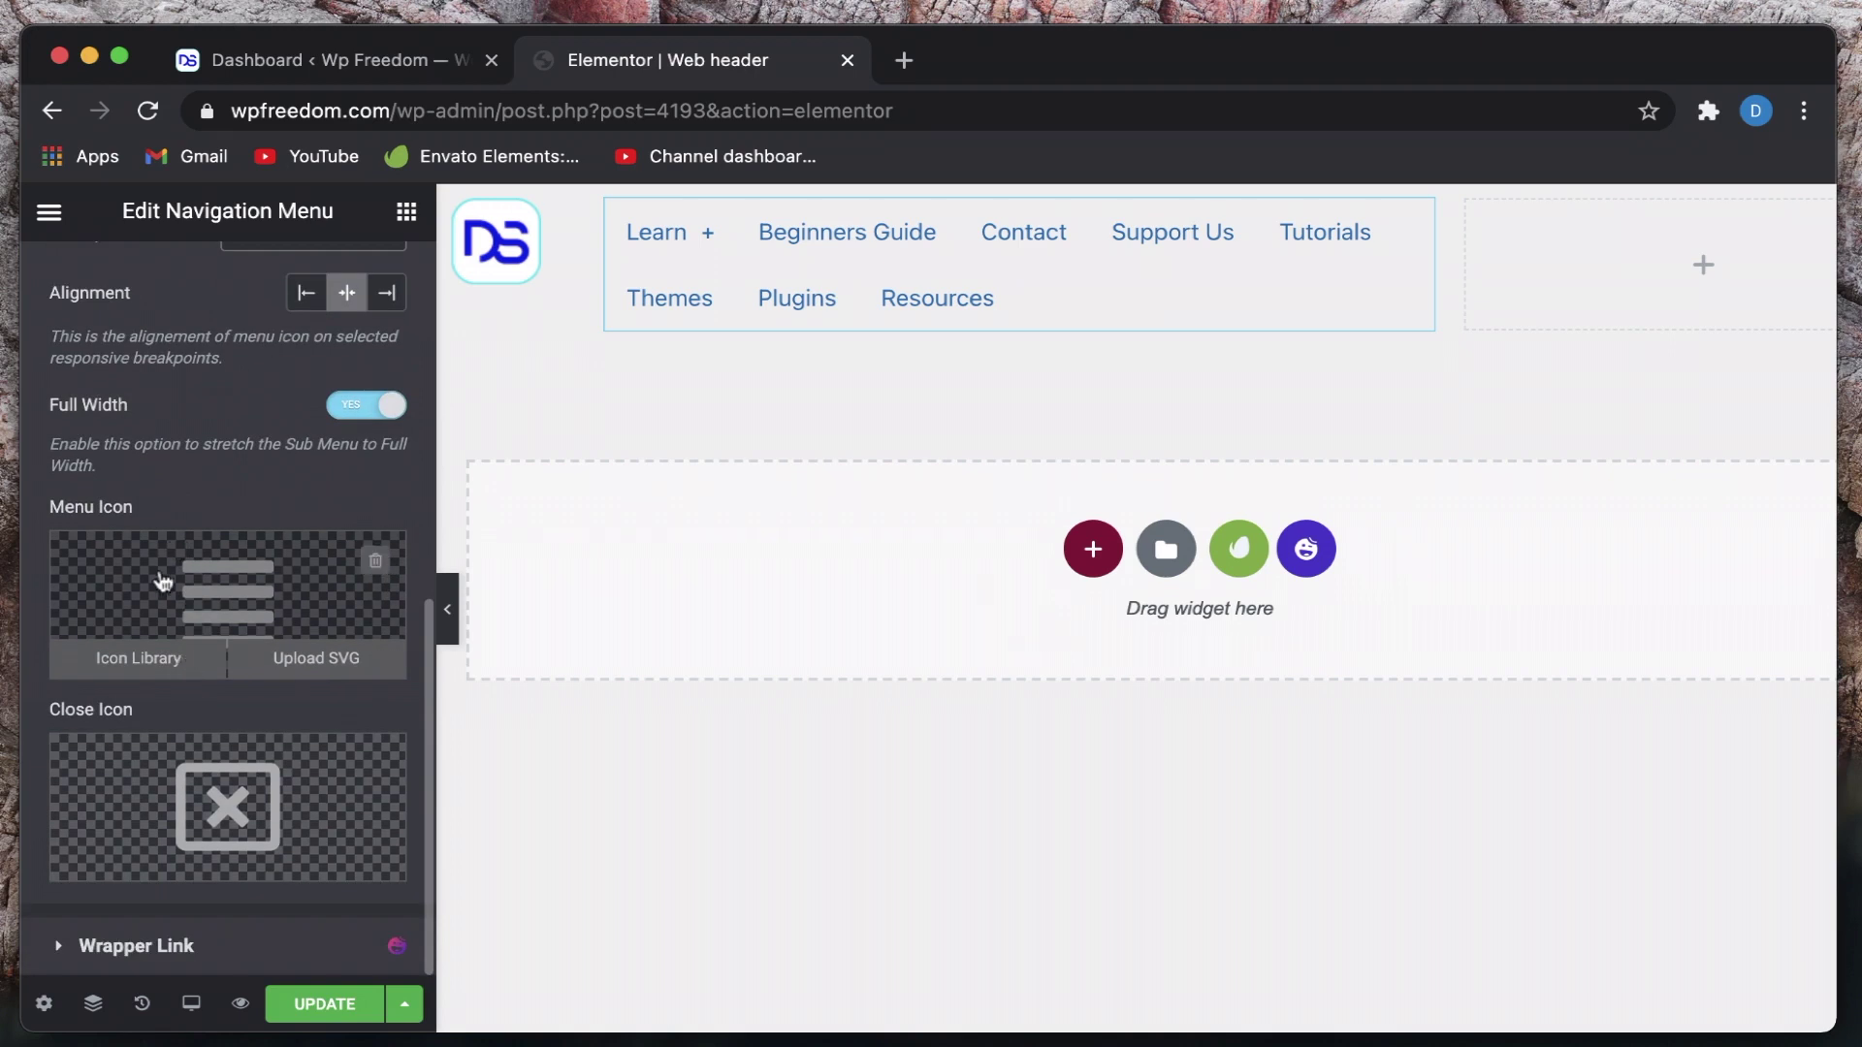
scroll(190, 493, "up", 10)
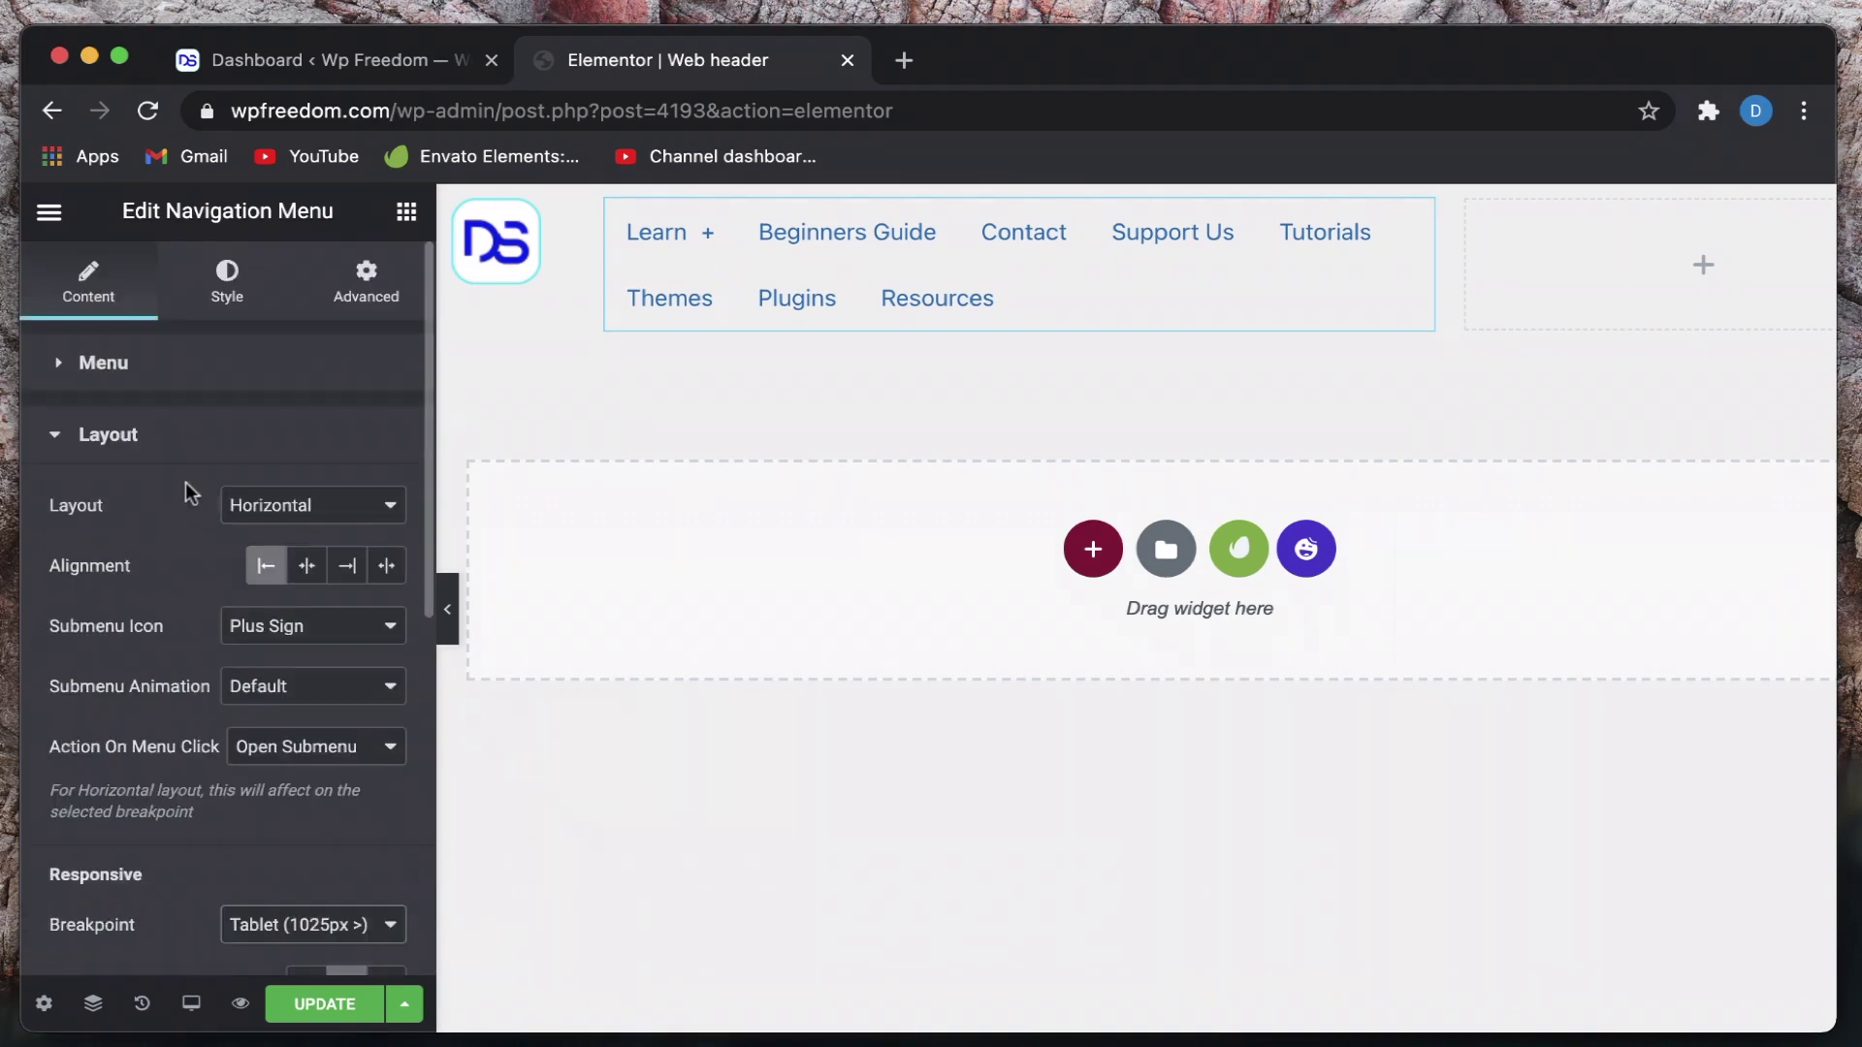
Place a Search widget in the right header column and give its input a black background
left_click(1587, 281)
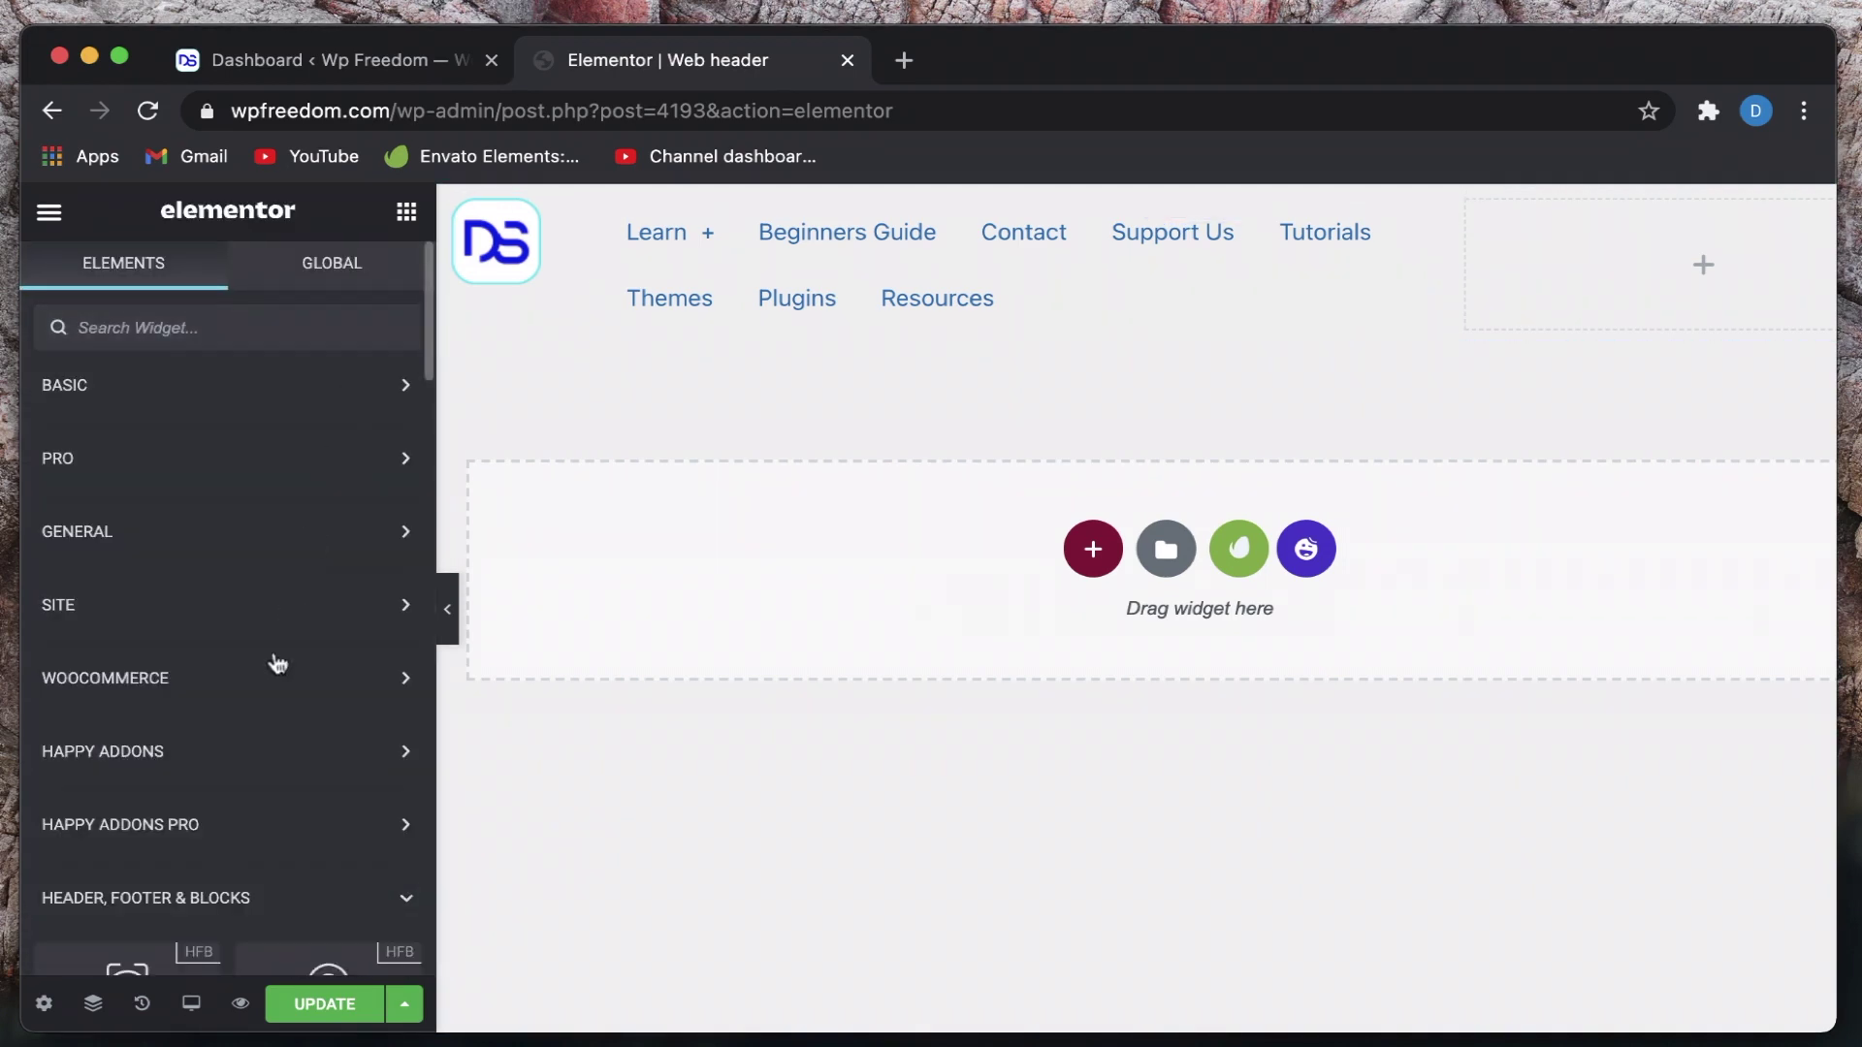
scroll(276, 653, "down", 8)
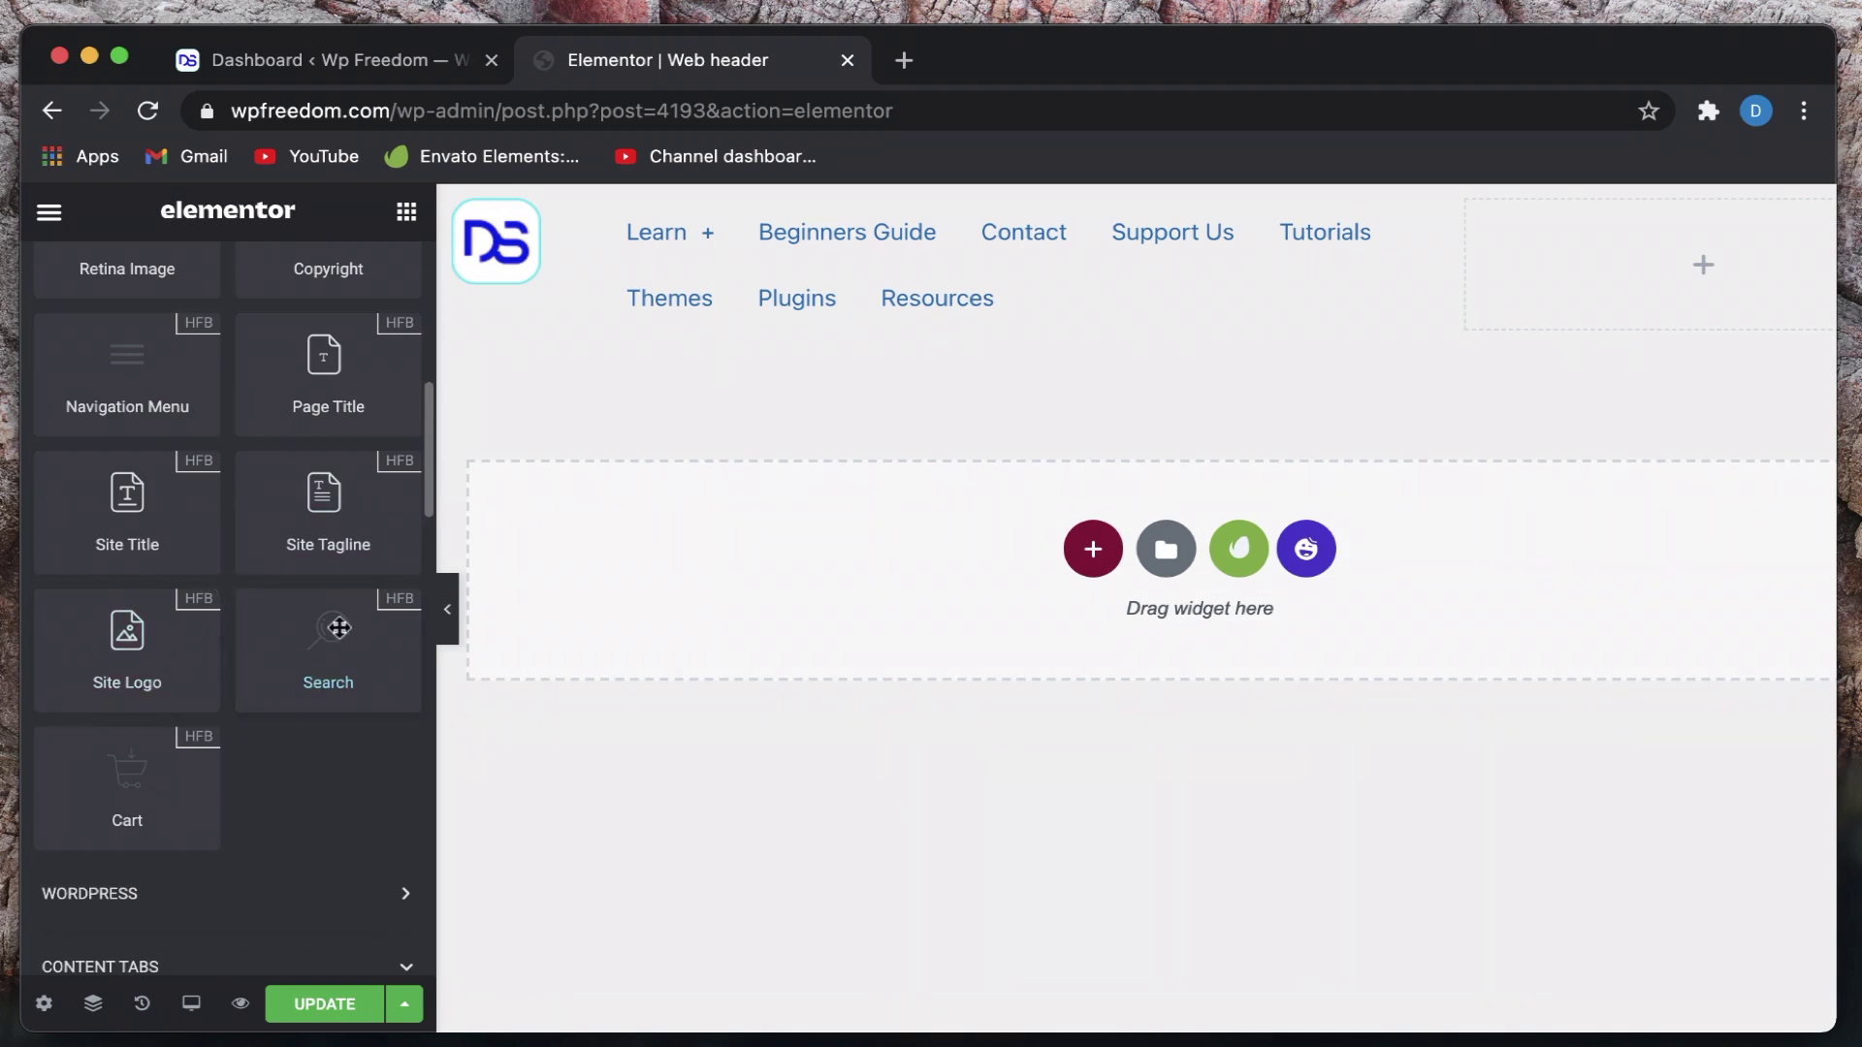
left_click_drag(338, 628, 1692, 243)
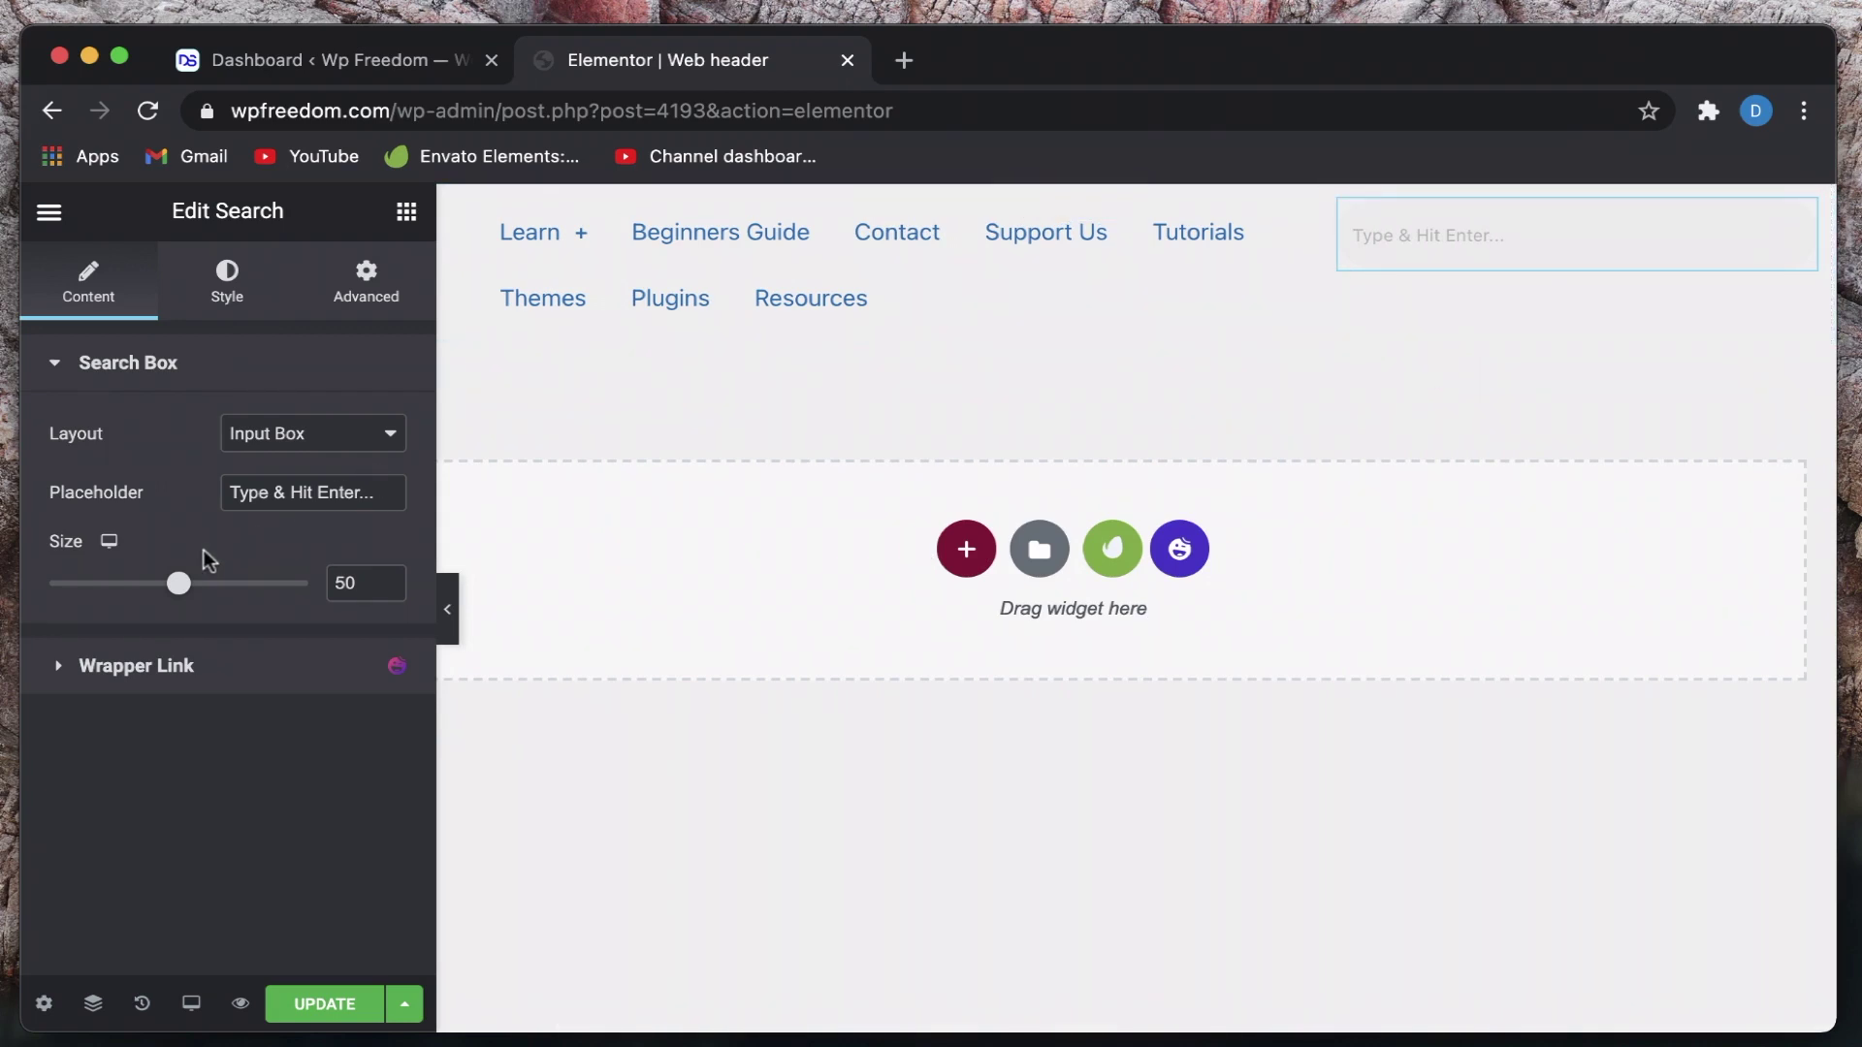
left_click(225, 293)
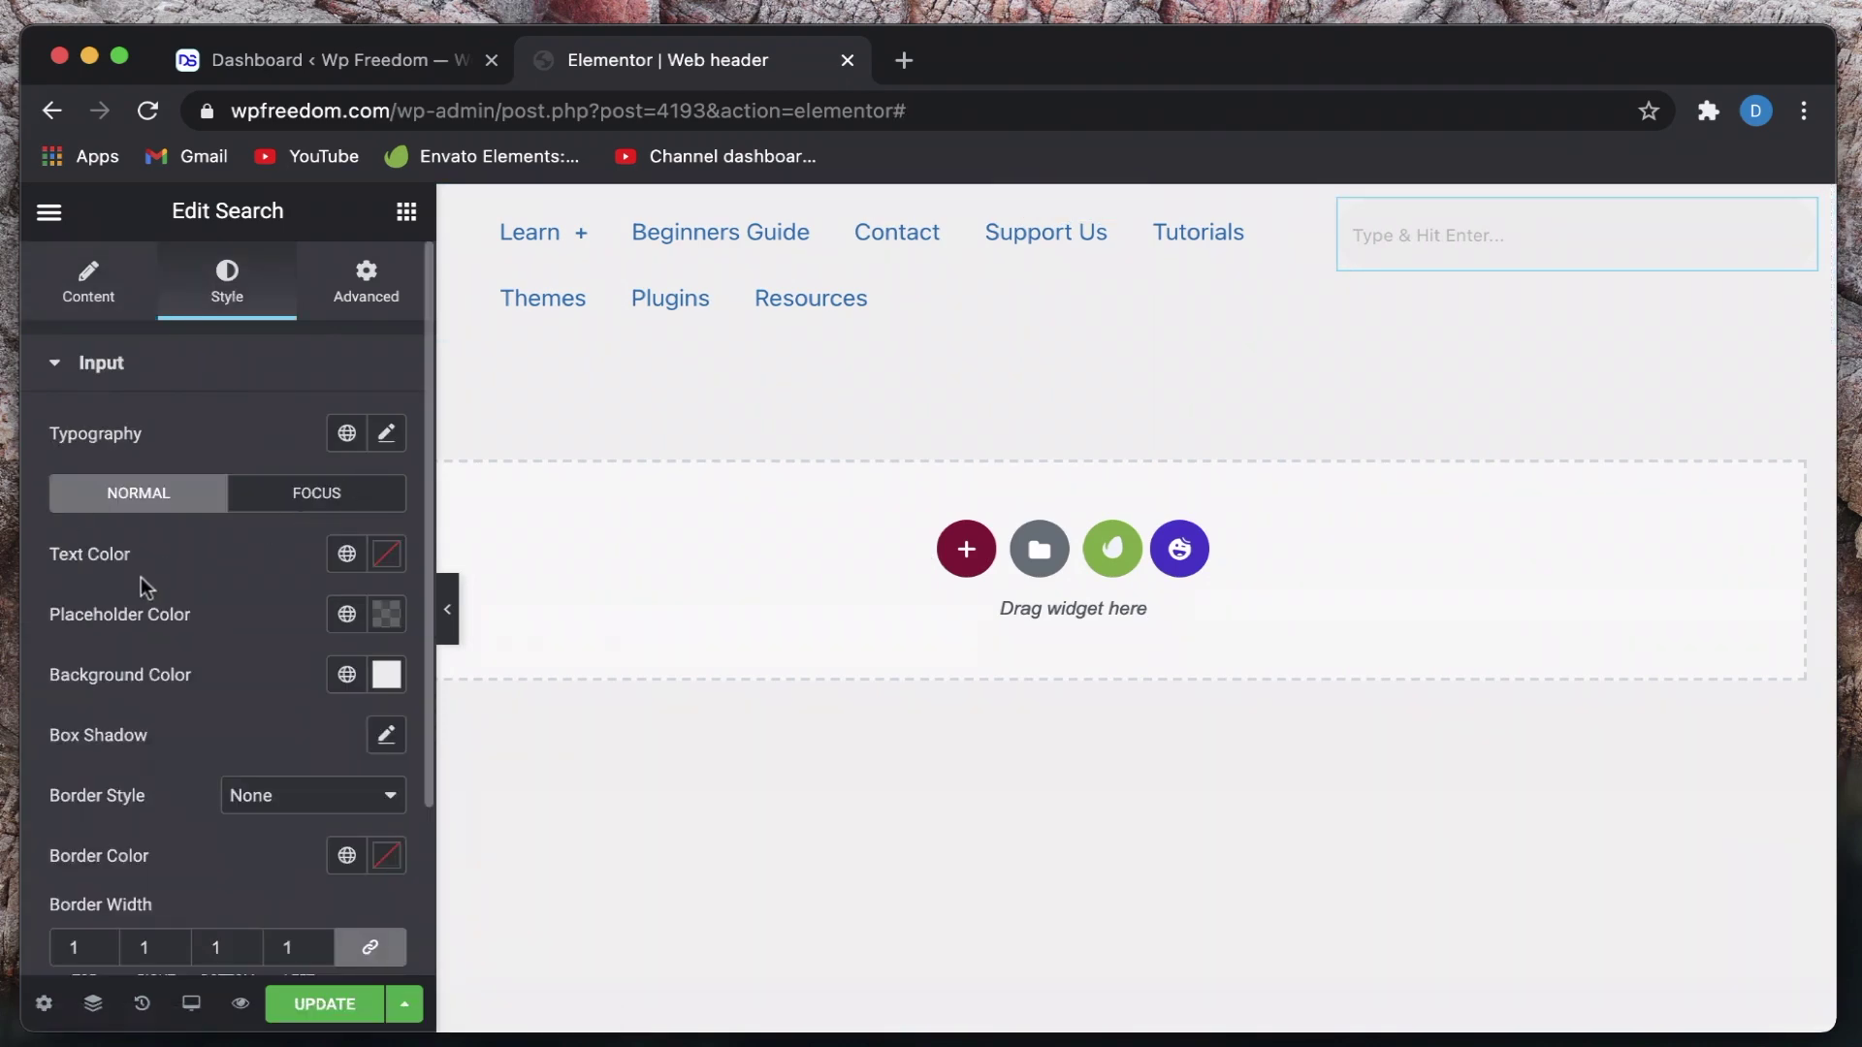
left_click(387, 685)
left_click(408, 375)
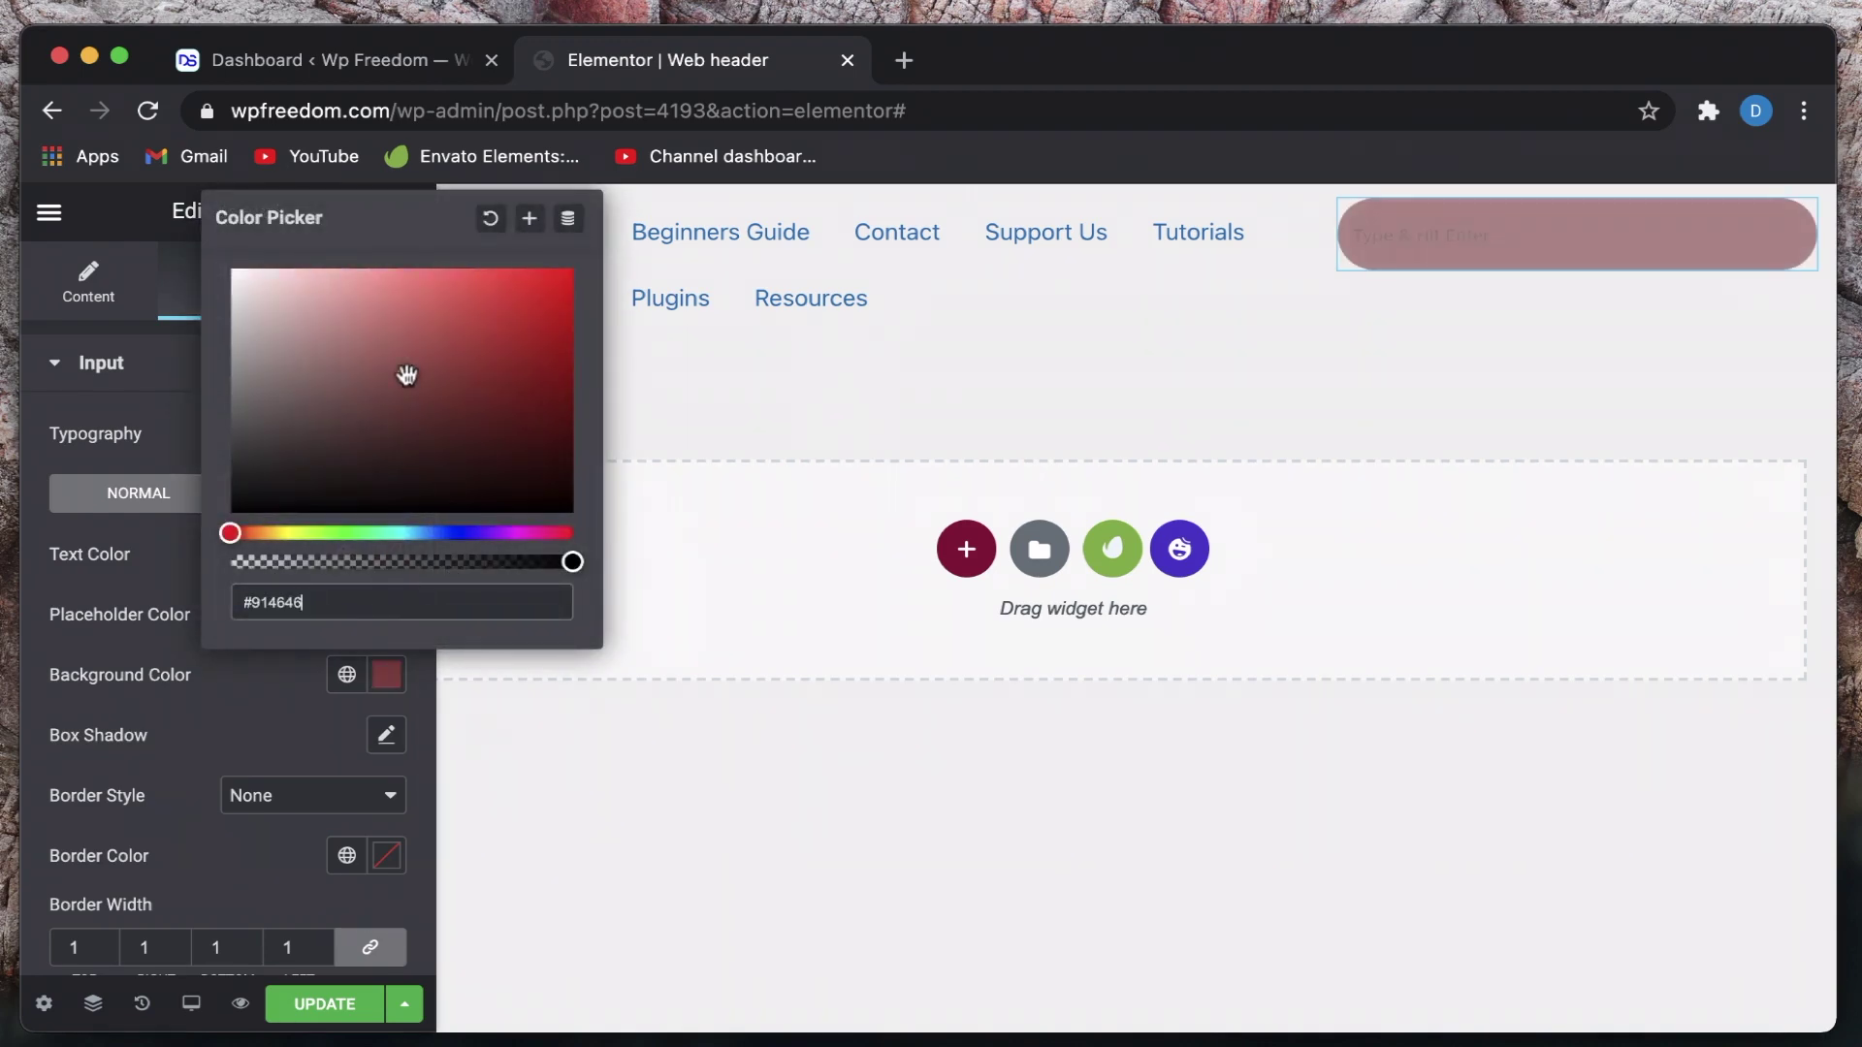
mouse_move(407, 374)
left_mouse_down()
mouse_move(288, 341)
mouse_move(249, 387)
mouse_move(197, 363)
mouse_move(255, 532)
left_mouse_up()
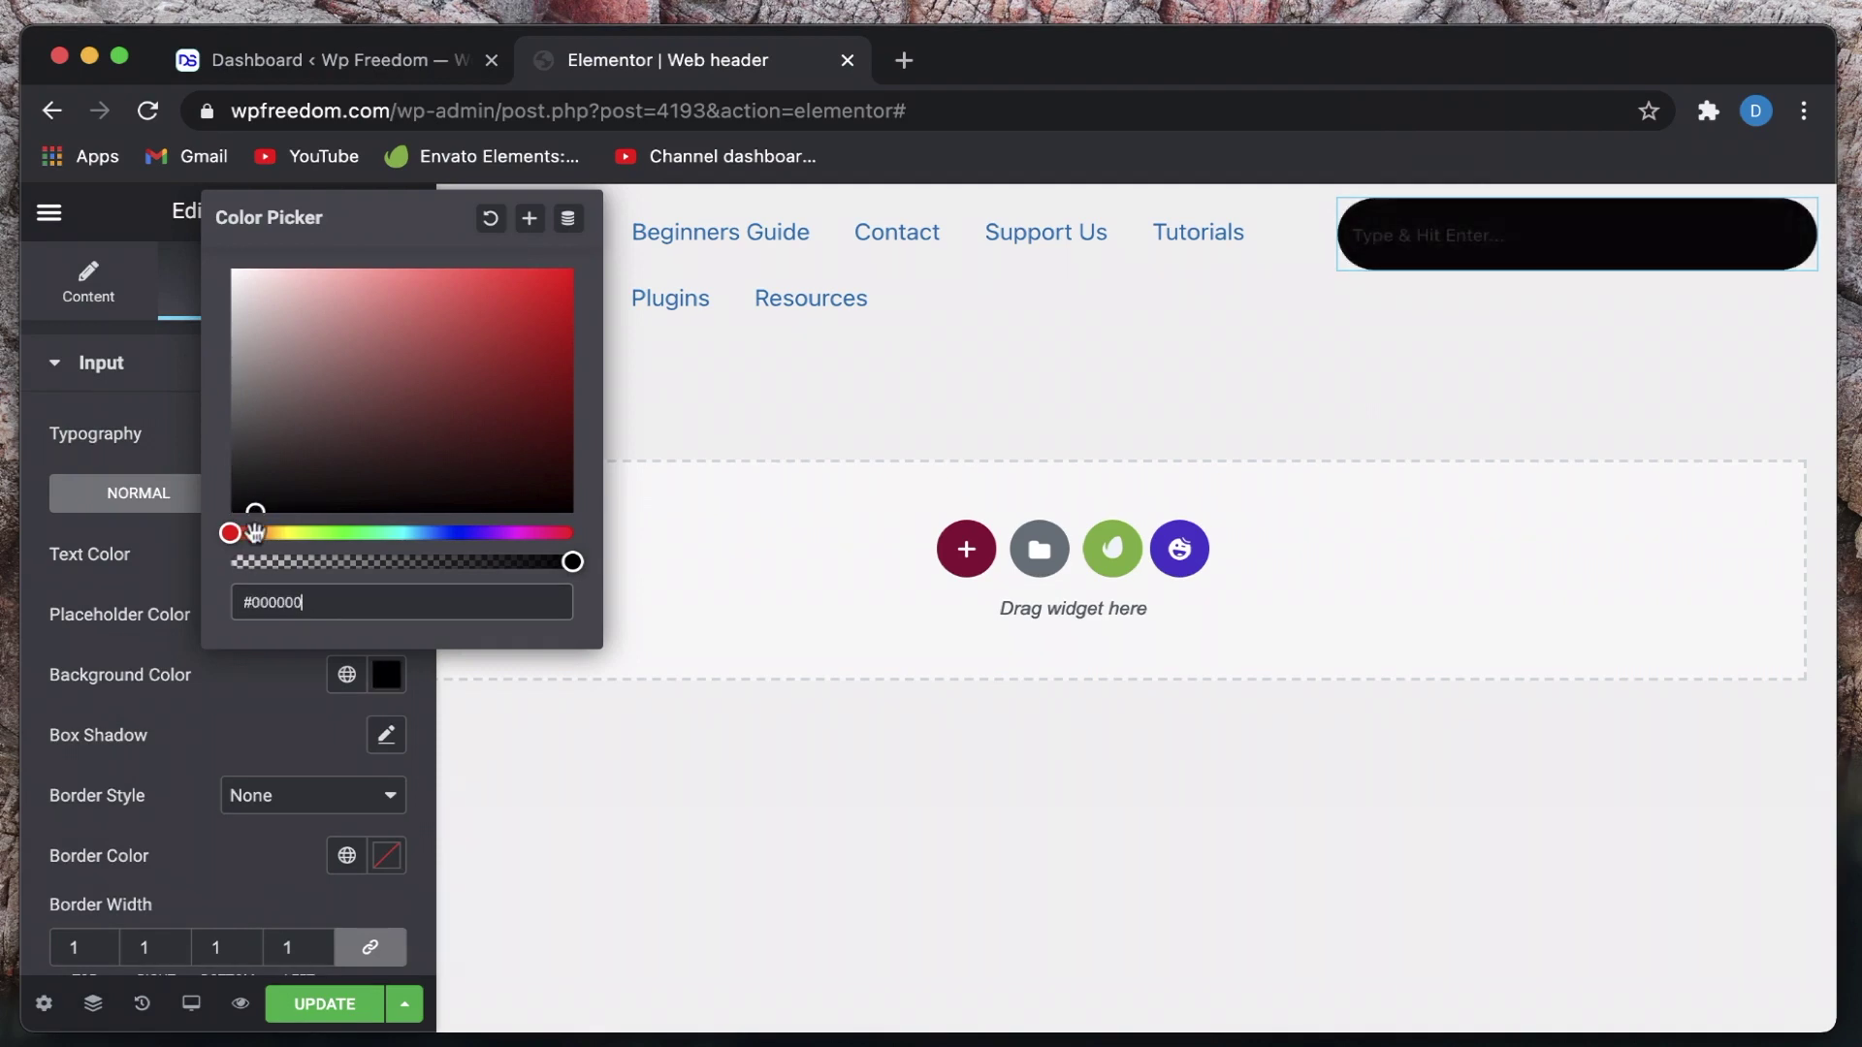
left_click(236, 727)
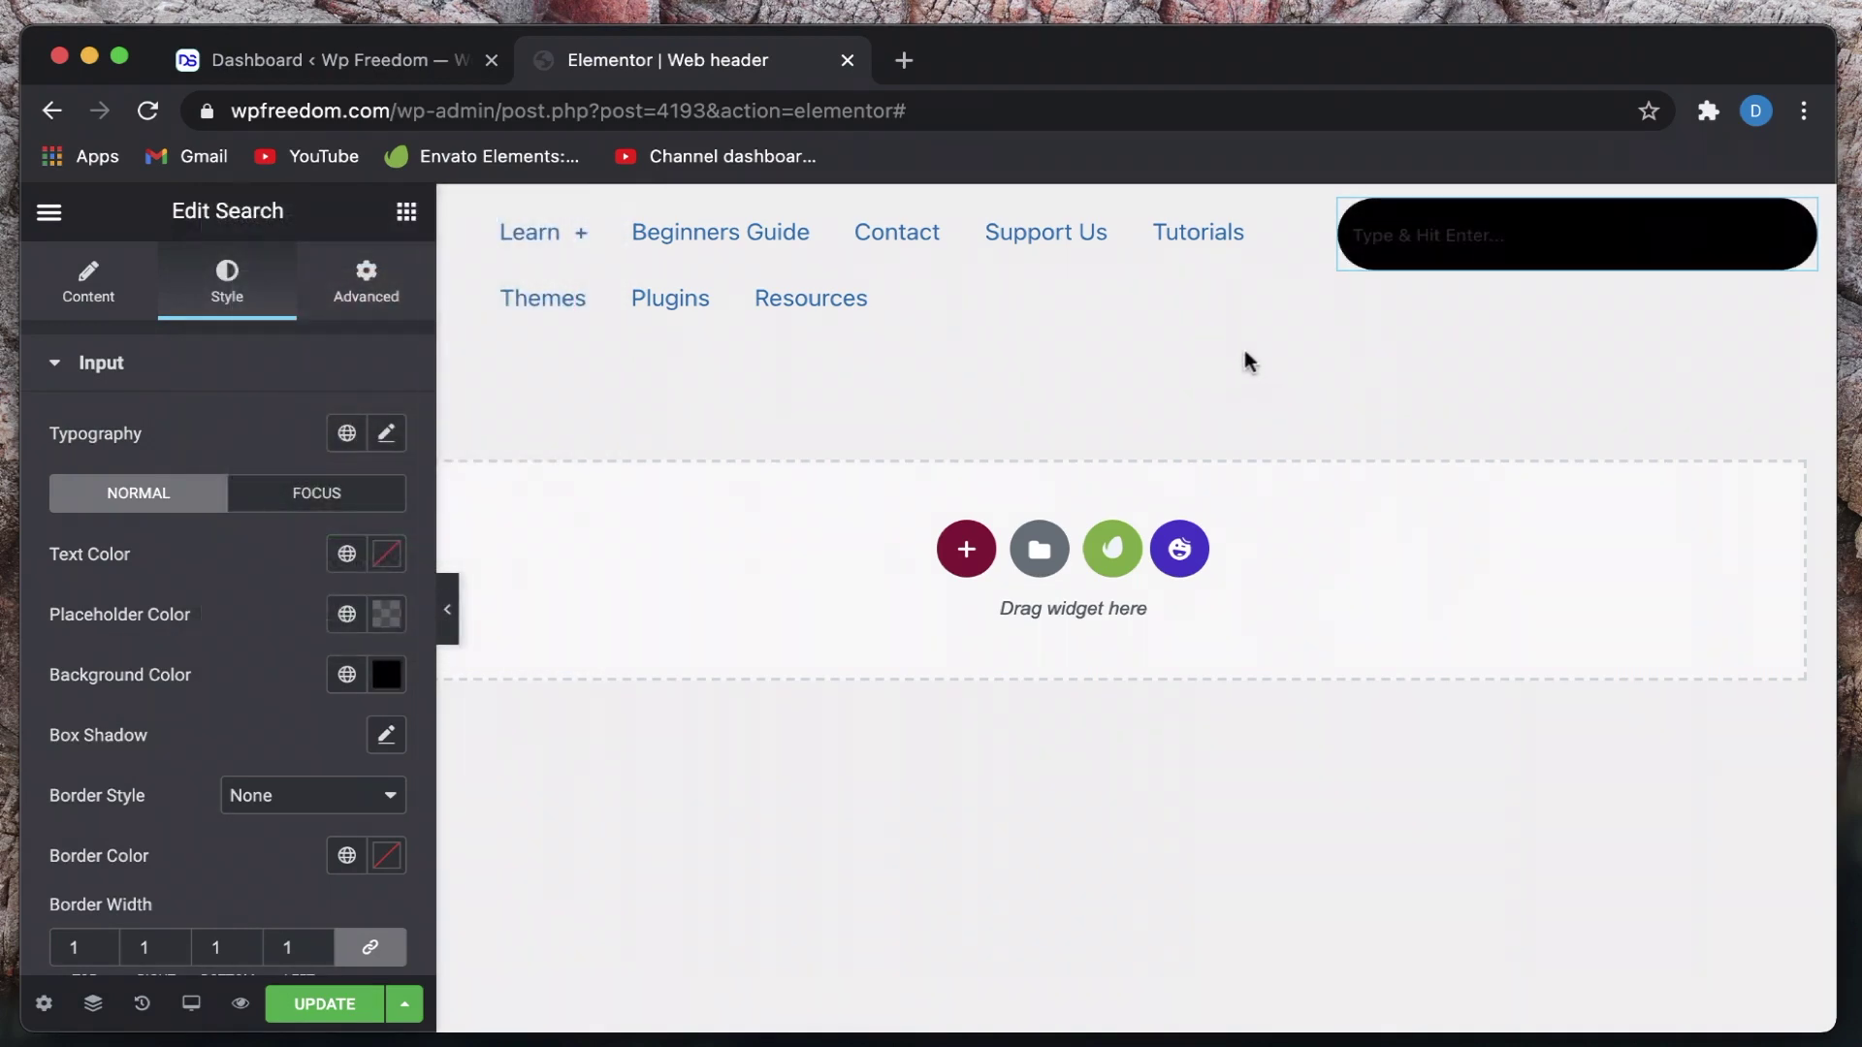
Set the search placeholder colour to a fully opaque pale pink, #F2E4E4
left_click(386, 614)
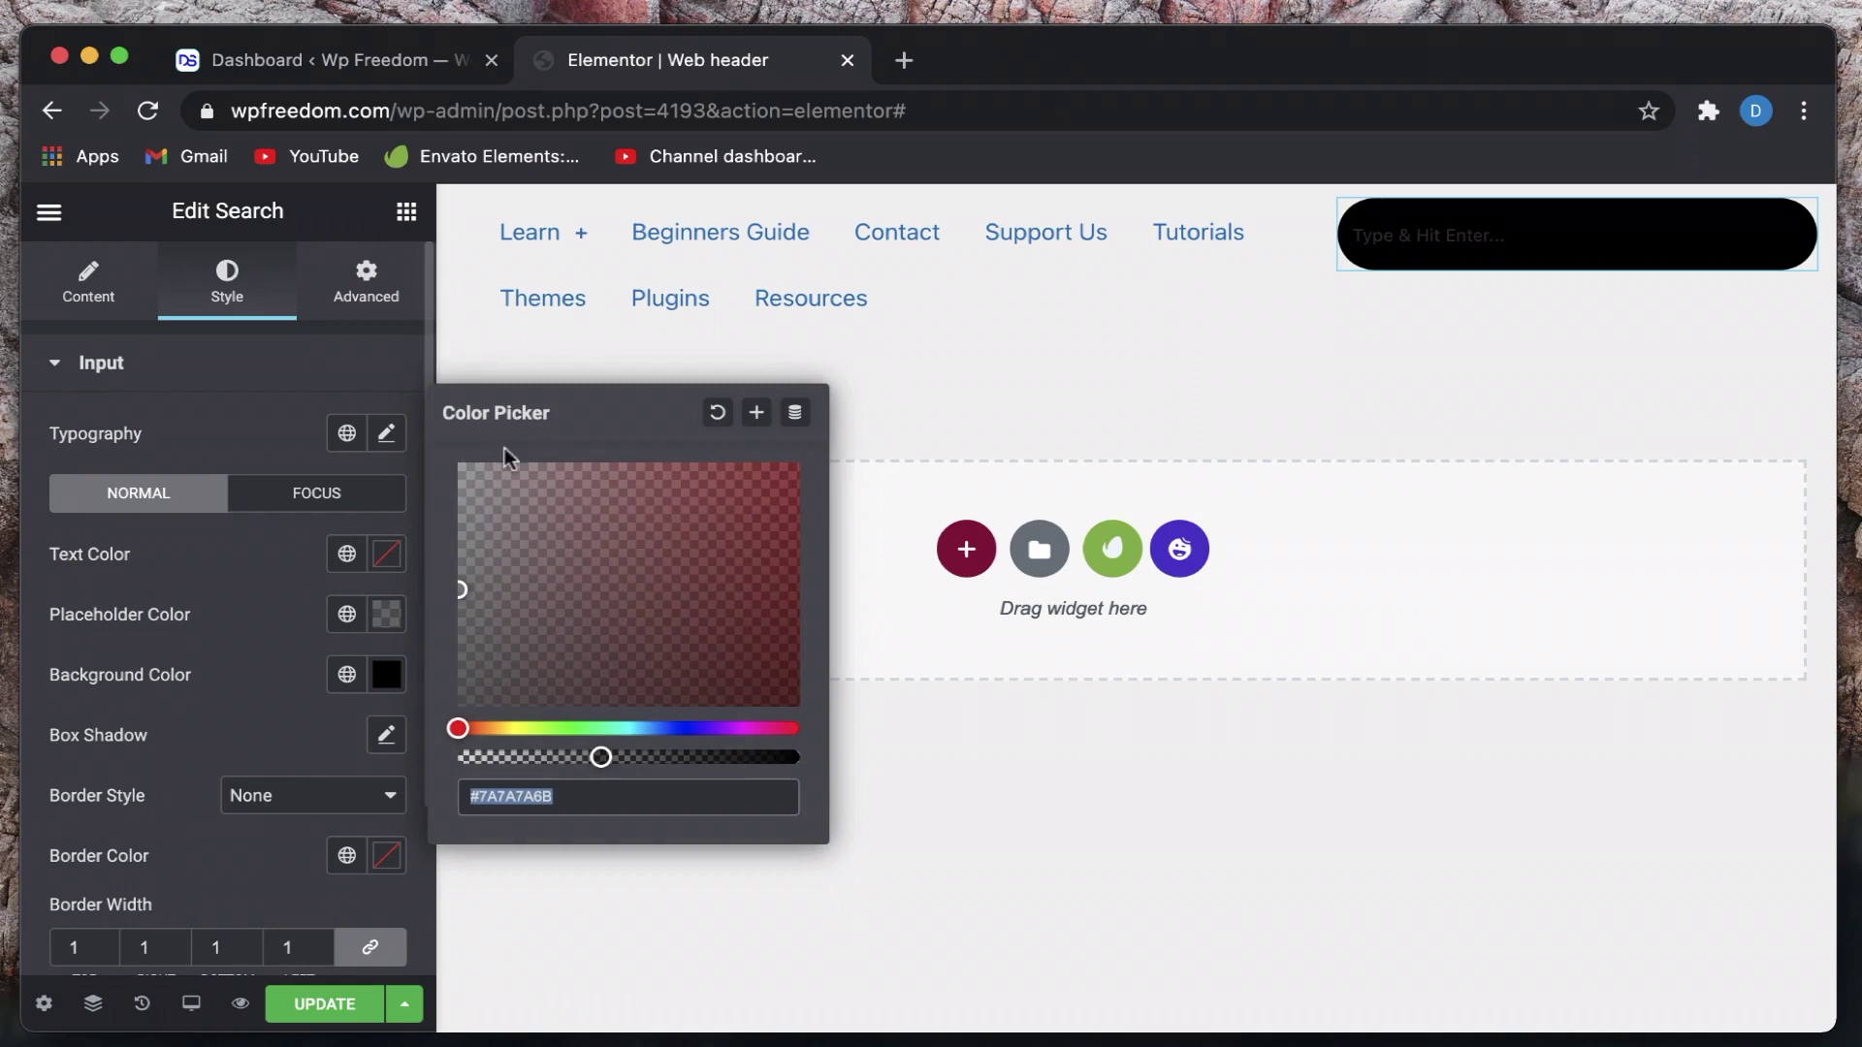
left_click(753, 758)
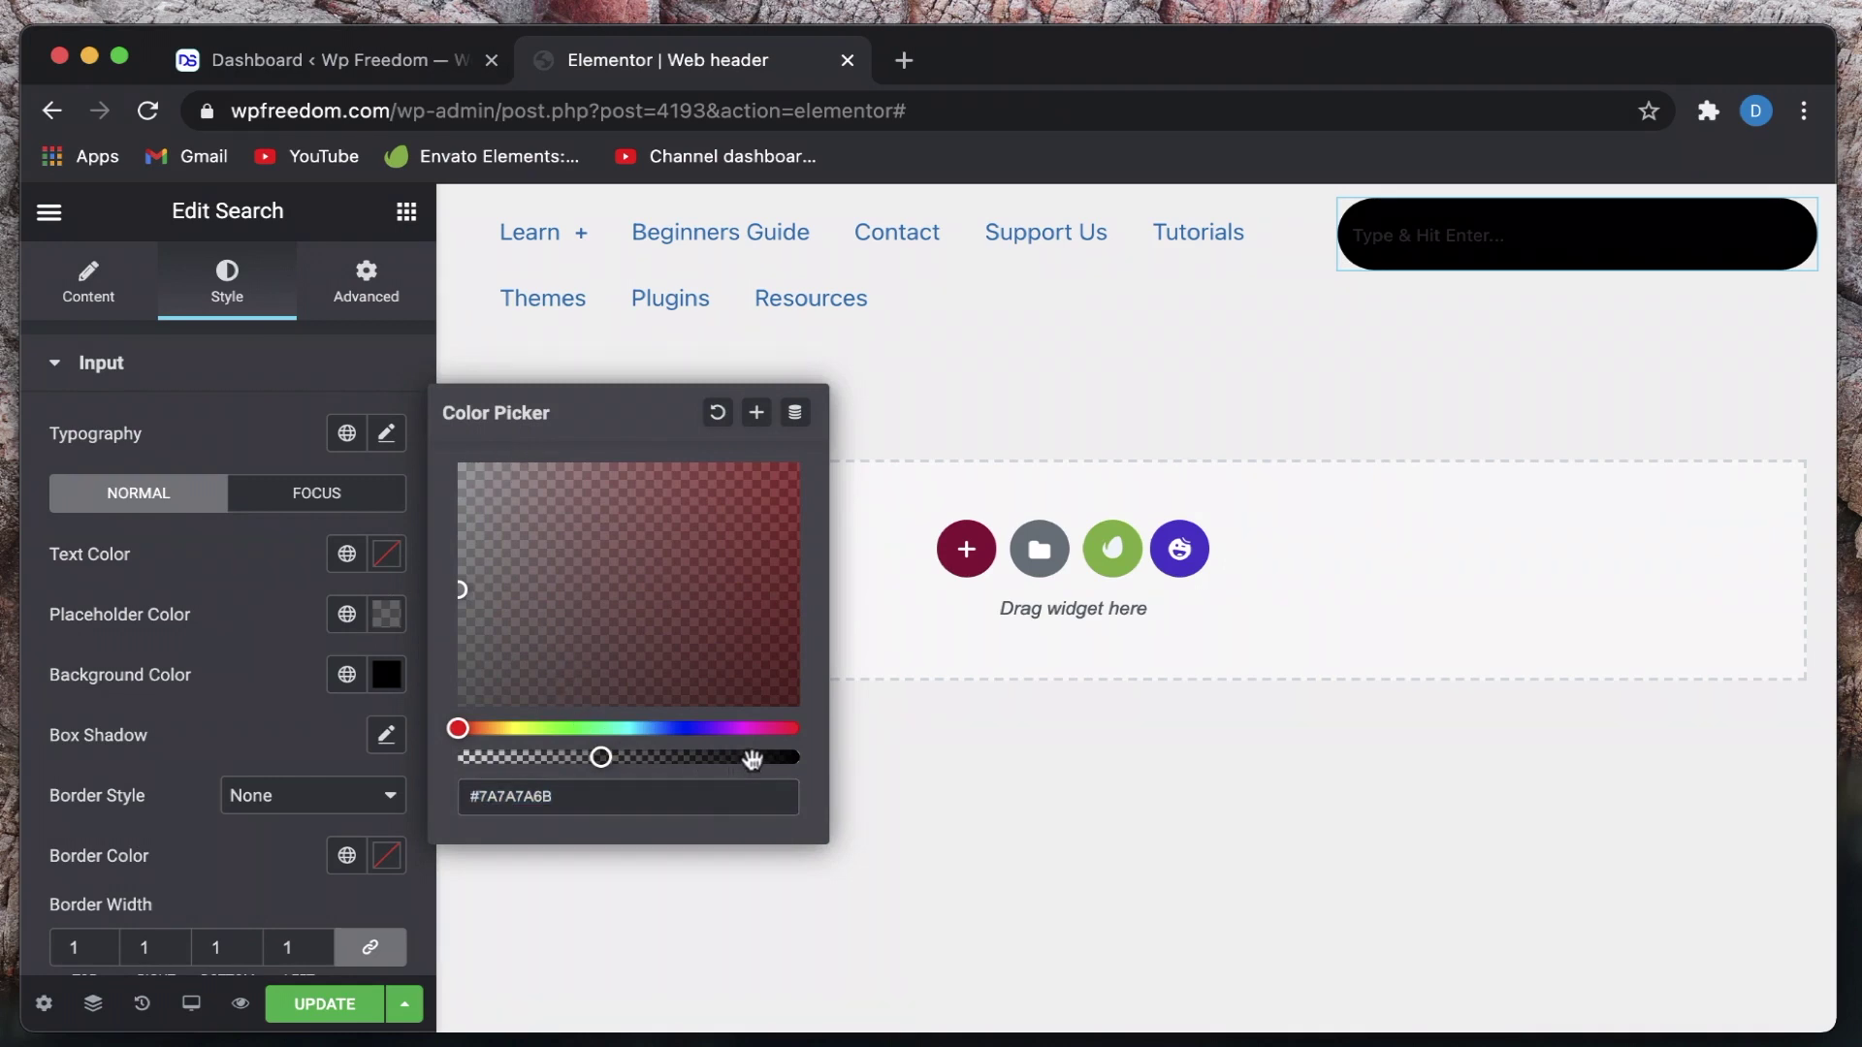
left_click_drag(753, 757, 819, 759)
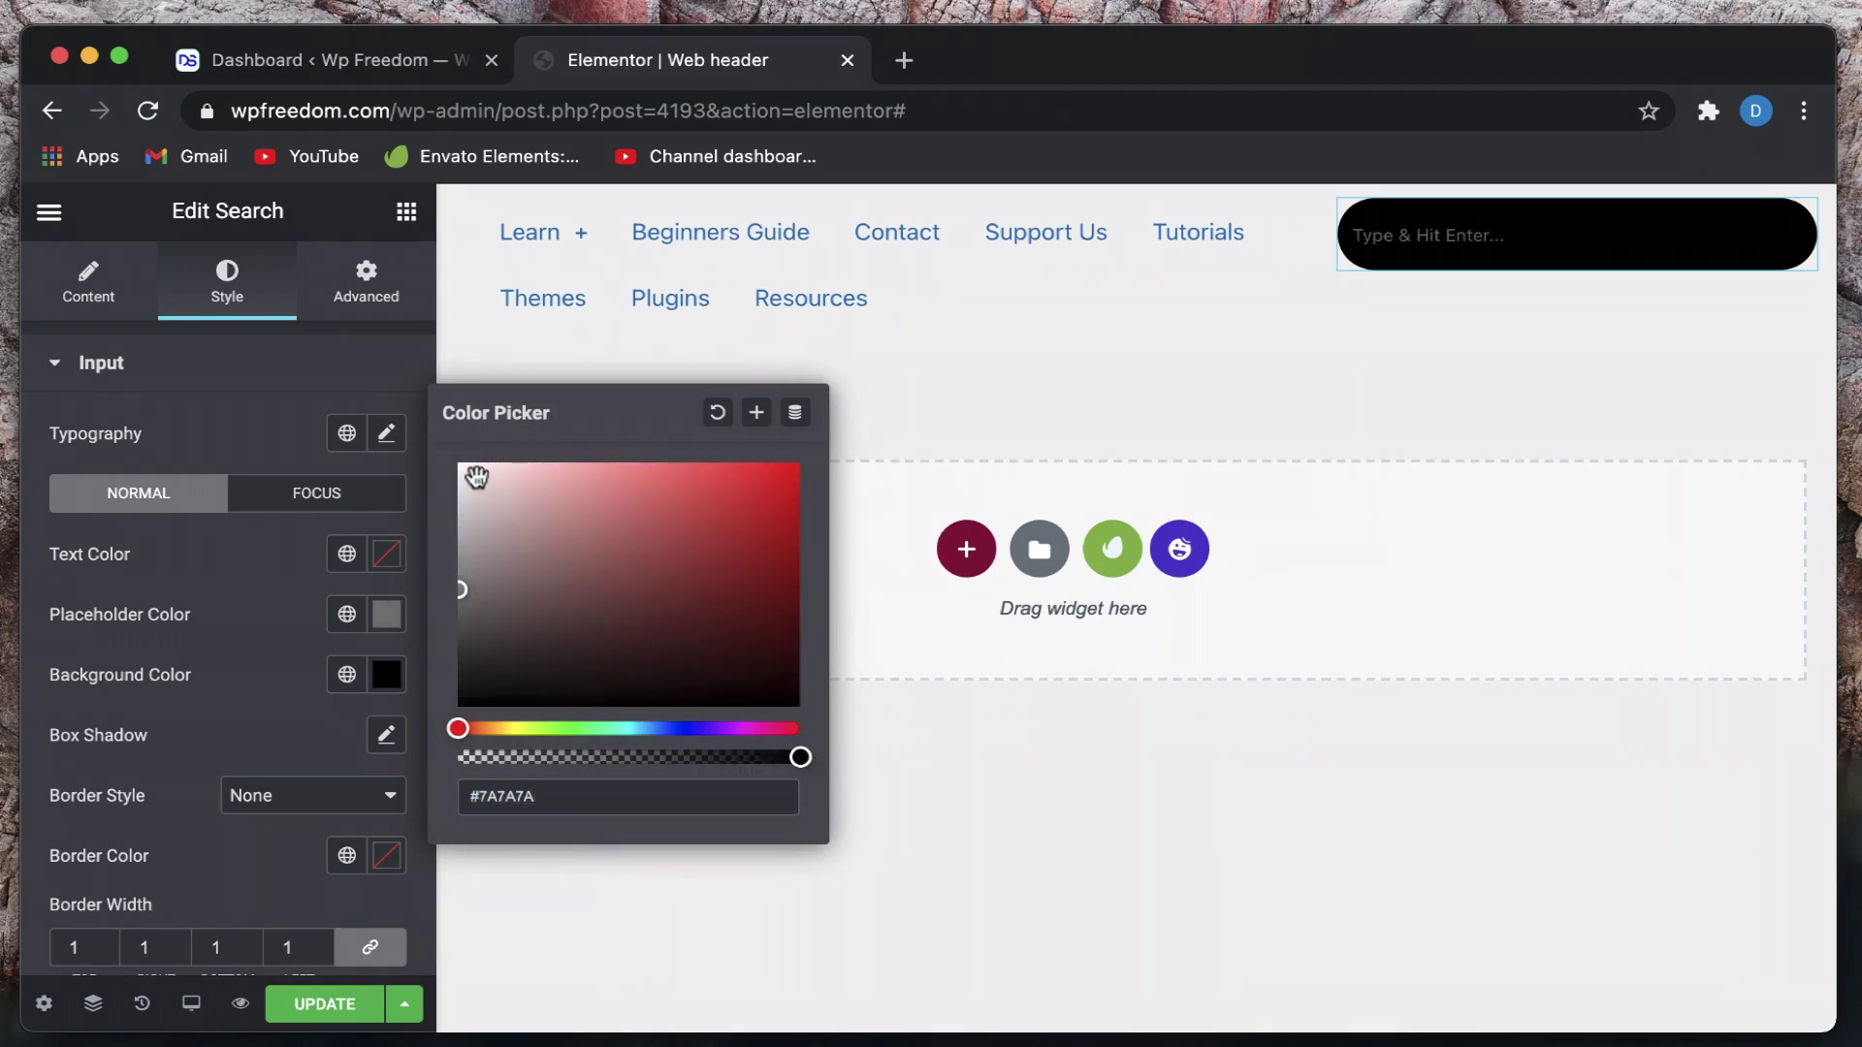
left_click(476, 476)
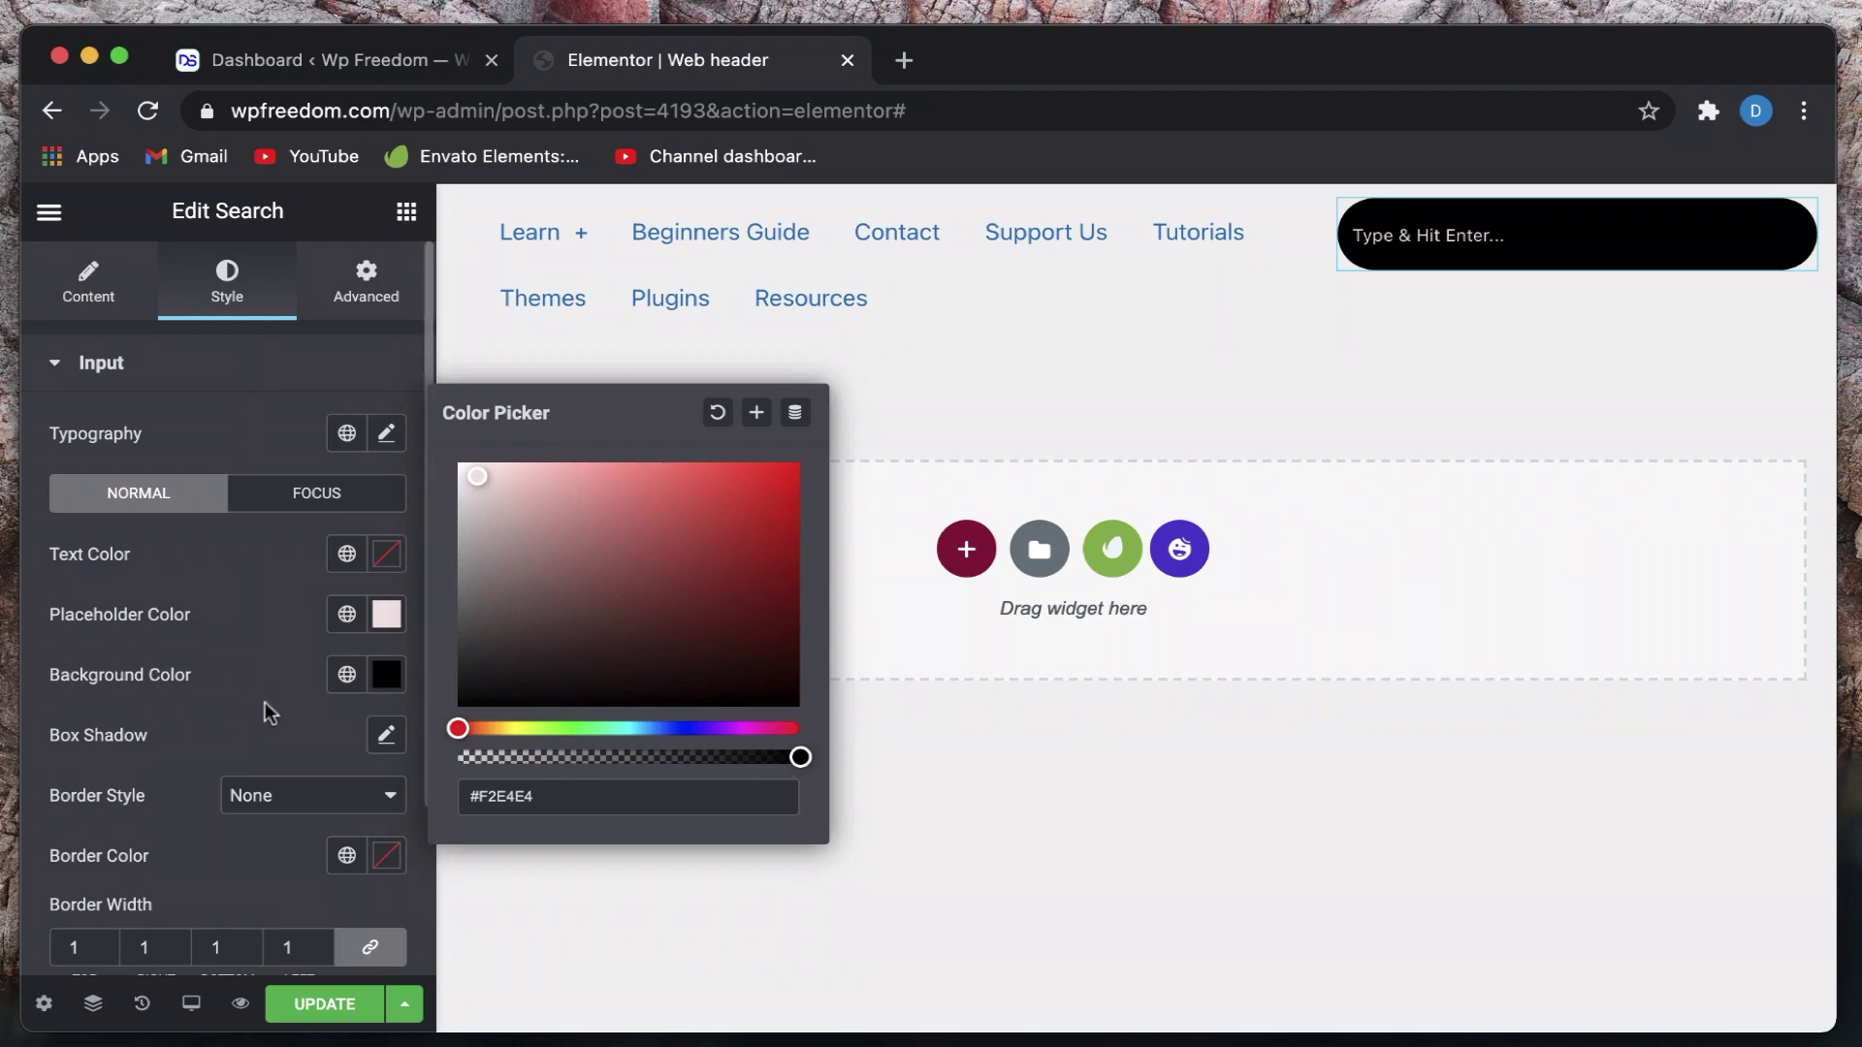
left_click(265, 703)
left_click(450, 617)
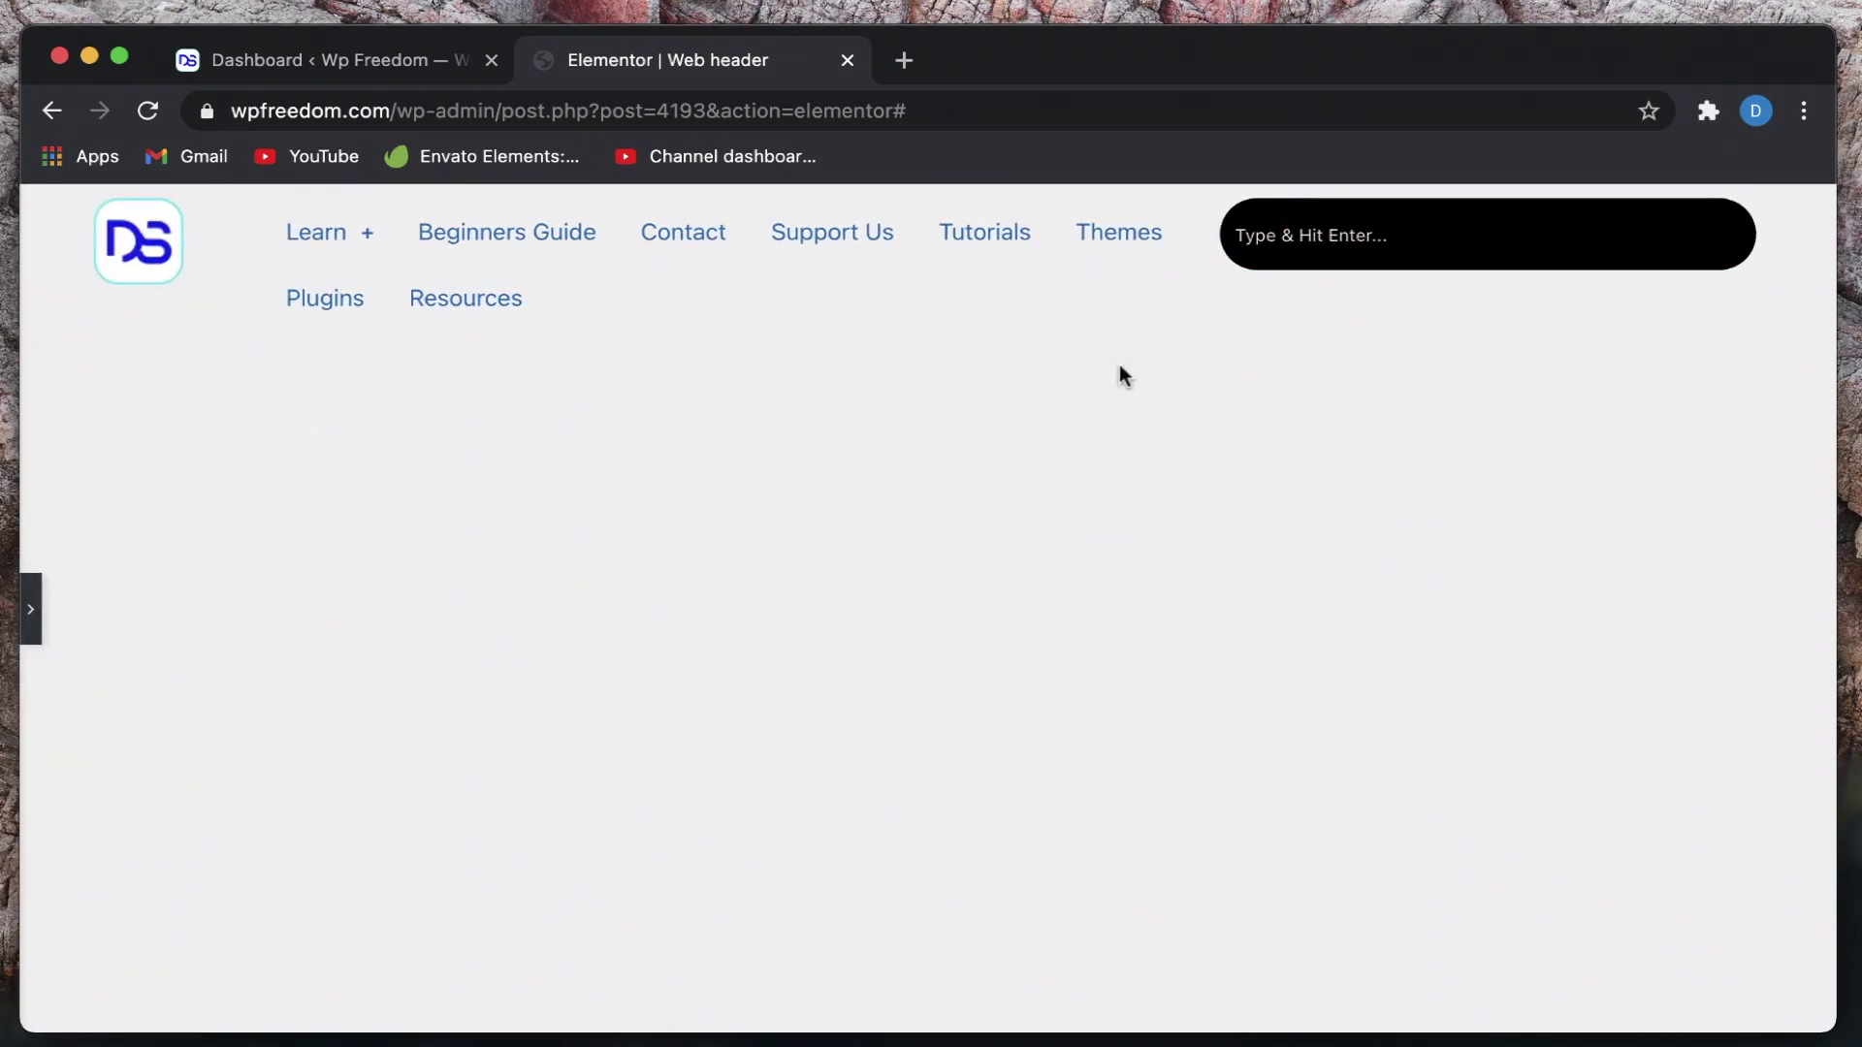
left_click(30, 609)
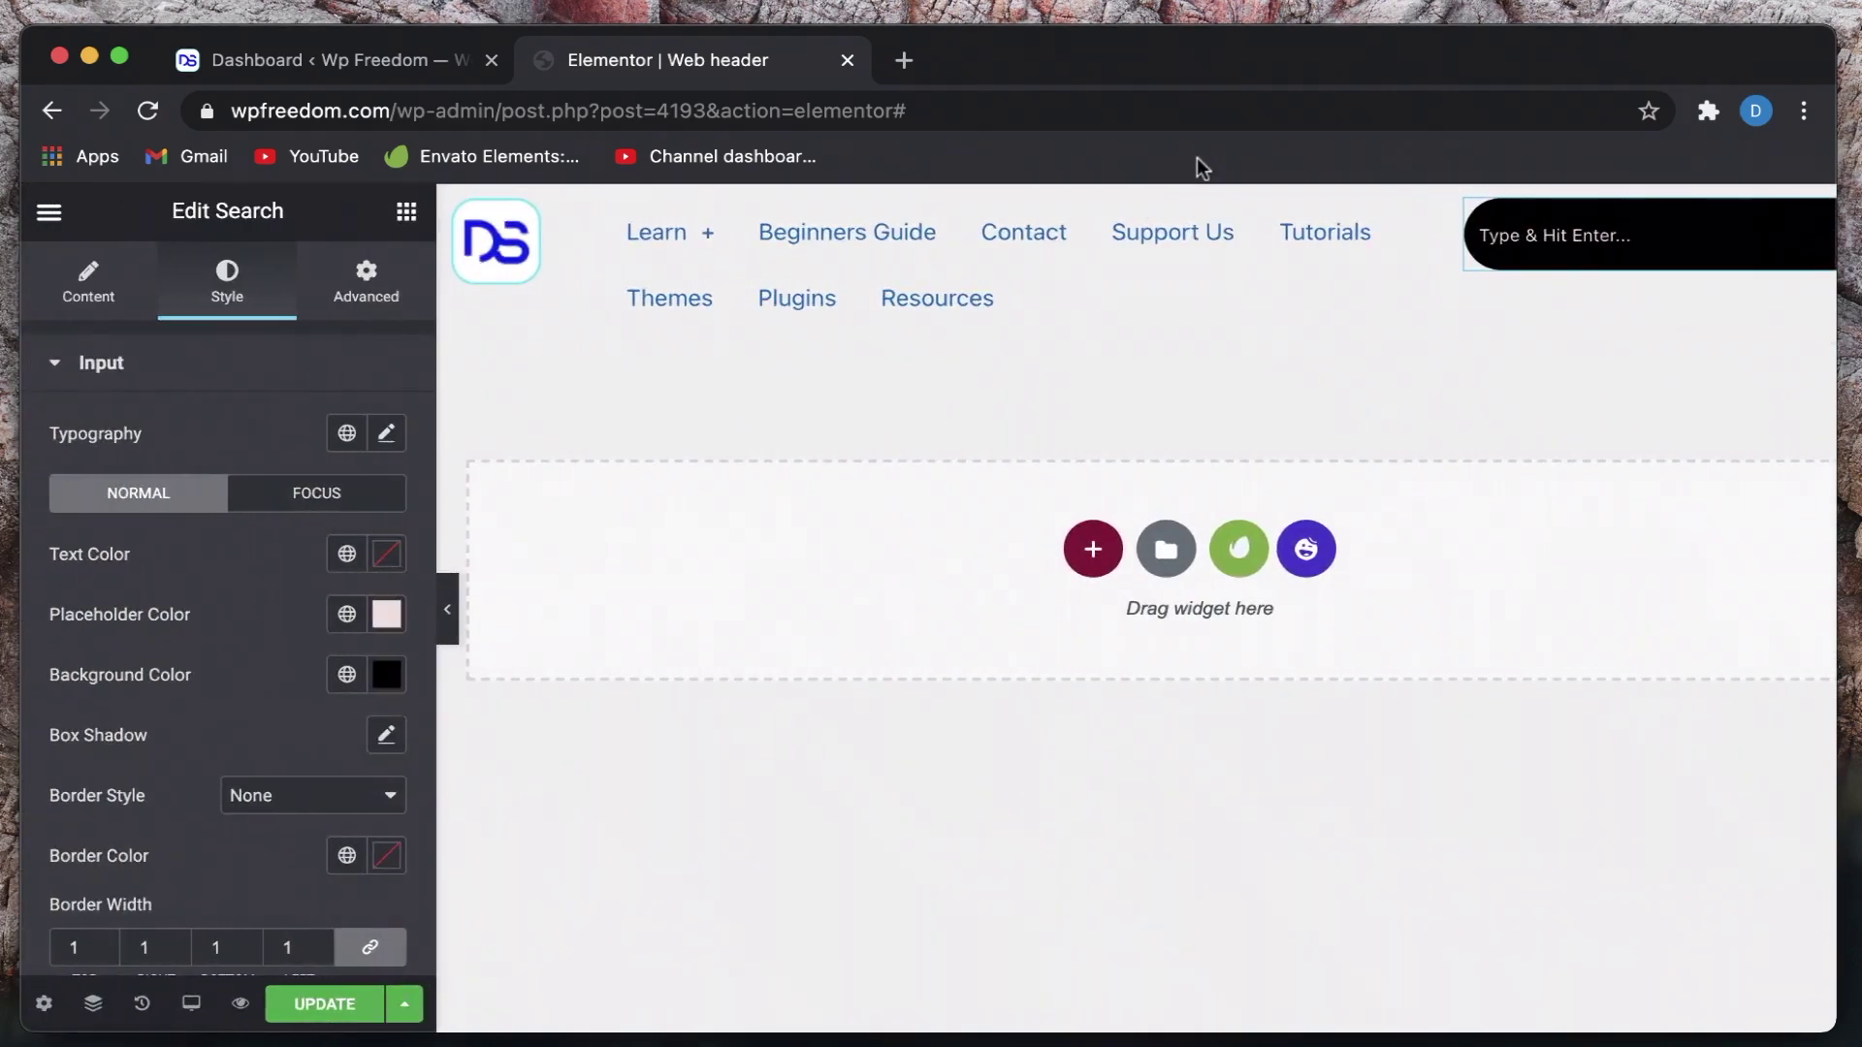
Give the header section a classic #F6F6F6 background colour and update the header
left_click(1200, 206)
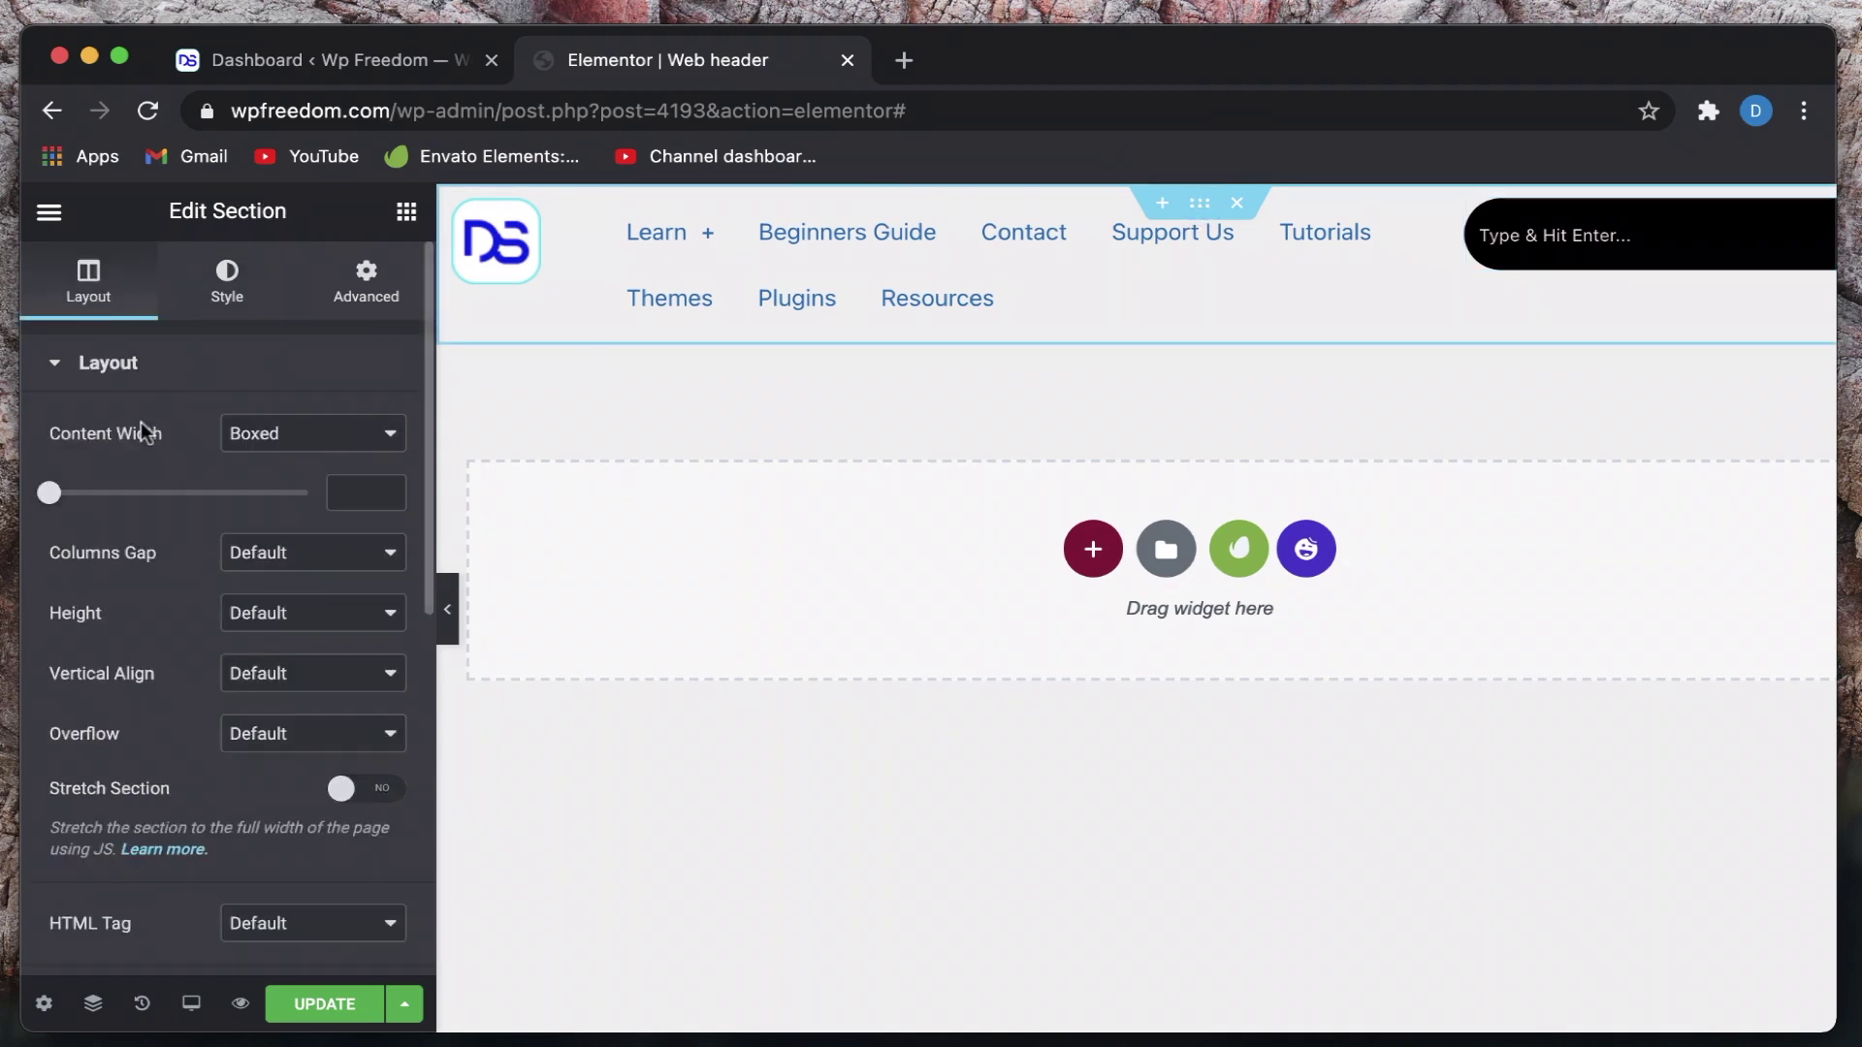
left_click(254, 281)
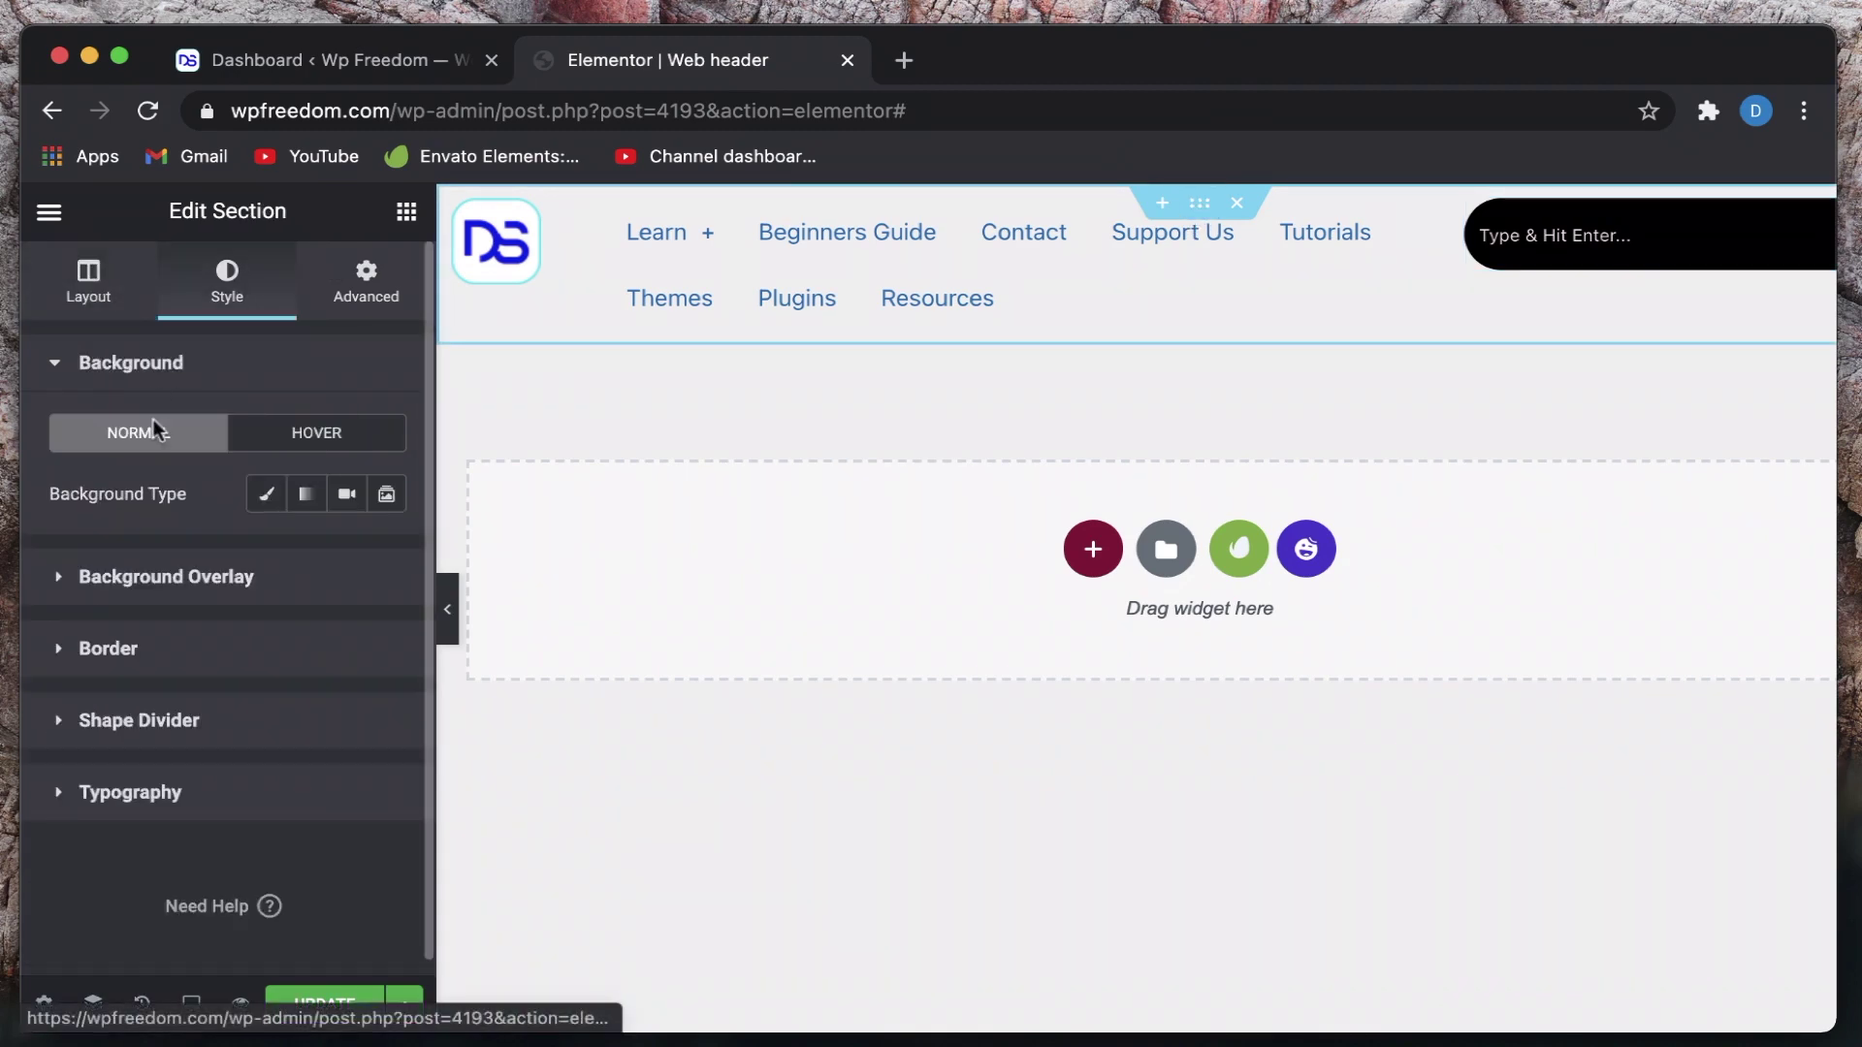
left_click(264, 496)
left_click(389, 558)
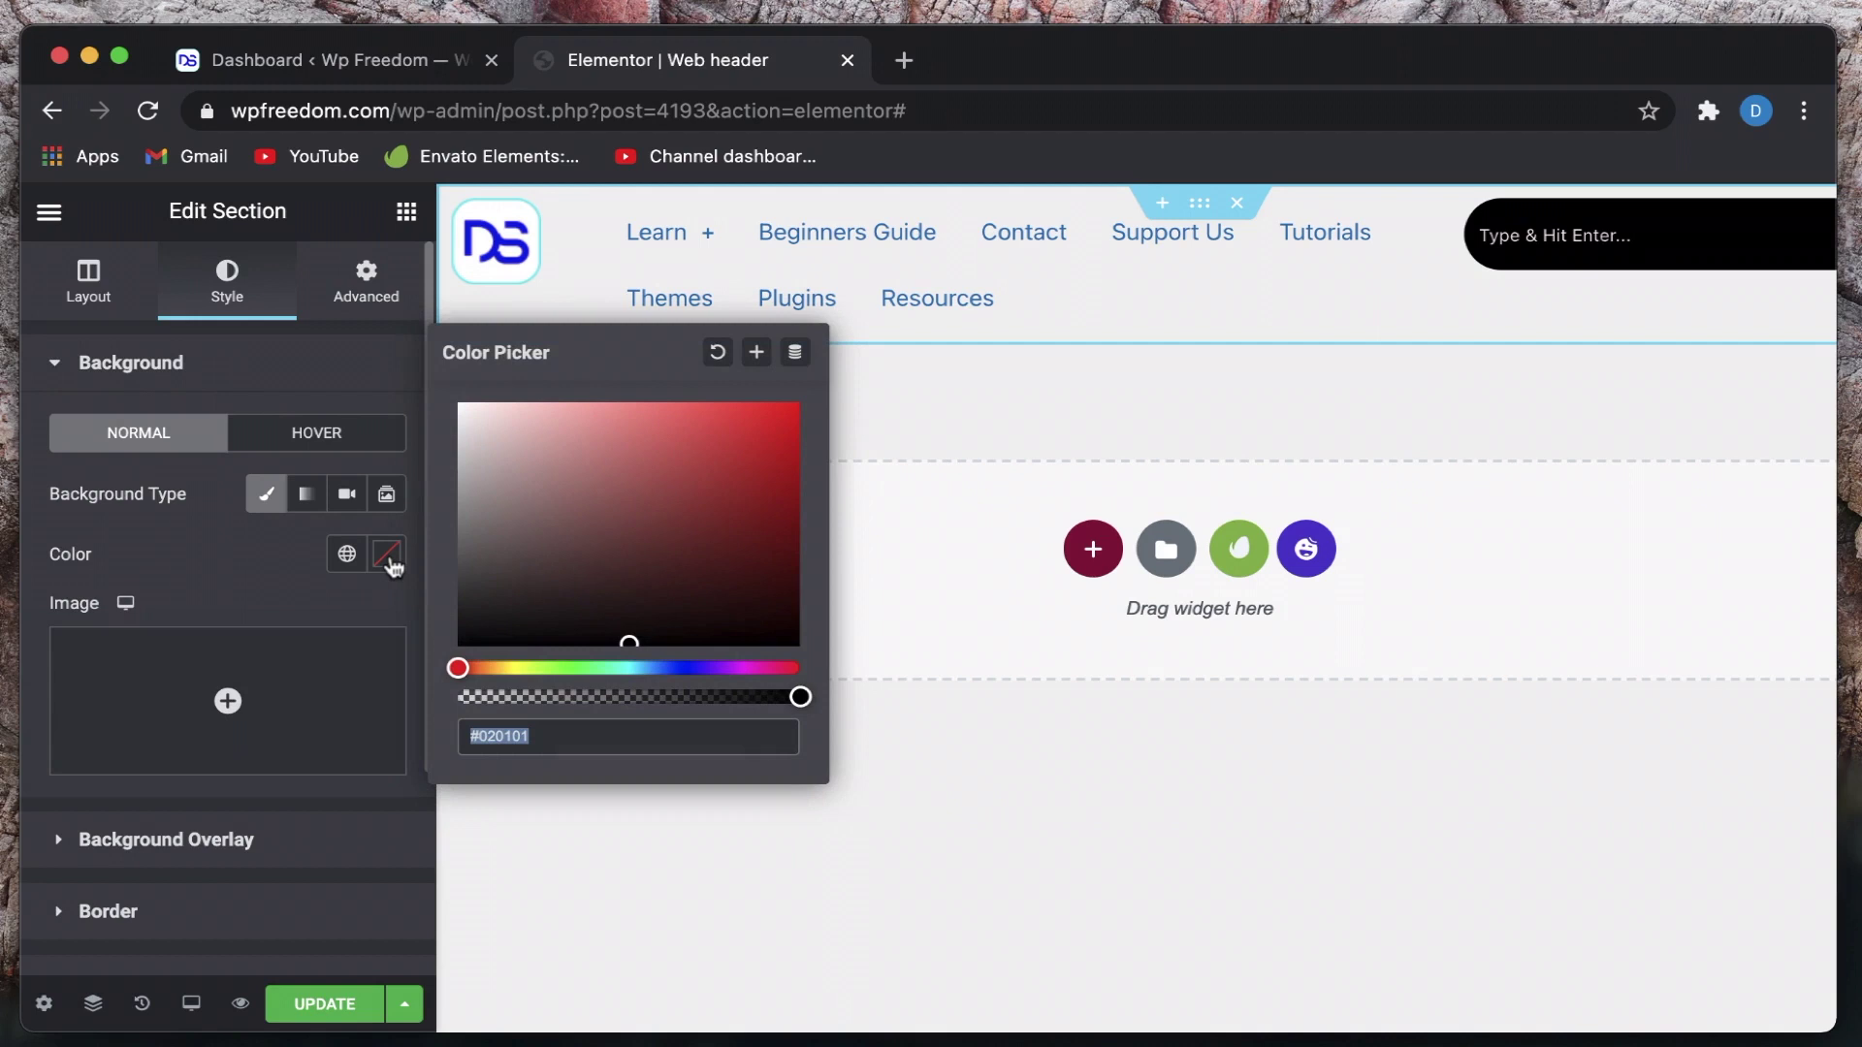
left_click_drag(495, 455, 441, 419)
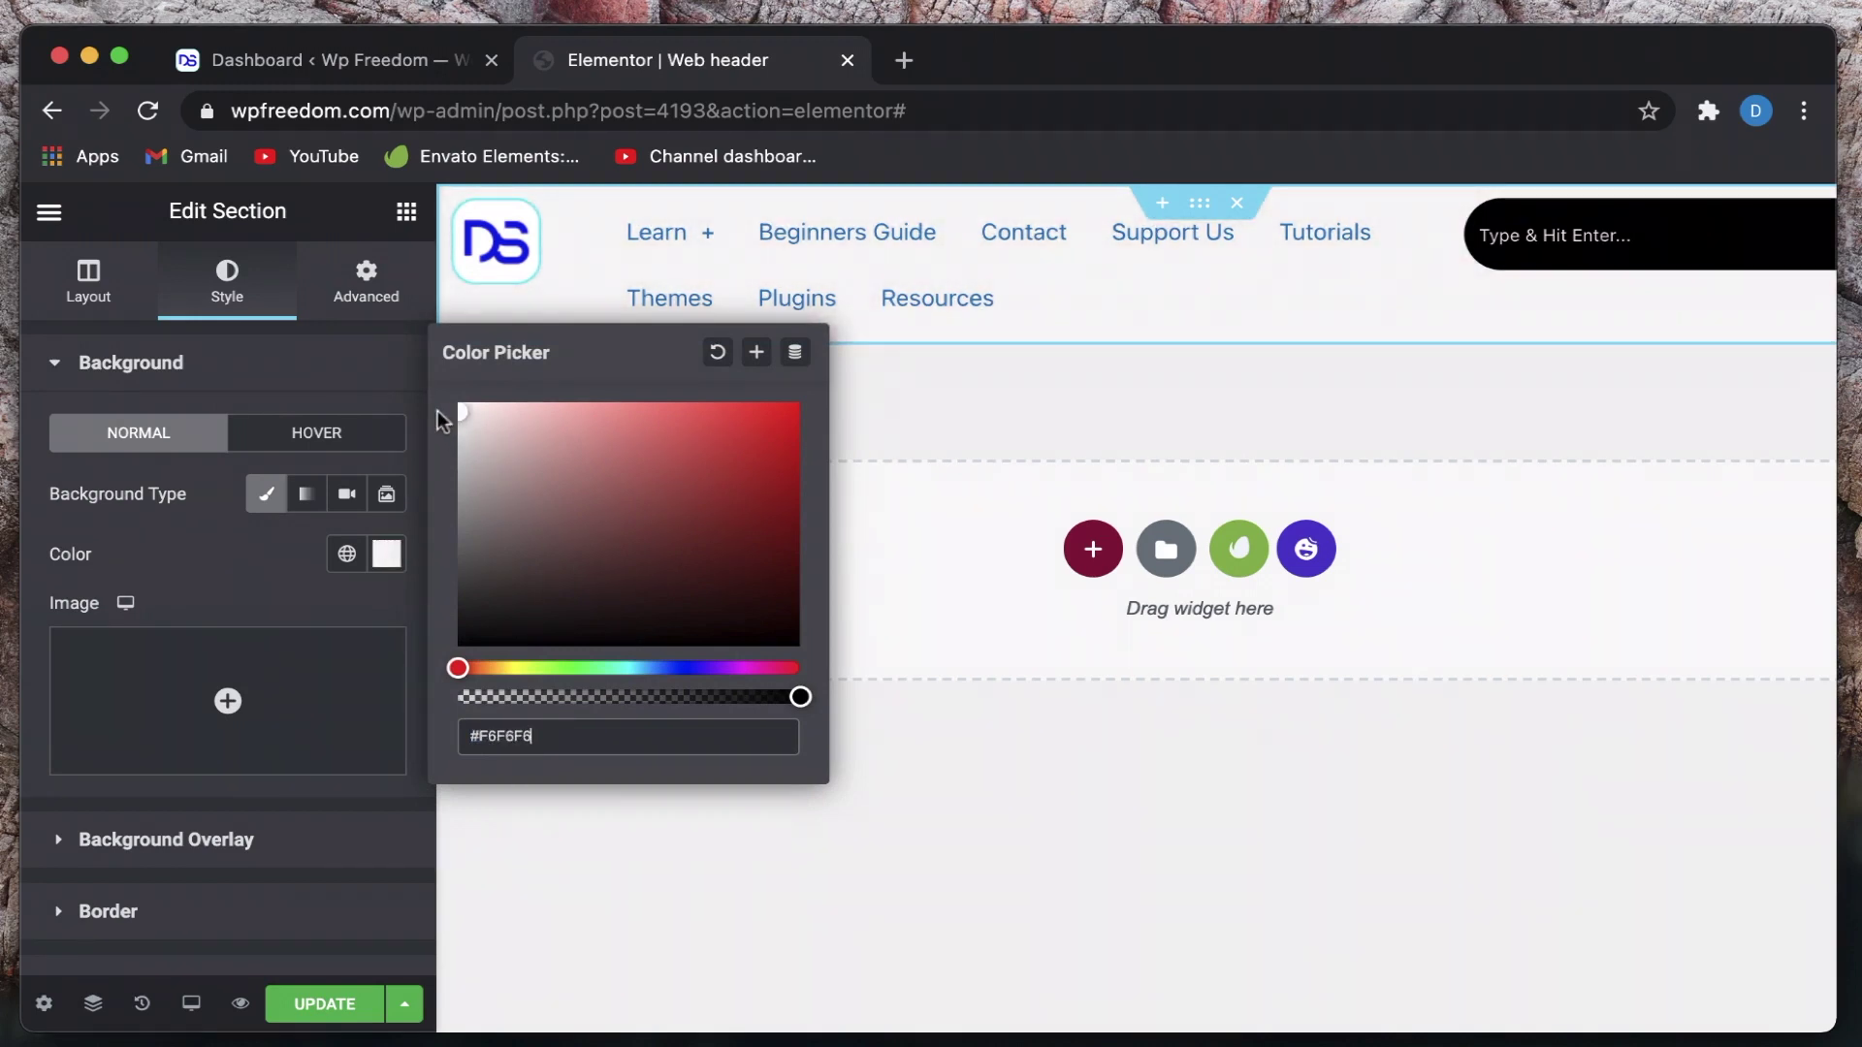
left_click(221, 567)
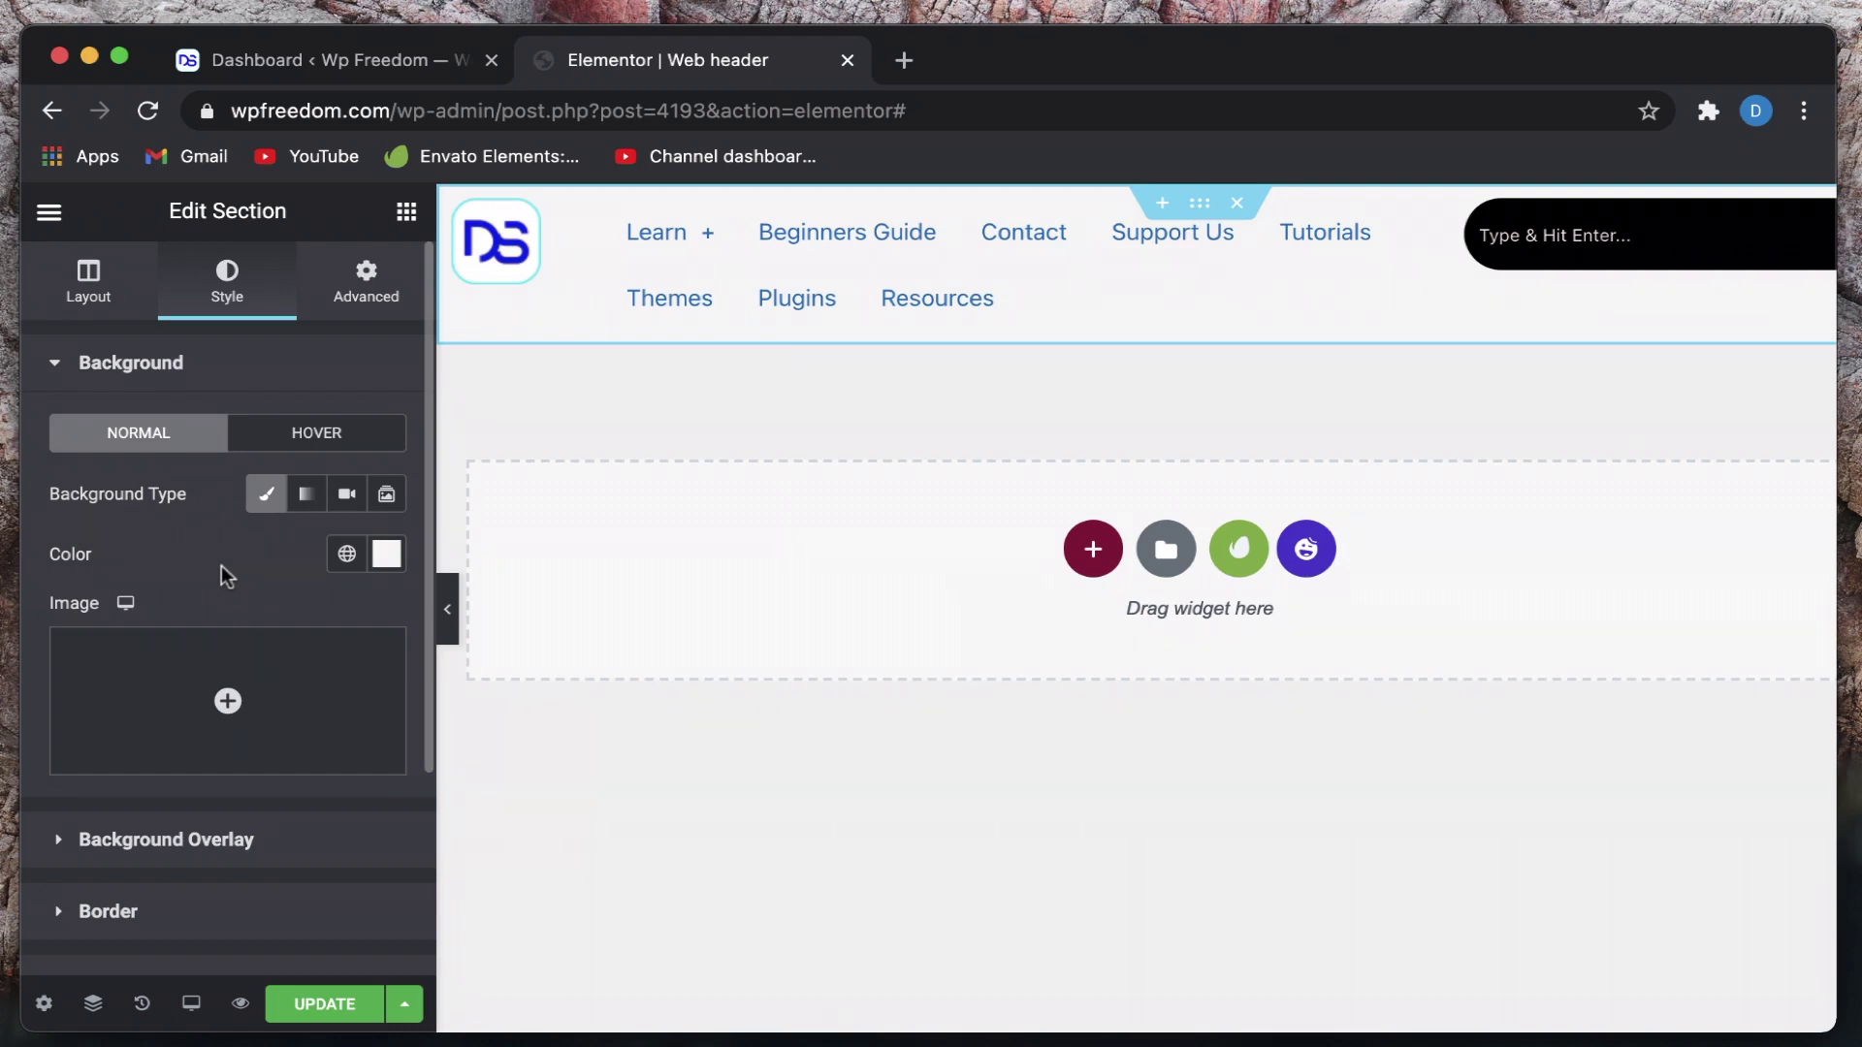
left_click(300, 1005)
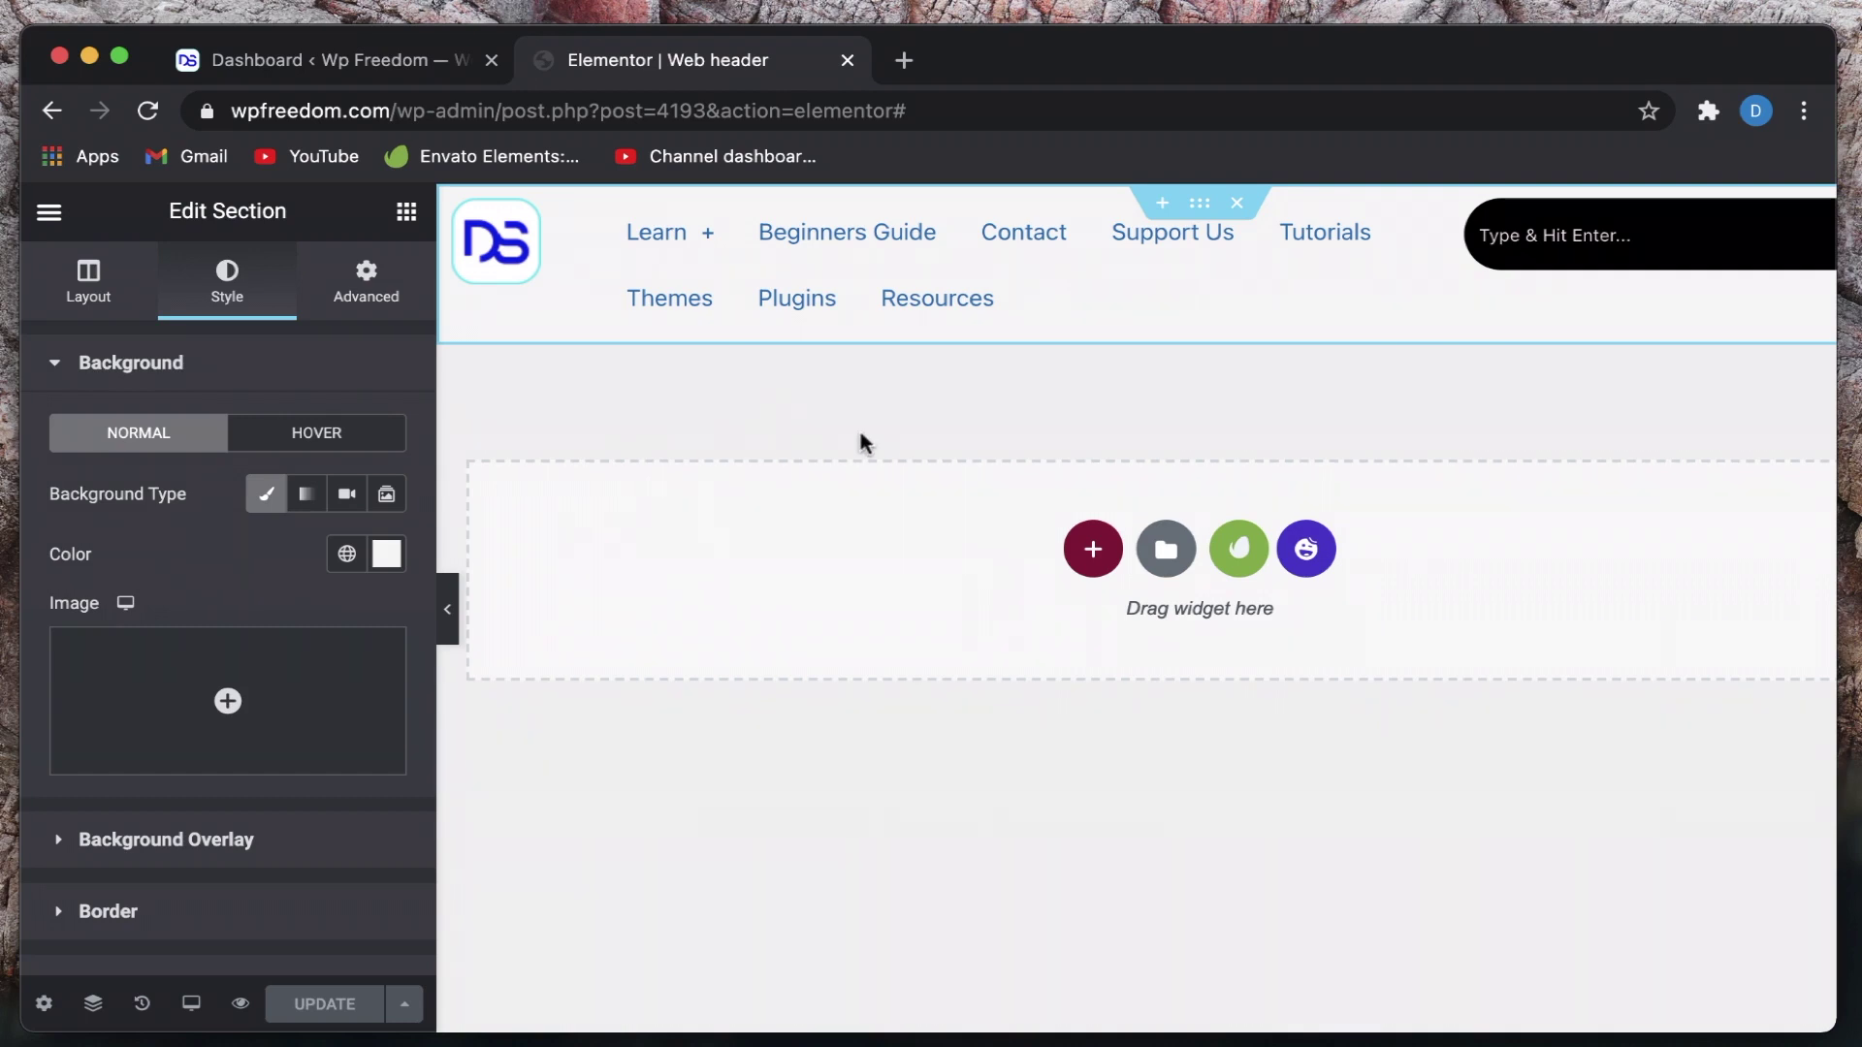
scroll(1184, 470, "right", 3)
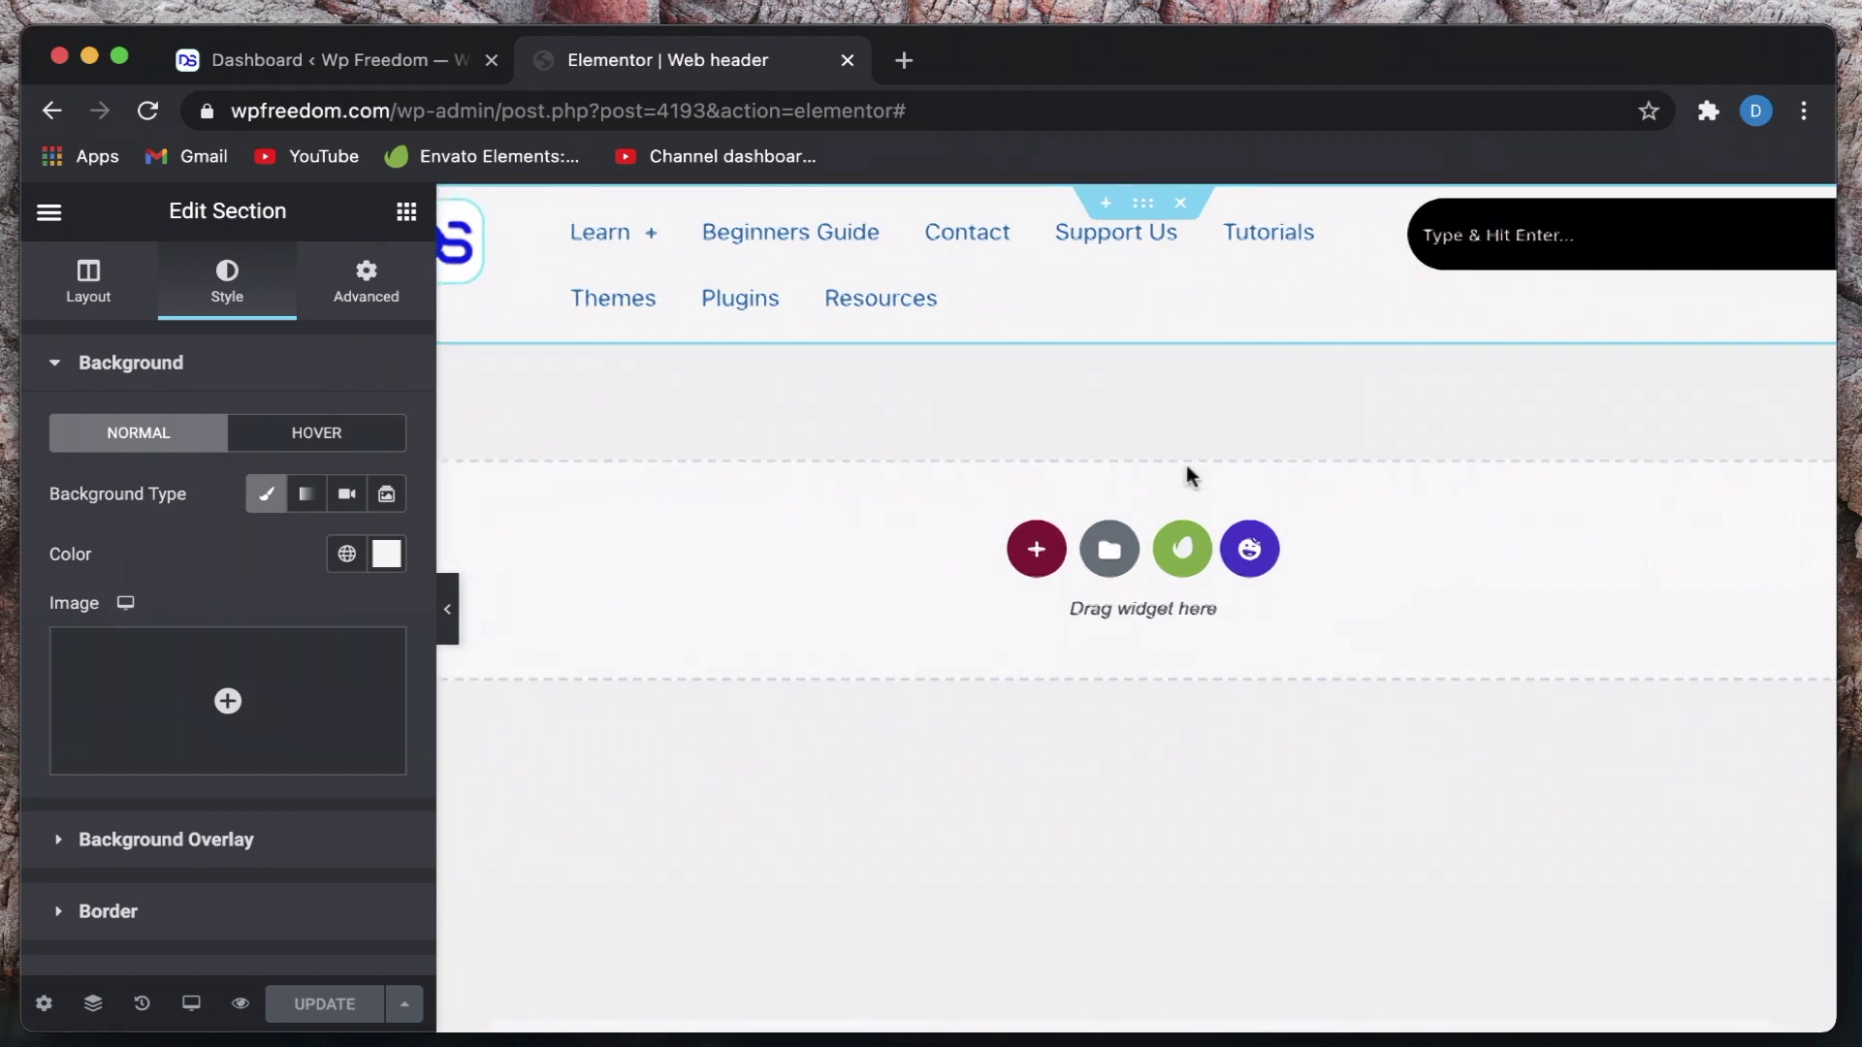
scroll(814, 462, "left", 3)
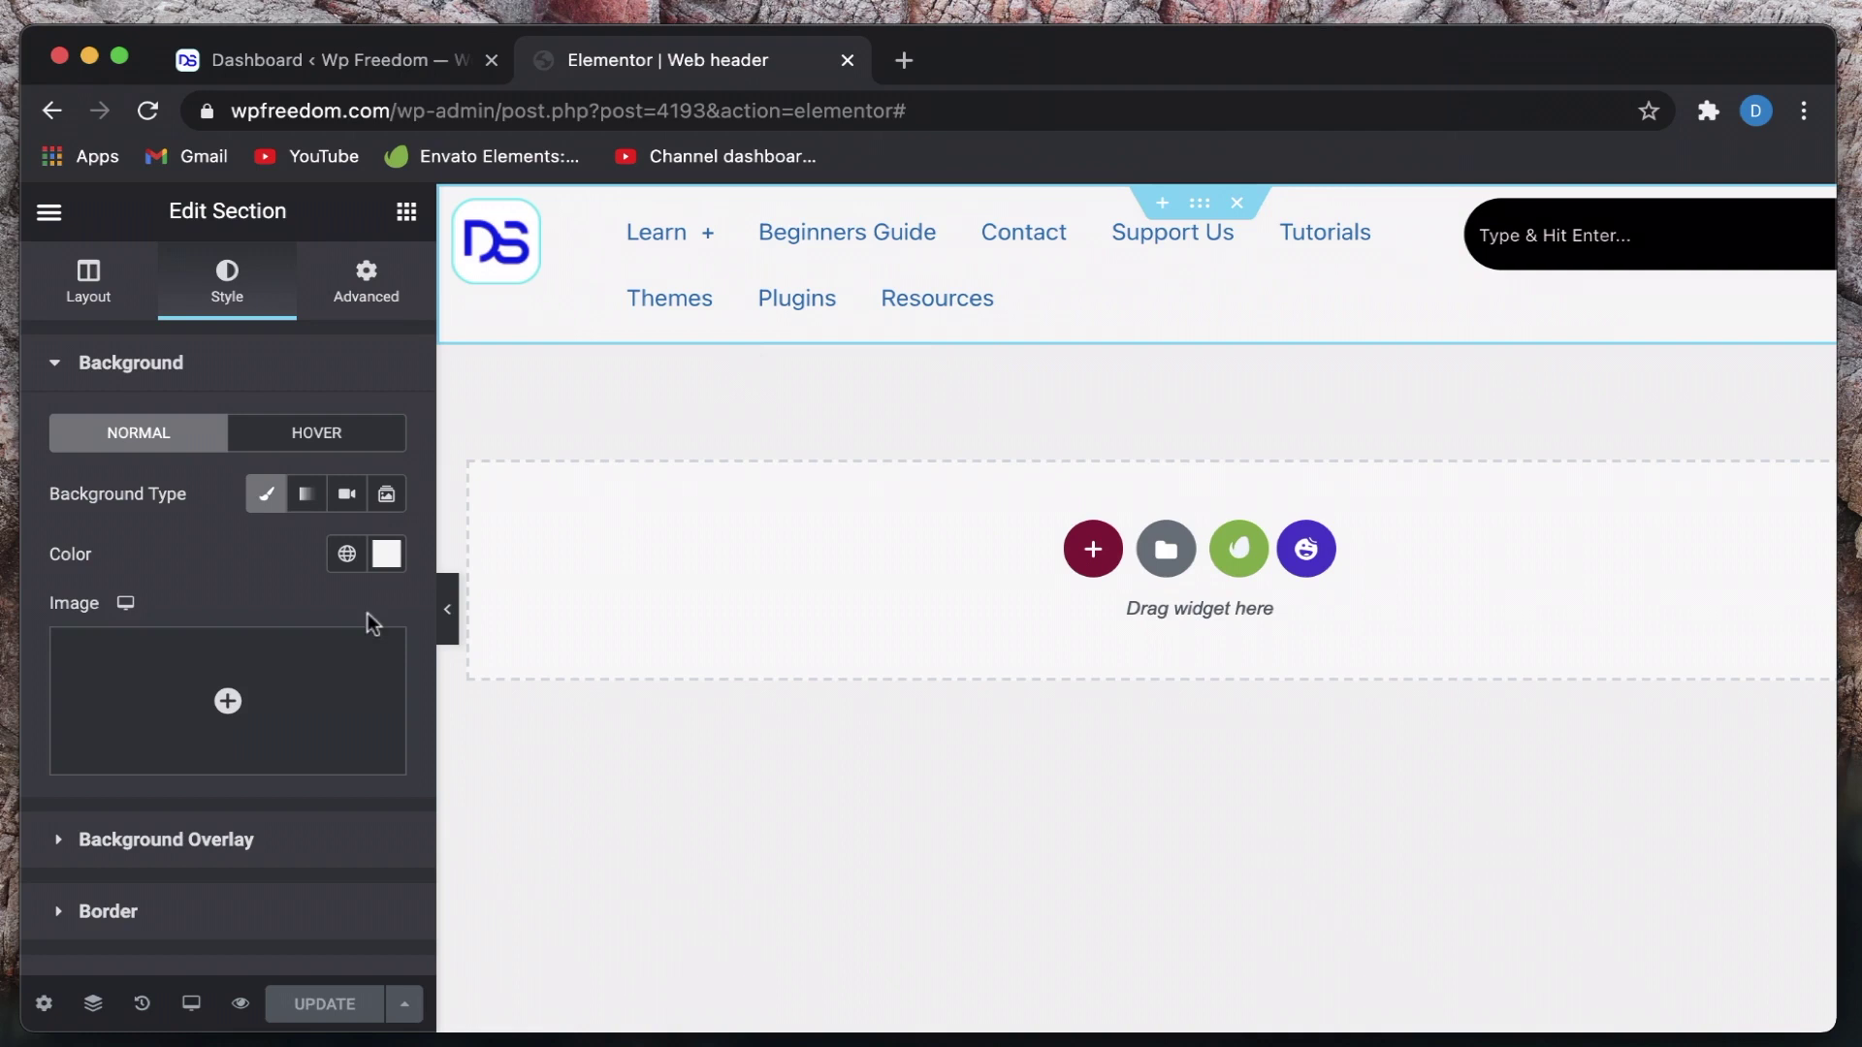
Switch to the mobile preview and set the column widths to 30, 40 and 10
mouse_move(191, 1002)
left_click(199, 896)
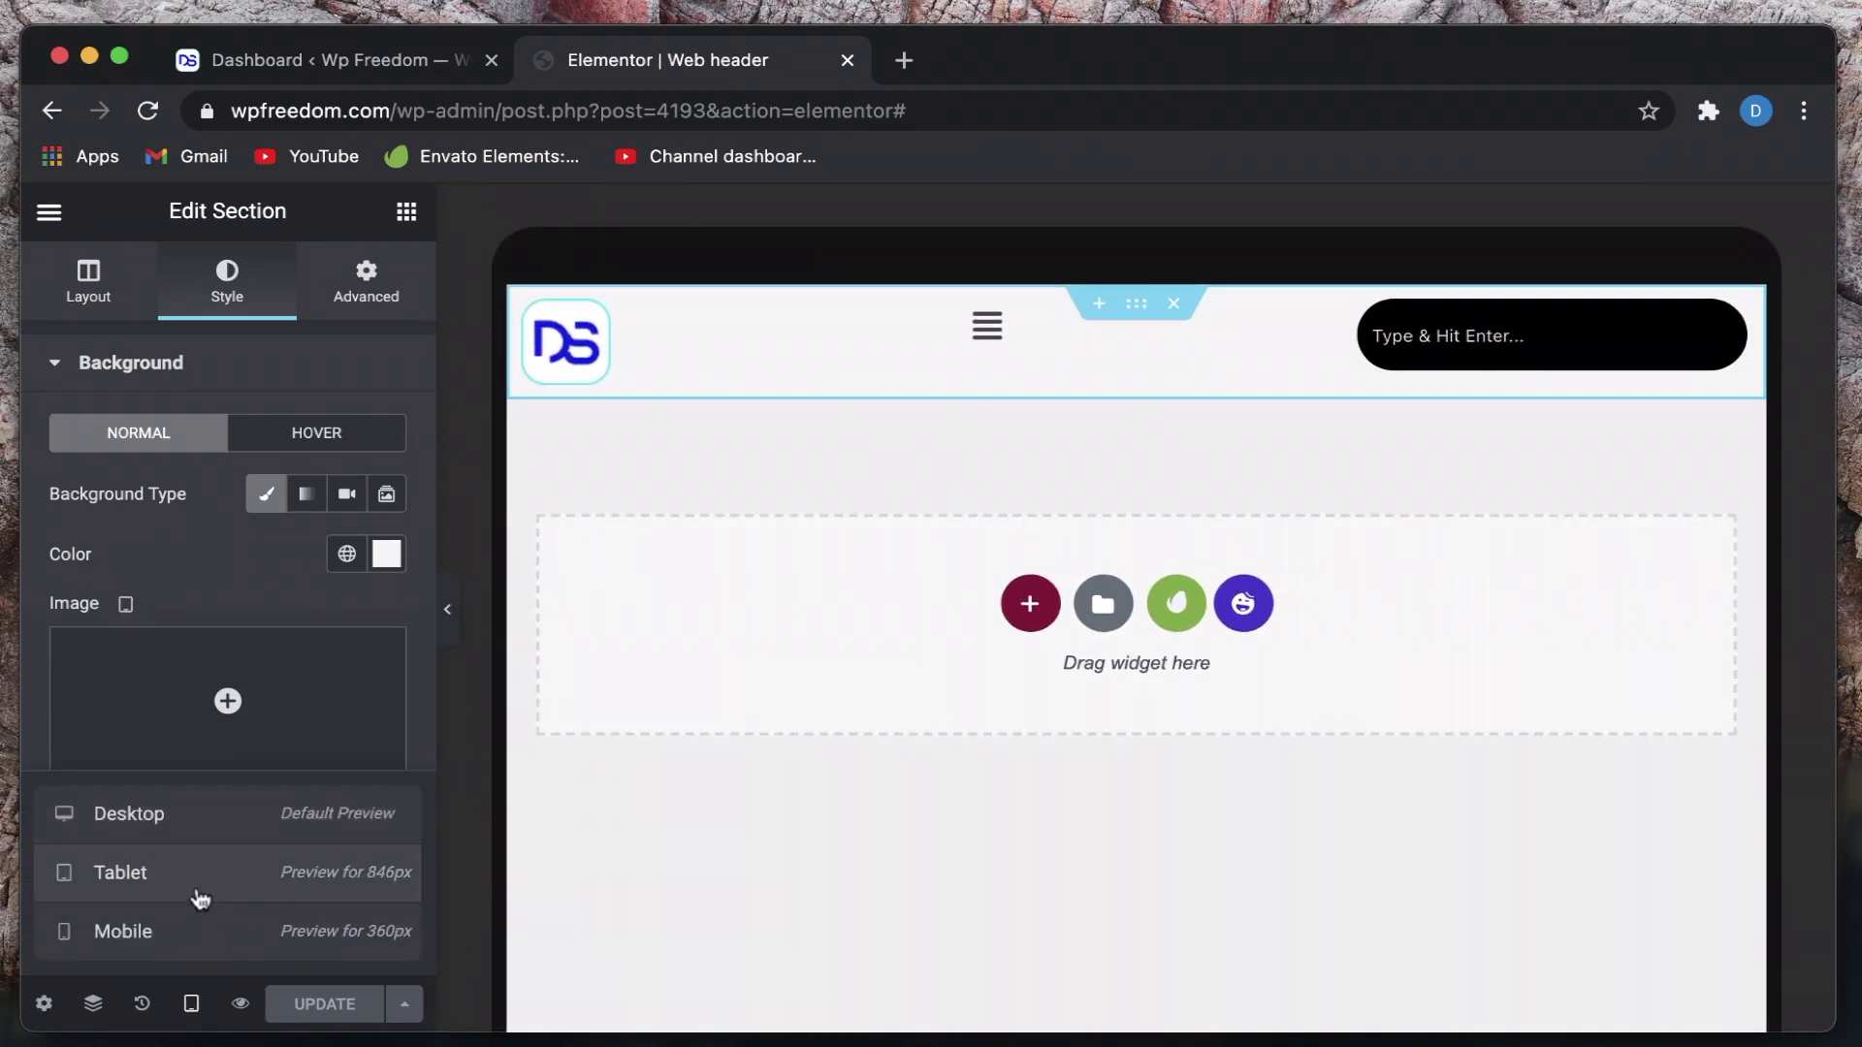
left_click(210, 941)
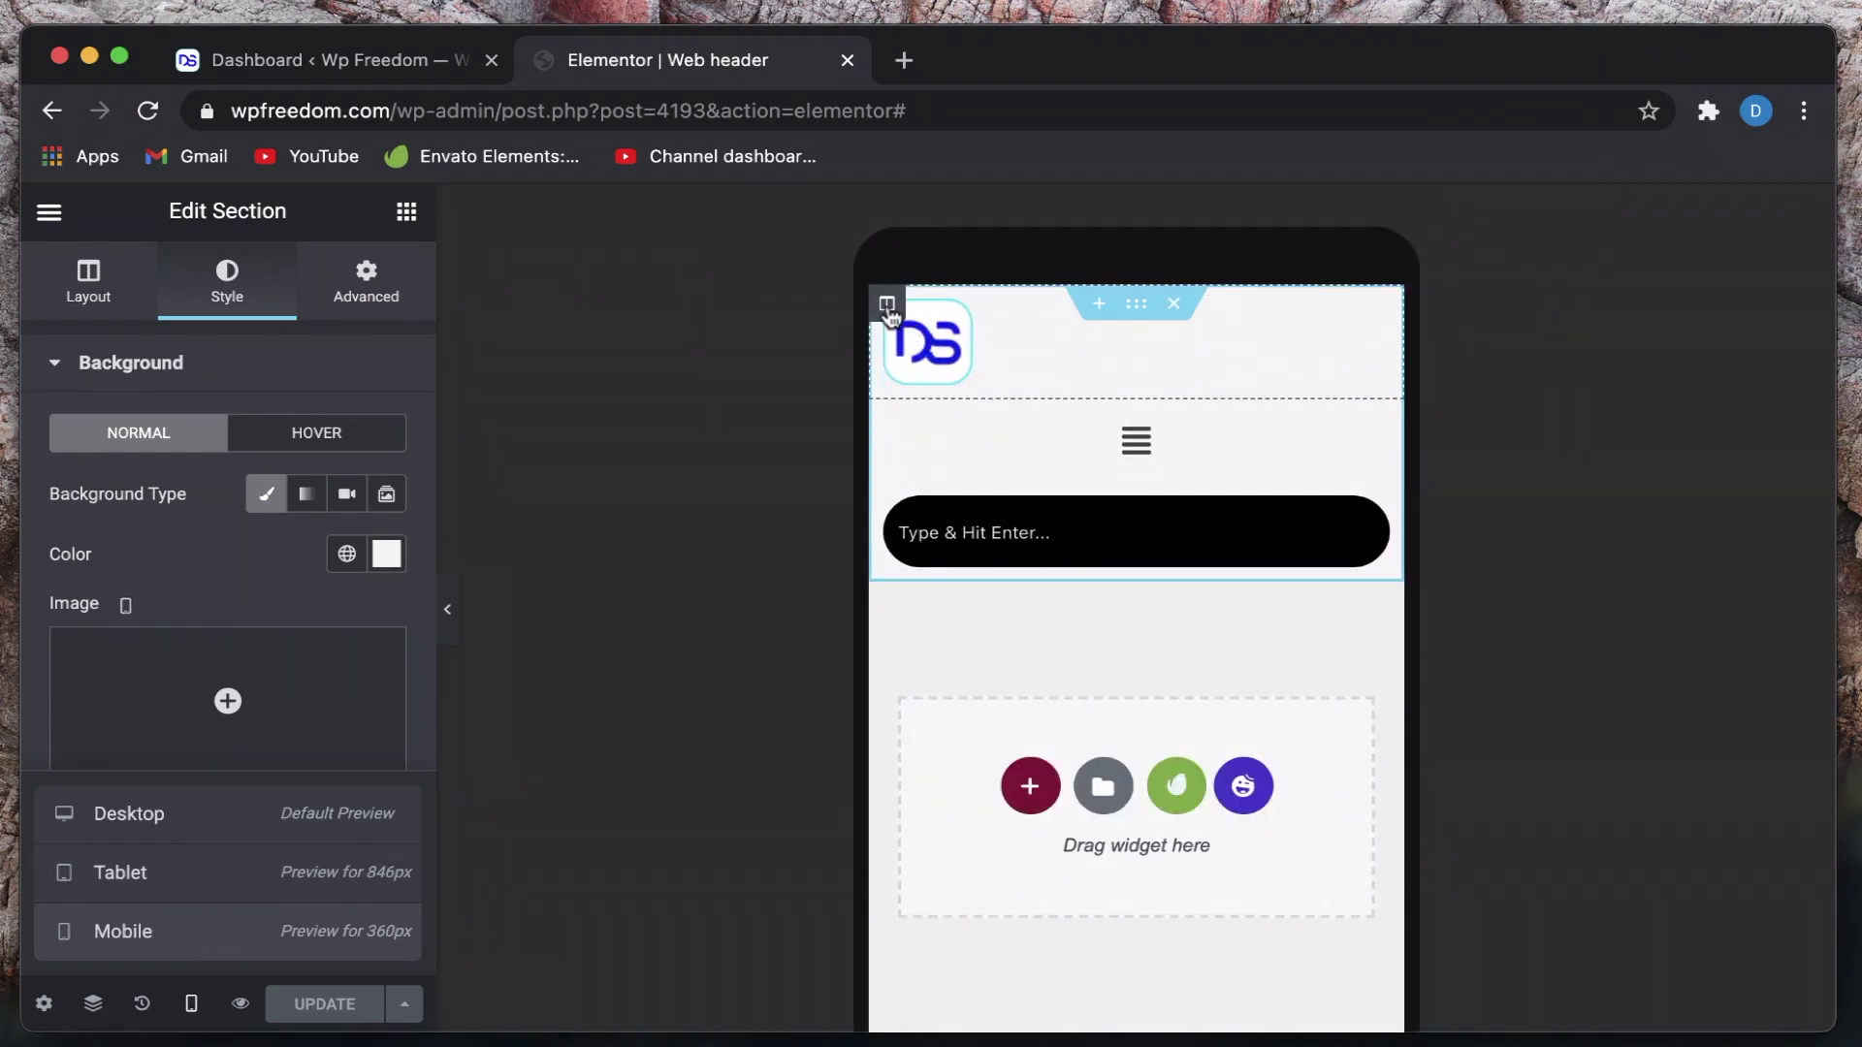
left_click(887, 302)
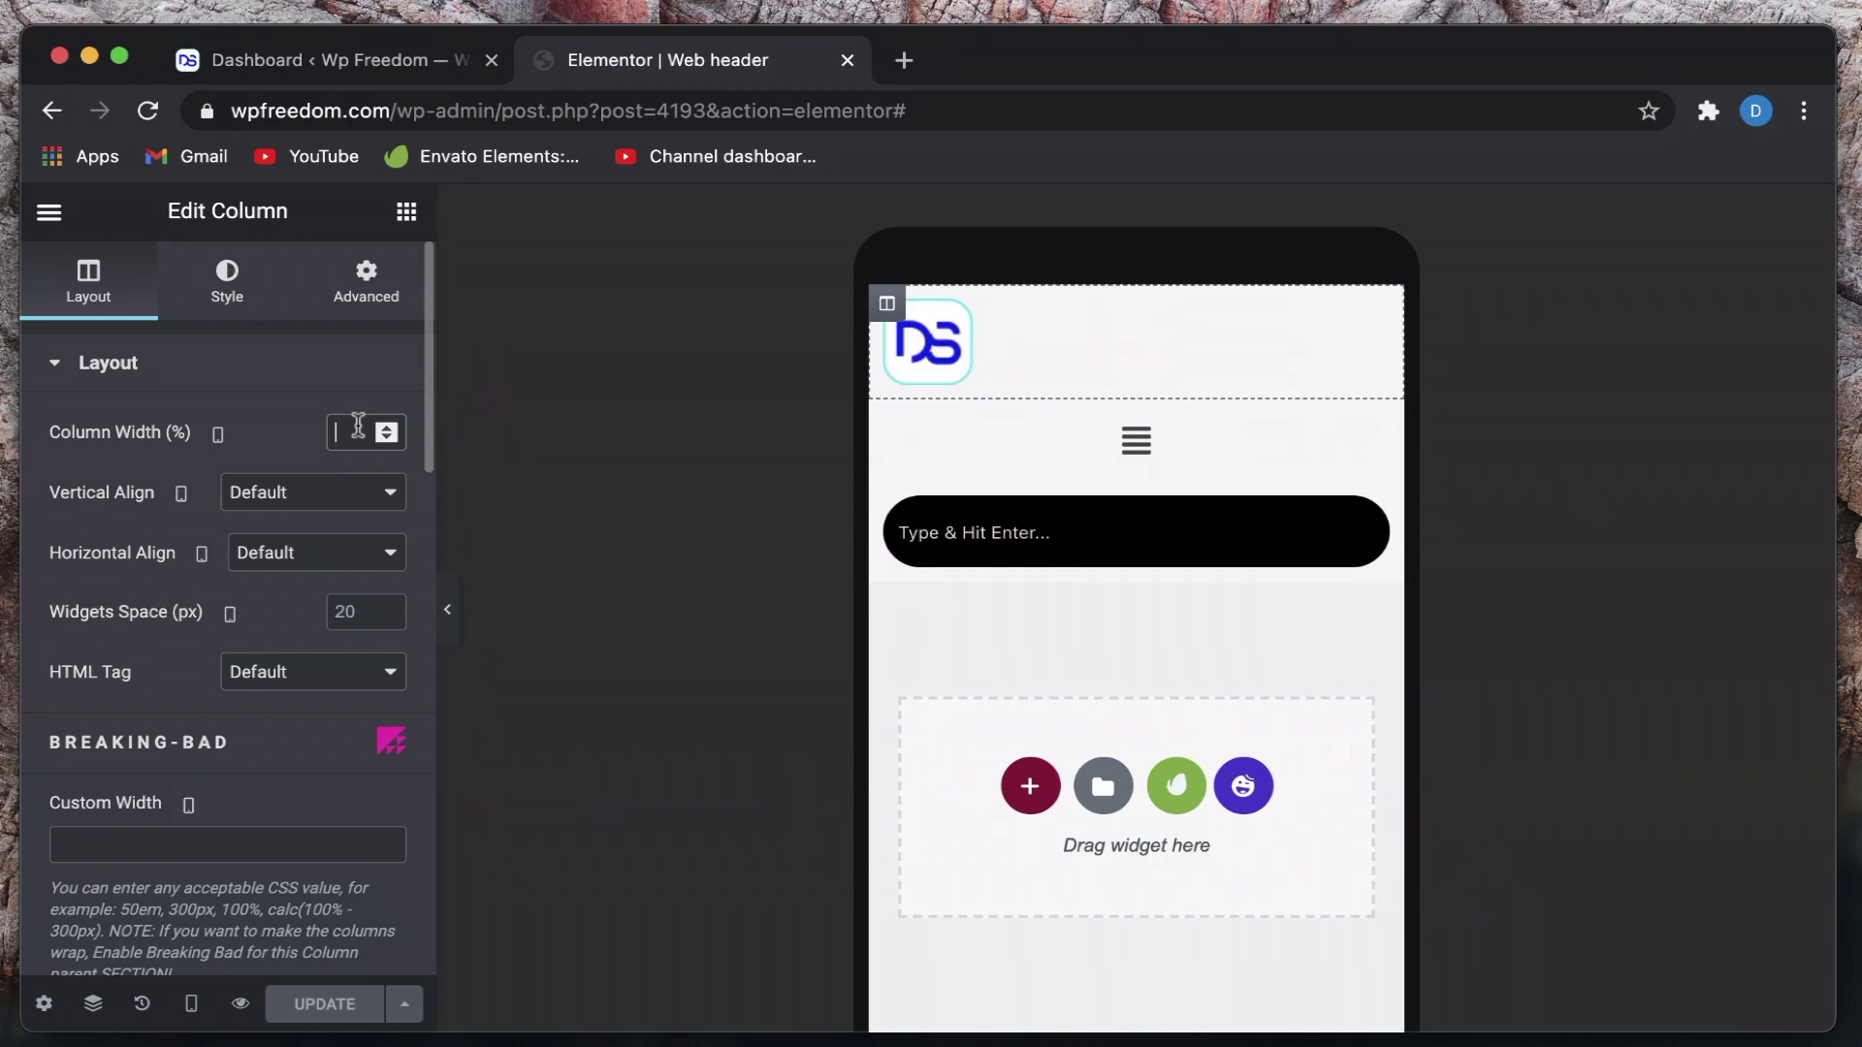
type("30")
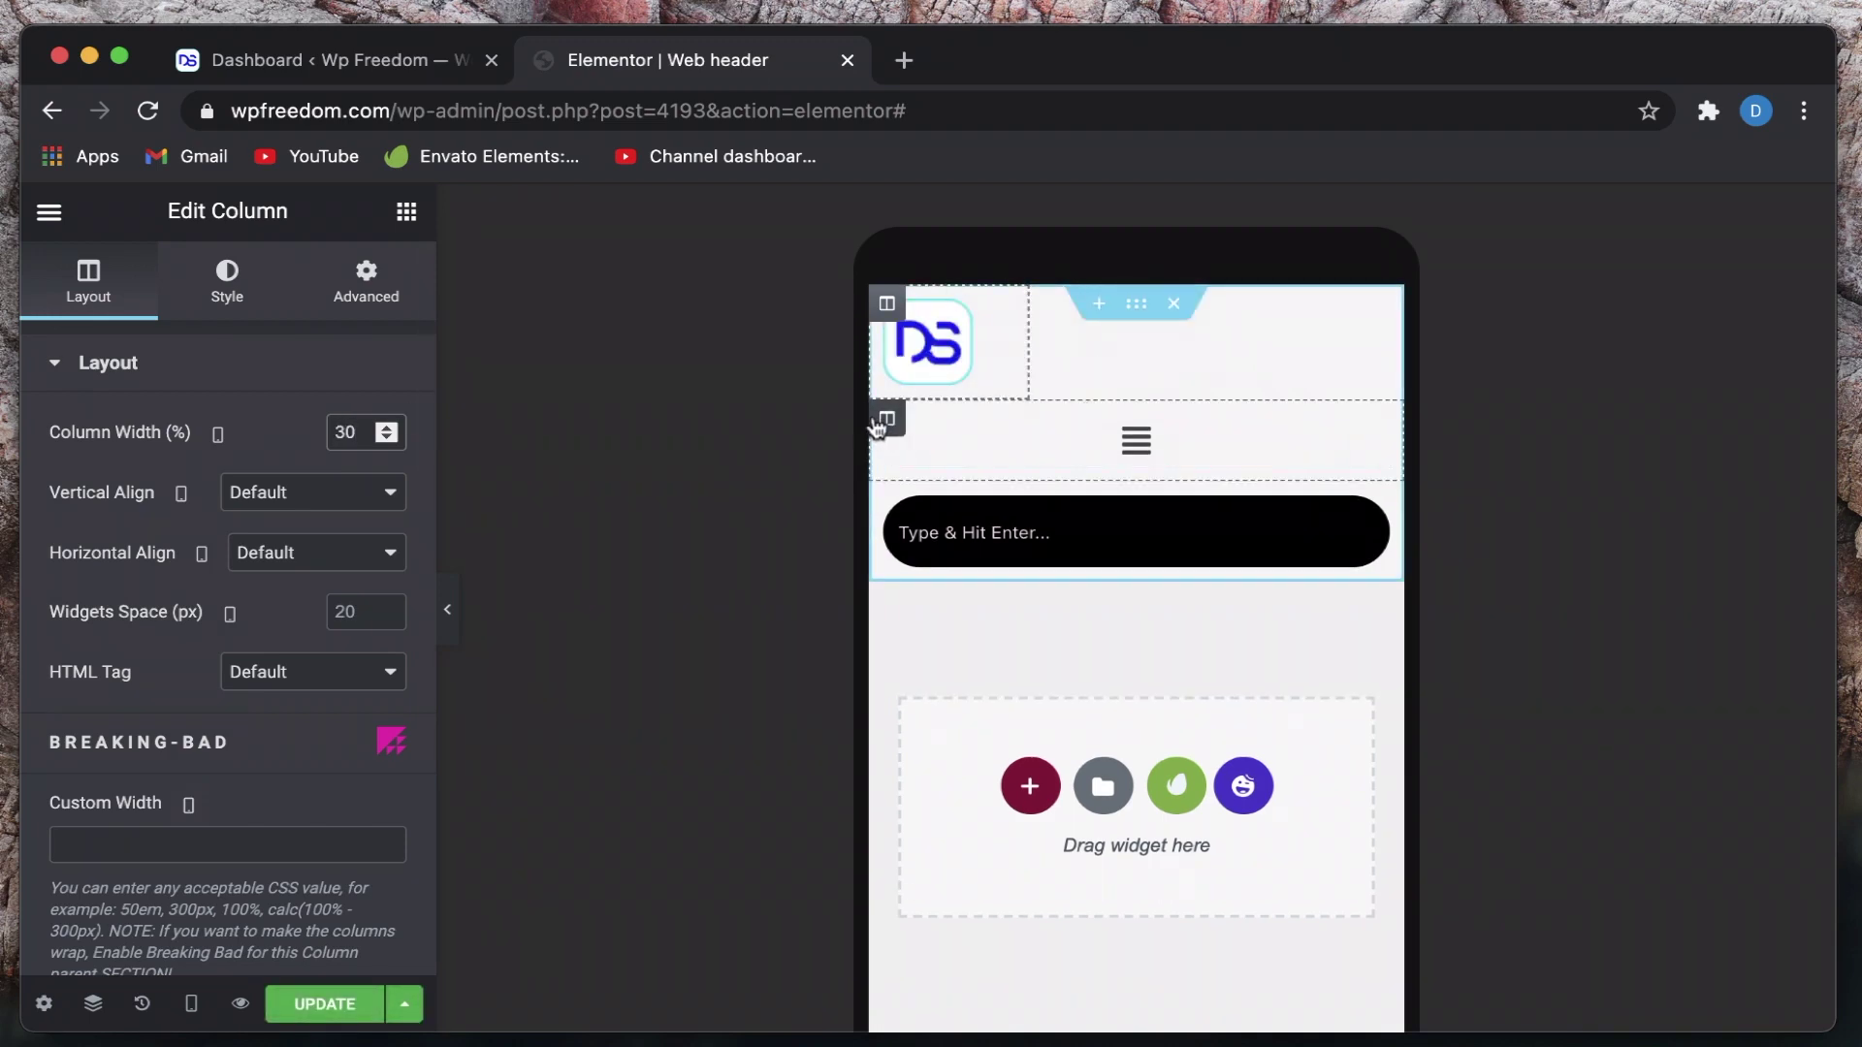
key("BackSpace")
key("BackSpace")
type("30")
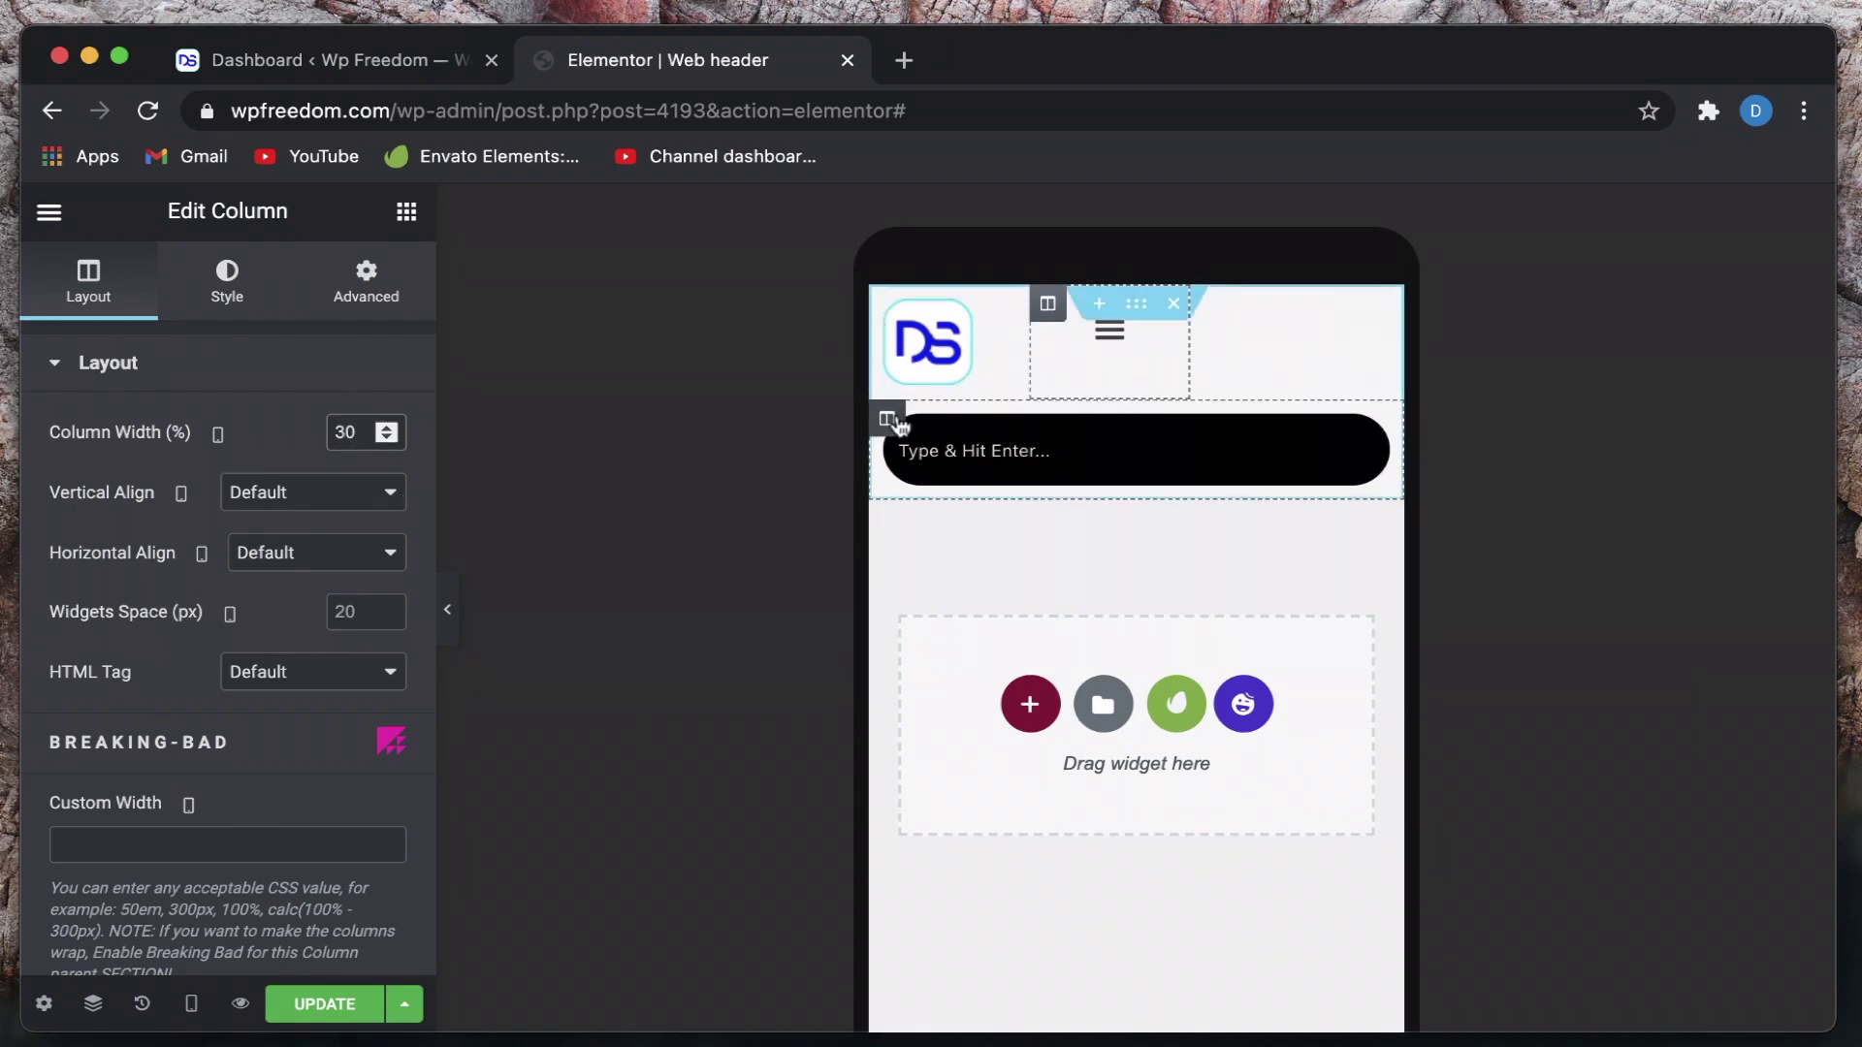
key("BackSpace")
key("BackSpace")
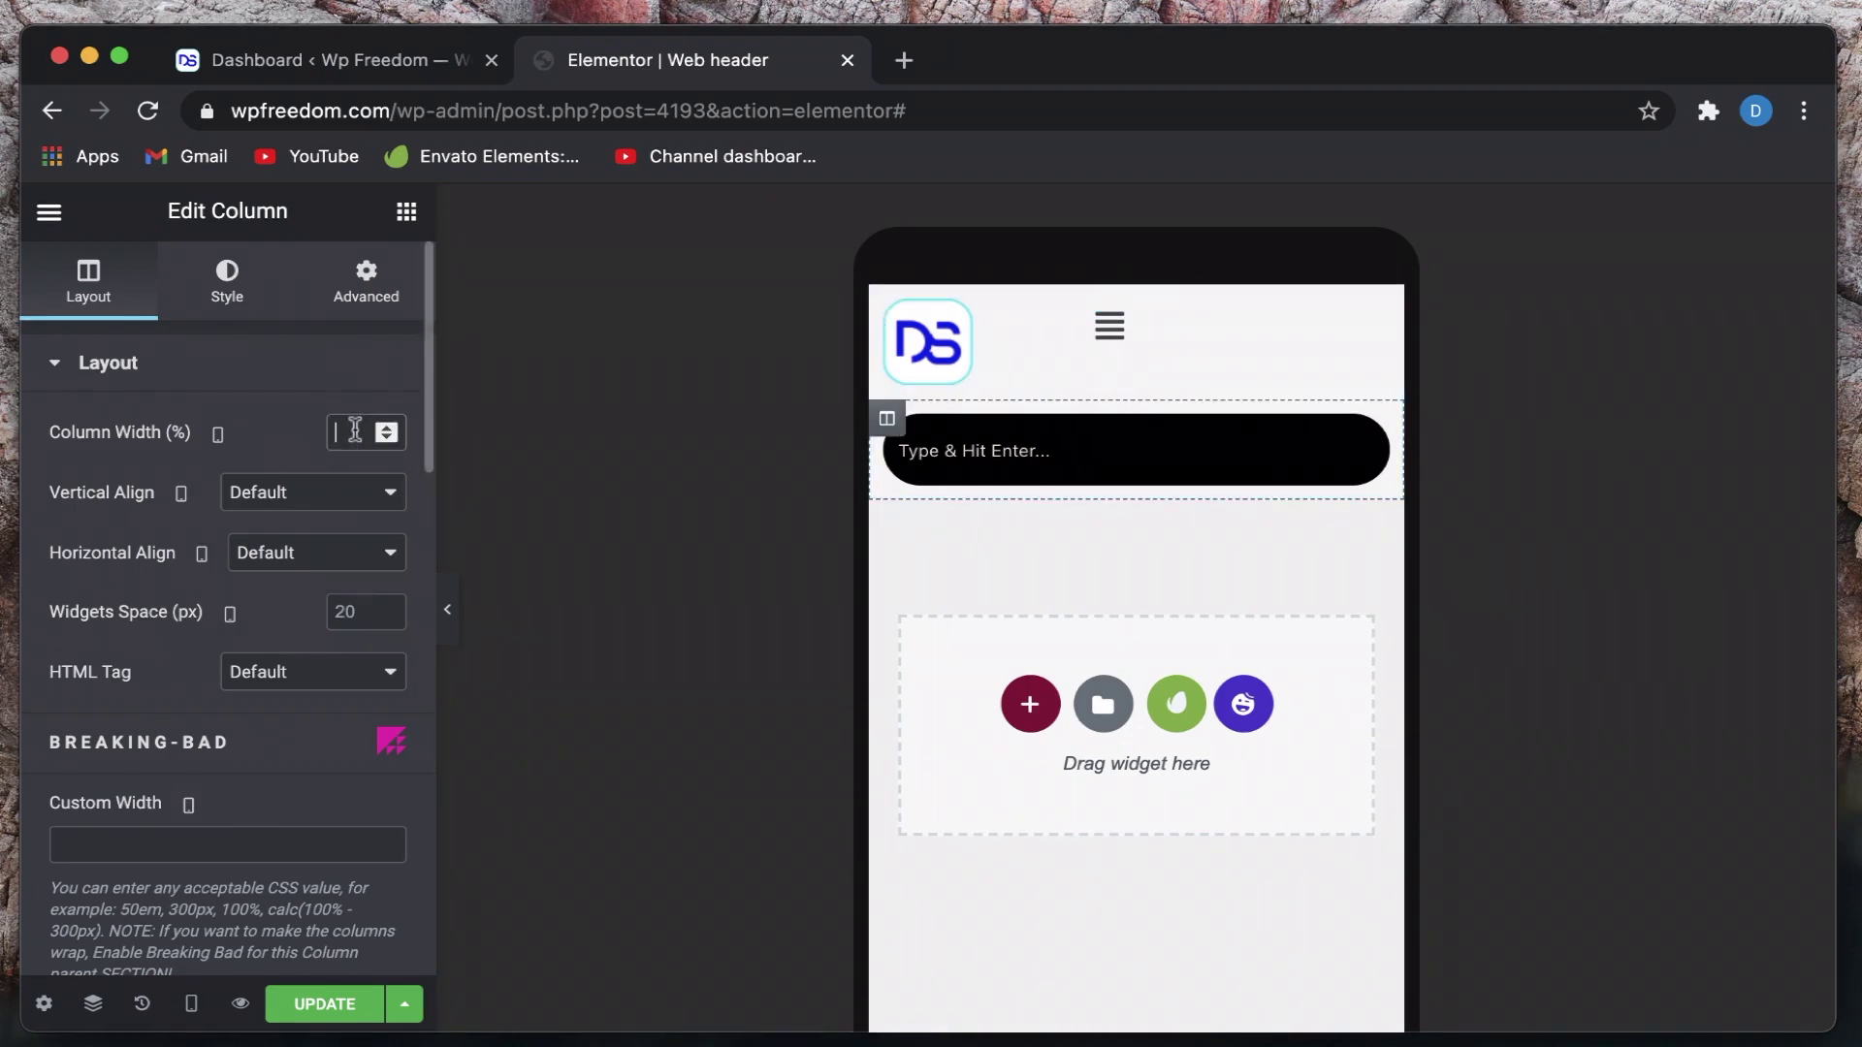
type("40")
mouse_move(1130, 347)
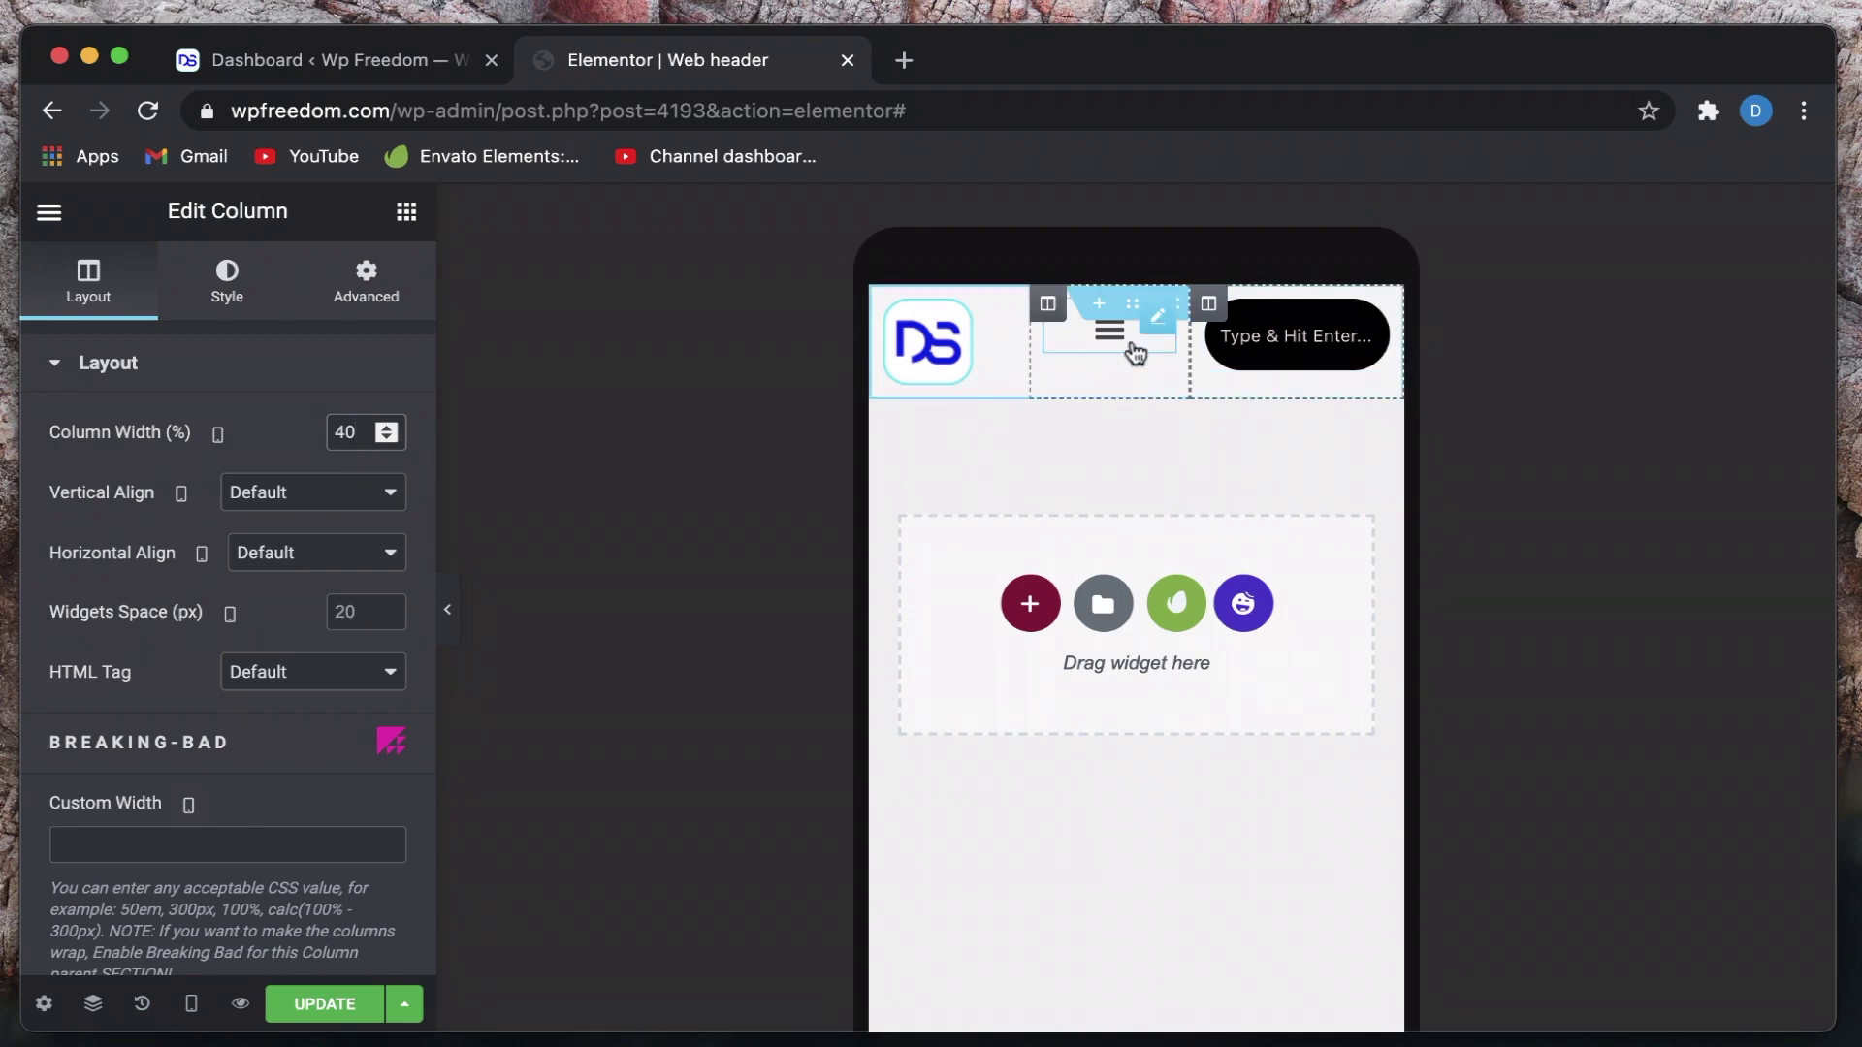
type("10")
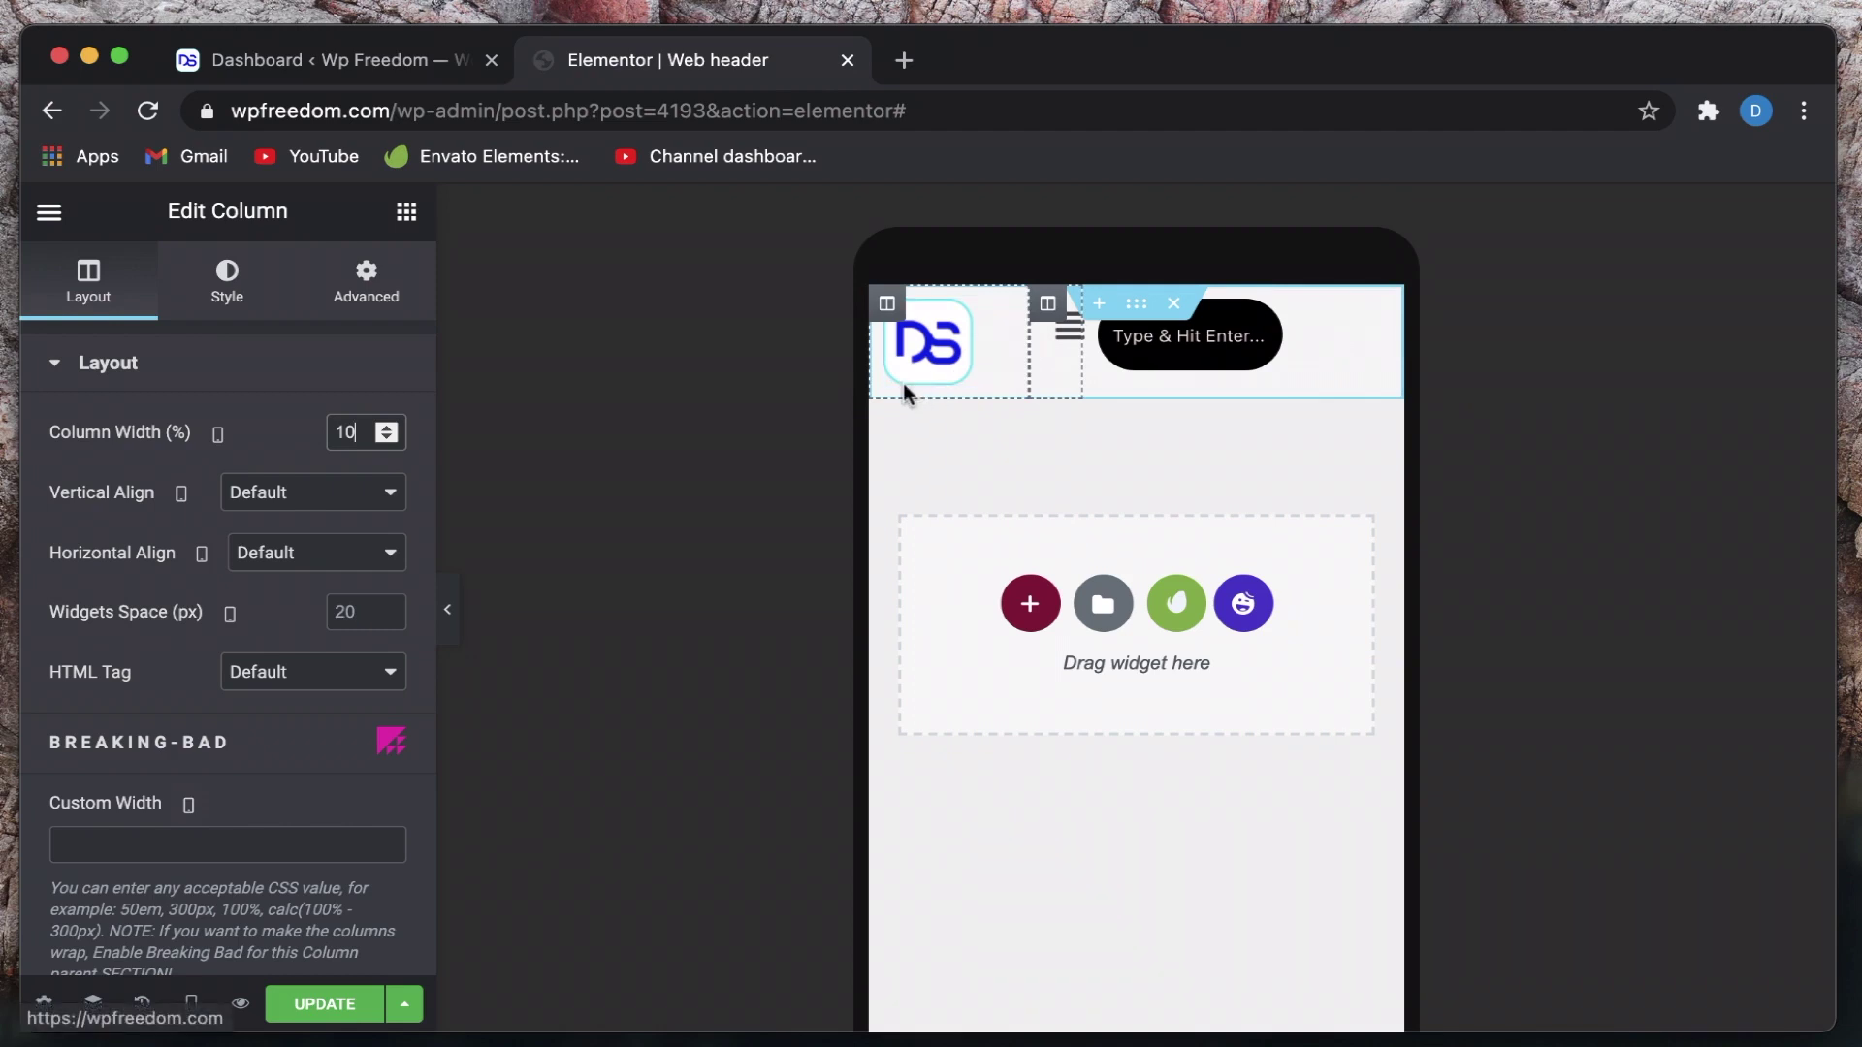
Set the menu column's Column Order to 2 and preview the tablet layout
scroll(266, 606, "down", 3)
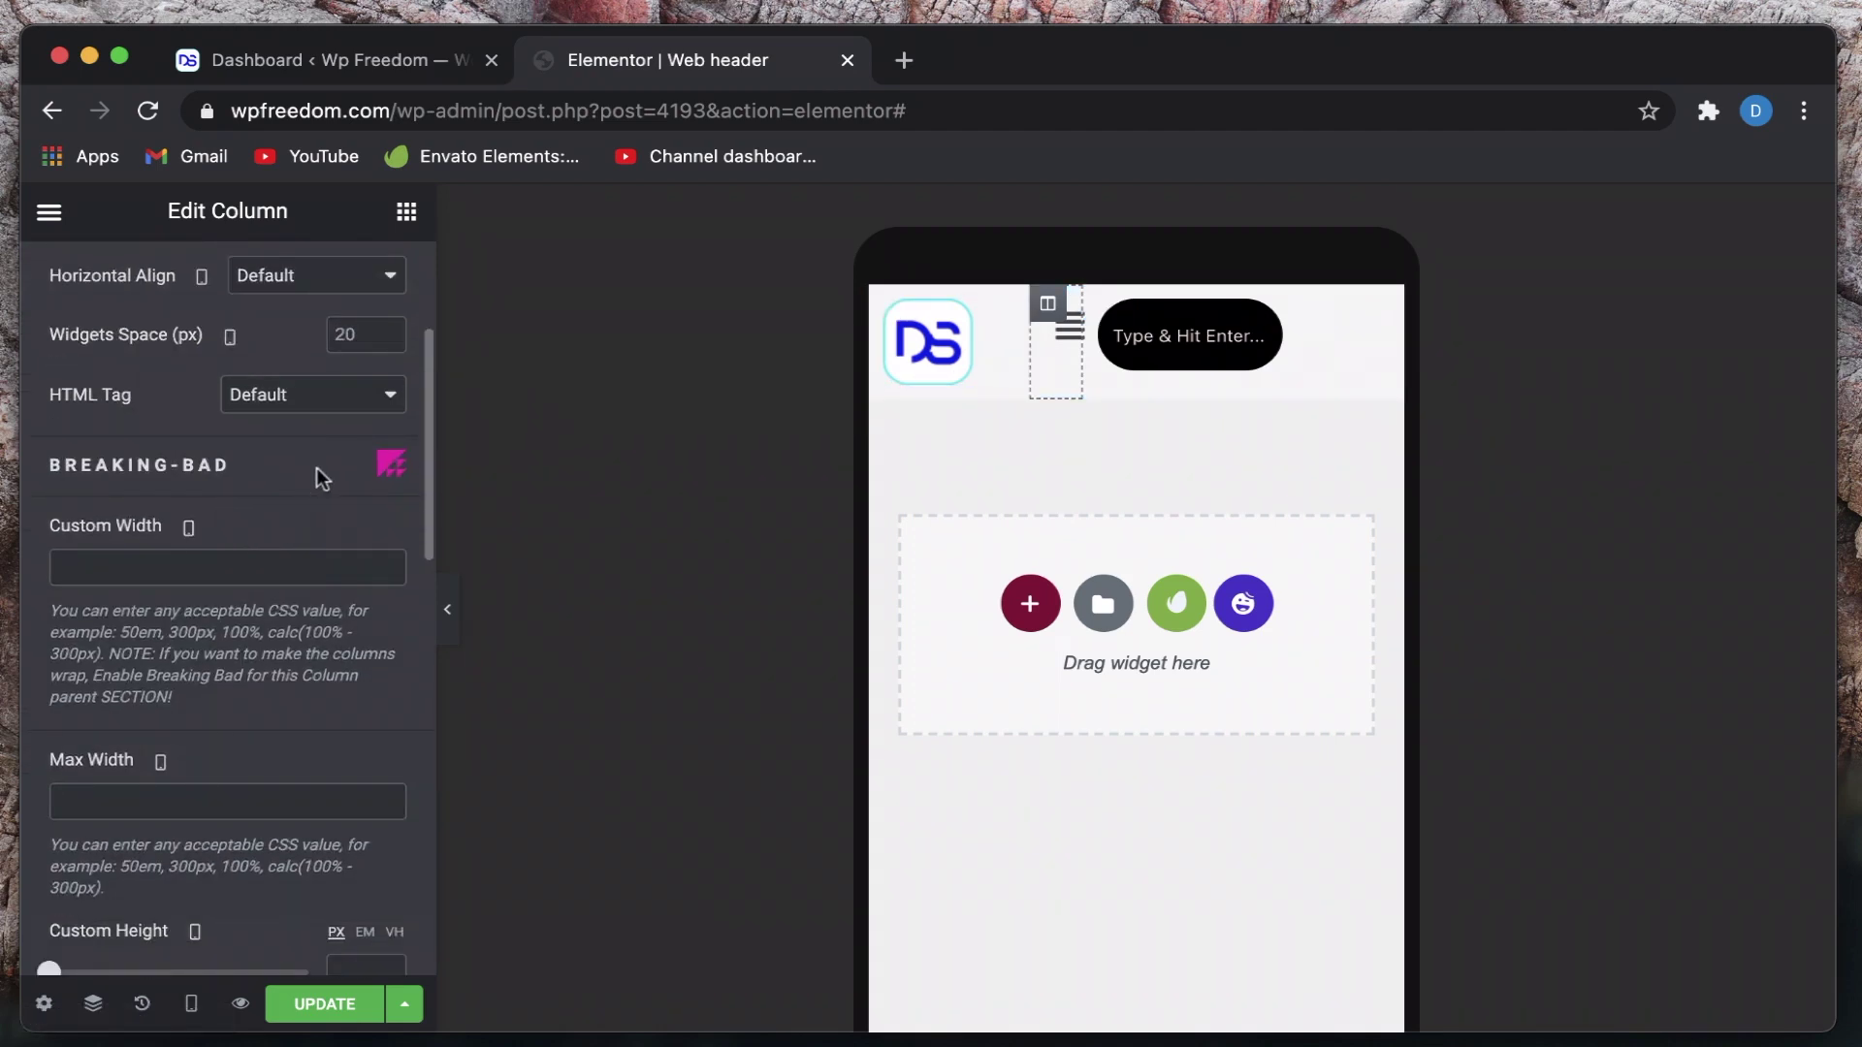
scroll(316, 469, "down", 5)
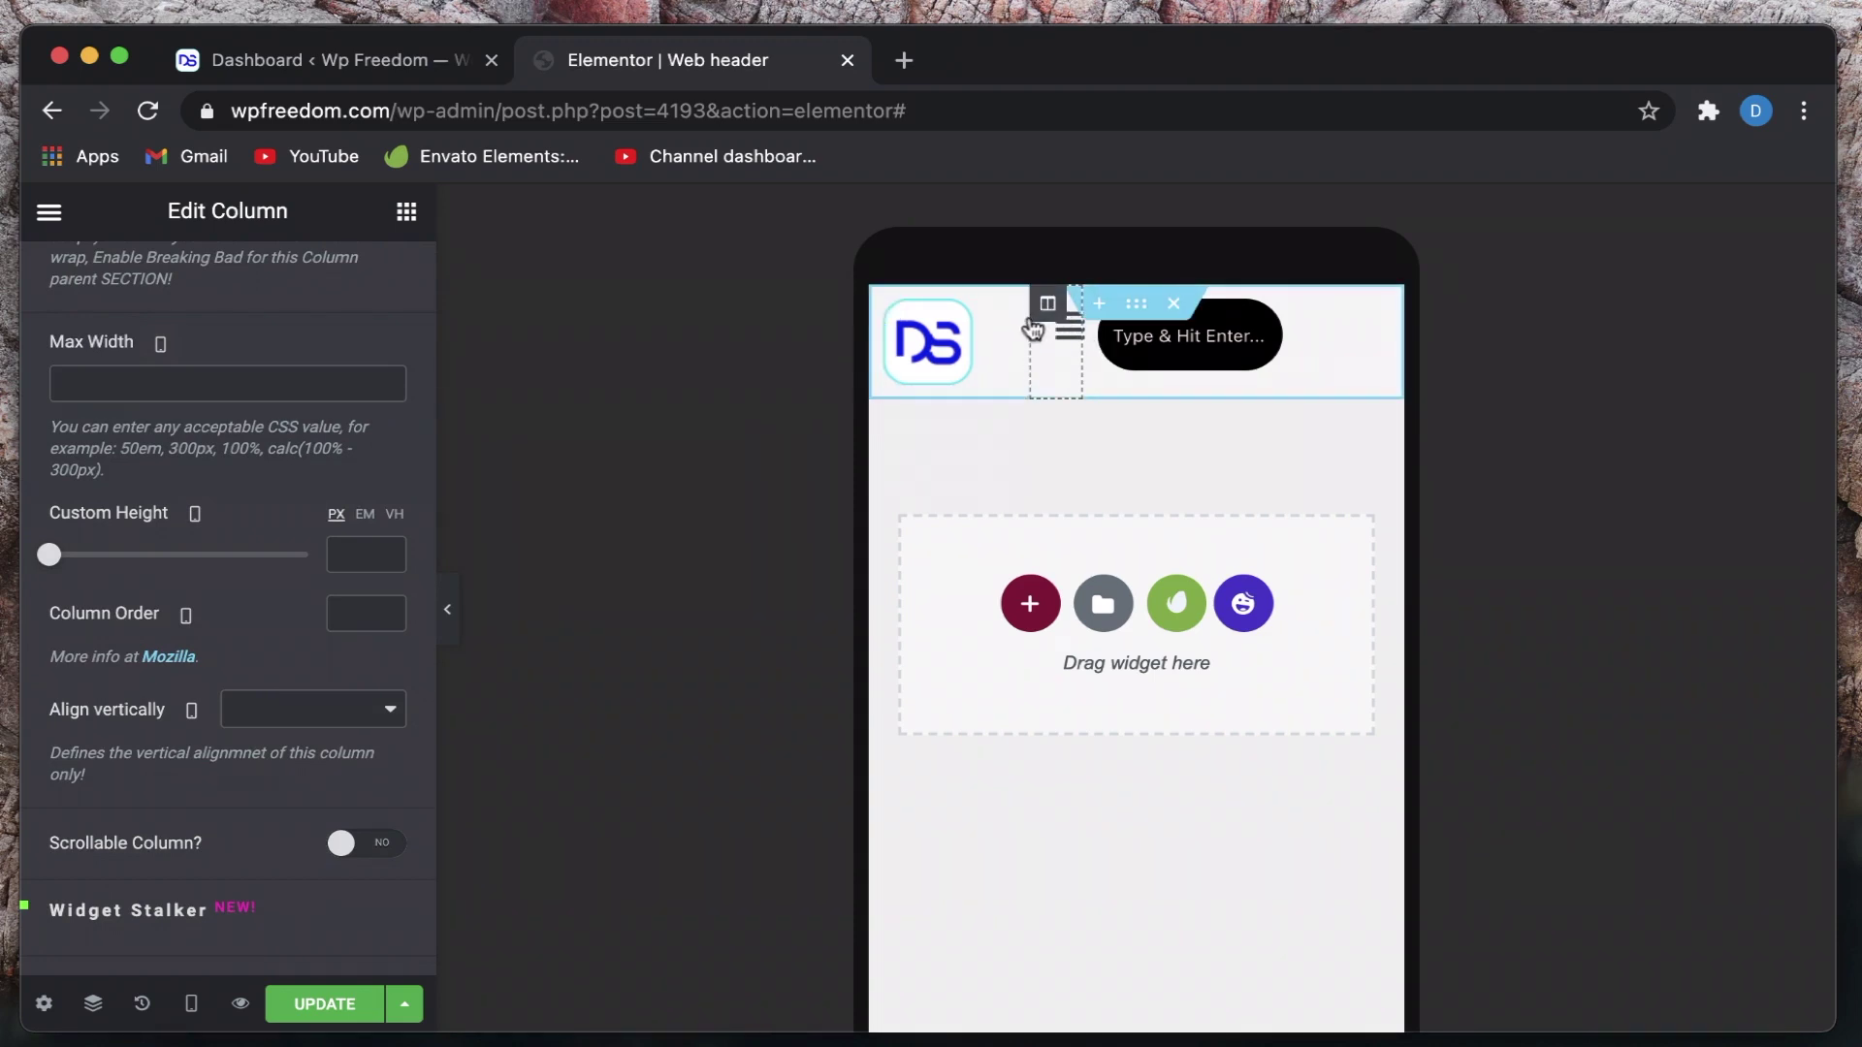
left_click(350, 608)
type("2")
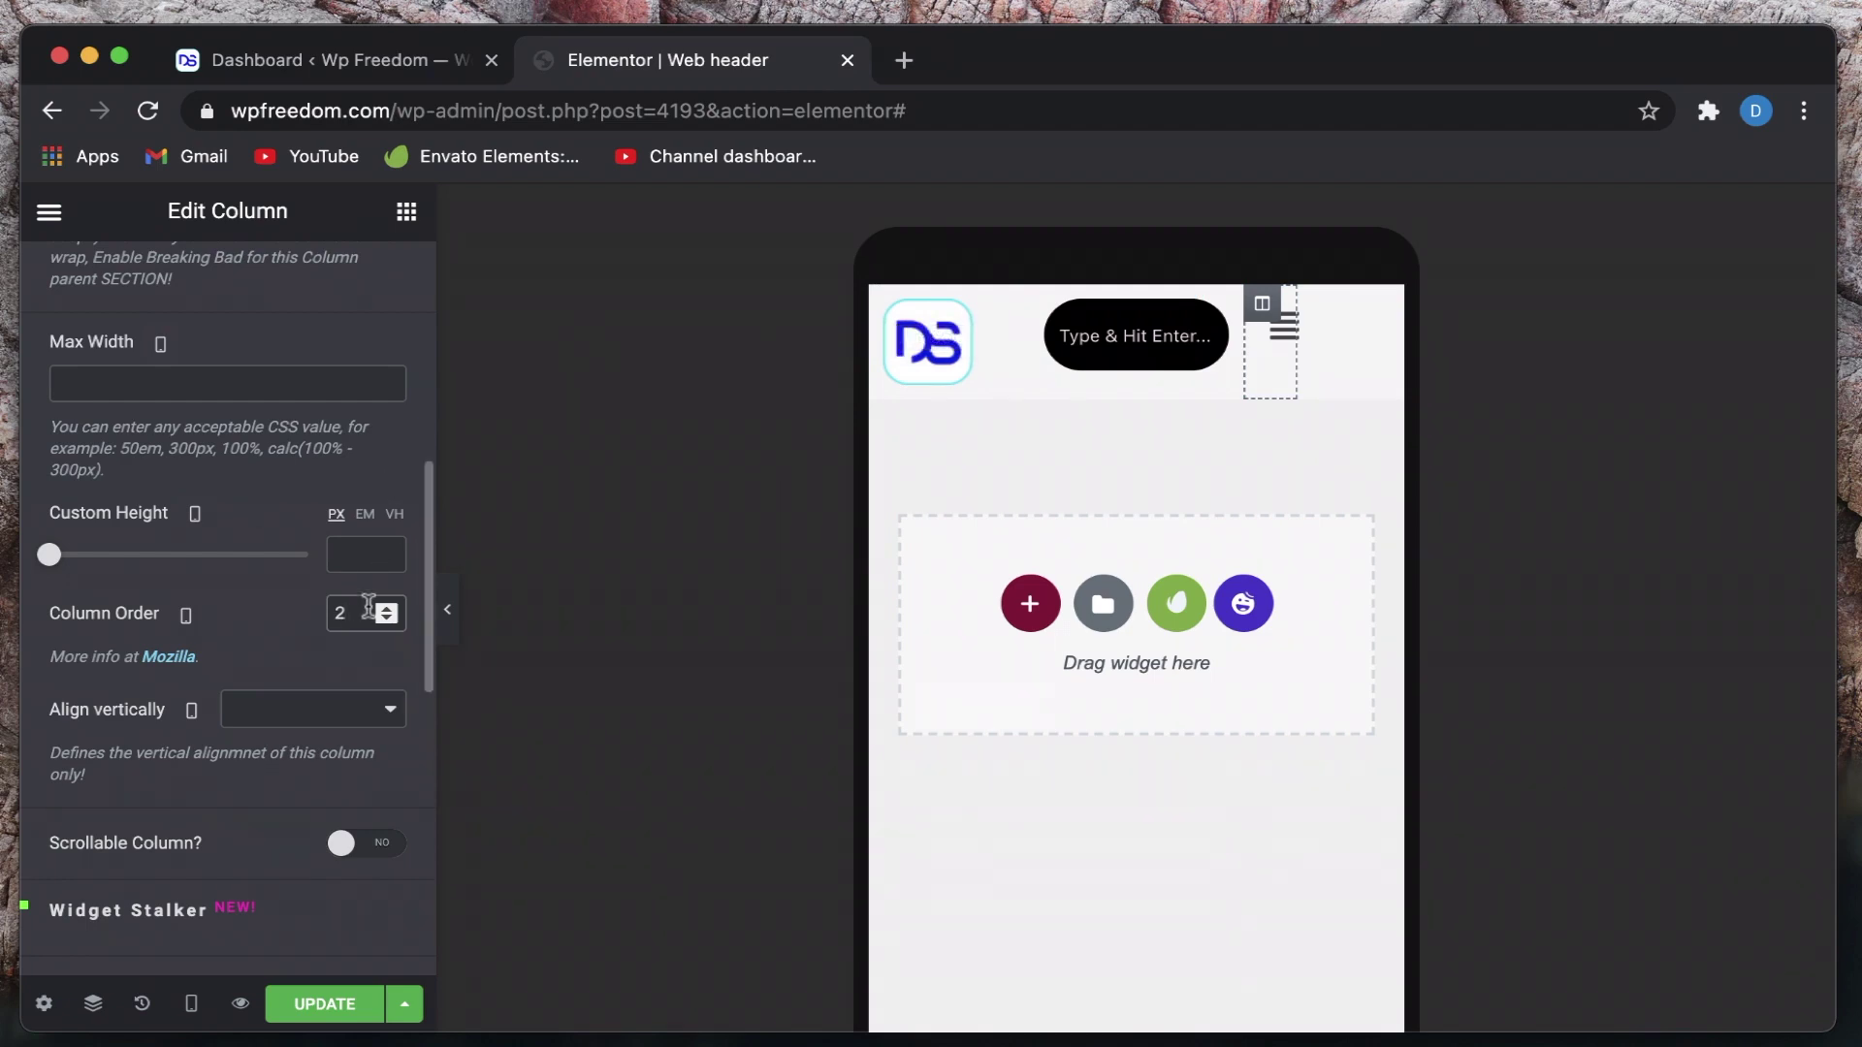
left_click(193, 1002)
left_click(236, 874)
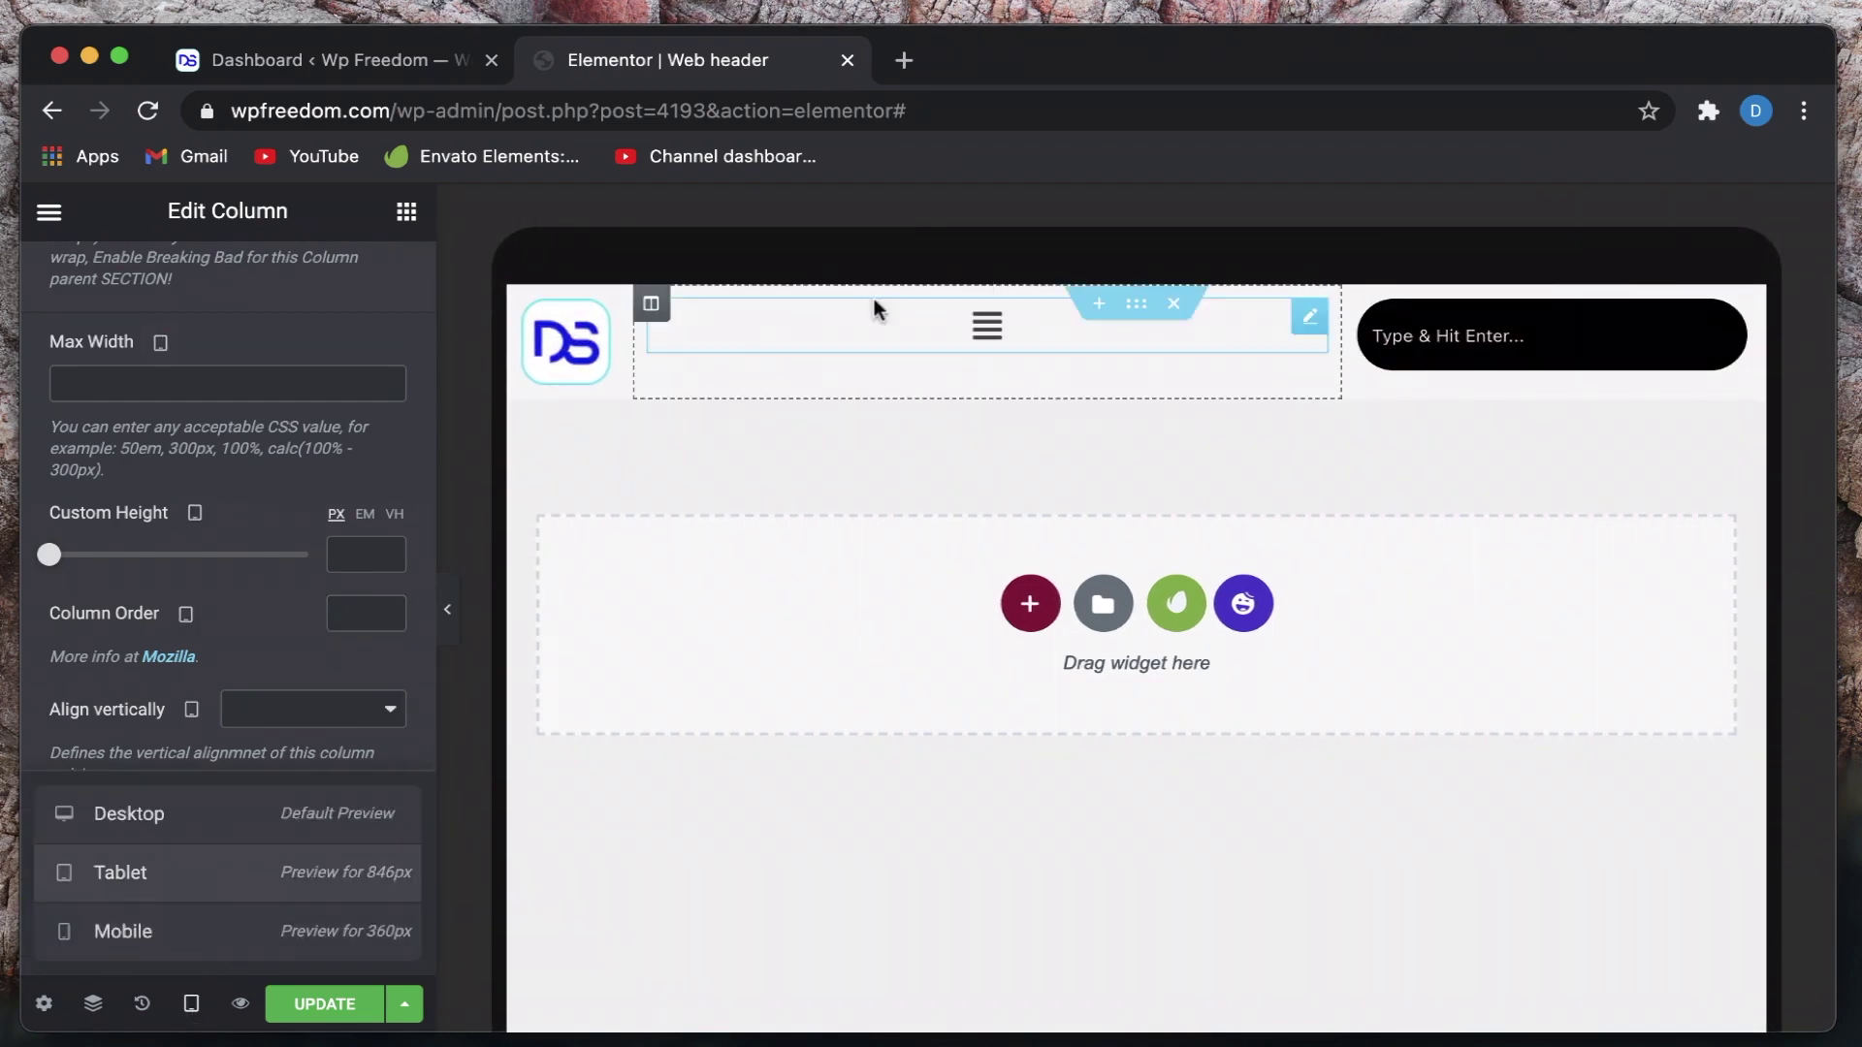
Set the menu column's Vertical Align to Middle
scroll(212, 507, "up", 10)
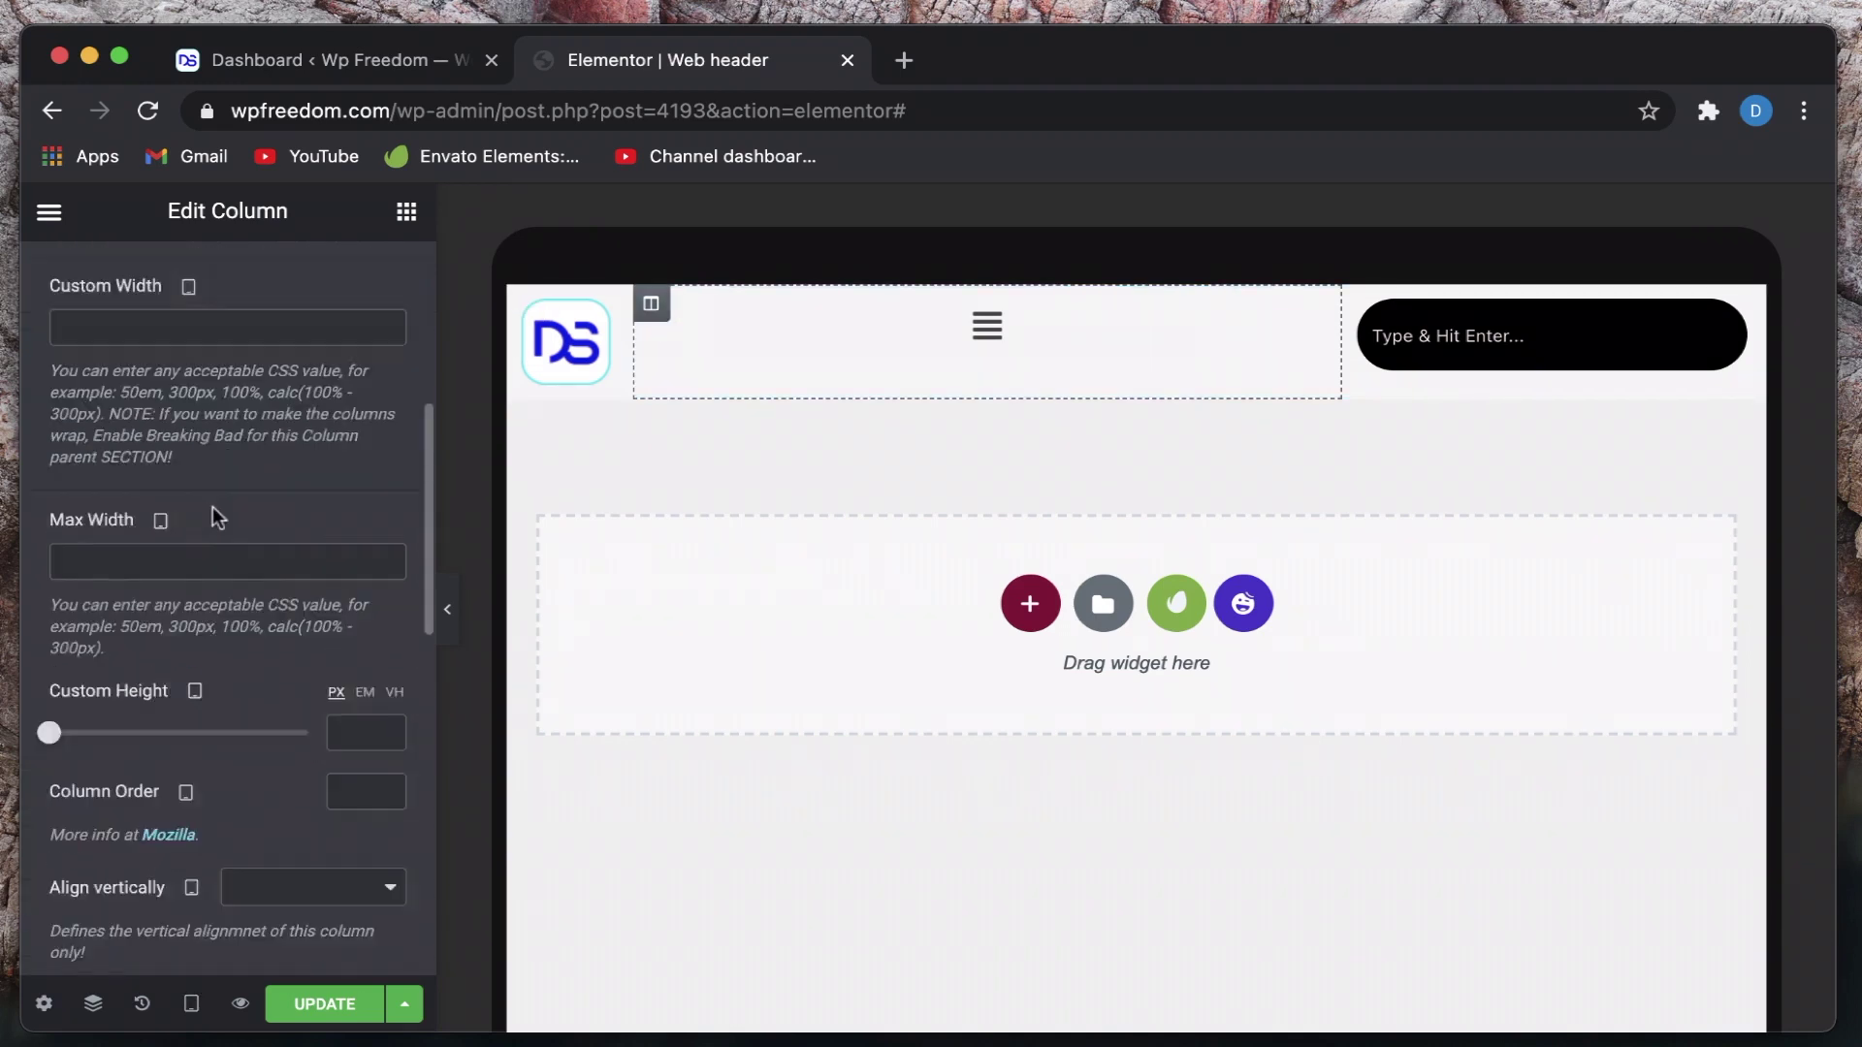
left_click(299, 497)
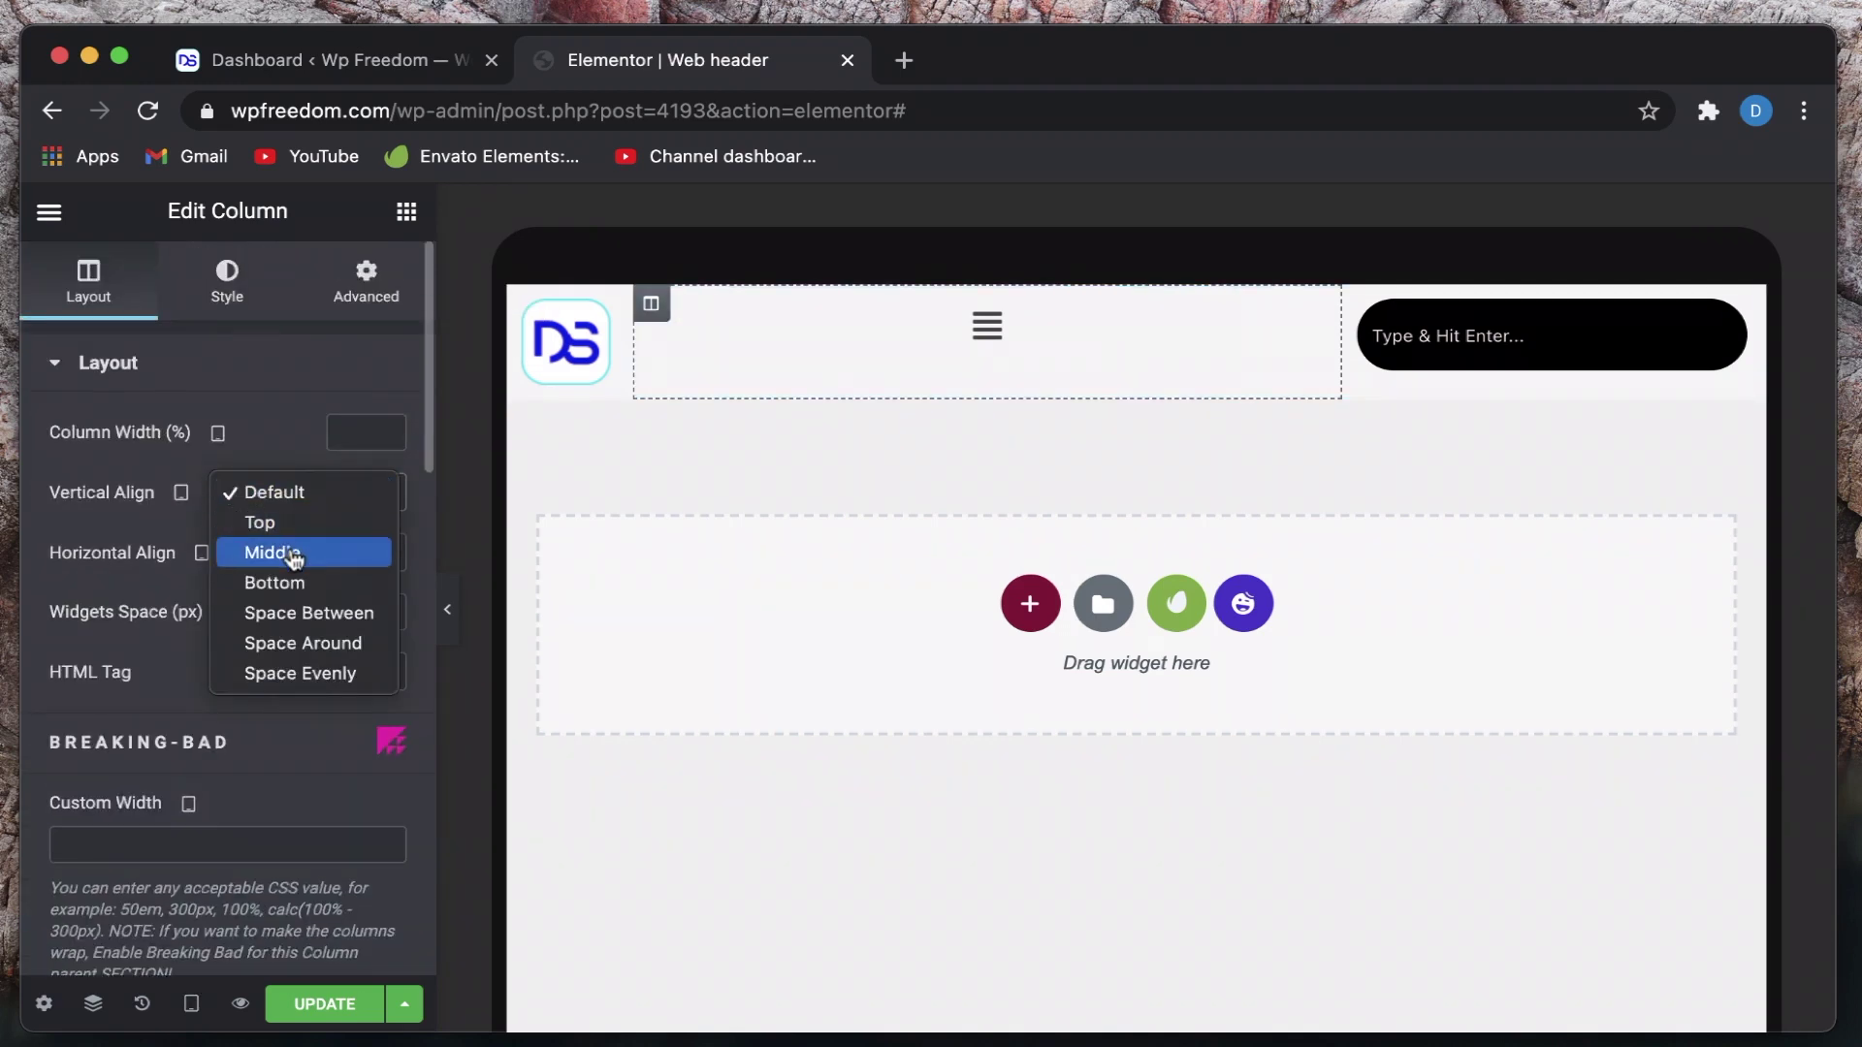
left_click(294, 553)
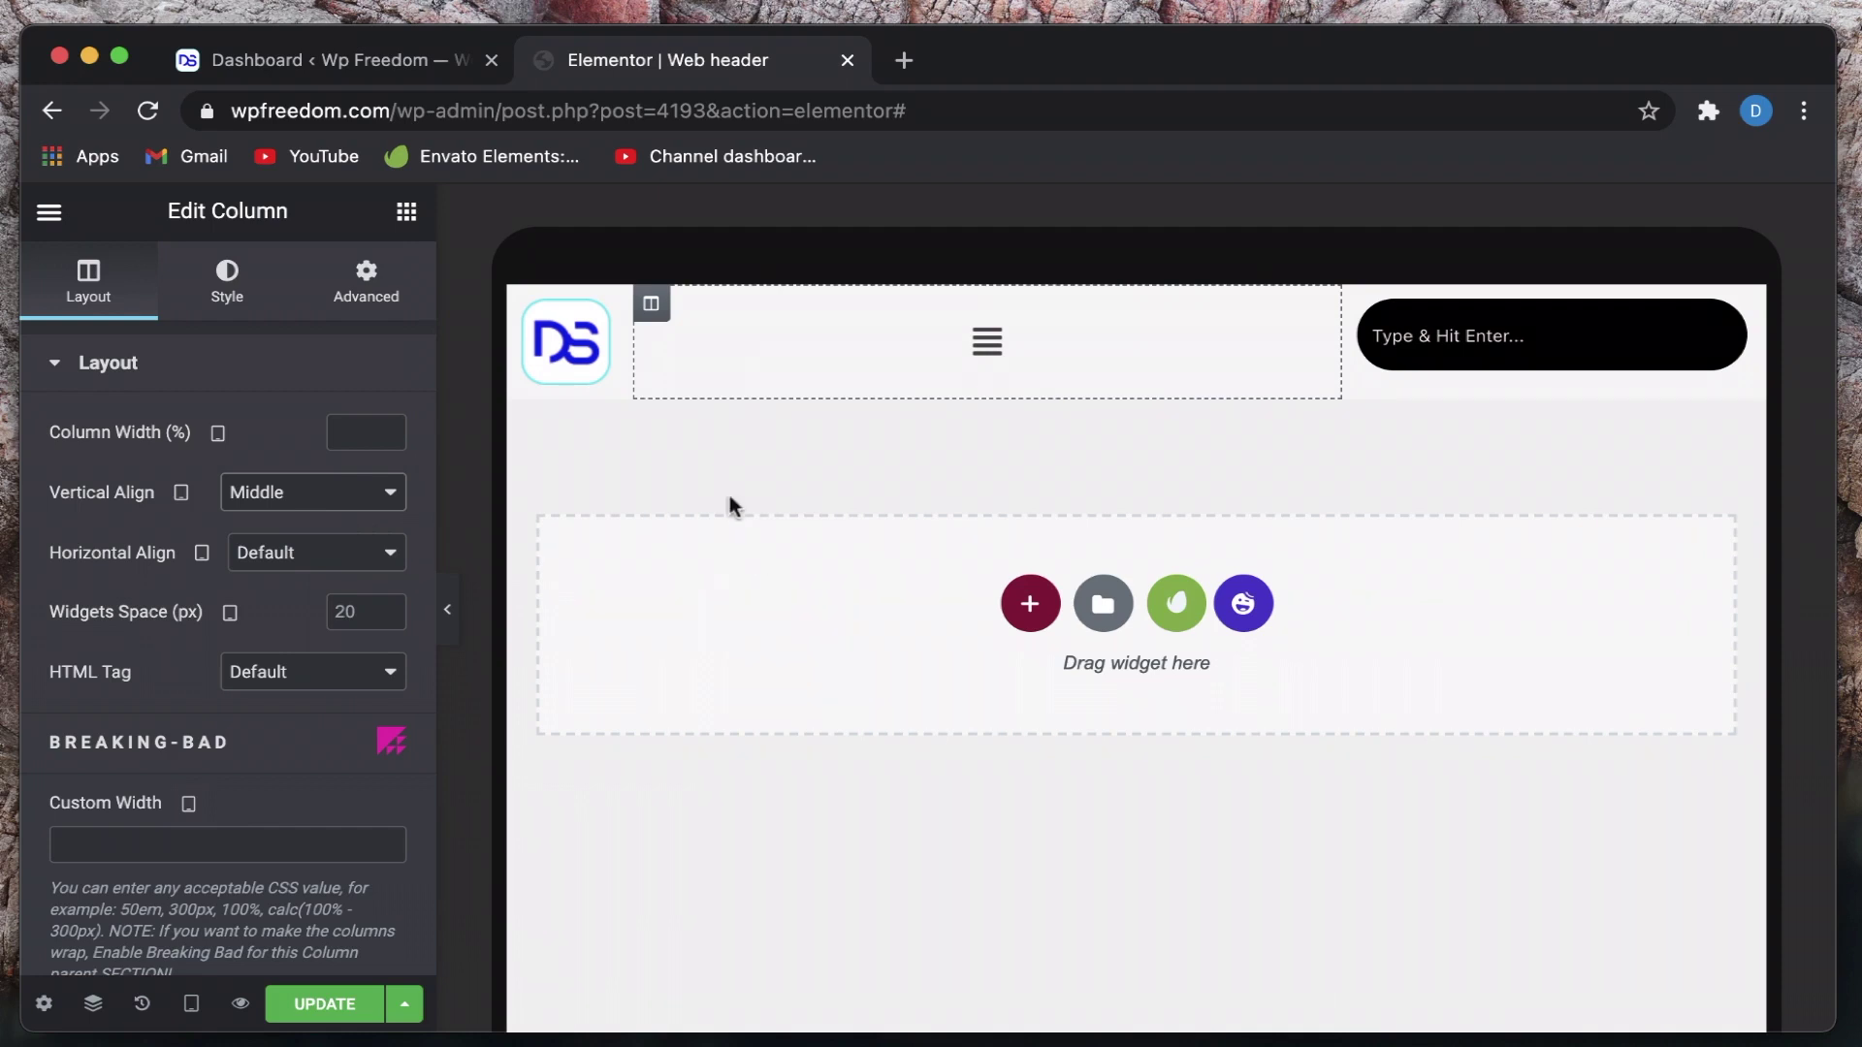
Change the header background colour to greyish pink #C3B8B8 and return to desktop preview
left_click(1137, 303)
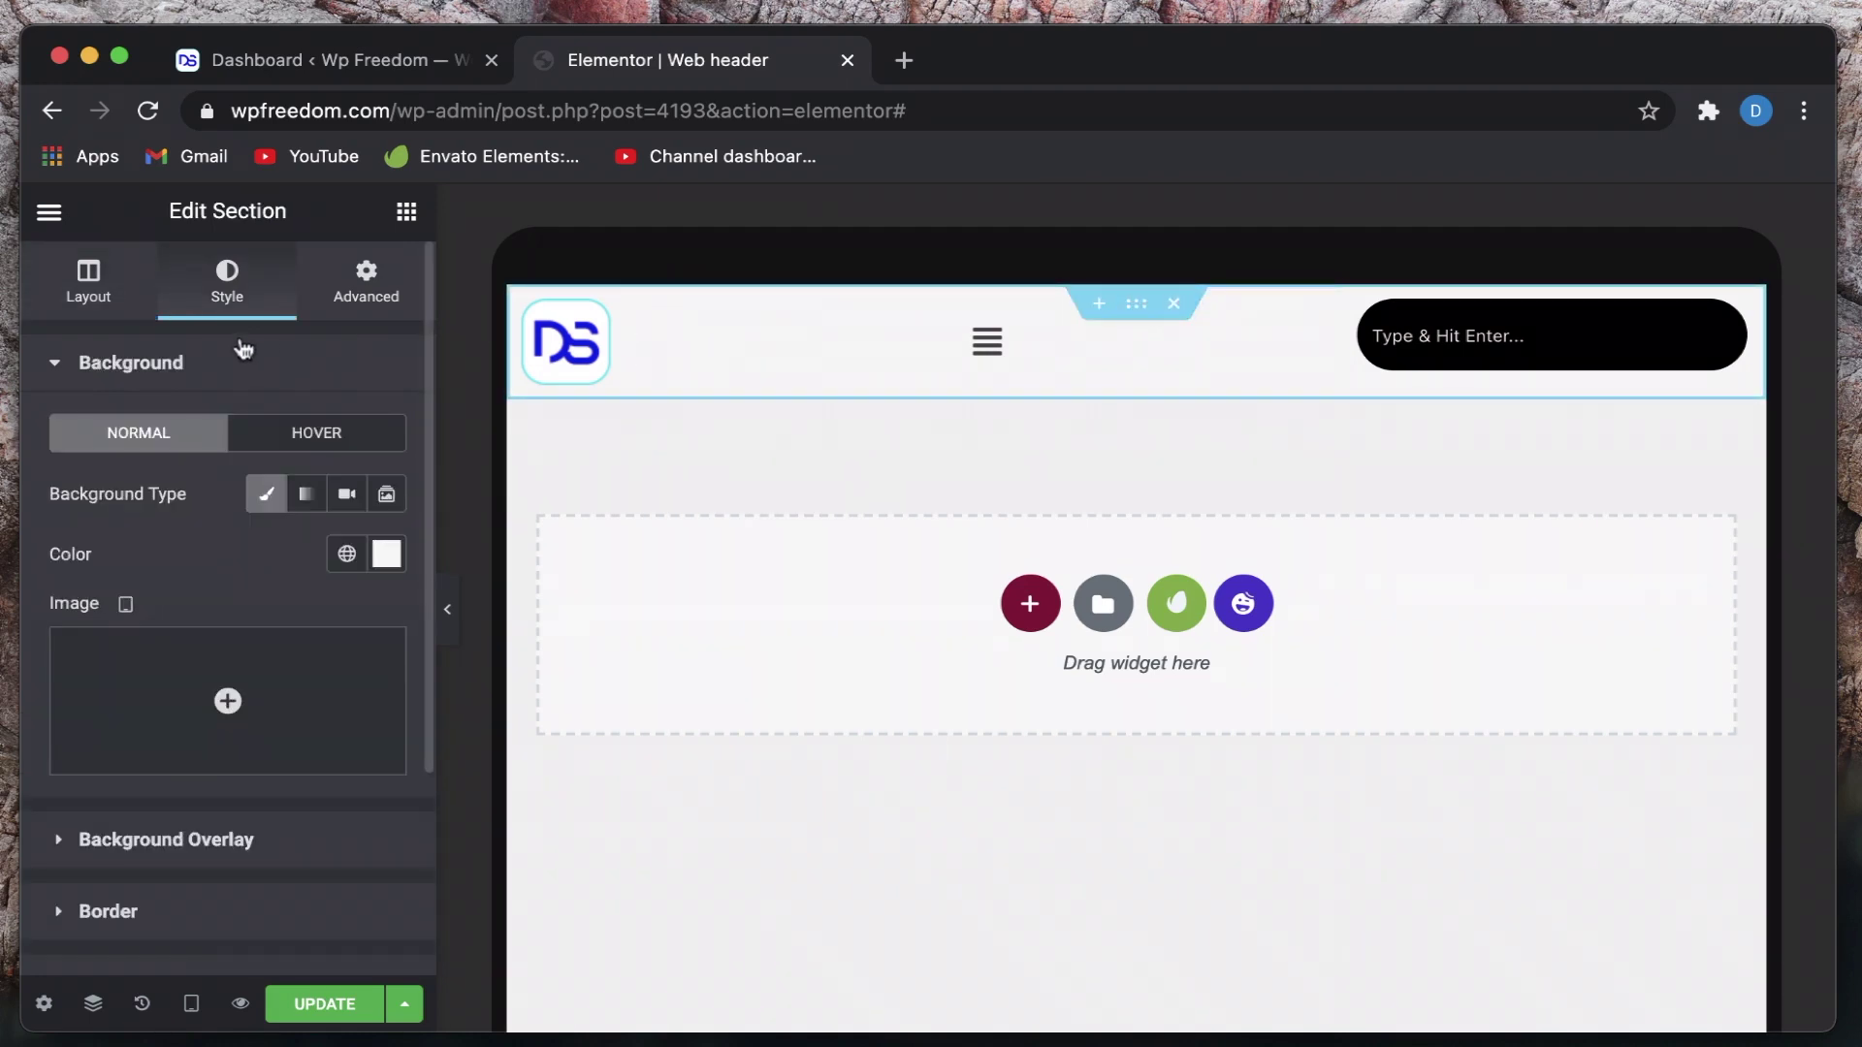
left_click(387, 554)
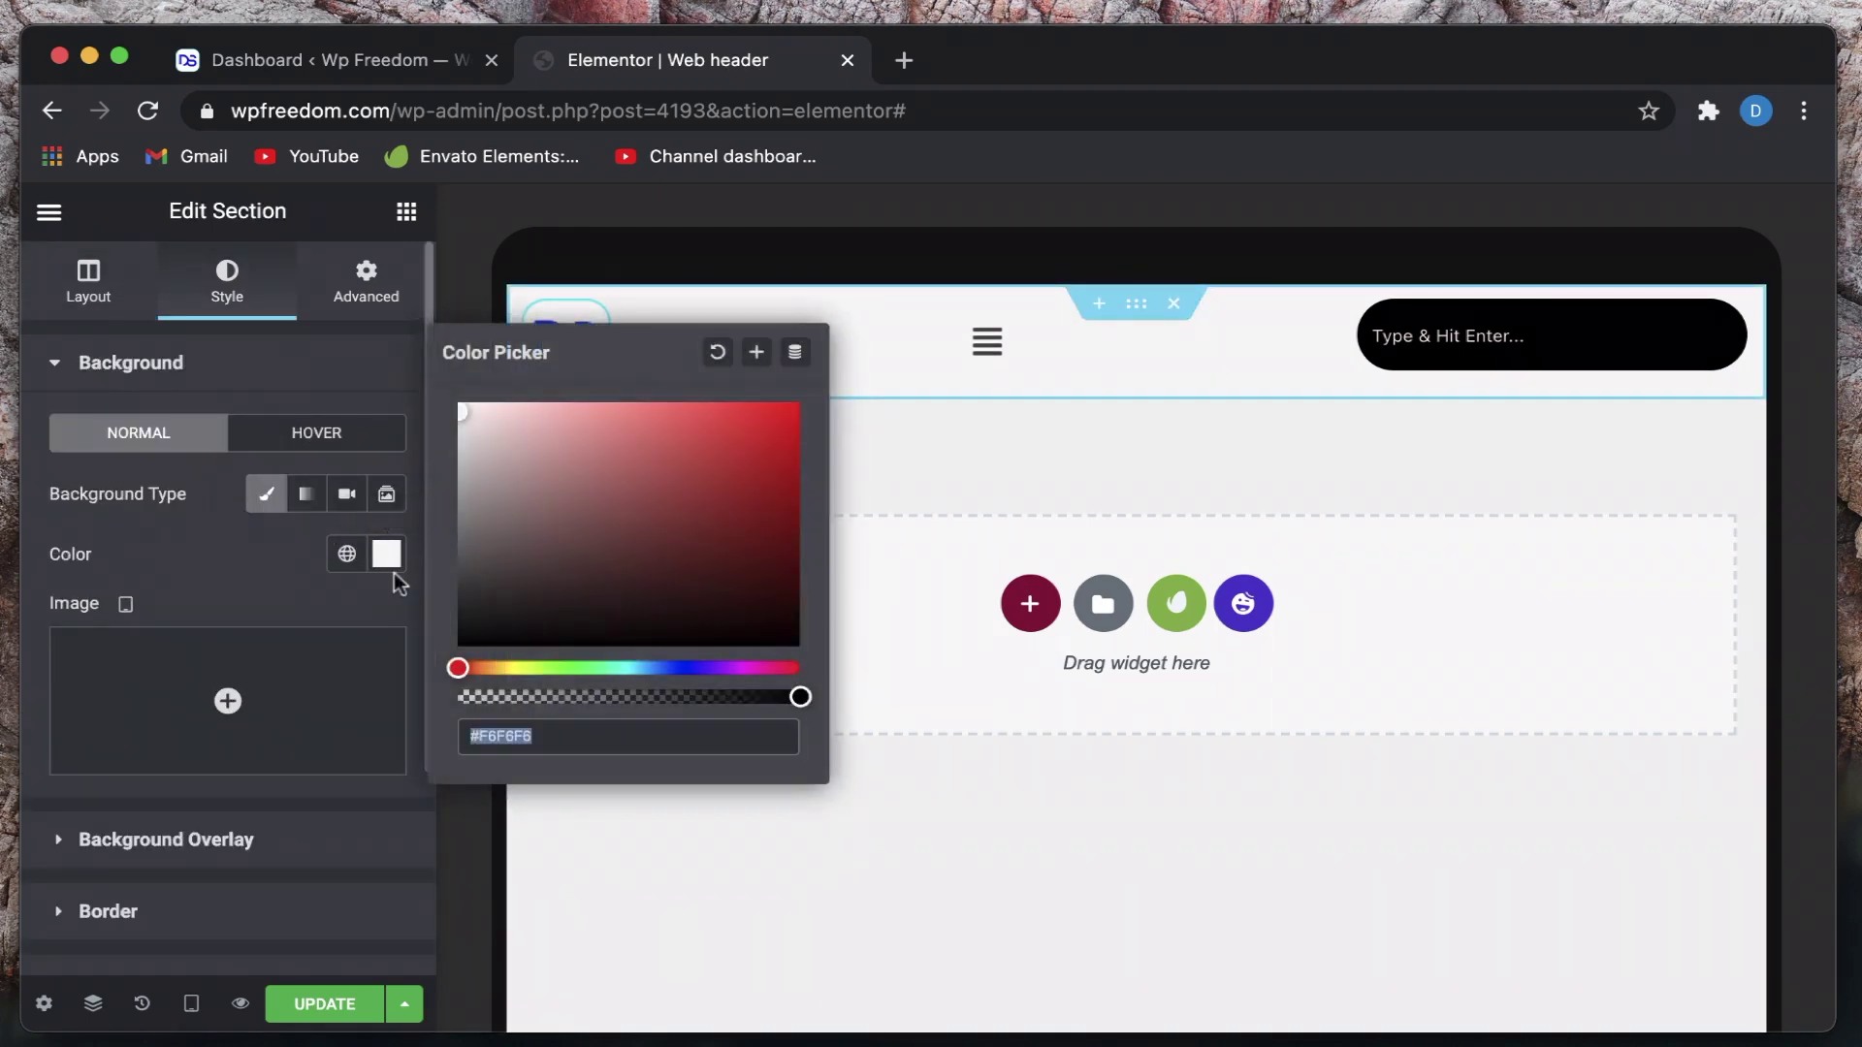
left_click(523, 445)
left_click(477, 428)
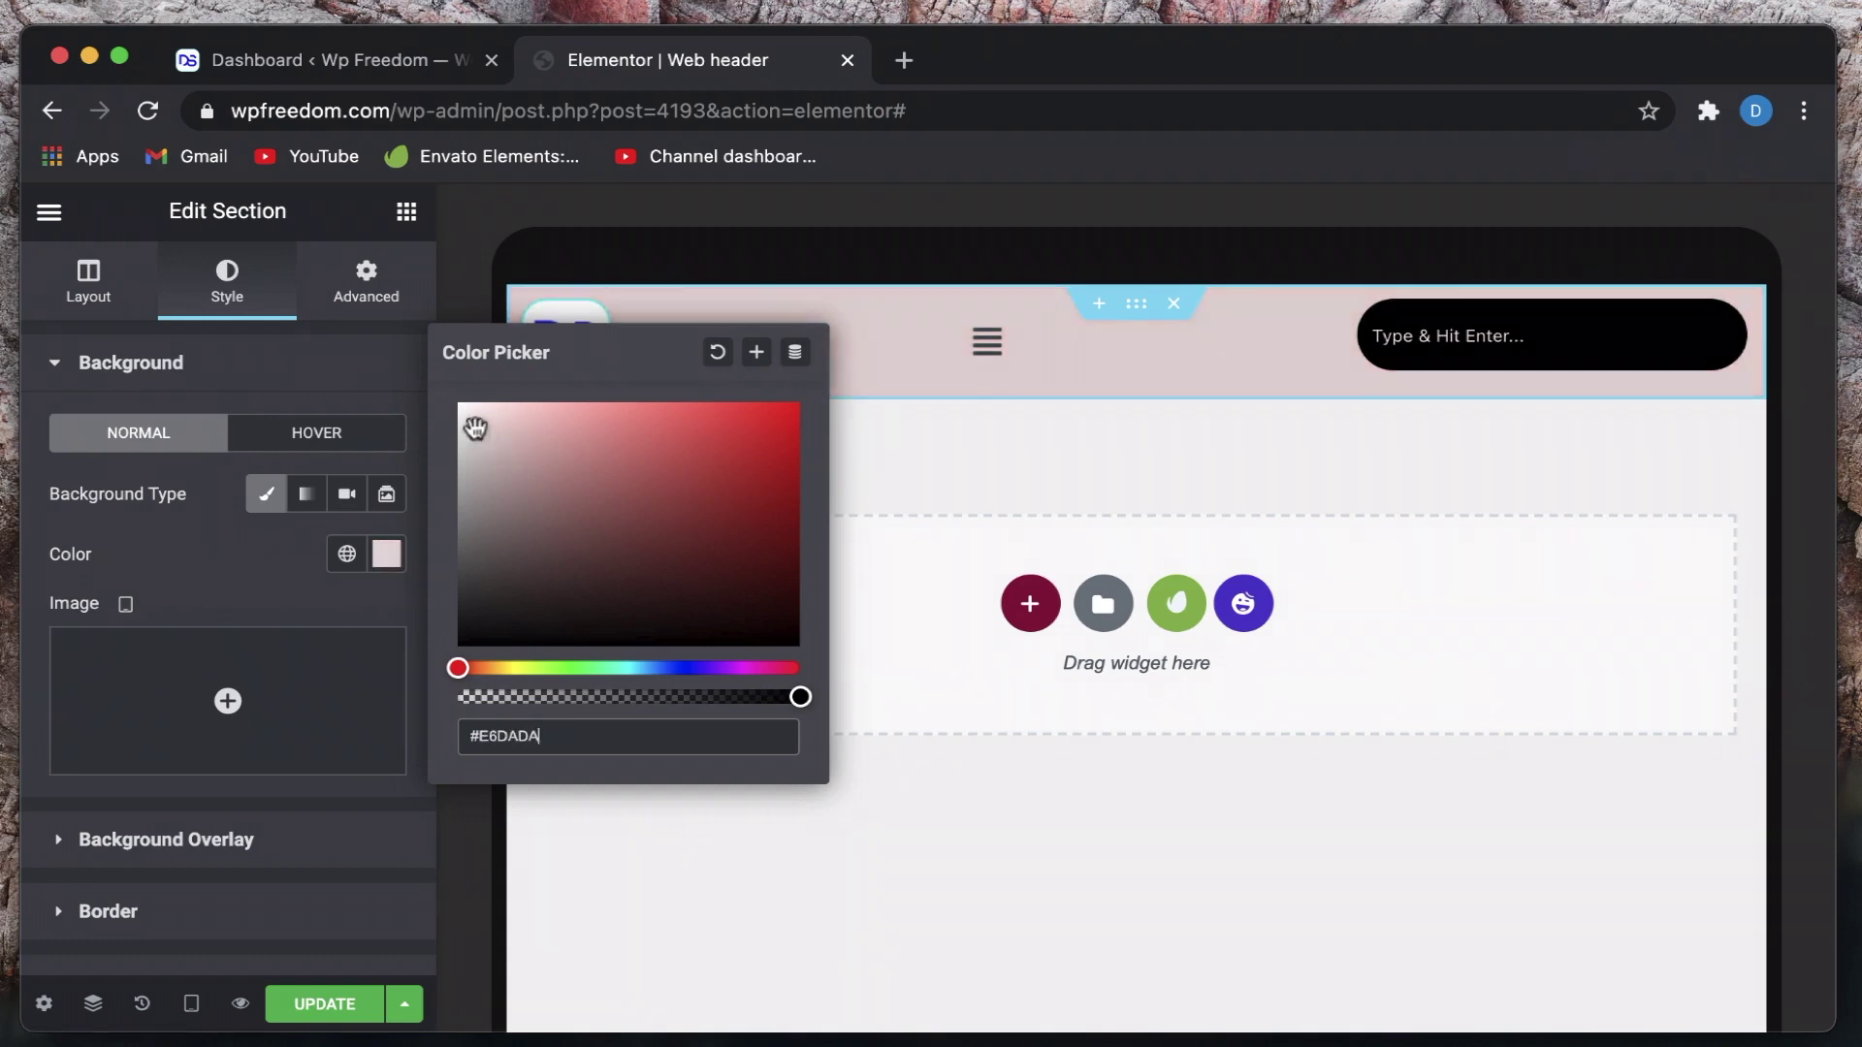
left_click(478, 467)
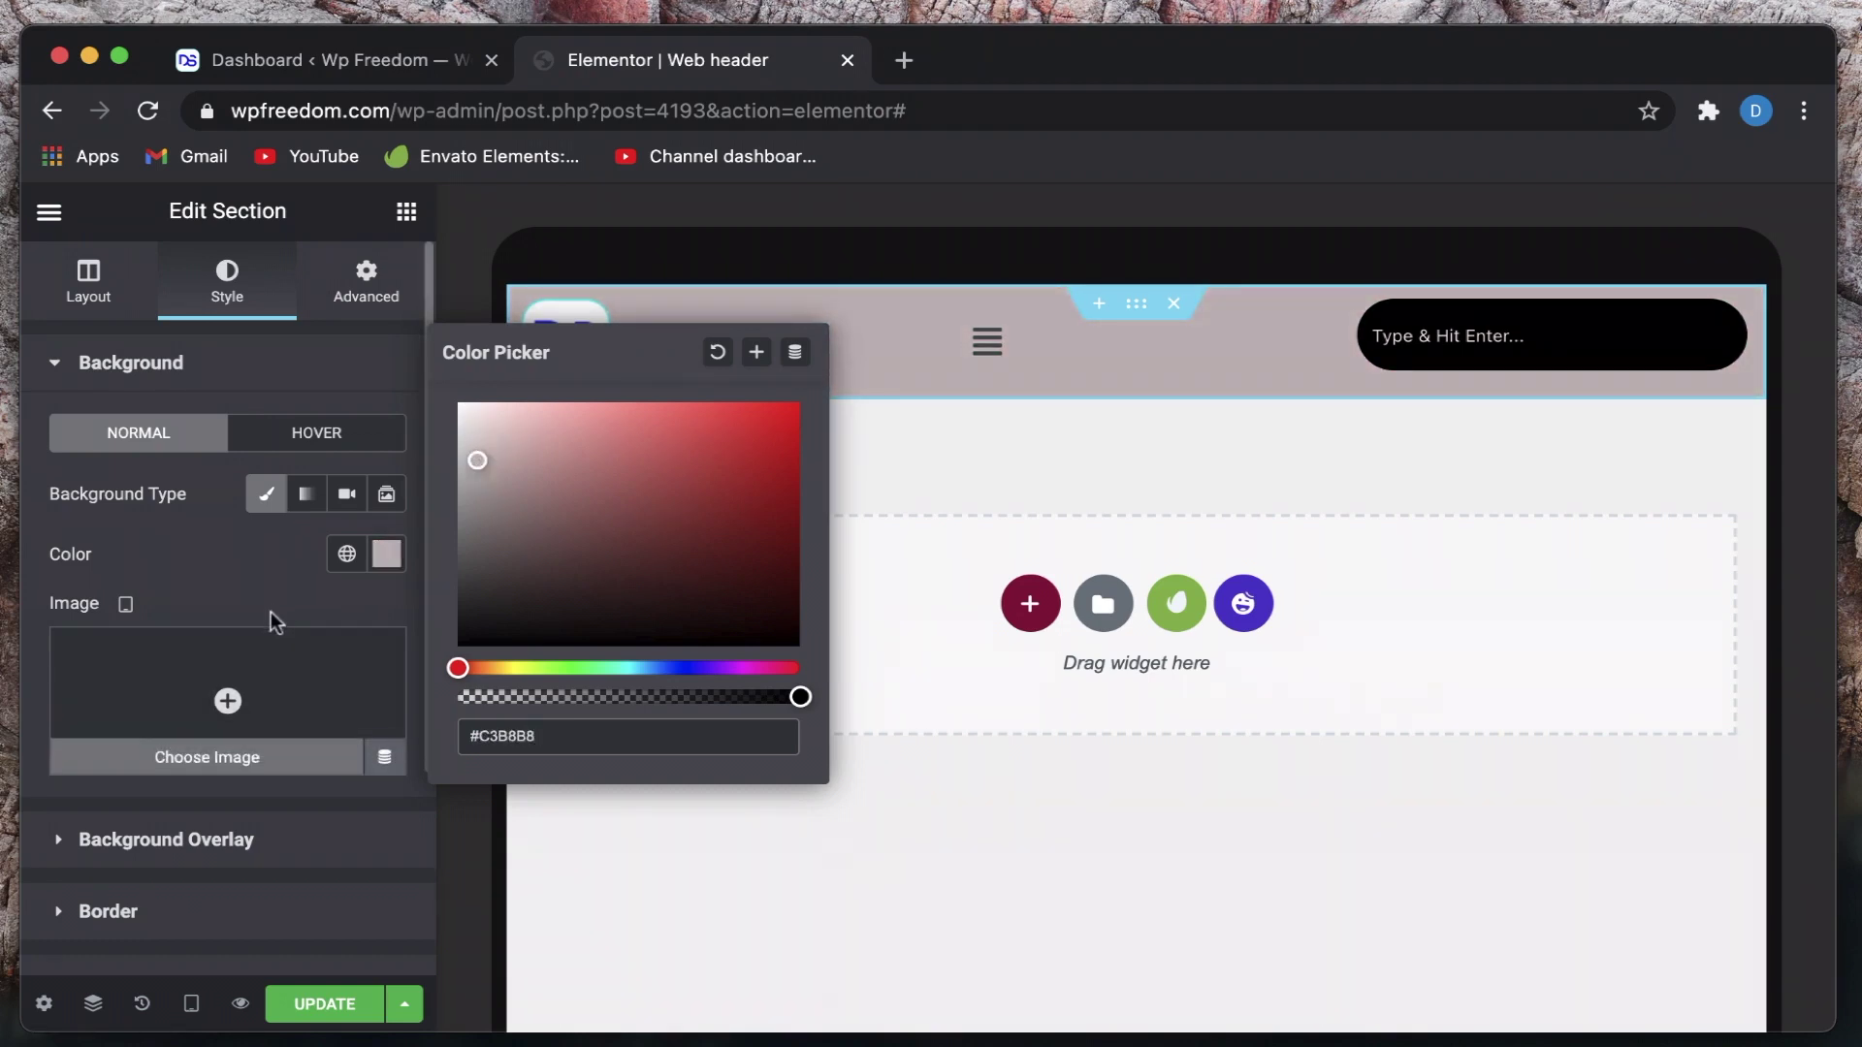
left_click(272, 586)
left_click(190, 1005)
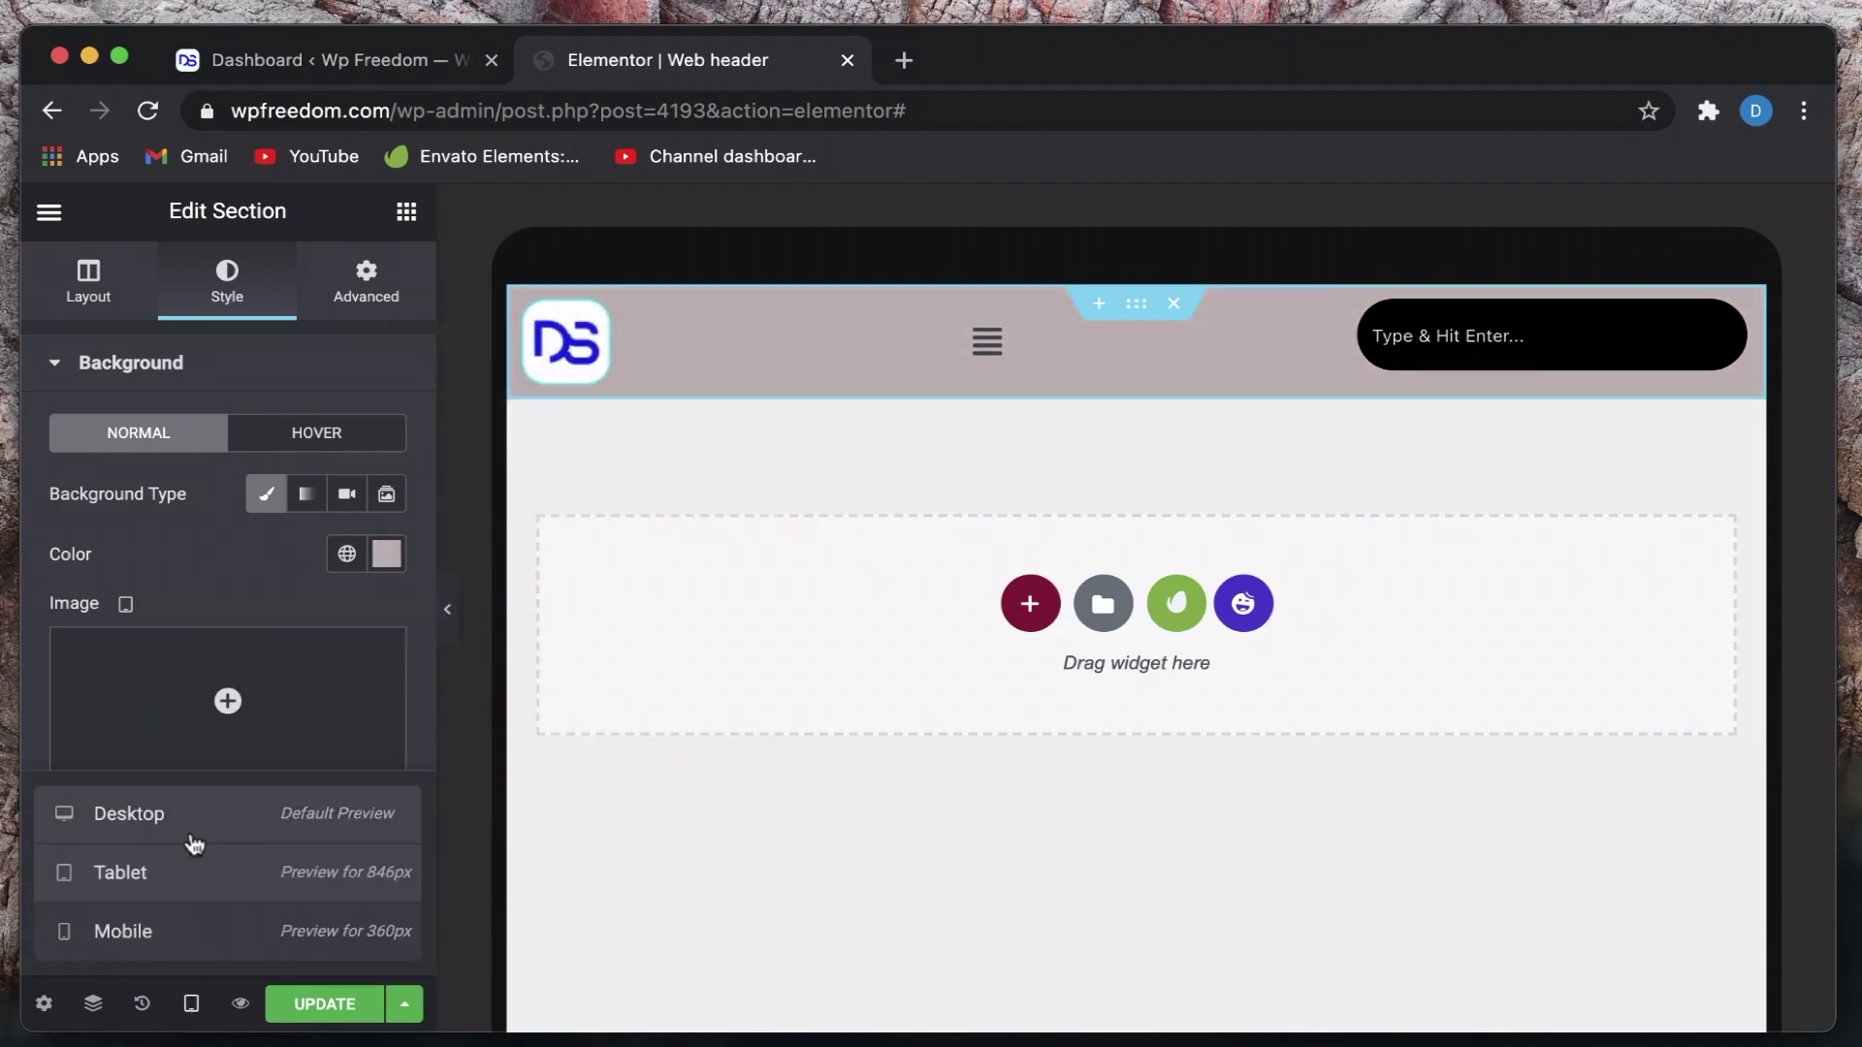
left_click(192, 832)
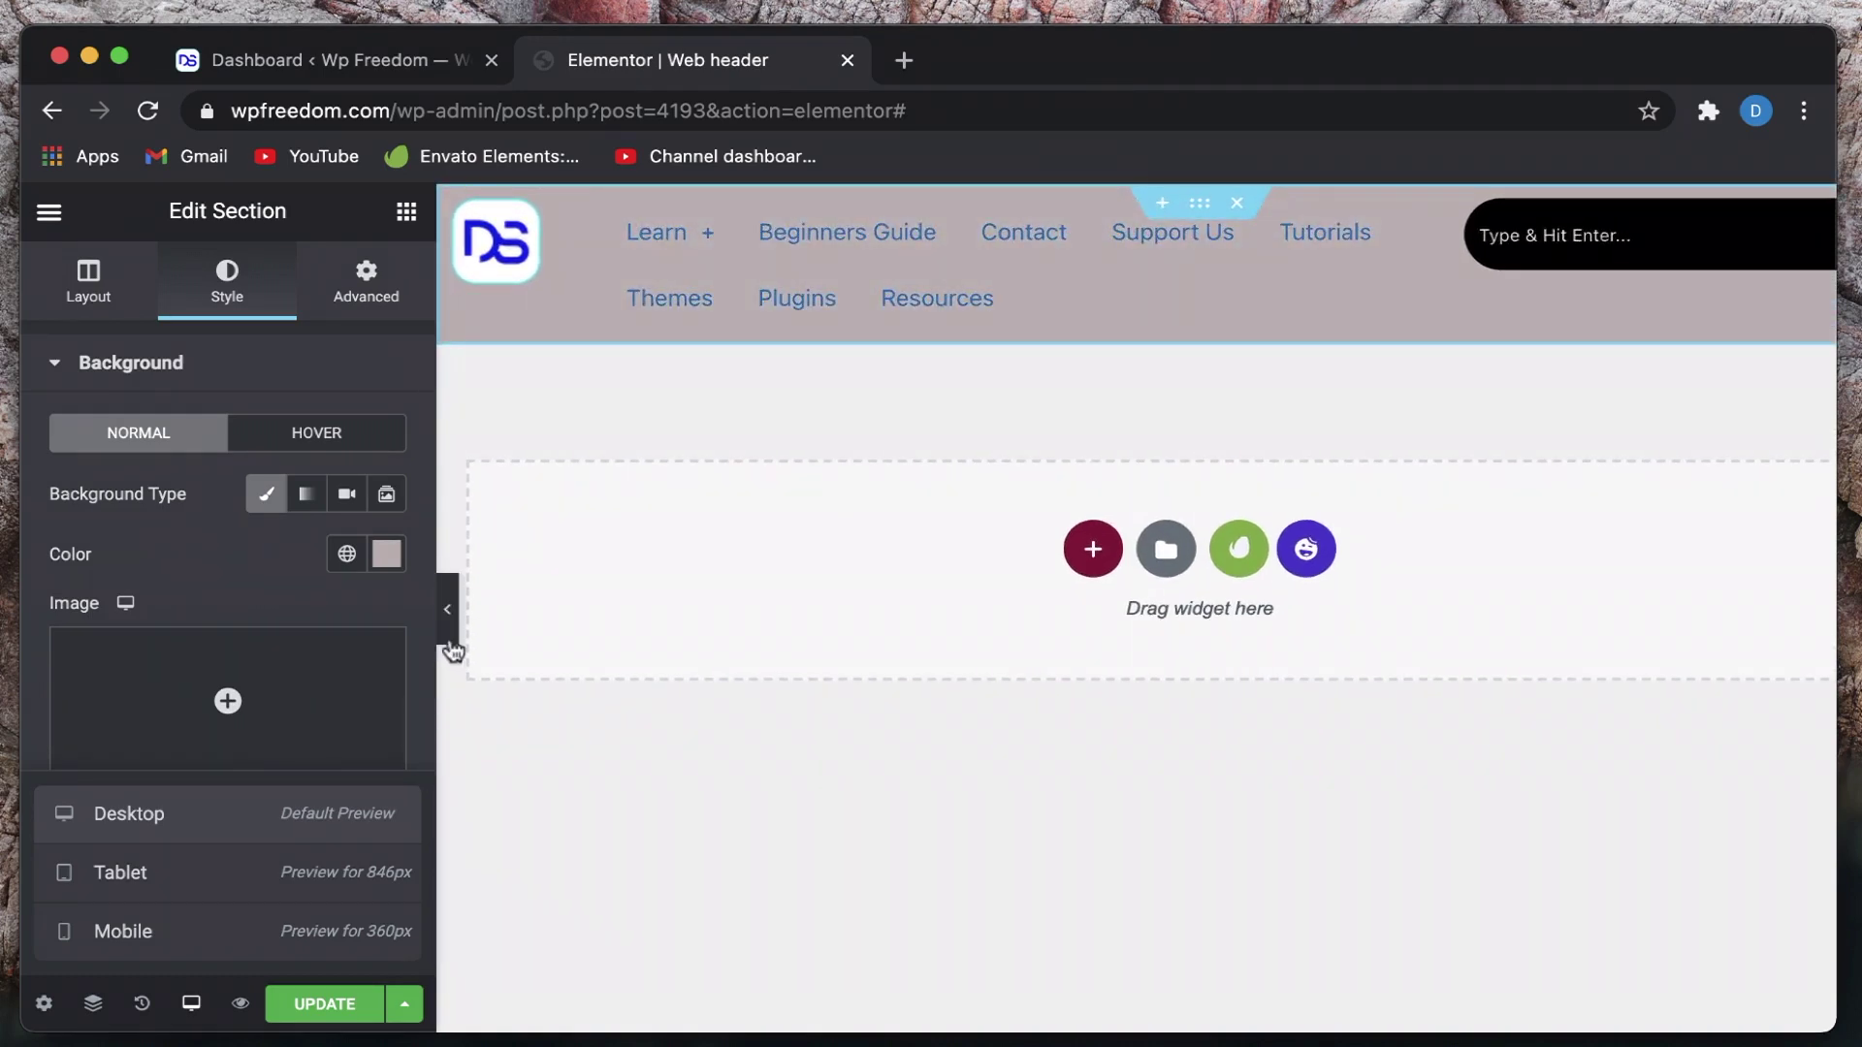
Update the header and open the live site in a new tab
left_click(328, 1009)
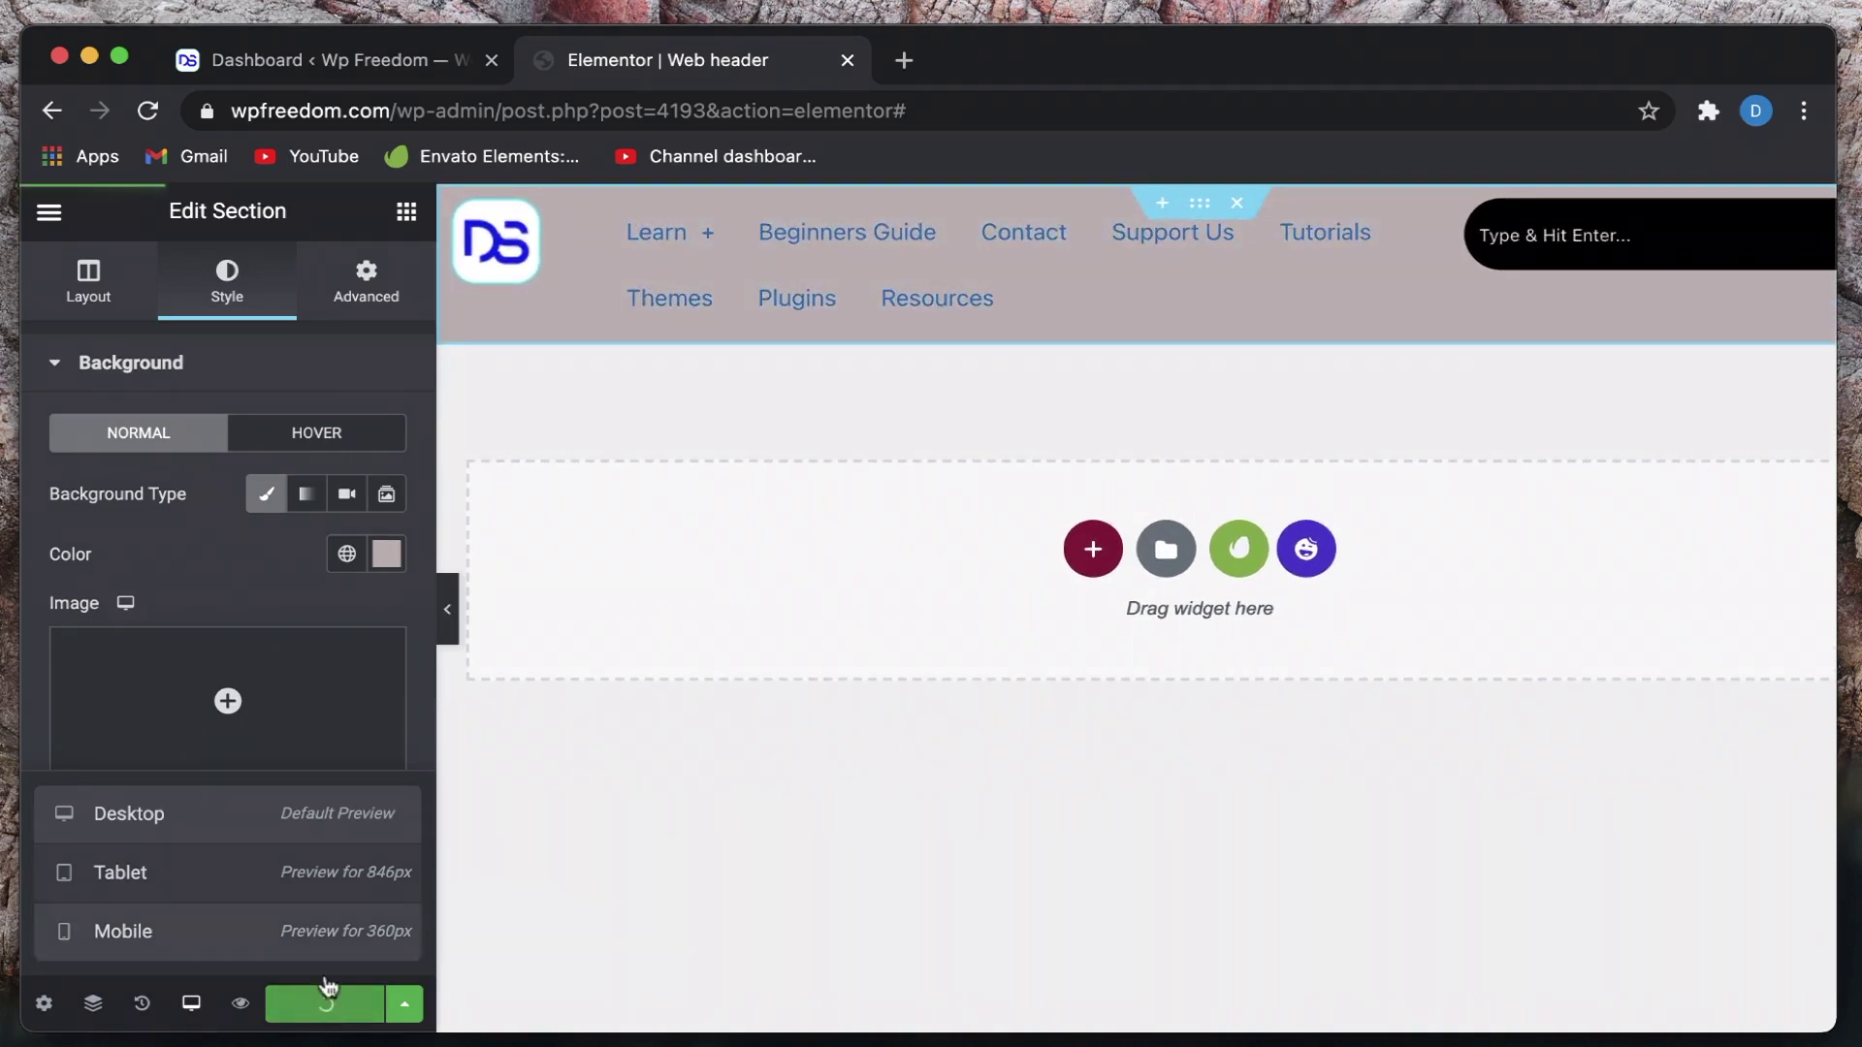
left_click(349, 67)
mouse_move(165, 208)
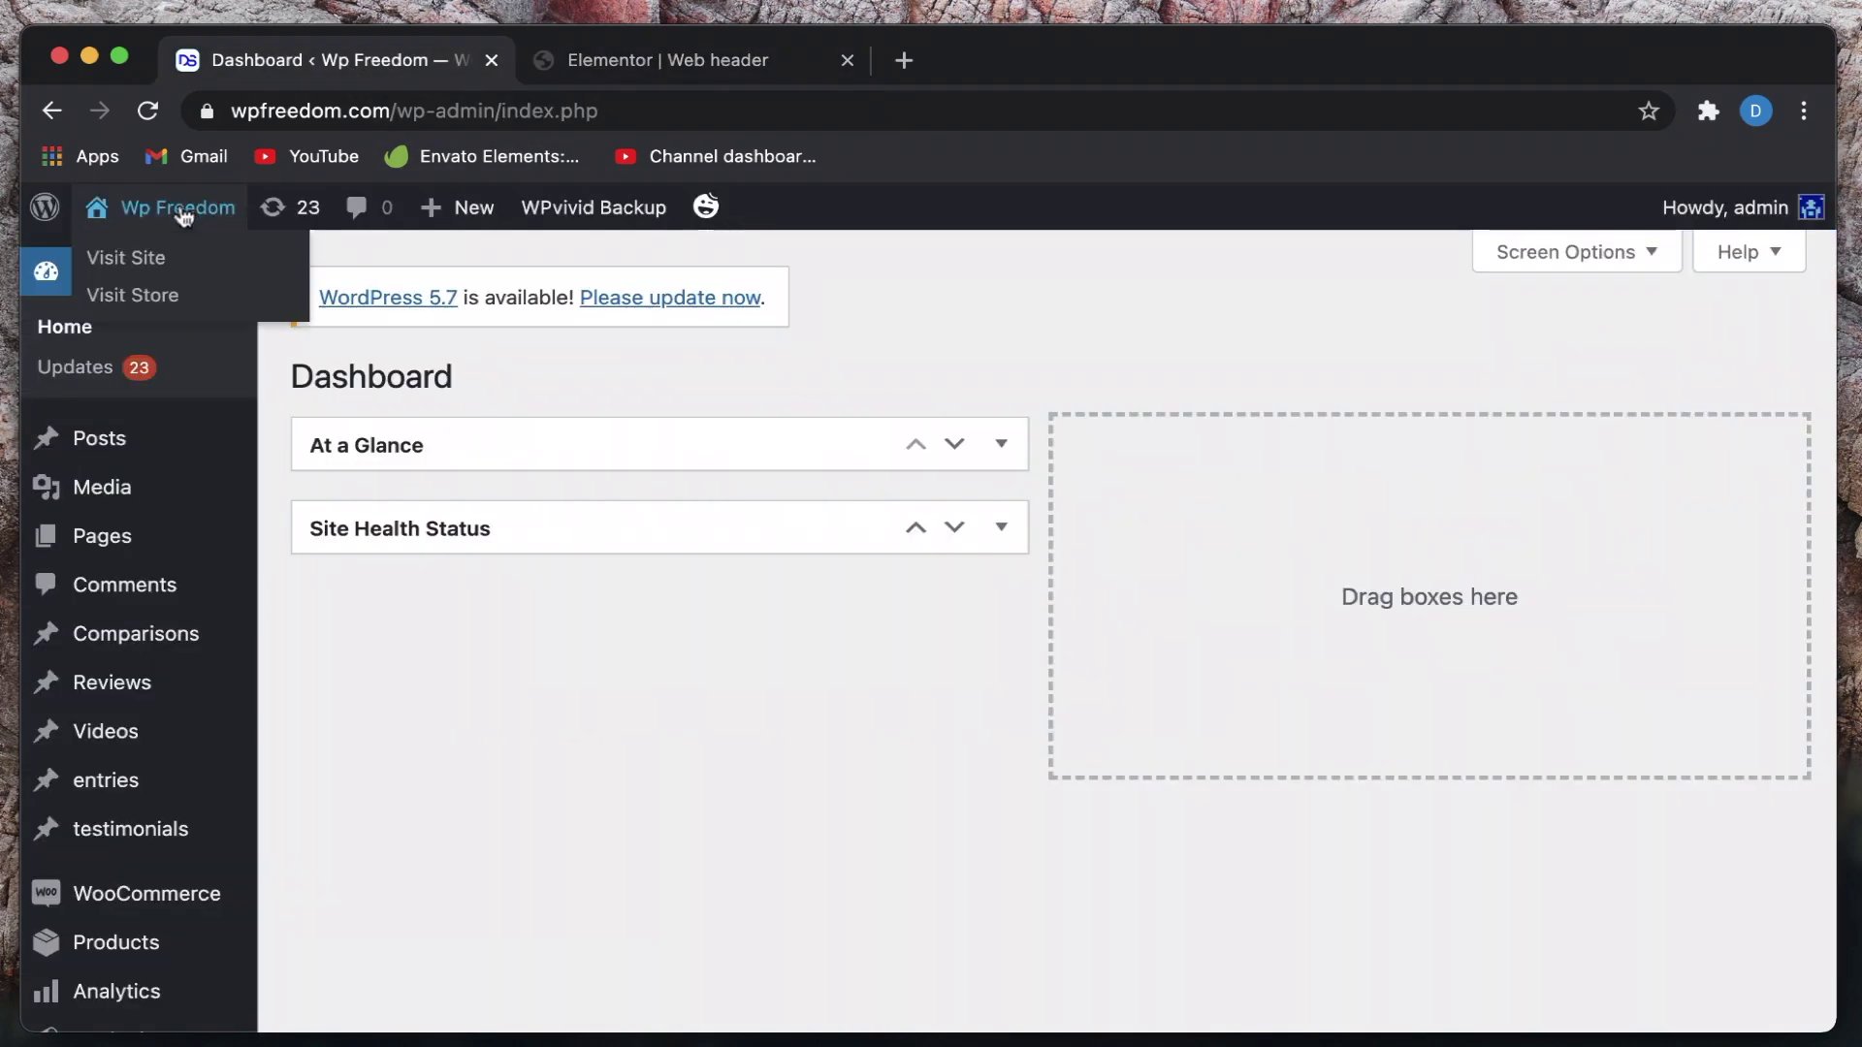
left_click(145, 260, "super")
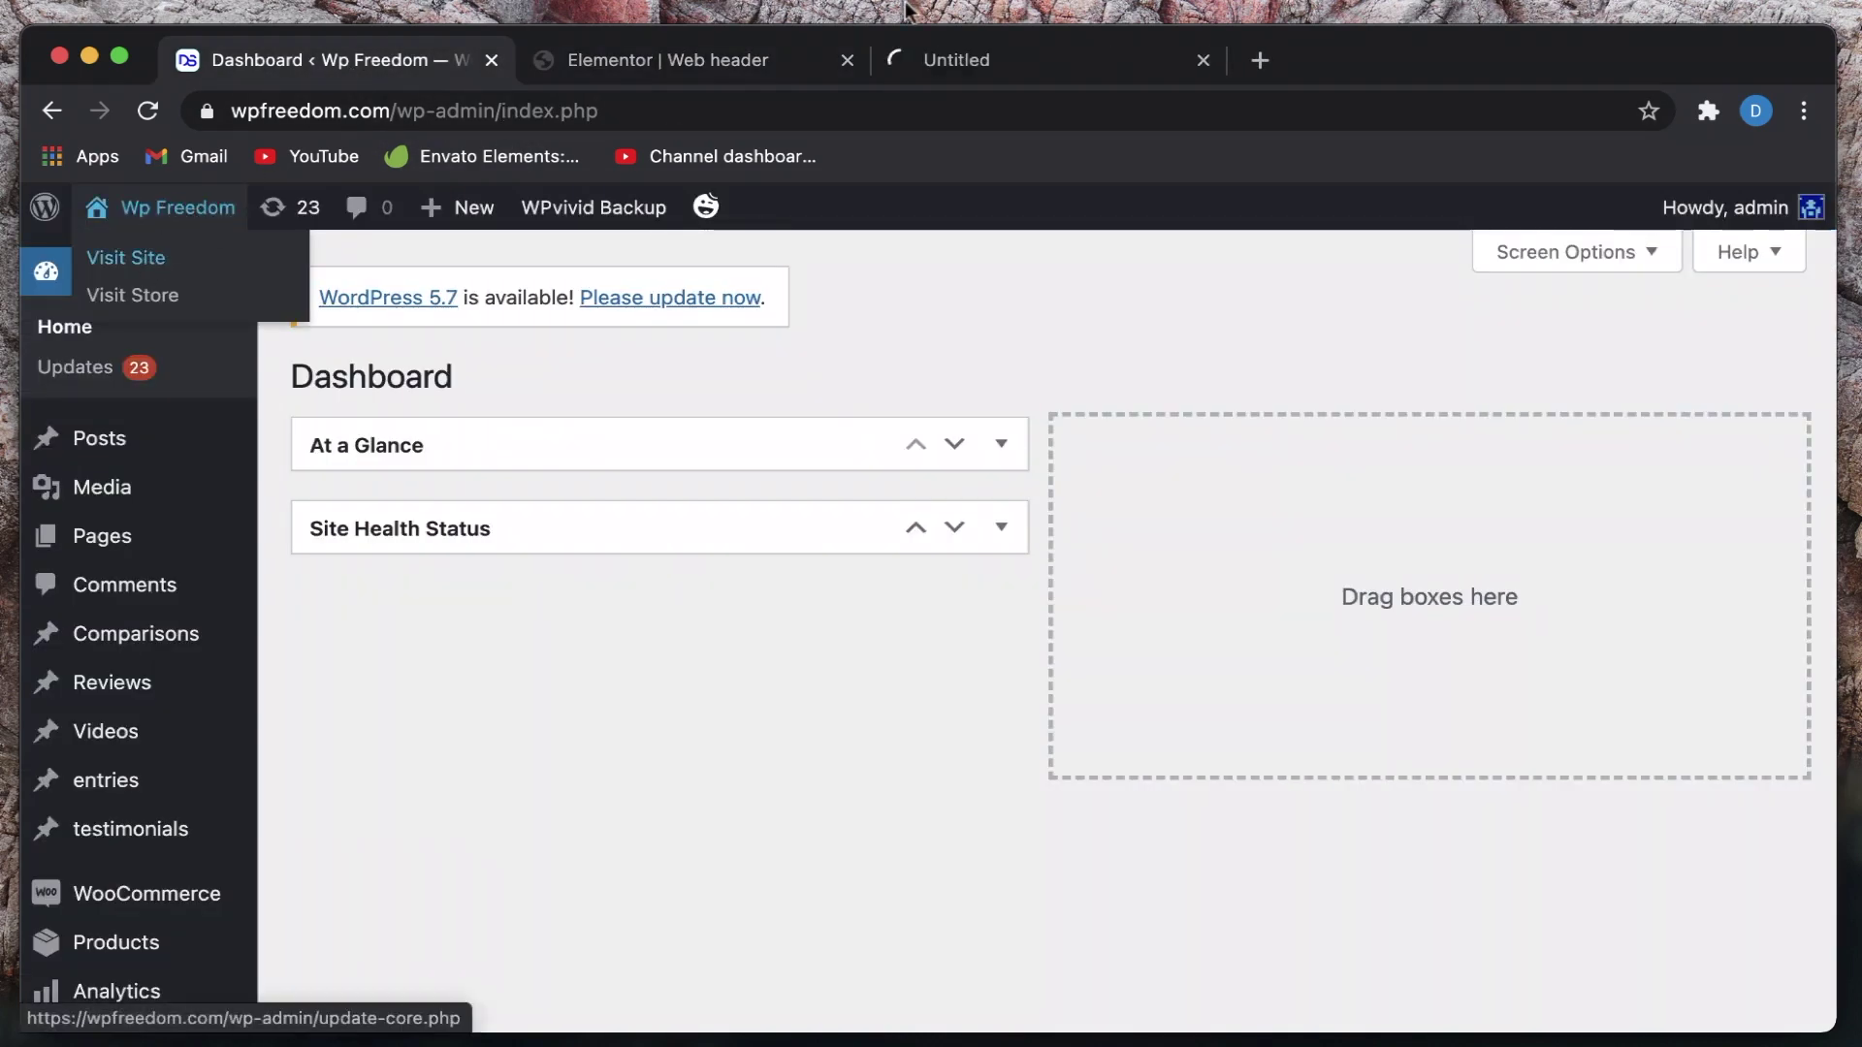
left_click(1091, 47)
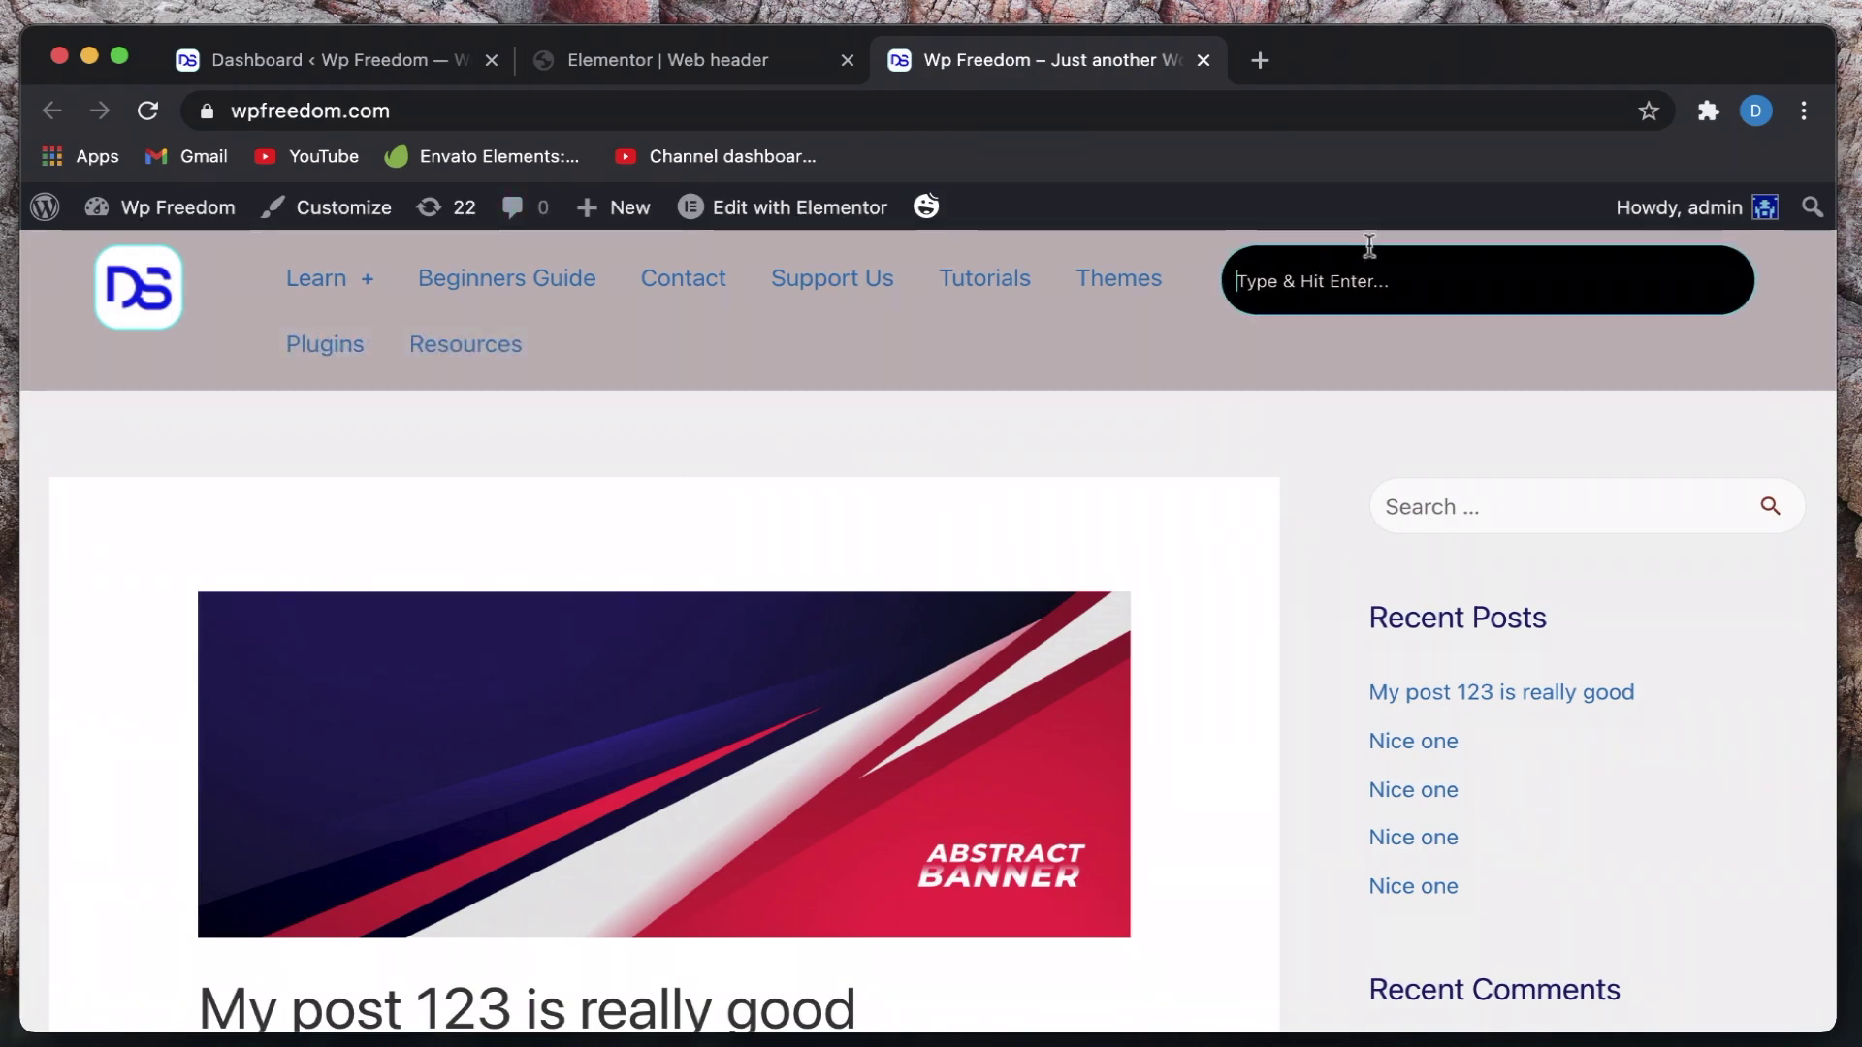
Try the header search box on the live site, then return to the Web header editor
left_click(1417, 281)
left_click(1029, 427)
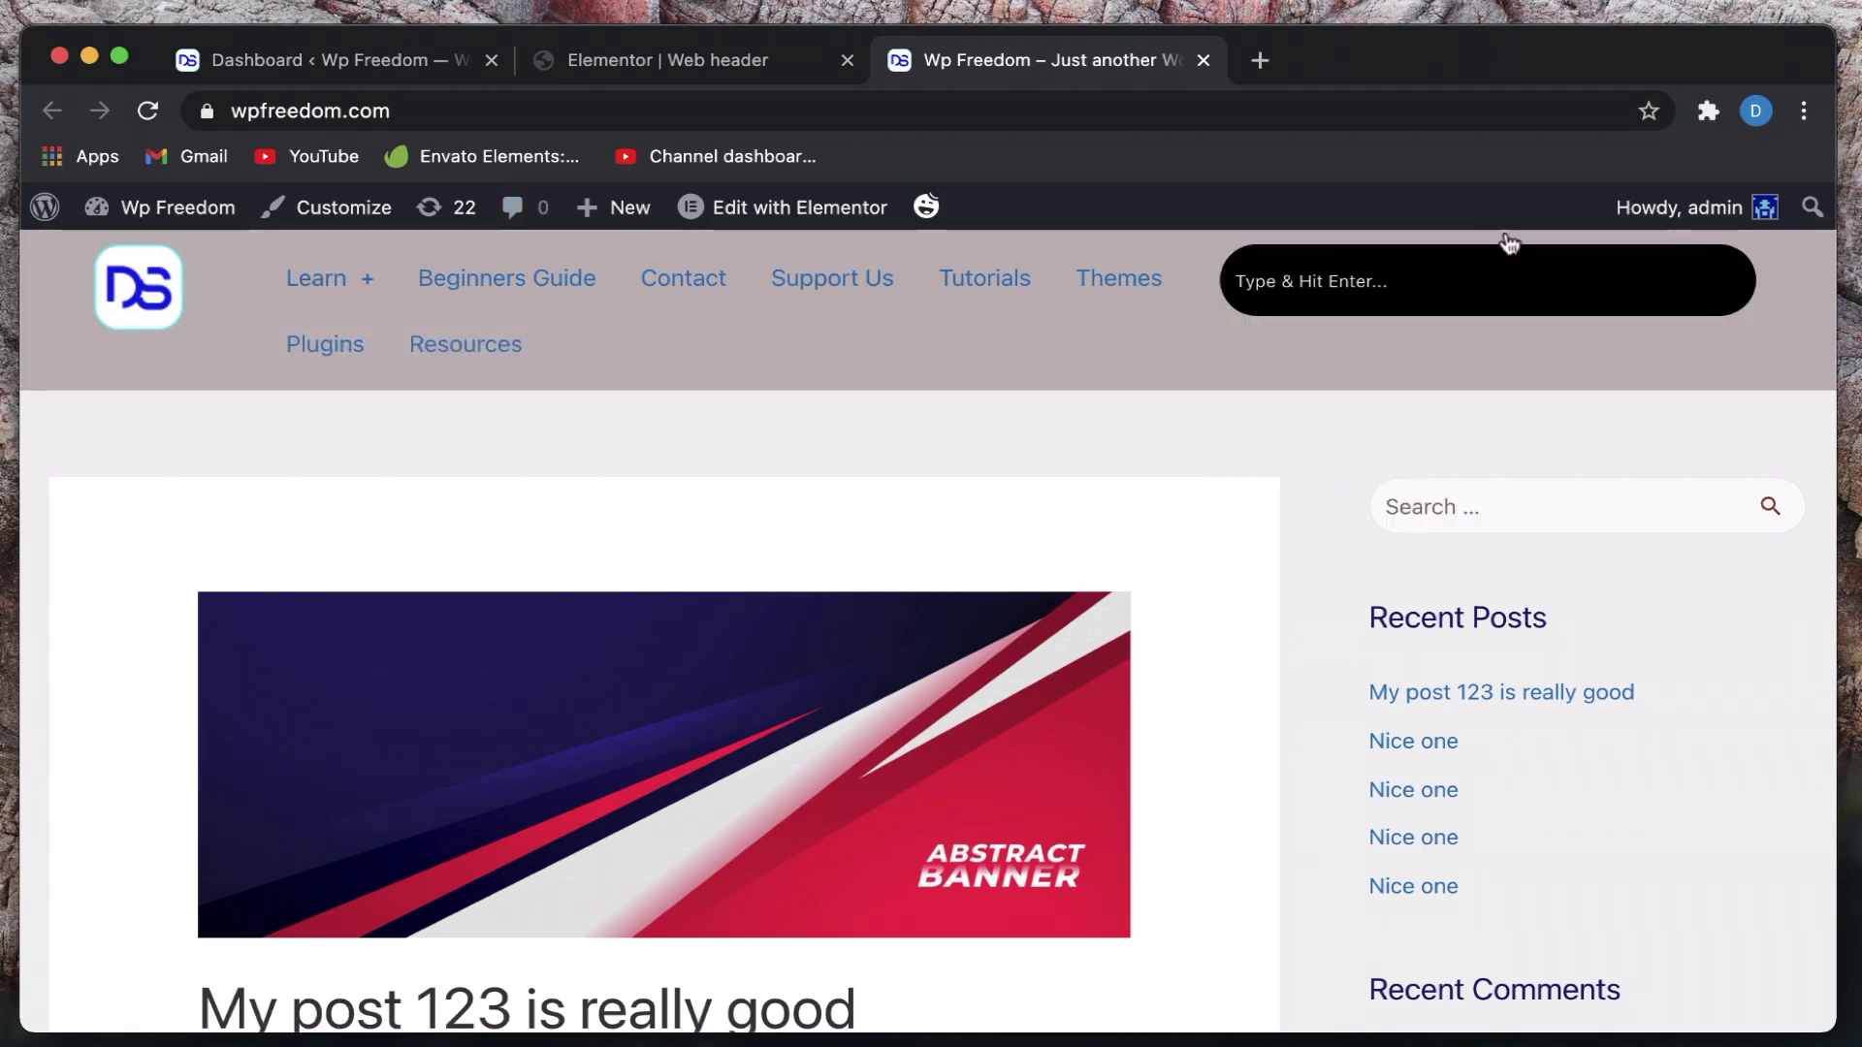
left_click(1502, 276)
left_click(911, 401)
left_click(636, 70)
Look through the Nav Menu widget's Dropdown style settings, then return to the WordPress dashboard
scroll(156, 543, "down", 3)
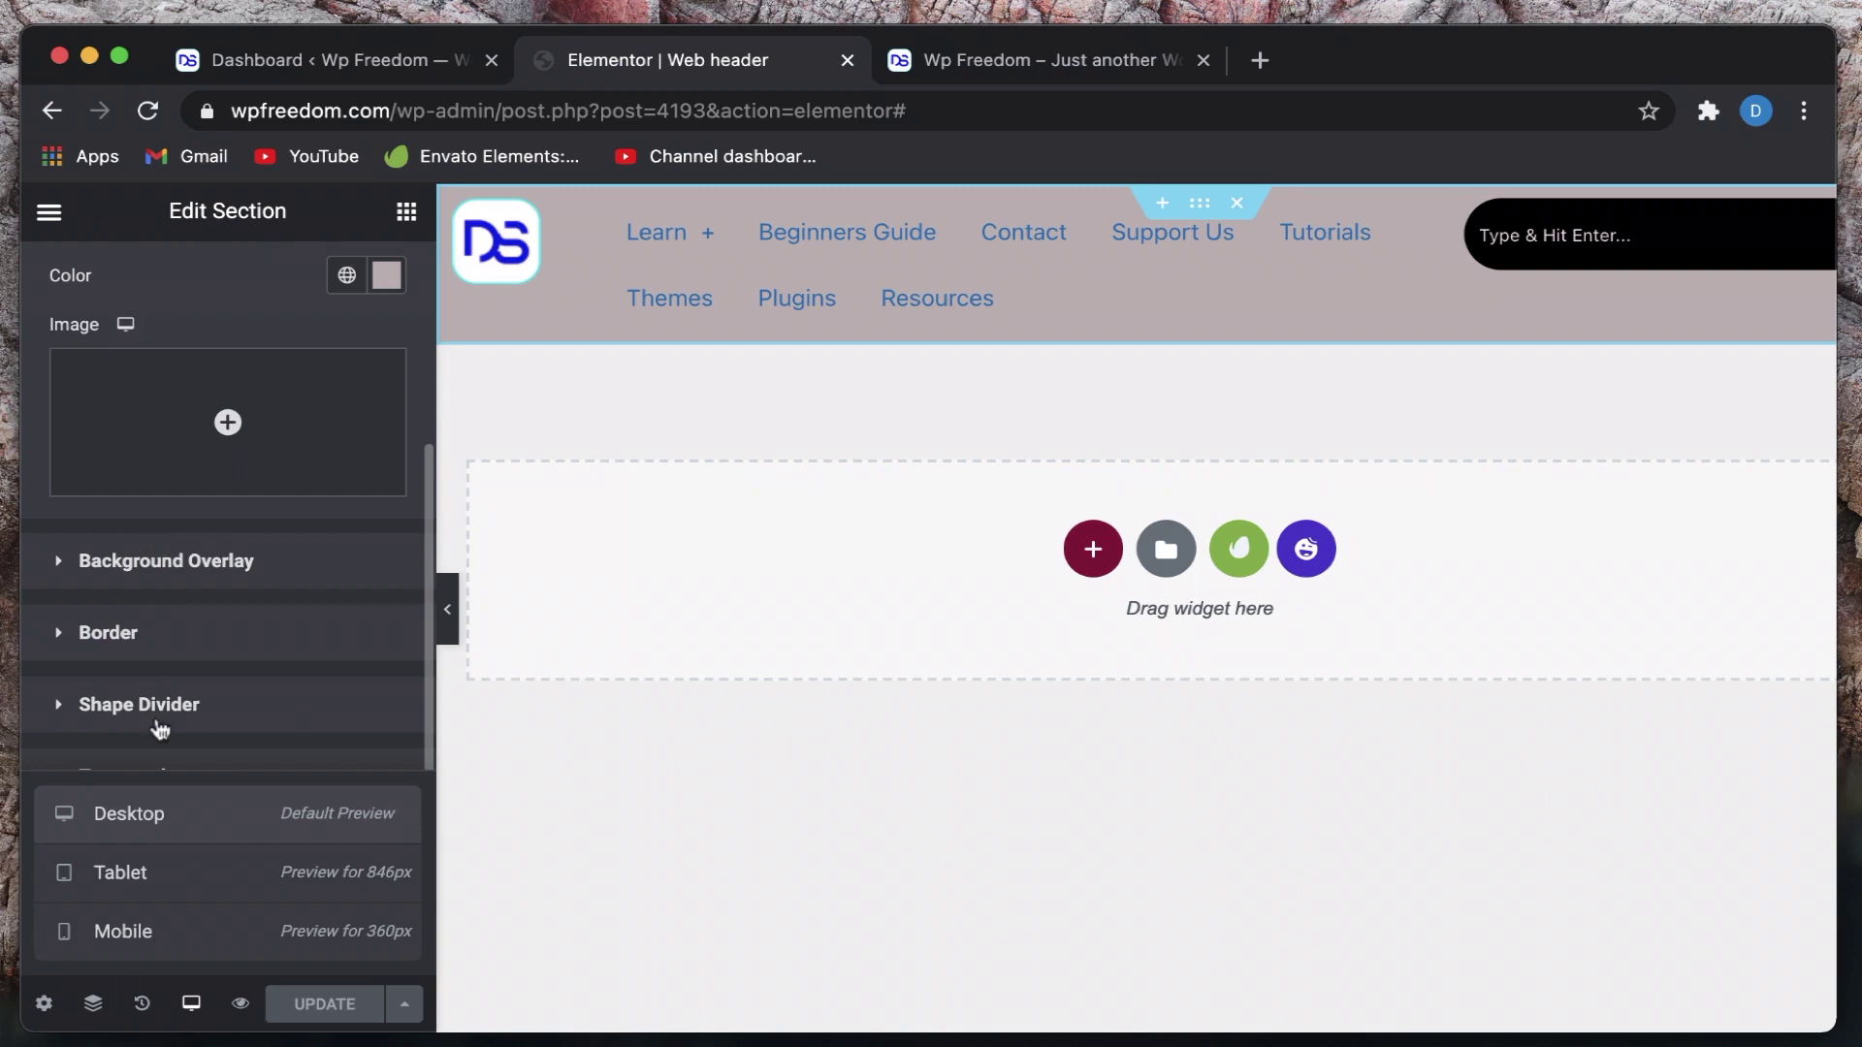
left_click(191, 1004)
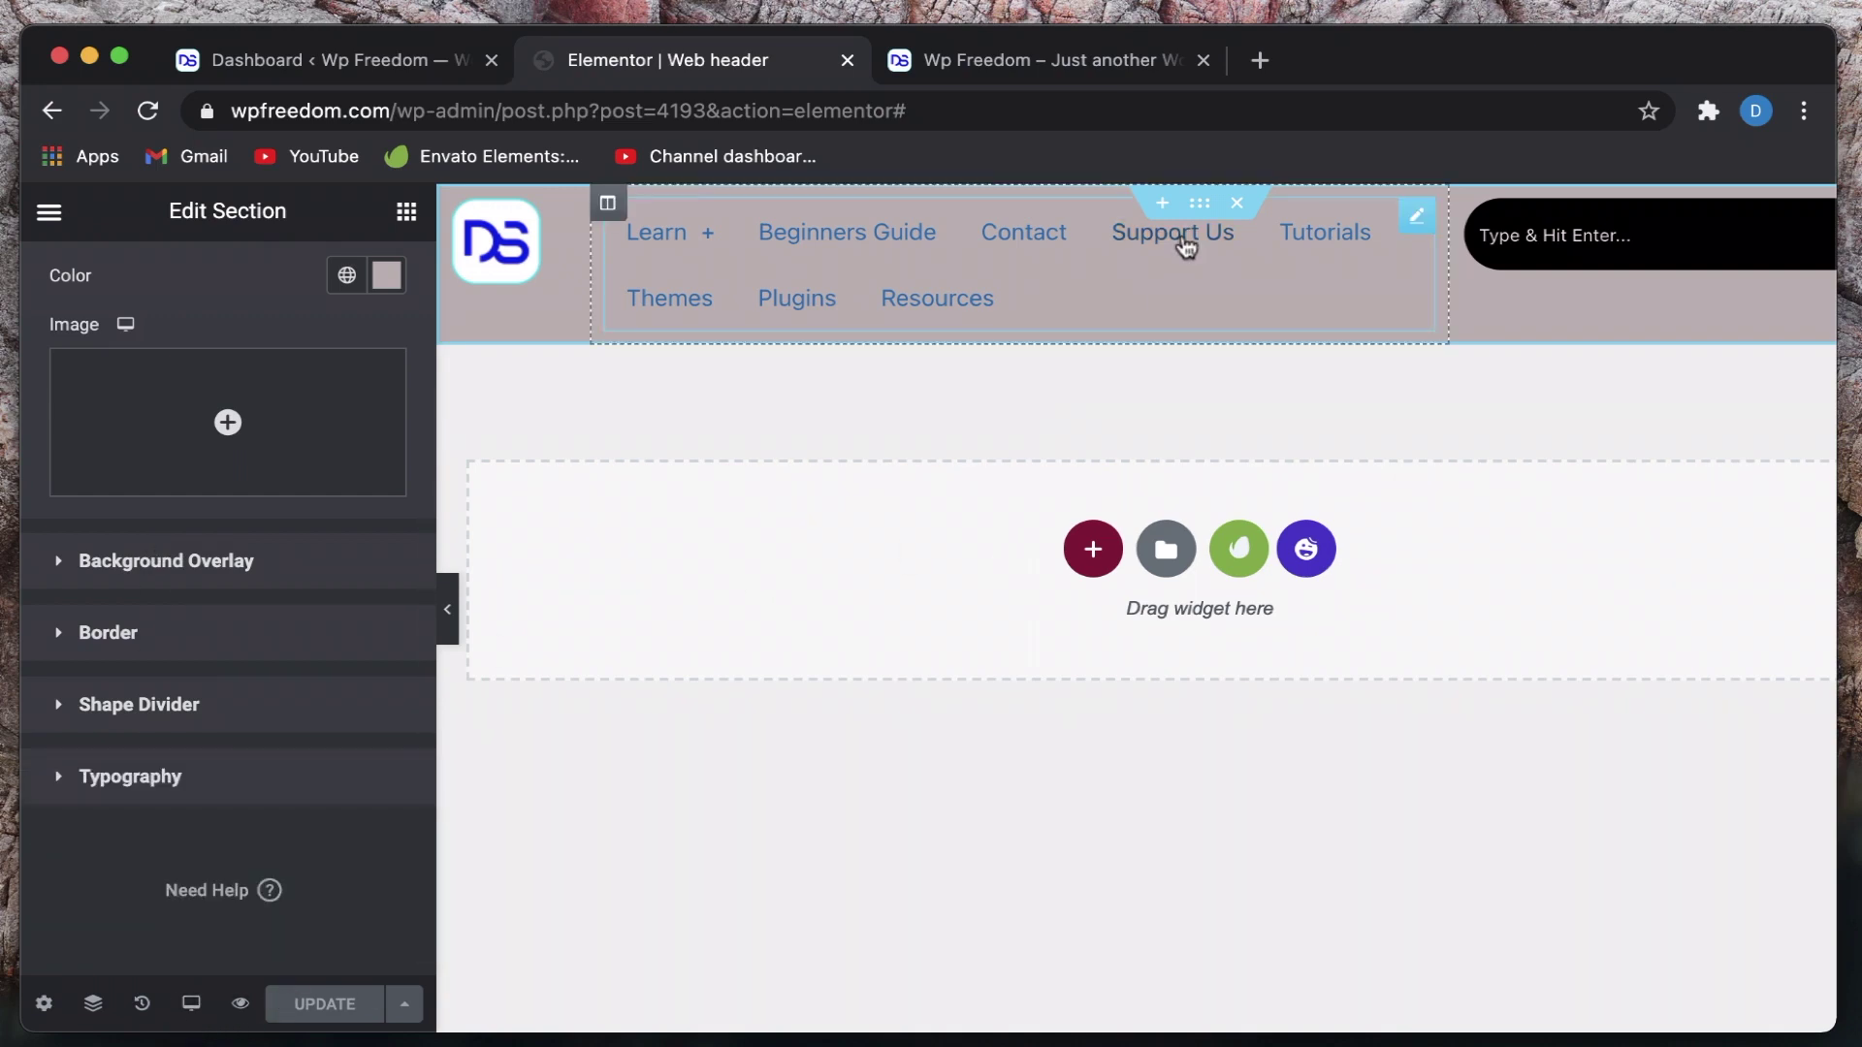
left_click(1185, 247)
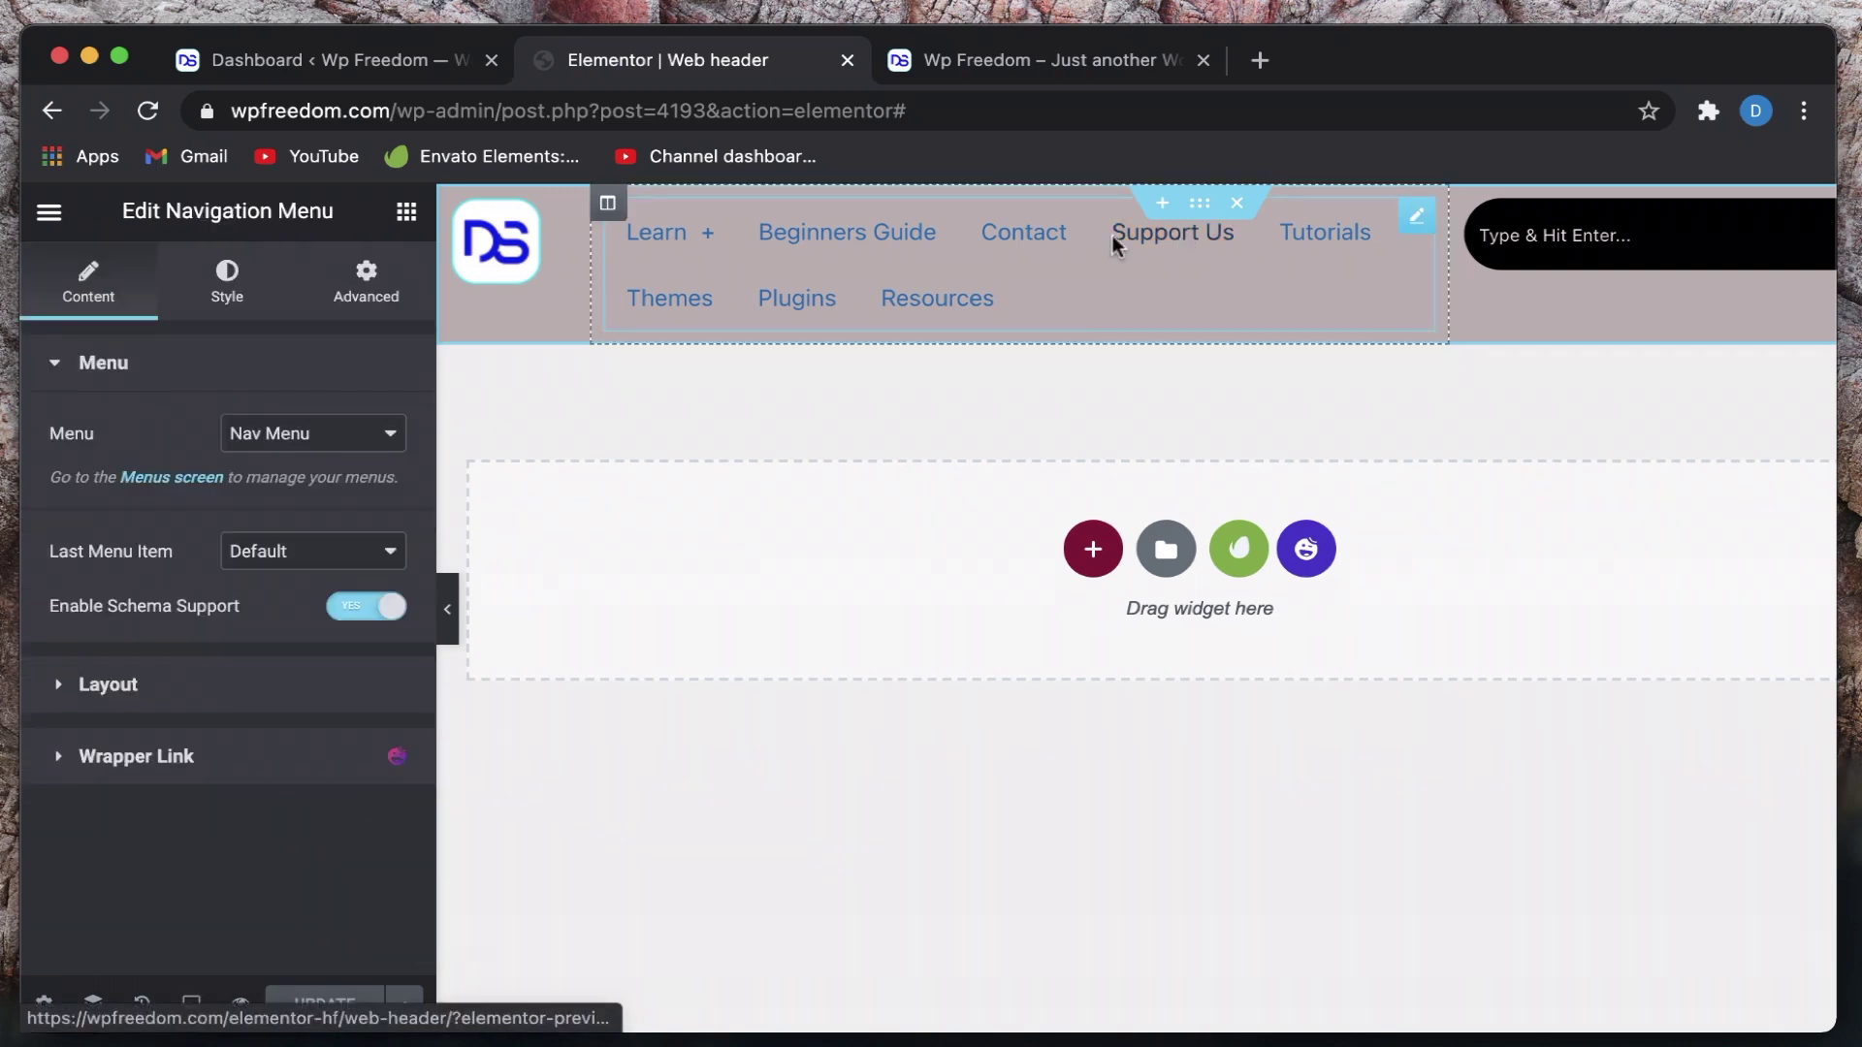
left_click(220, 291)
scroll(108, 665, "down", 3)
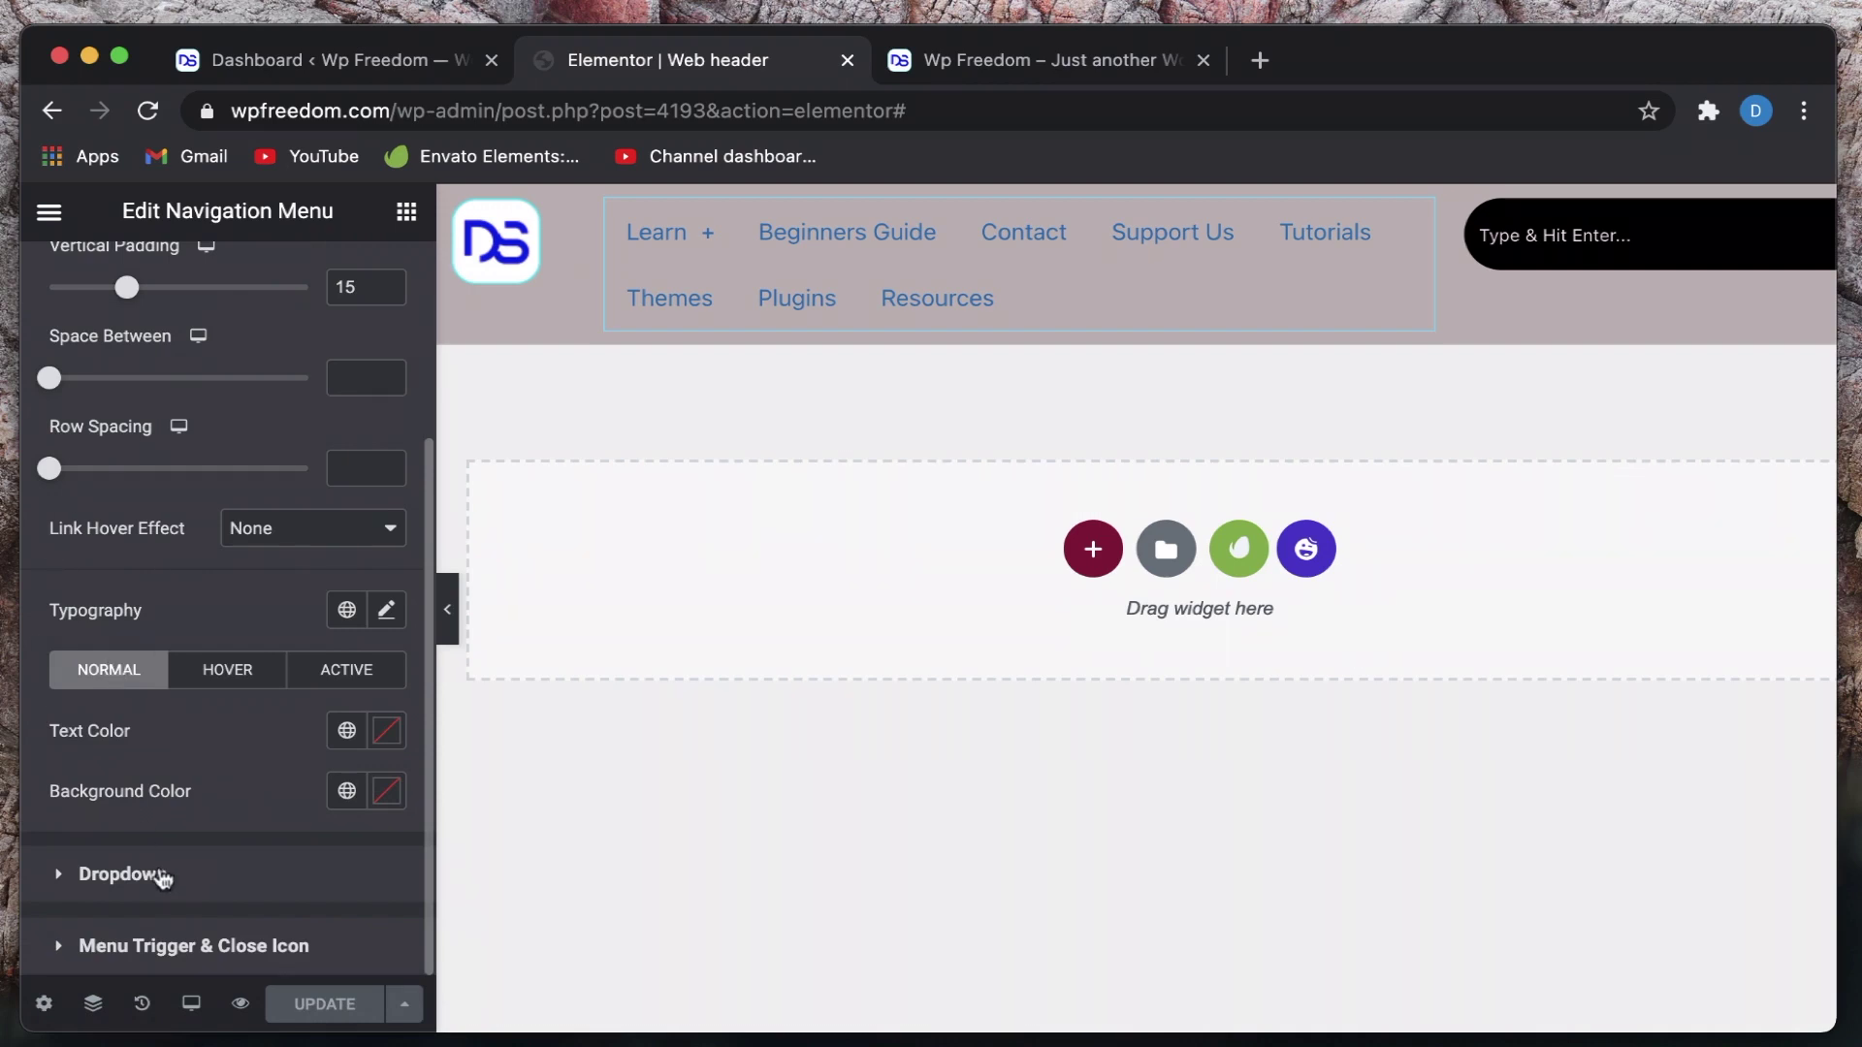
left_click(121, 874)
scroll(163, 878, "down", 4)
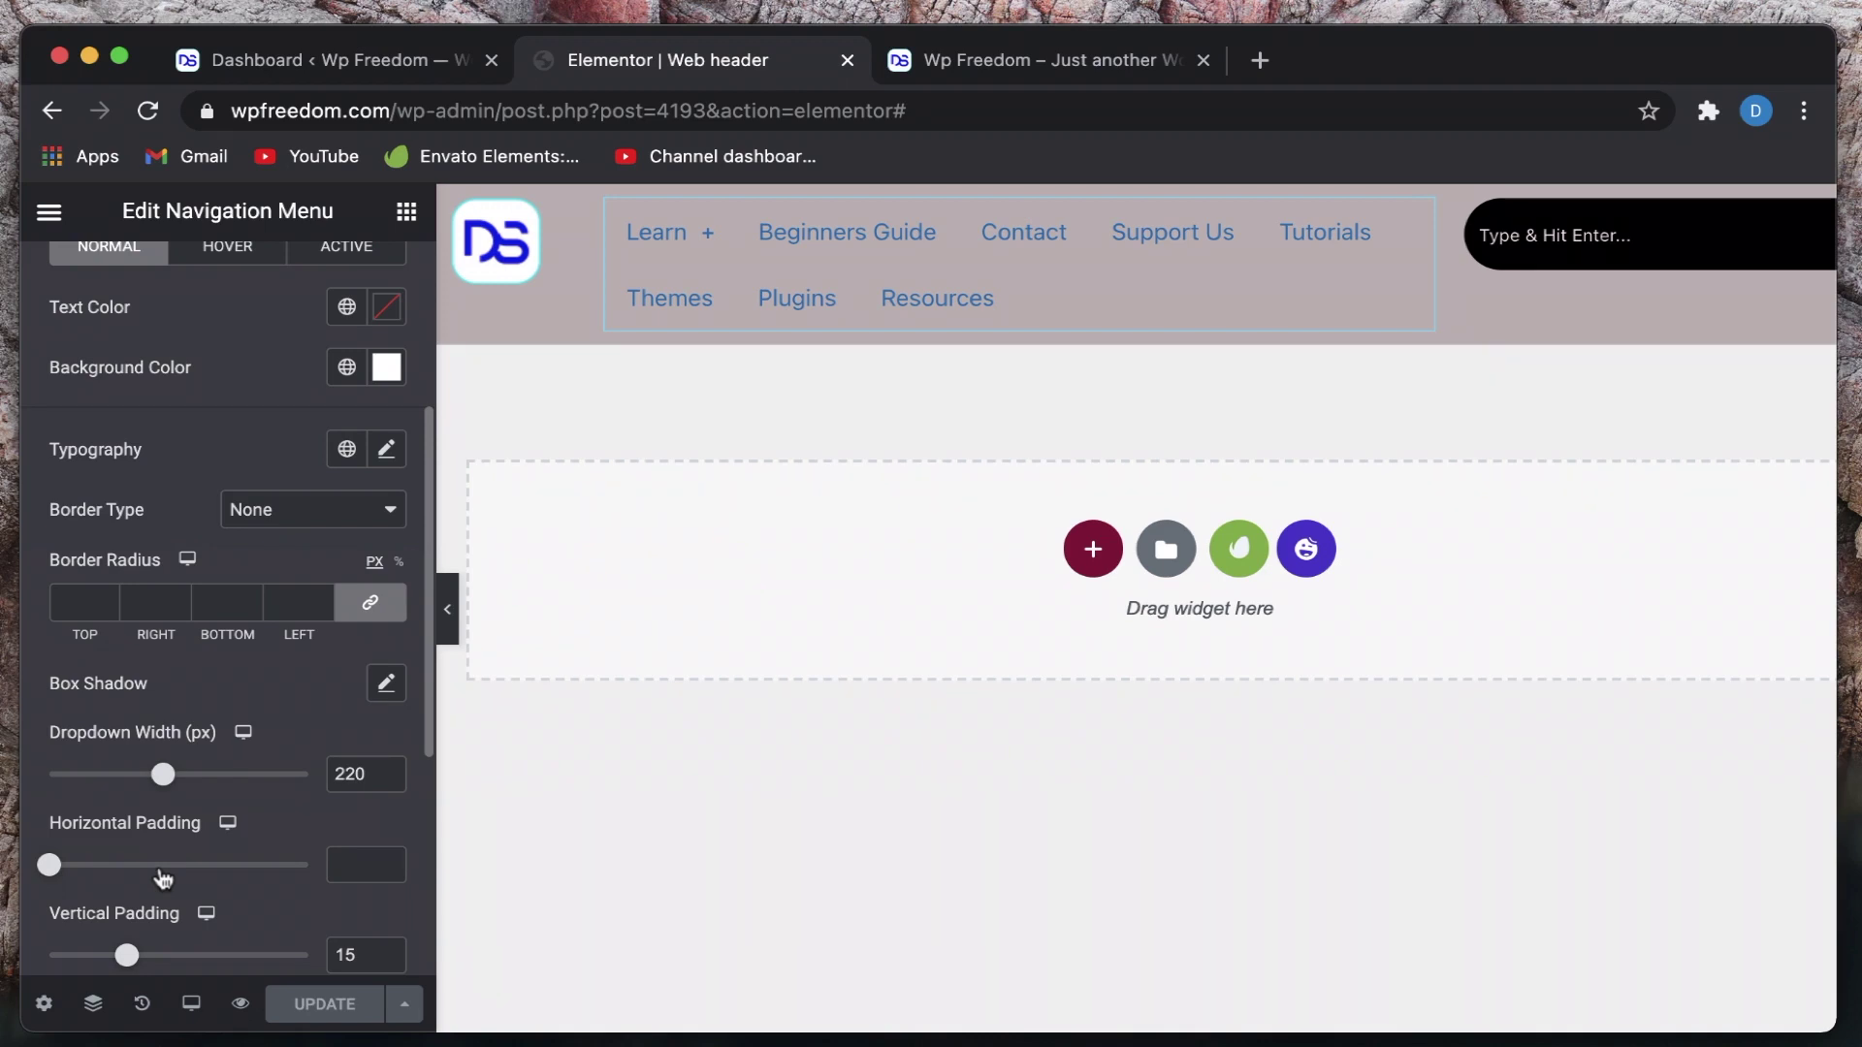
left_click(285, 61)
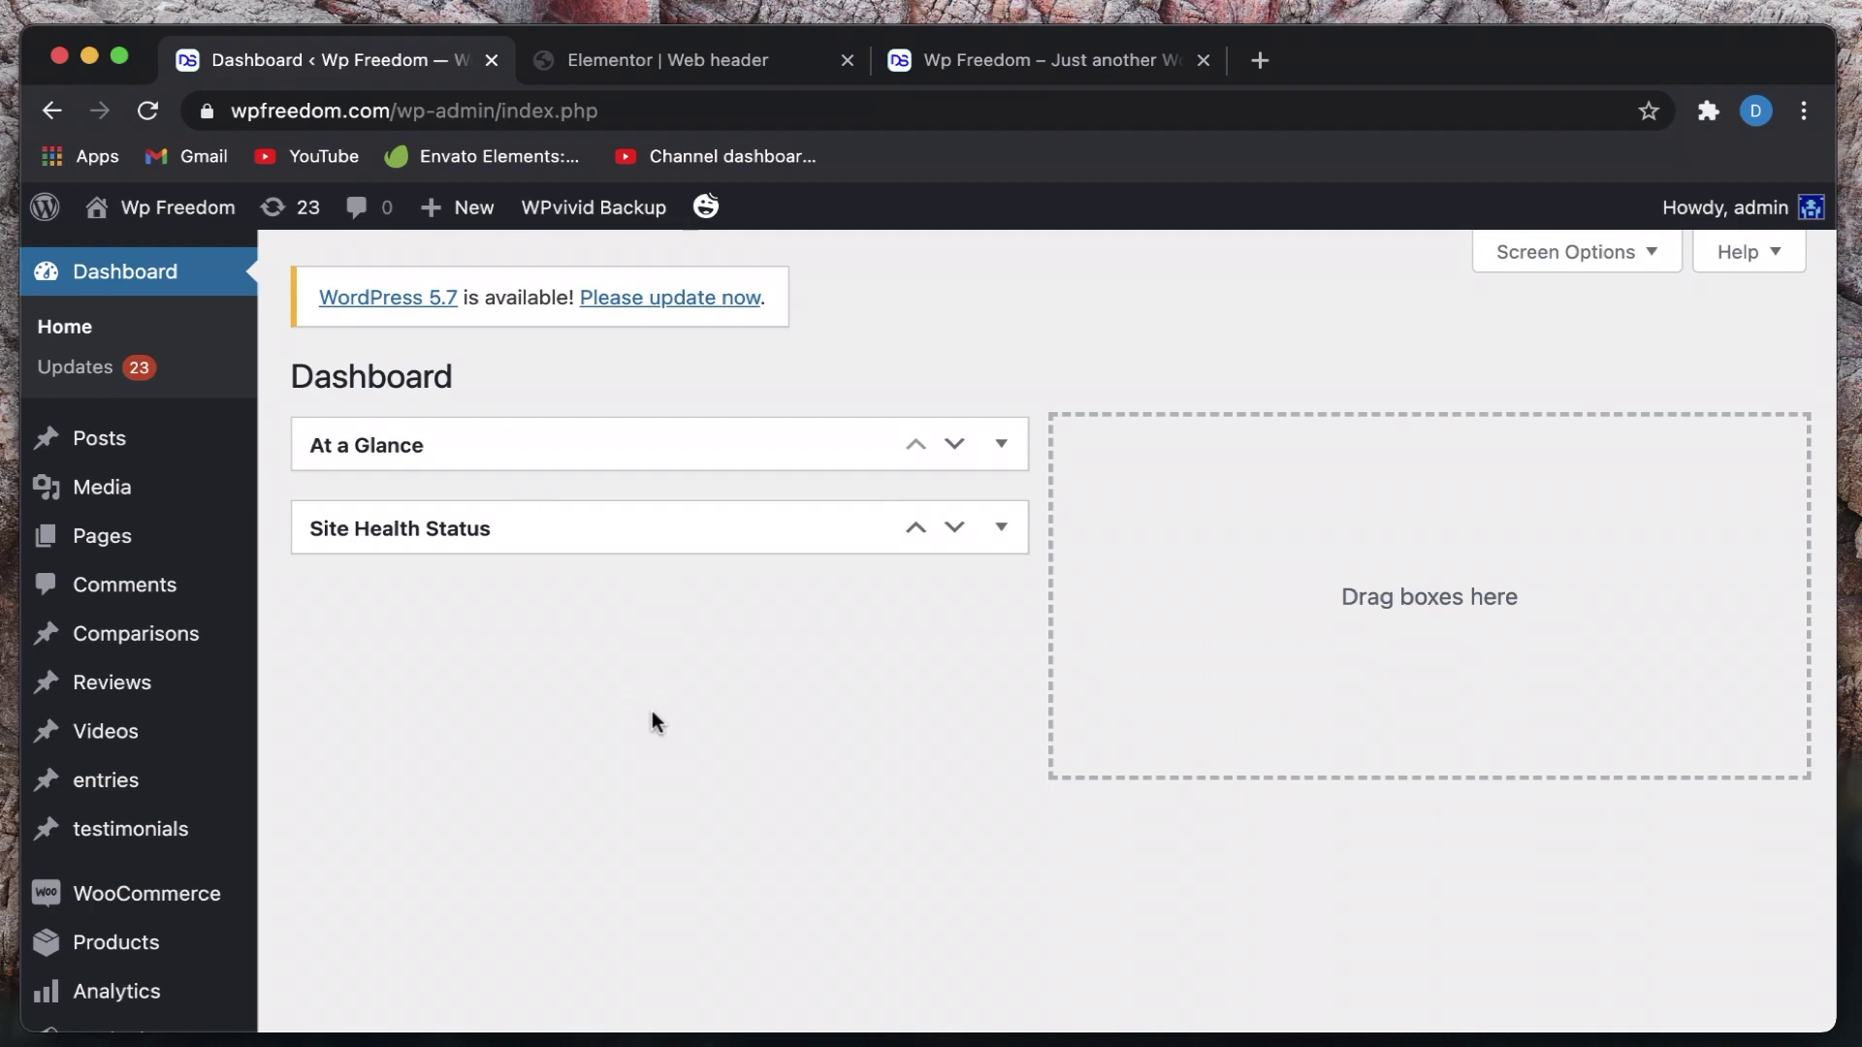
Open Appearance > Header Footer & Blocks to list the Web header template
scroll(652, 714, "down", 5)
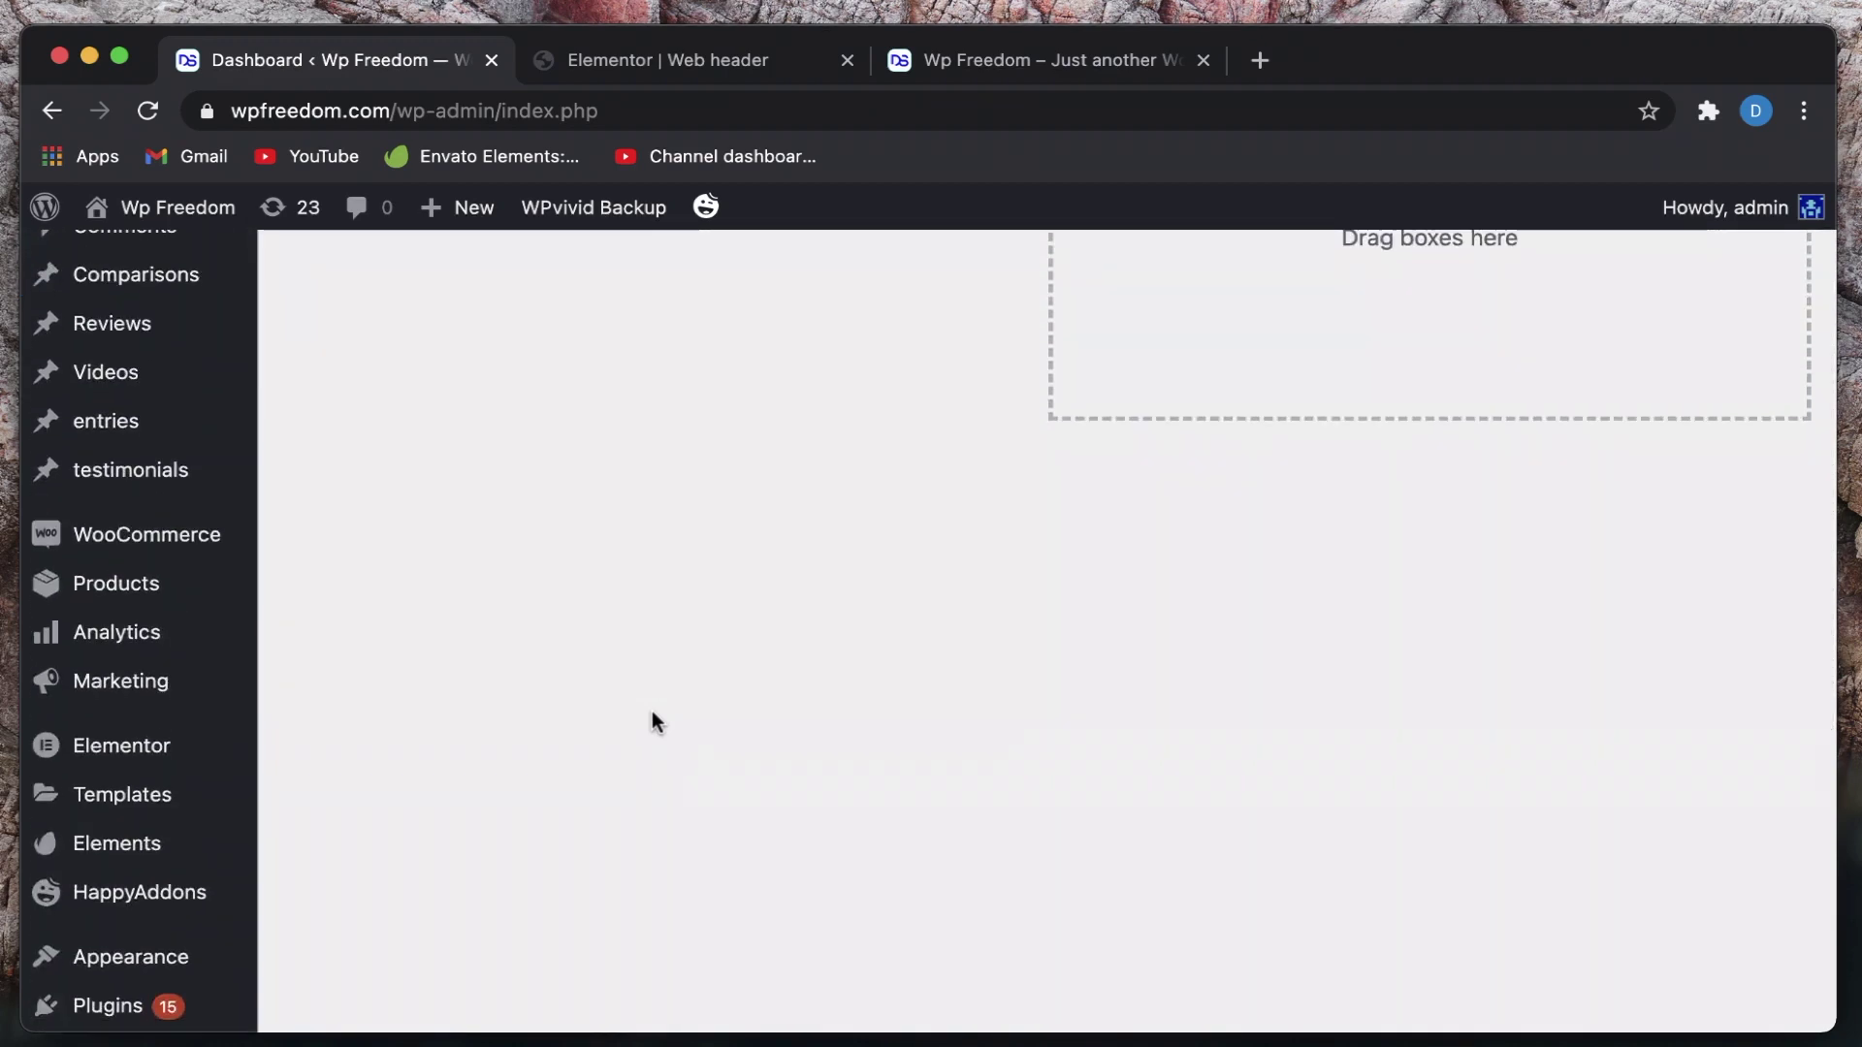
scroll(651, 714, "down", 8)
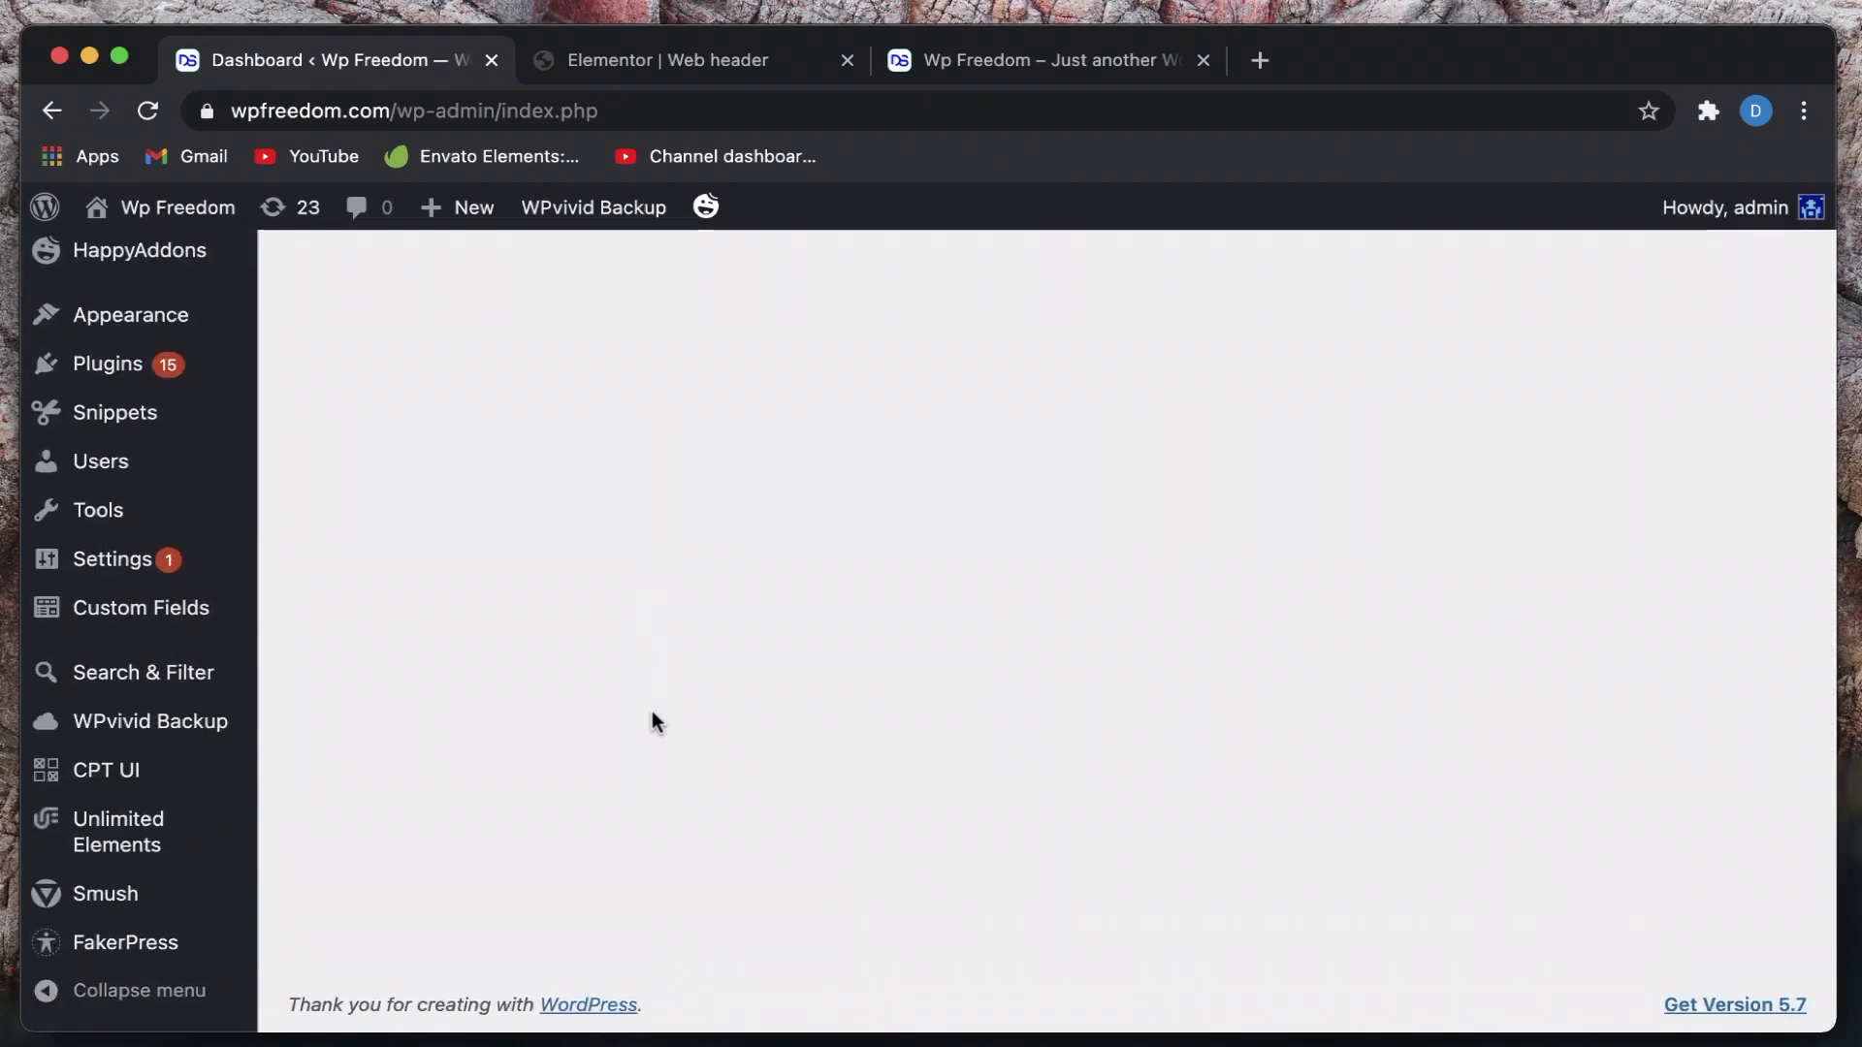
mouse_move(165, 318)
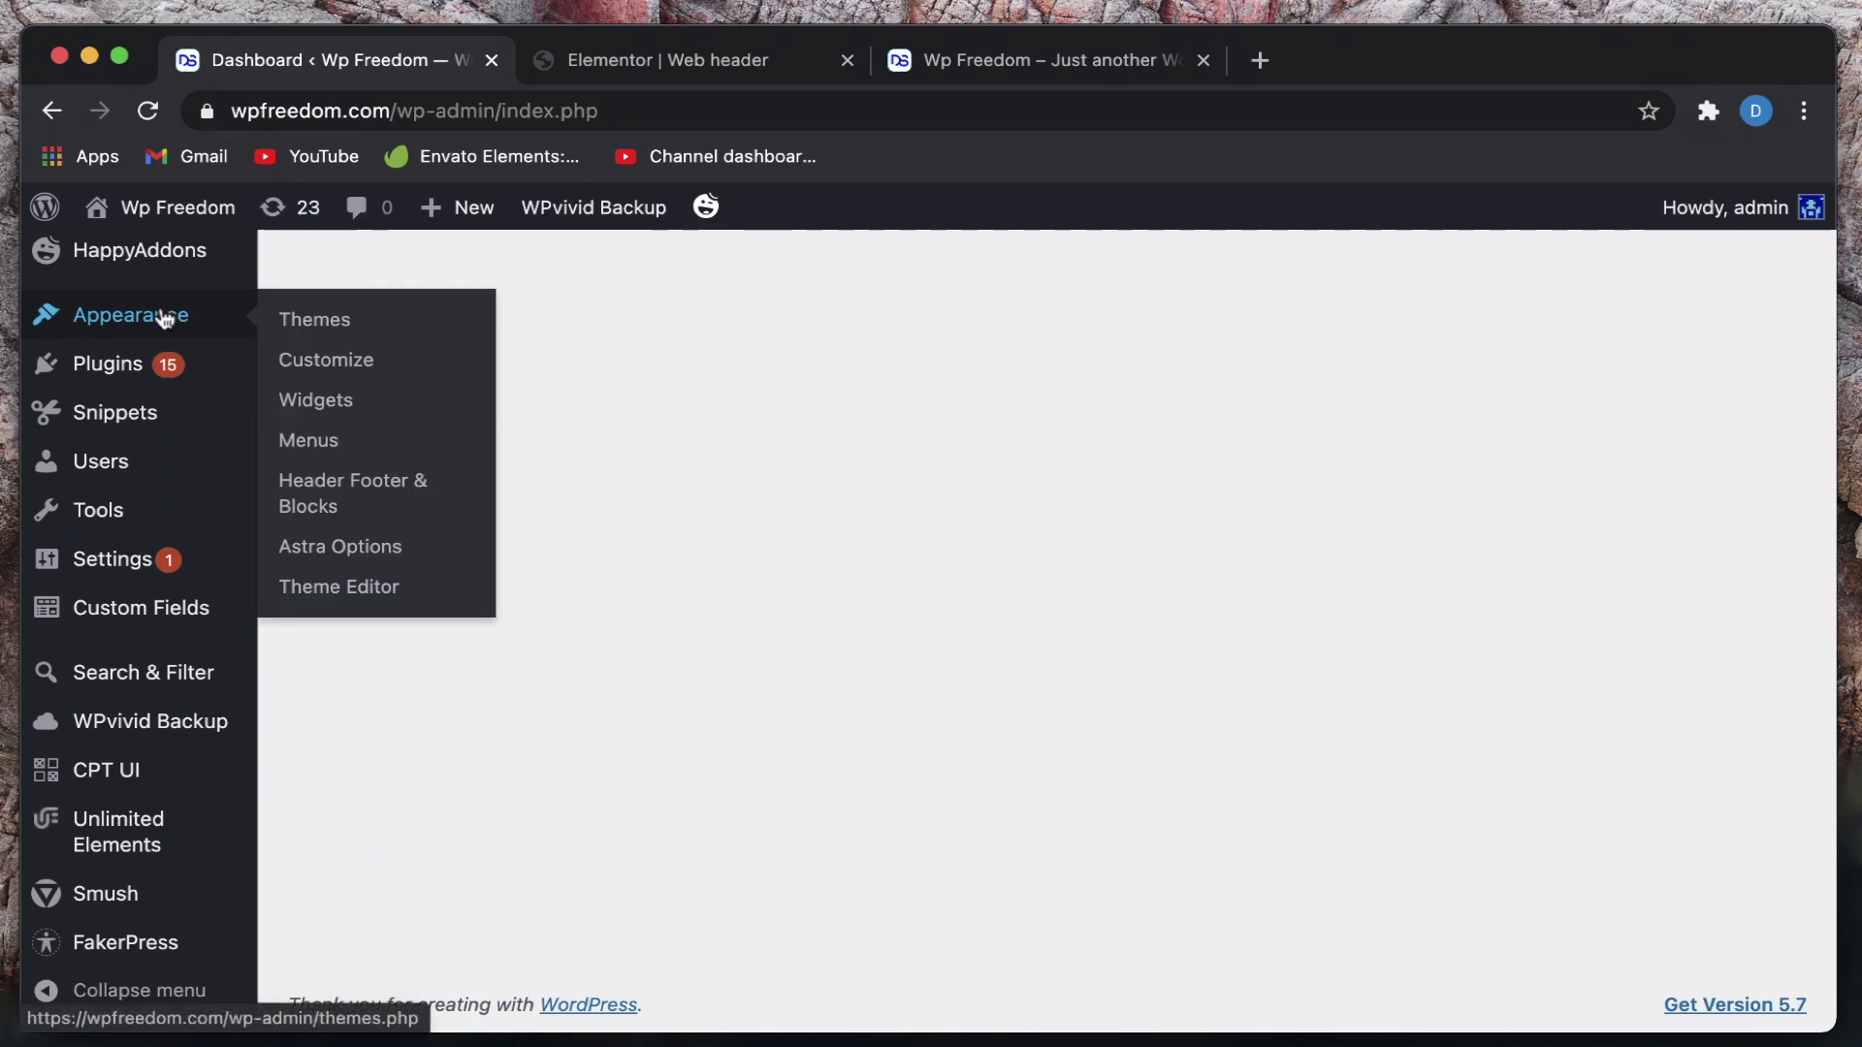
left_click(311, 499)
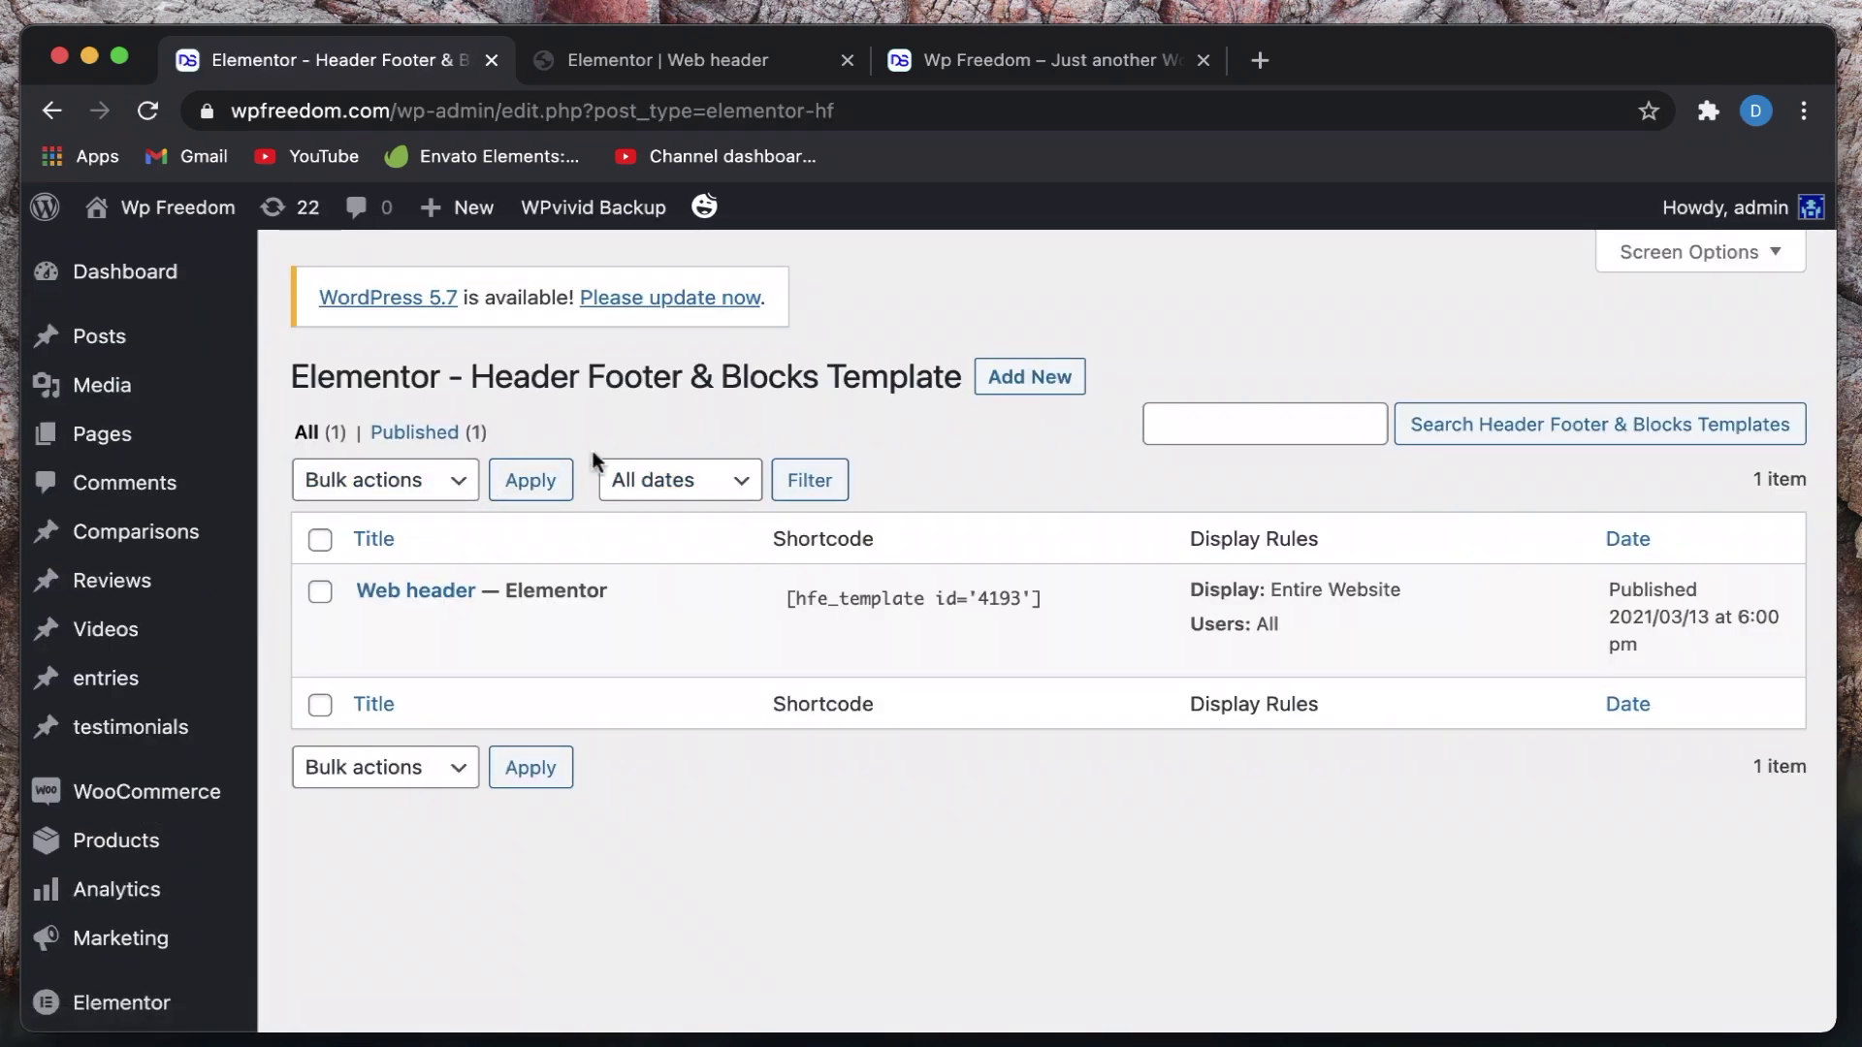
Add a new template of type Custom Block, ready to receive a title
left_click(1026, 385)
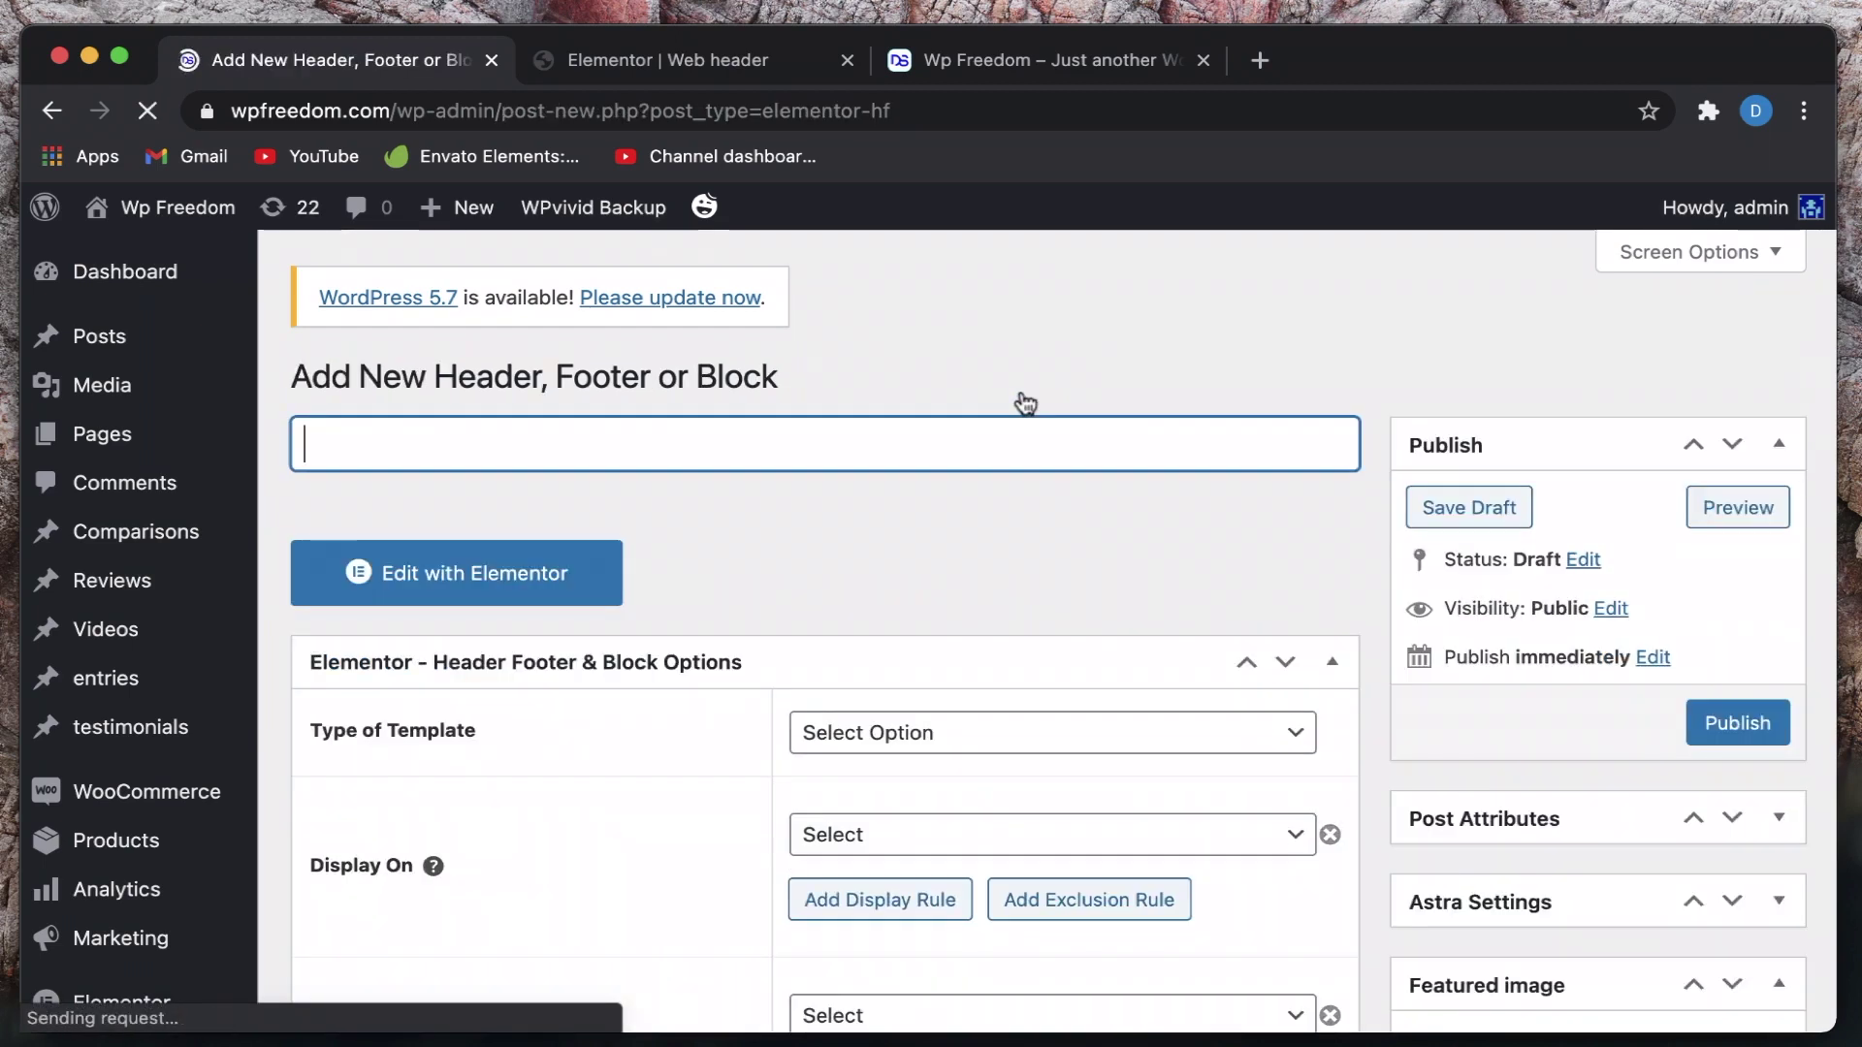
left_click(853, 734)
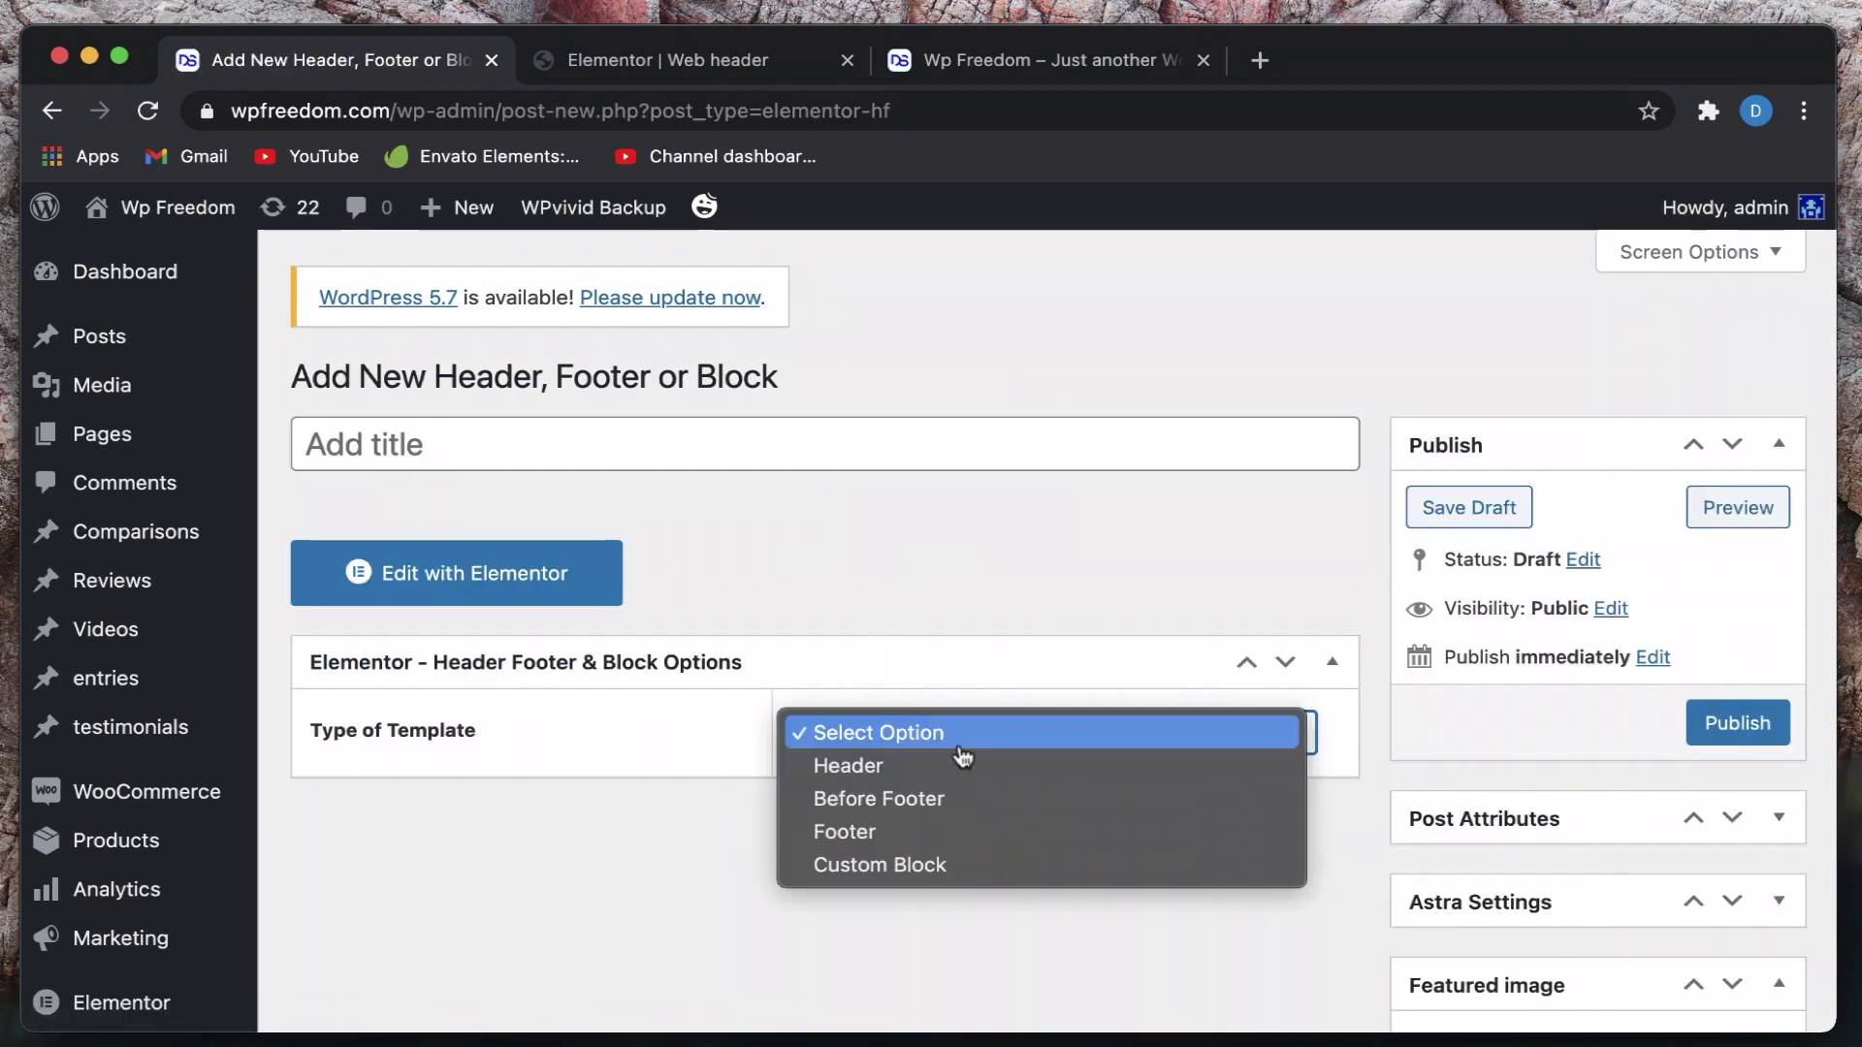
left_click(884, 866)
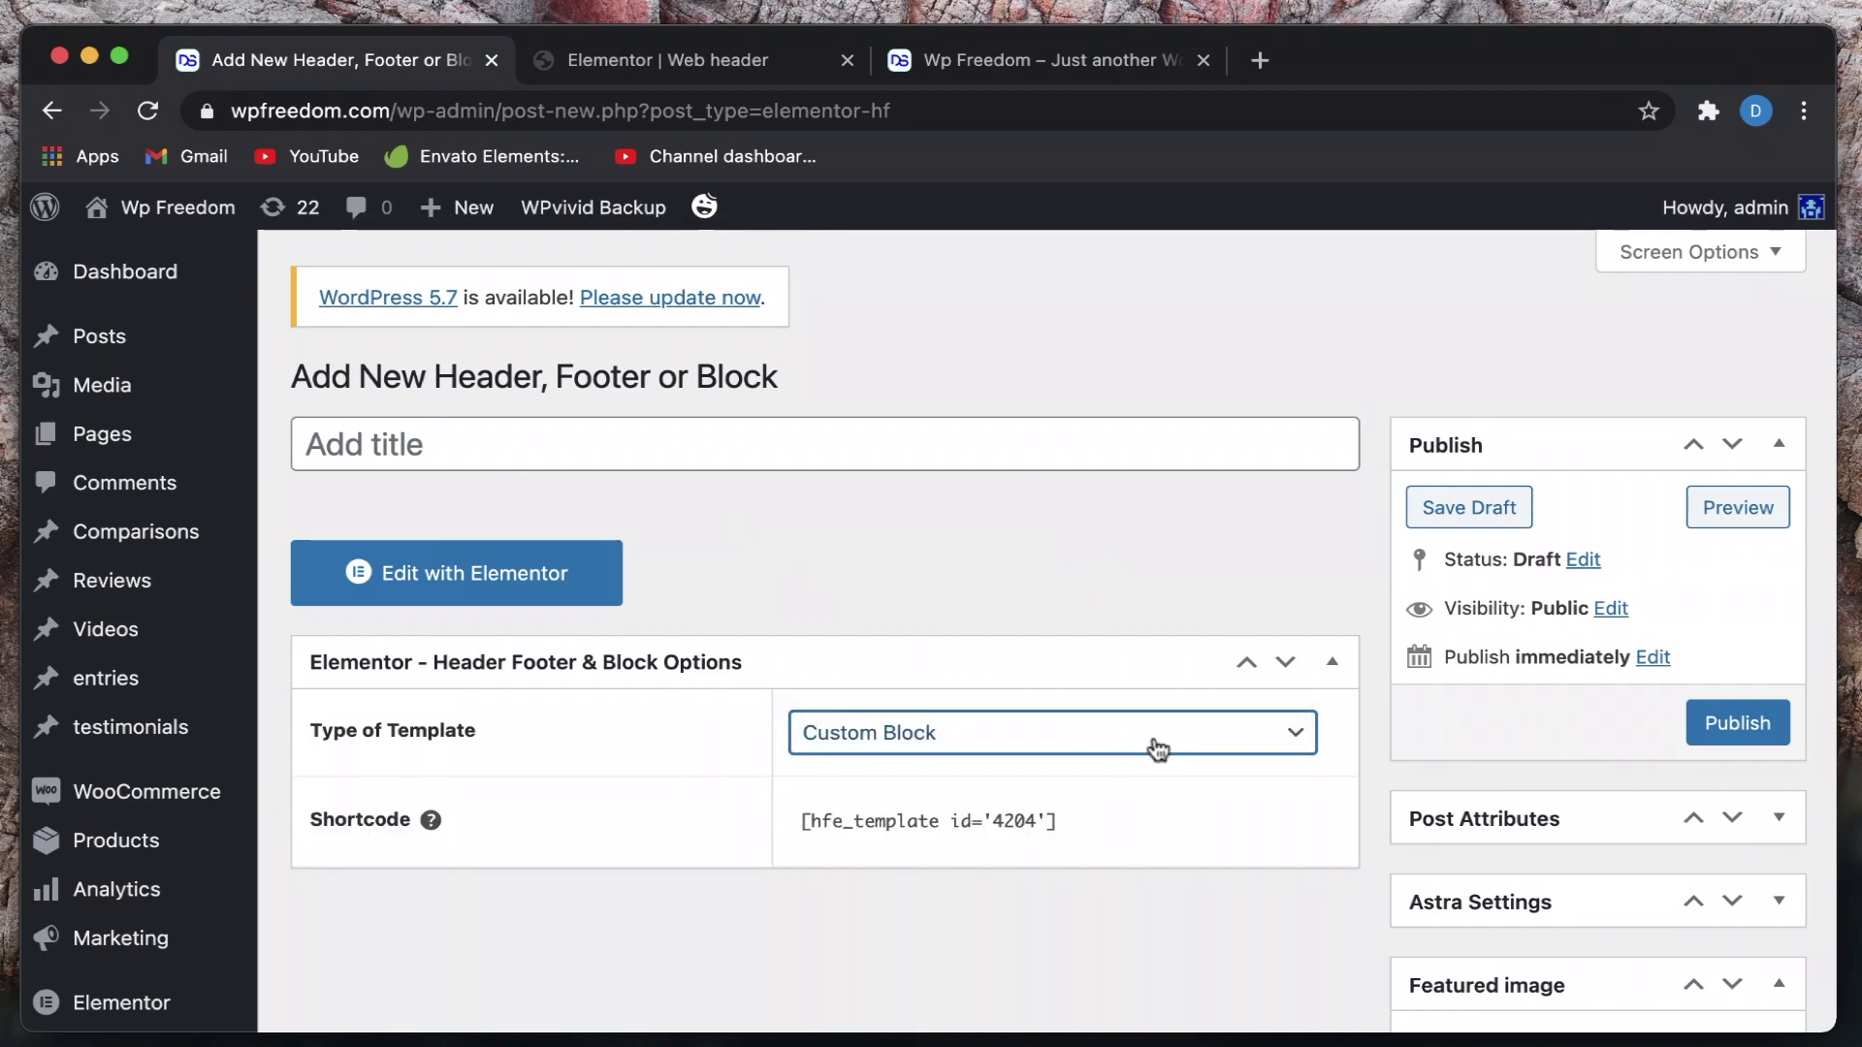
left_click(661, 446)
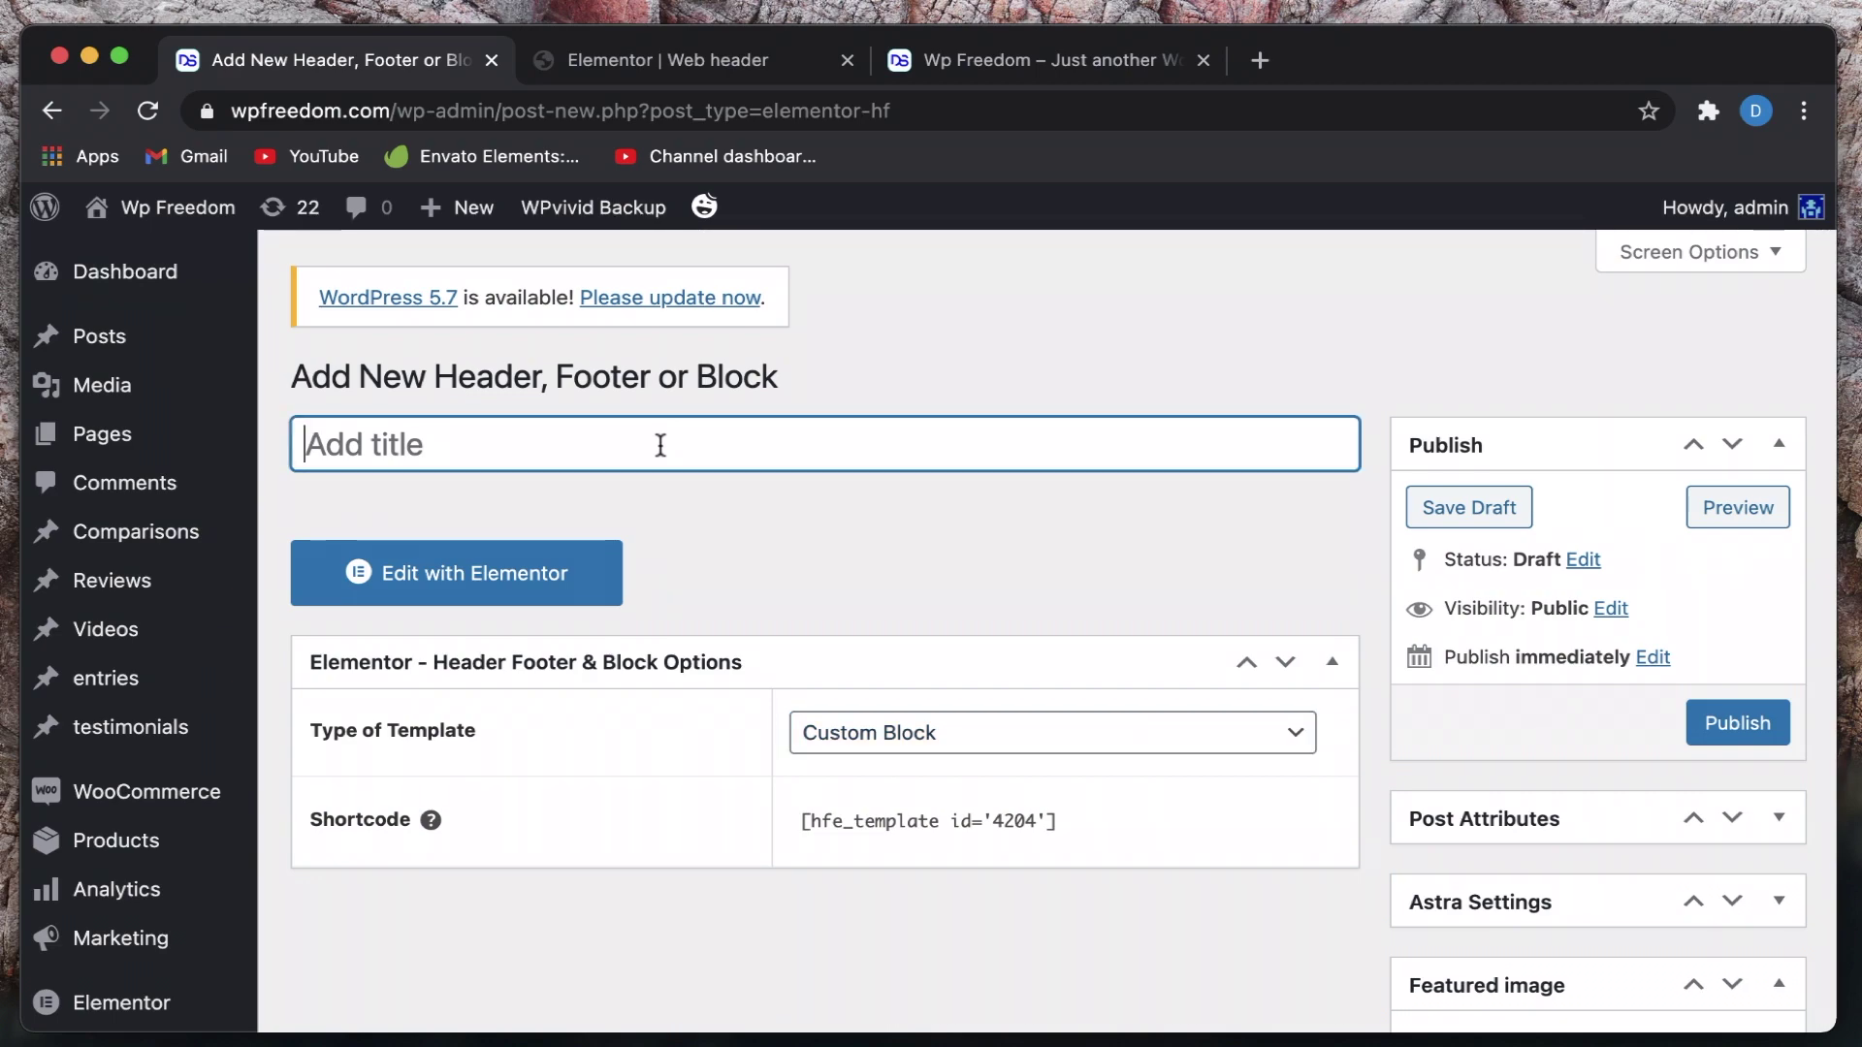
scroll(660, 445, "down", 3)
mouse_move(192, 784)
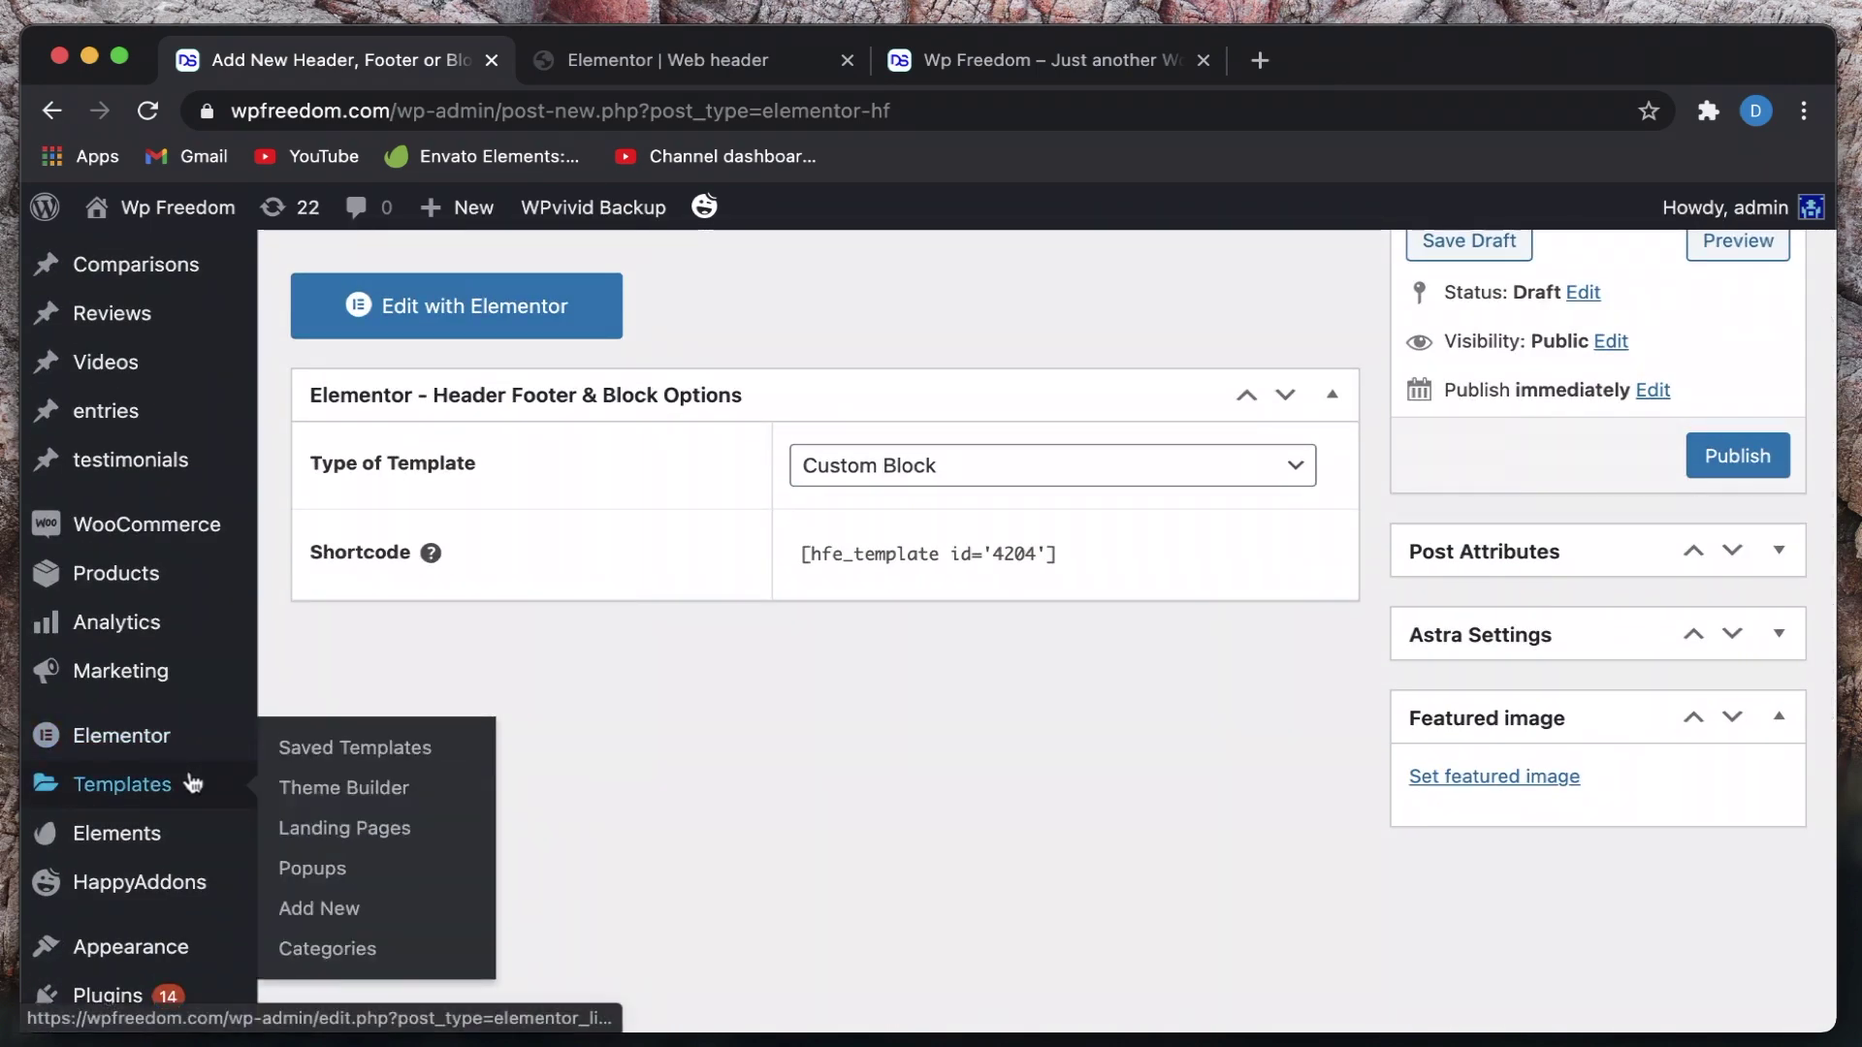
left_click(353, 748, "super")
left_click(1369, 80)
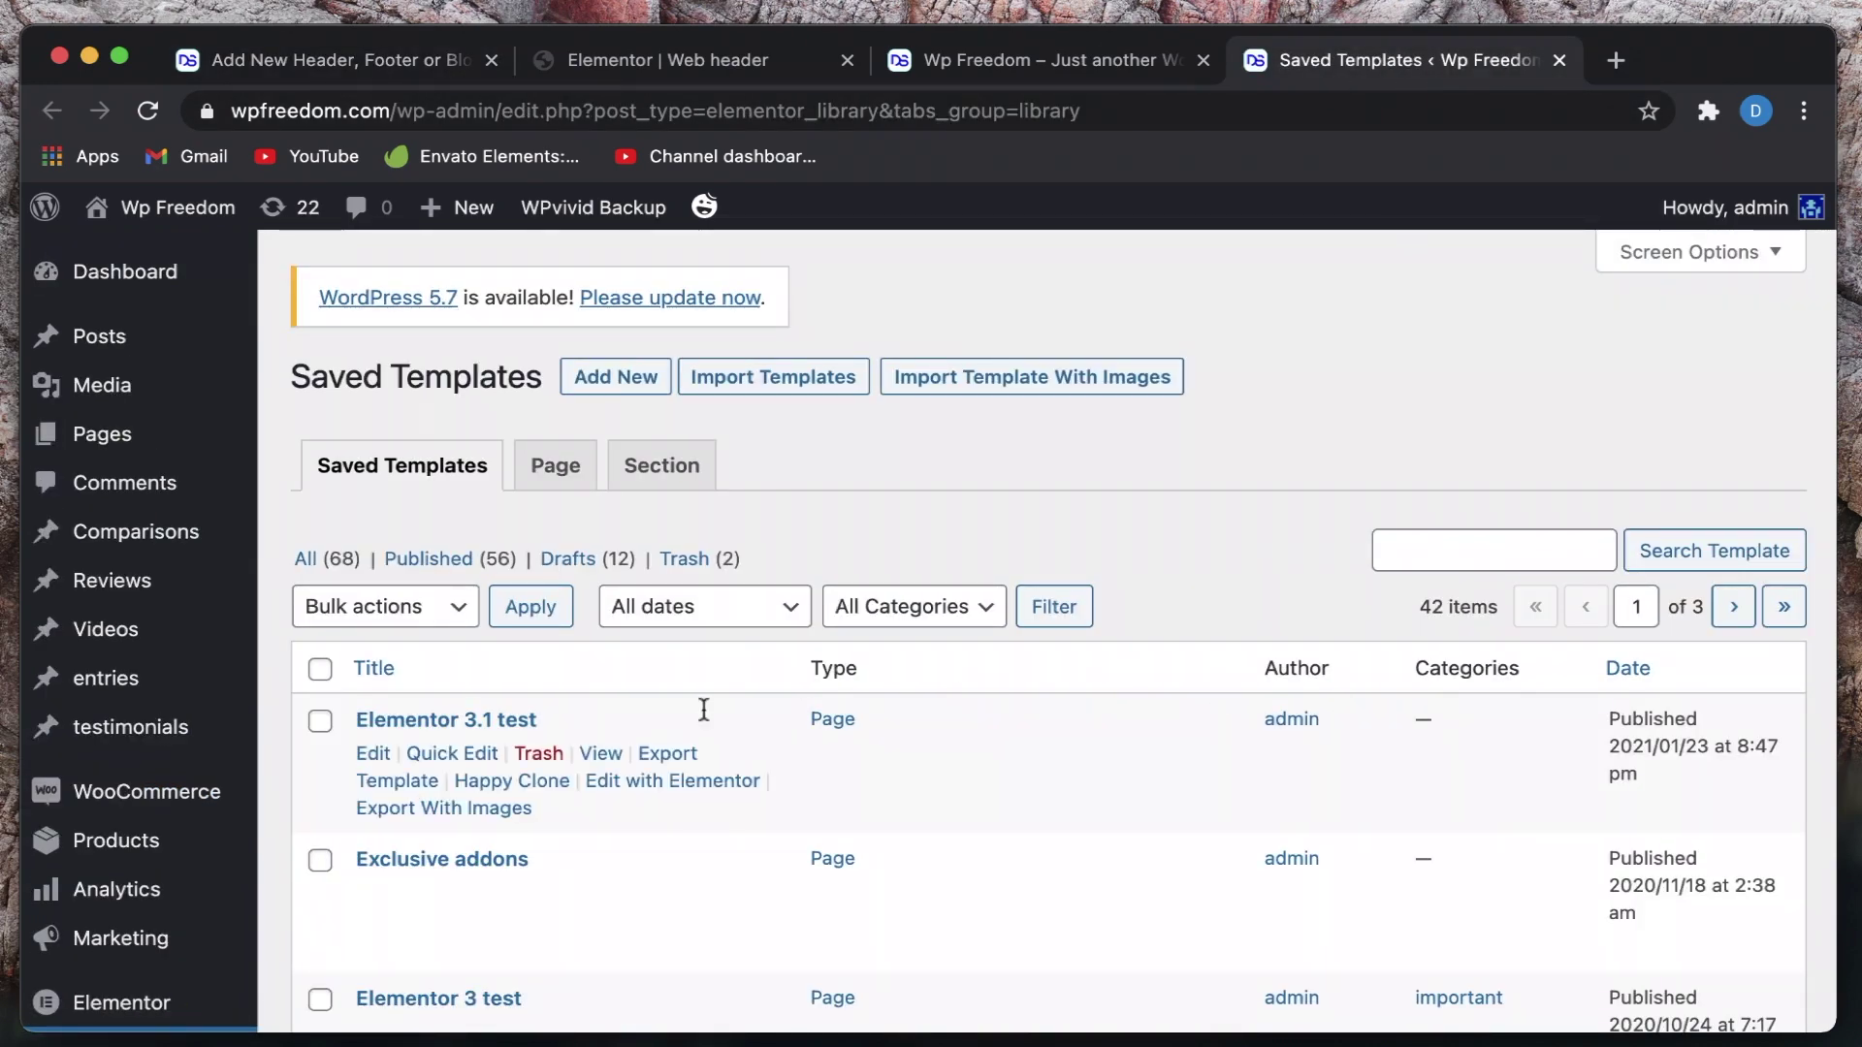
scroll(505, 941, "down", 7)
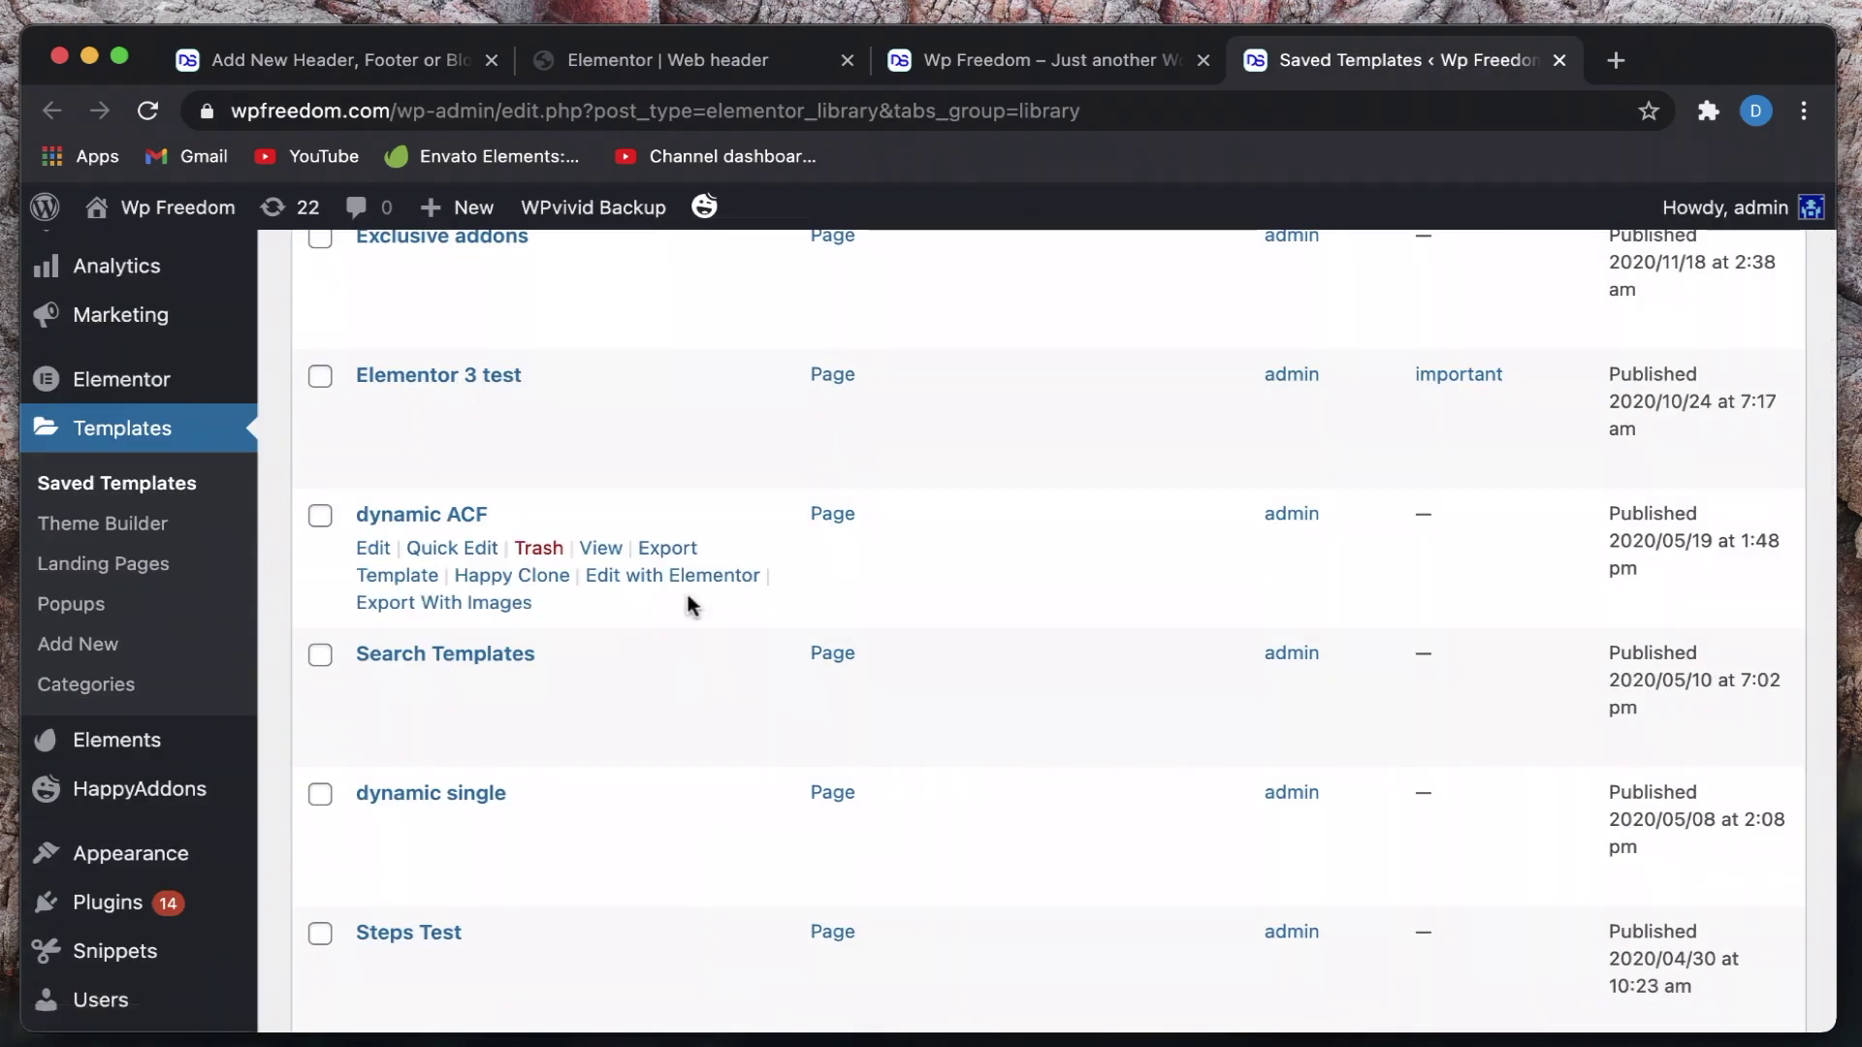
scroll(1149, 490, "up", 7)
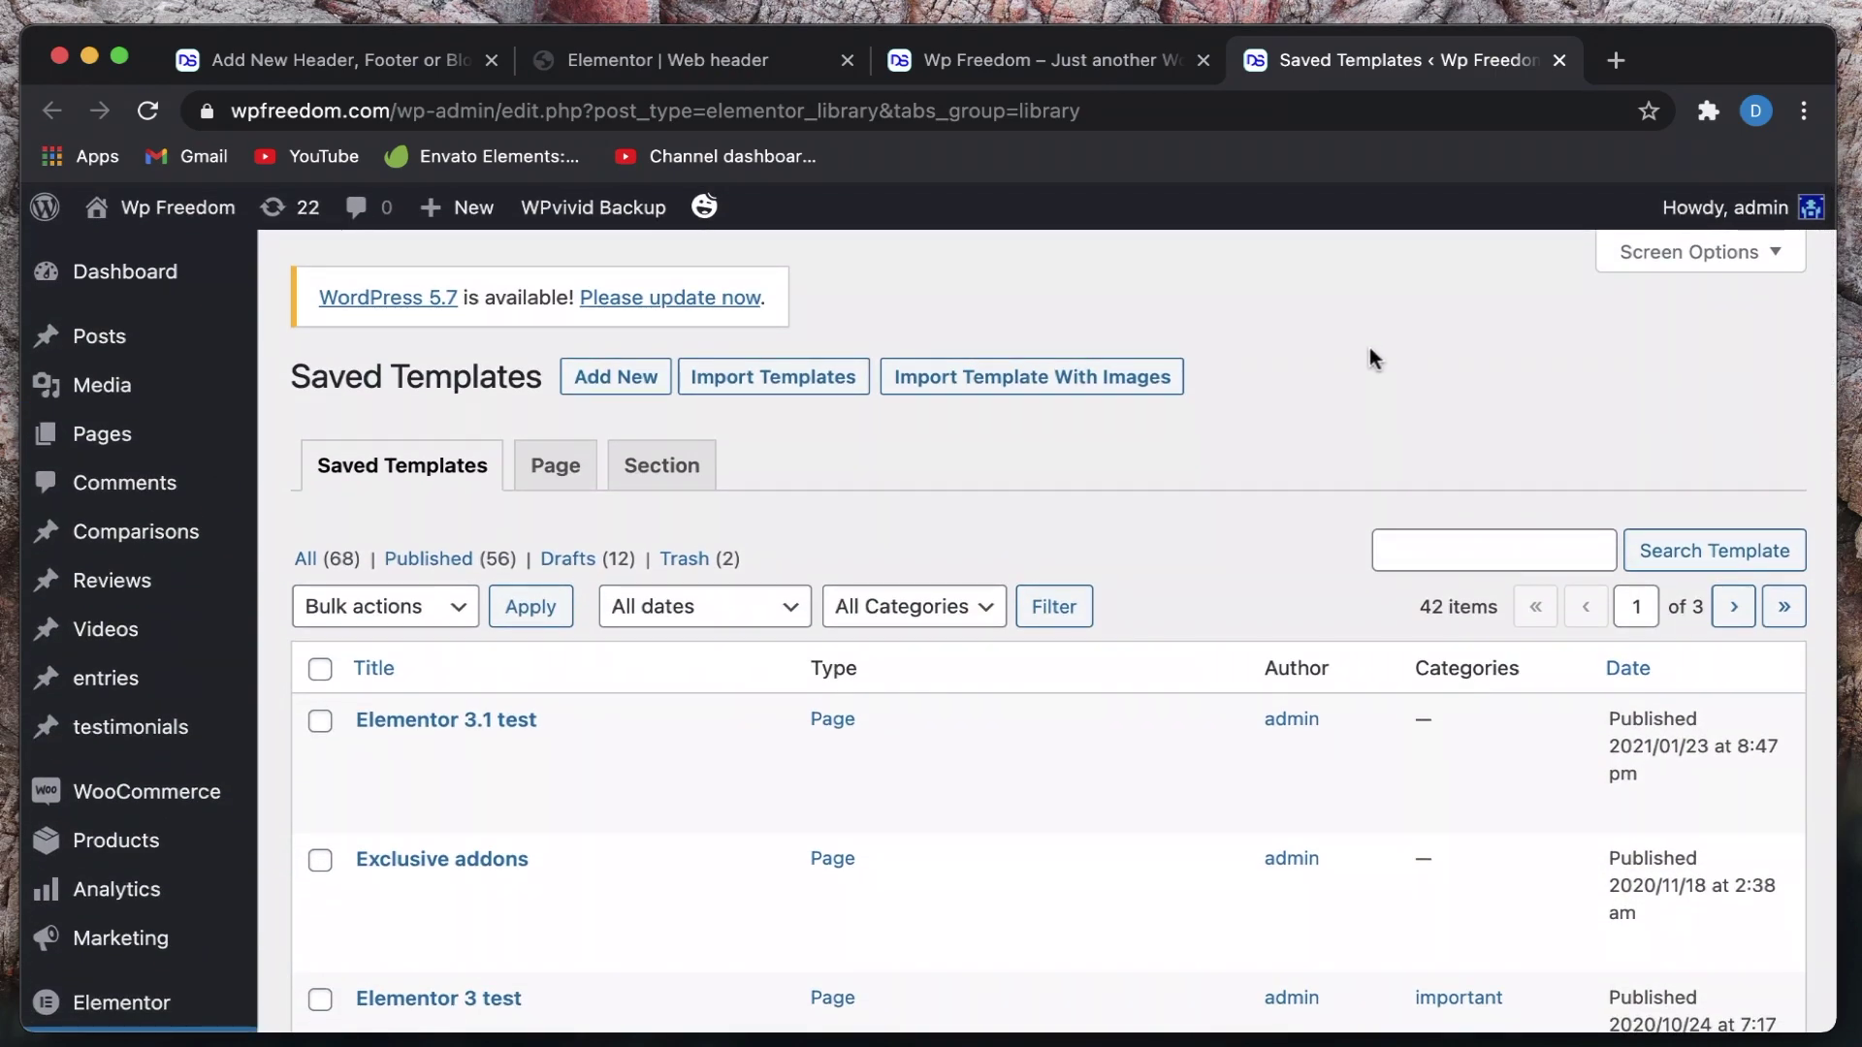
left_click(673, 60)
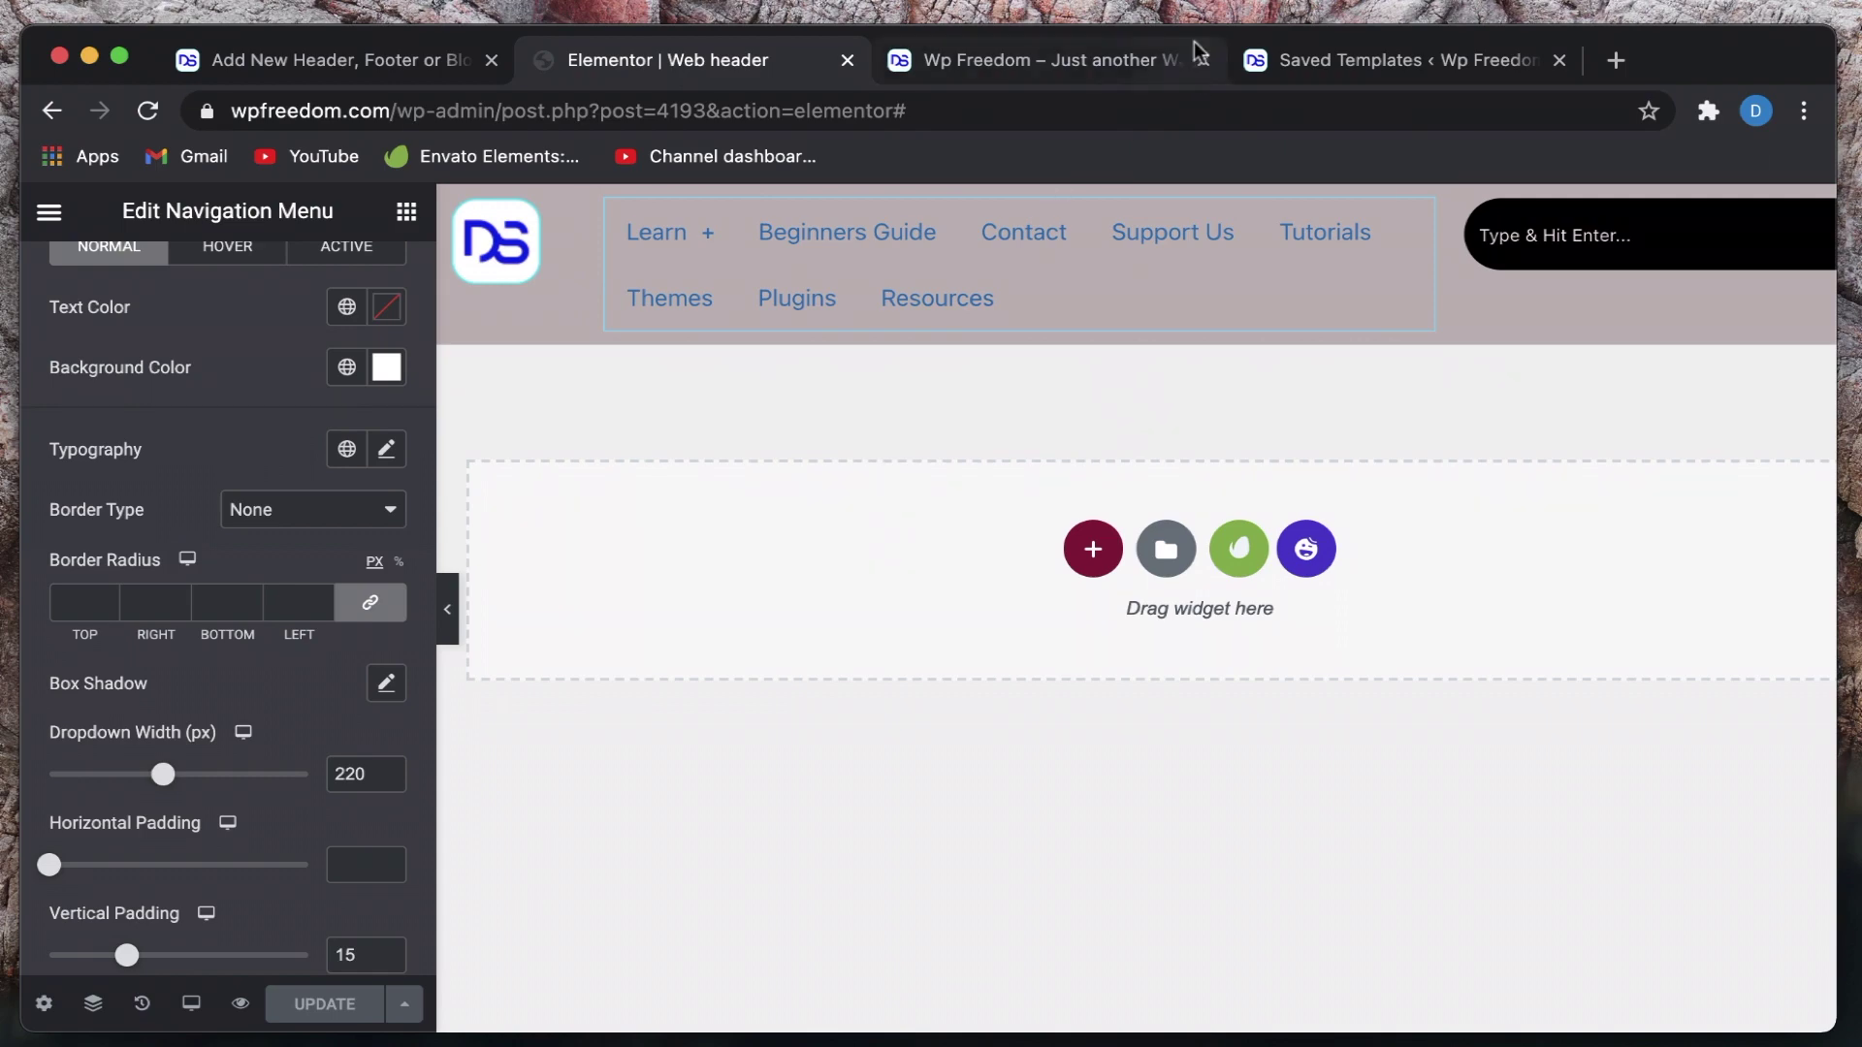
left_click(1086, 55)
left_click(398, 72)
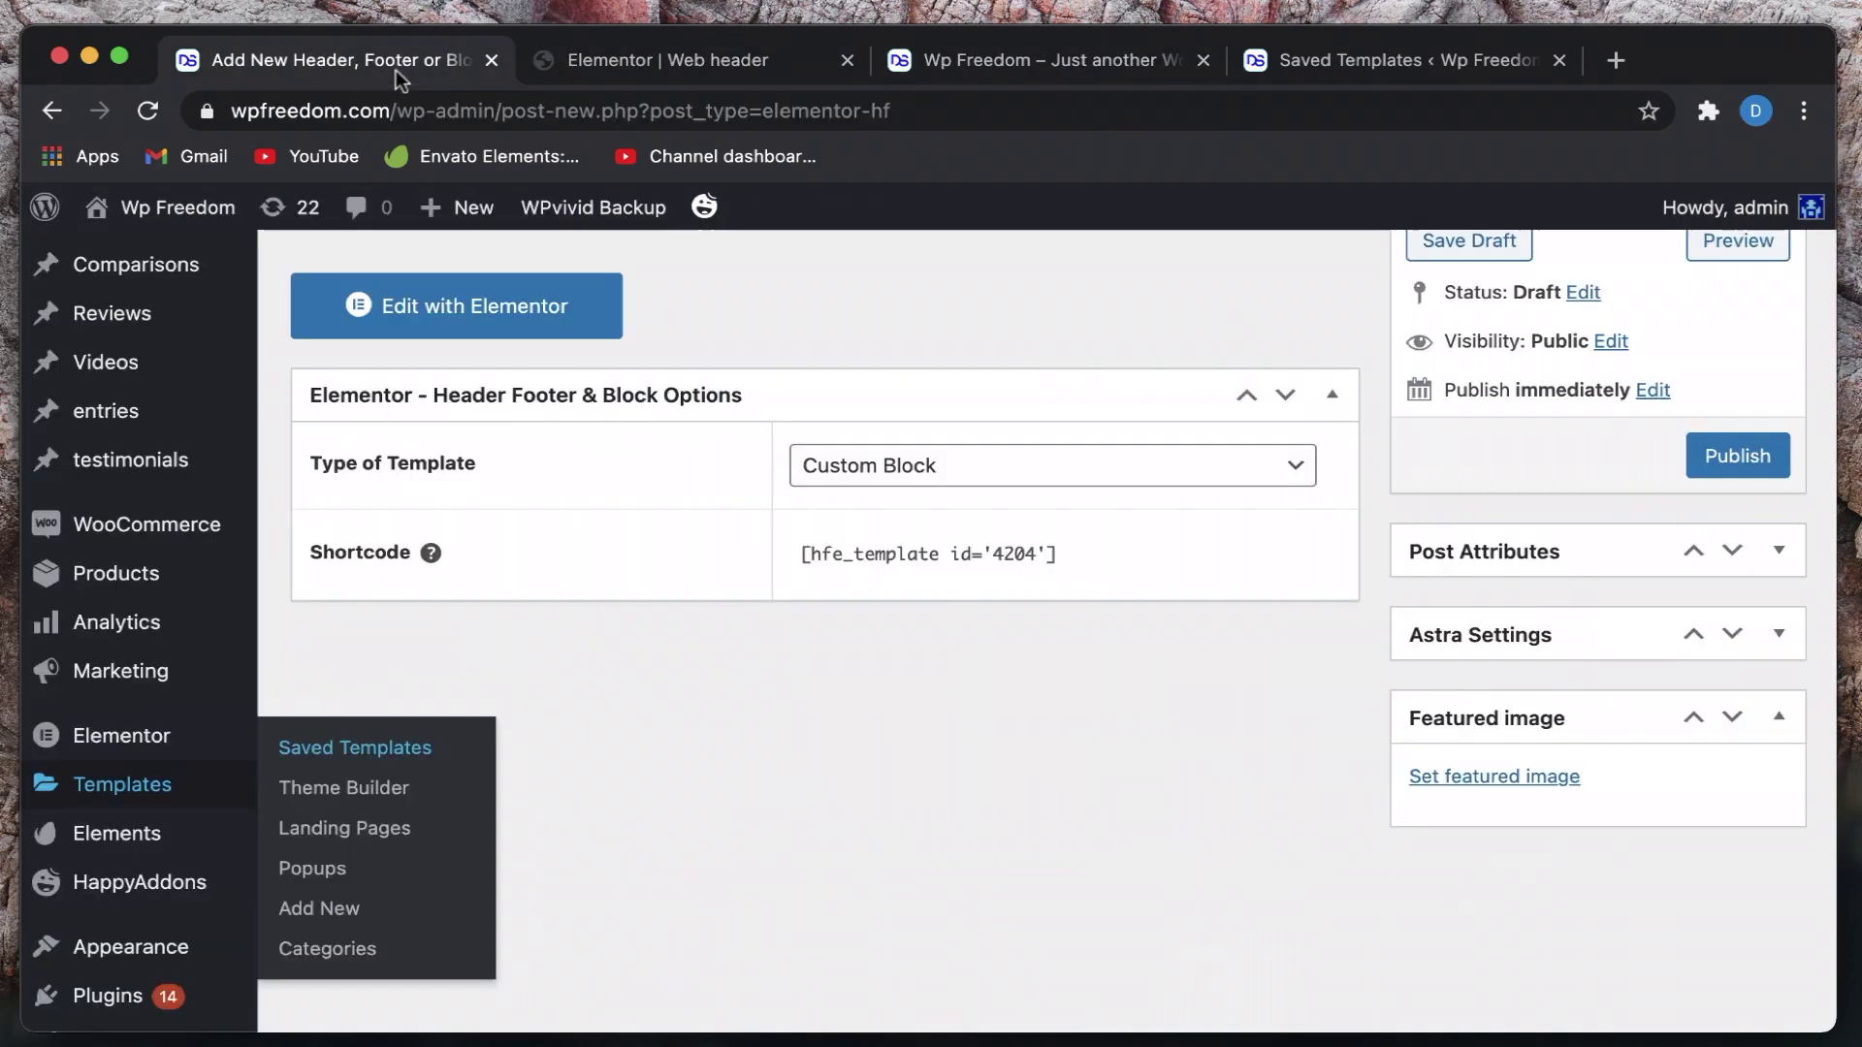
scroll(774, 685, "up", 5)
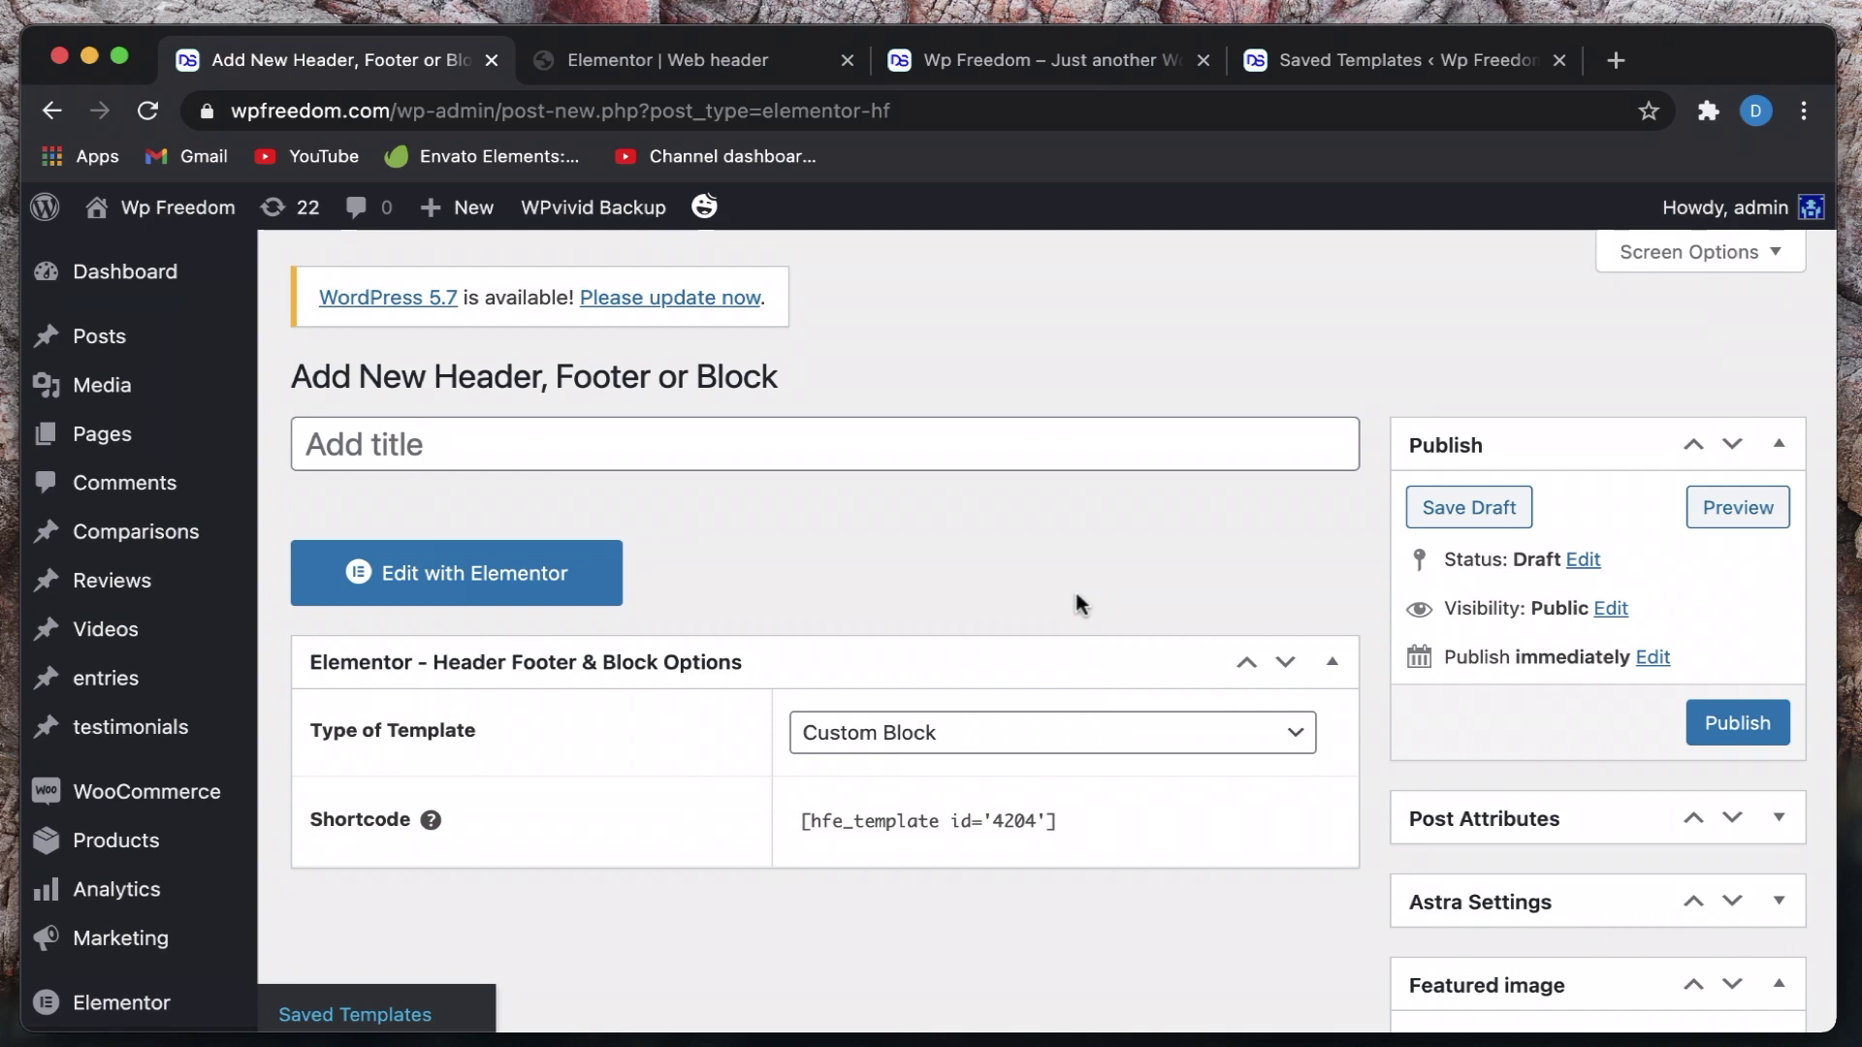
Title the new template 'custom block' and open it in Elementor
left_click(859, 452)
type("custom b")
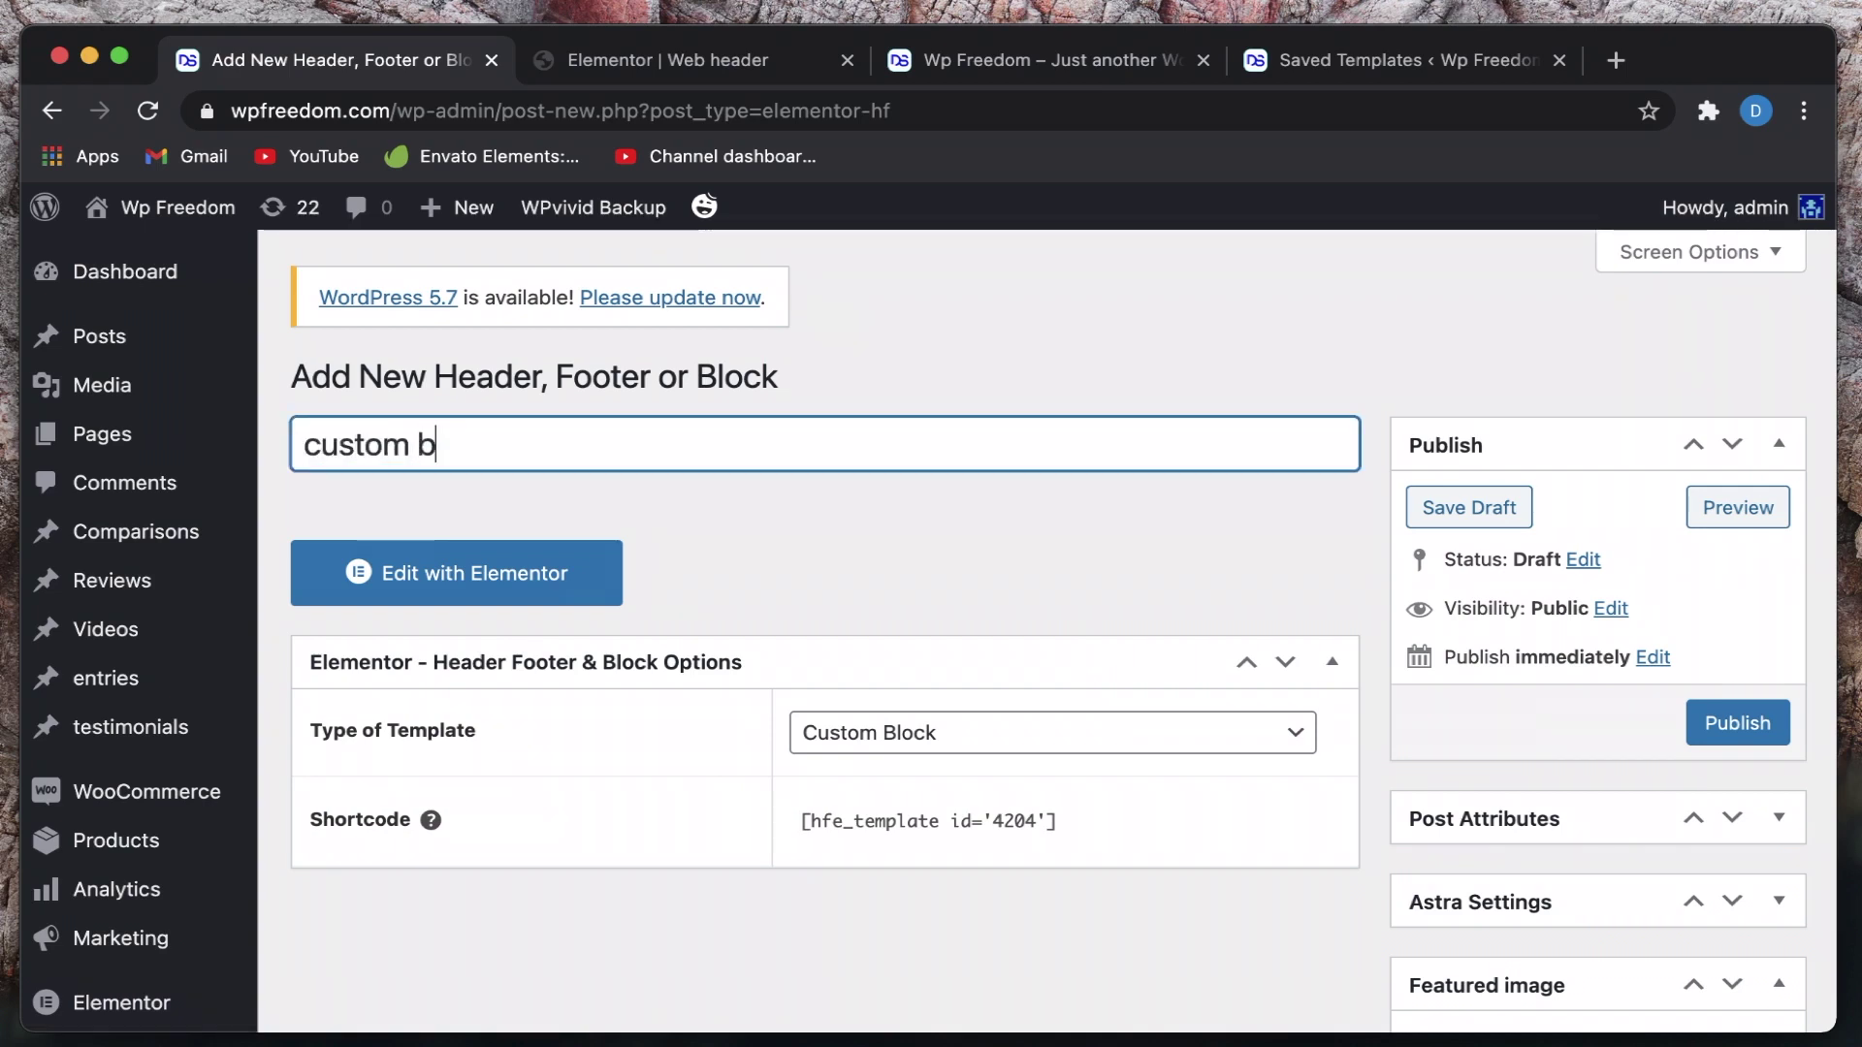
type("lock")
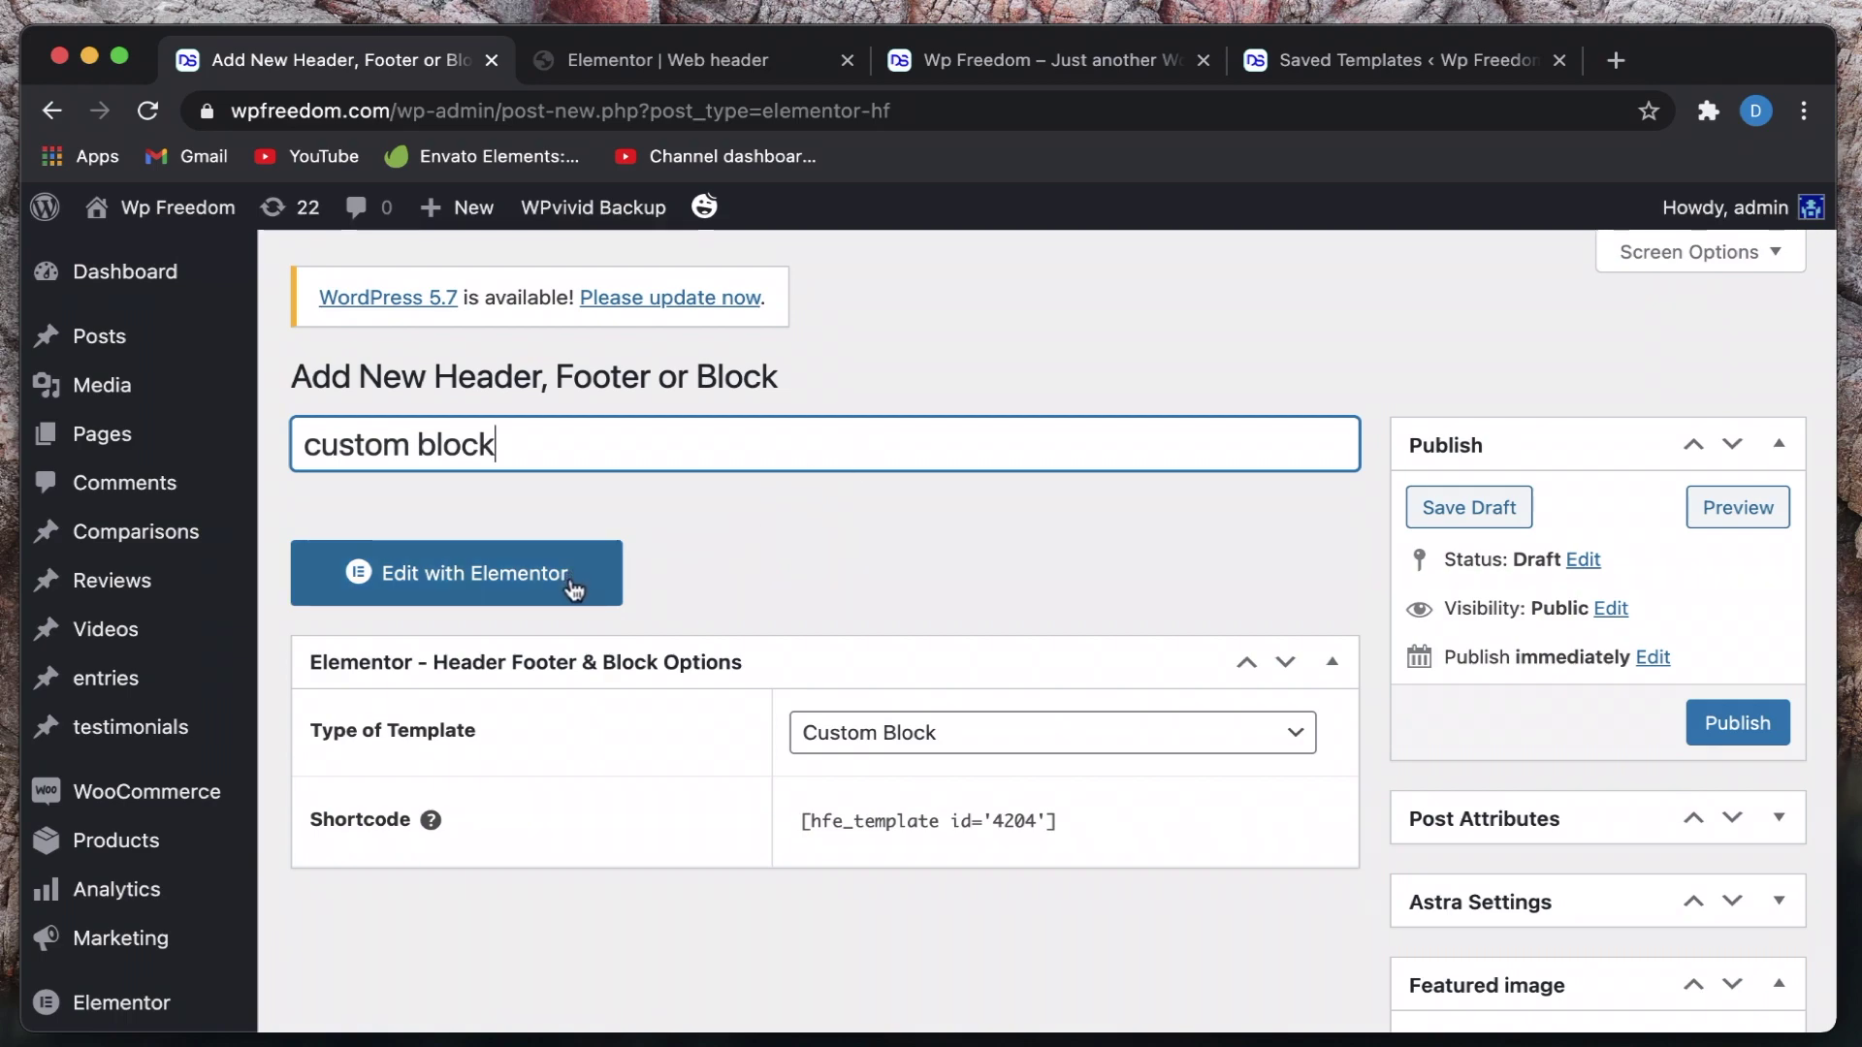
left_click(572, 582)
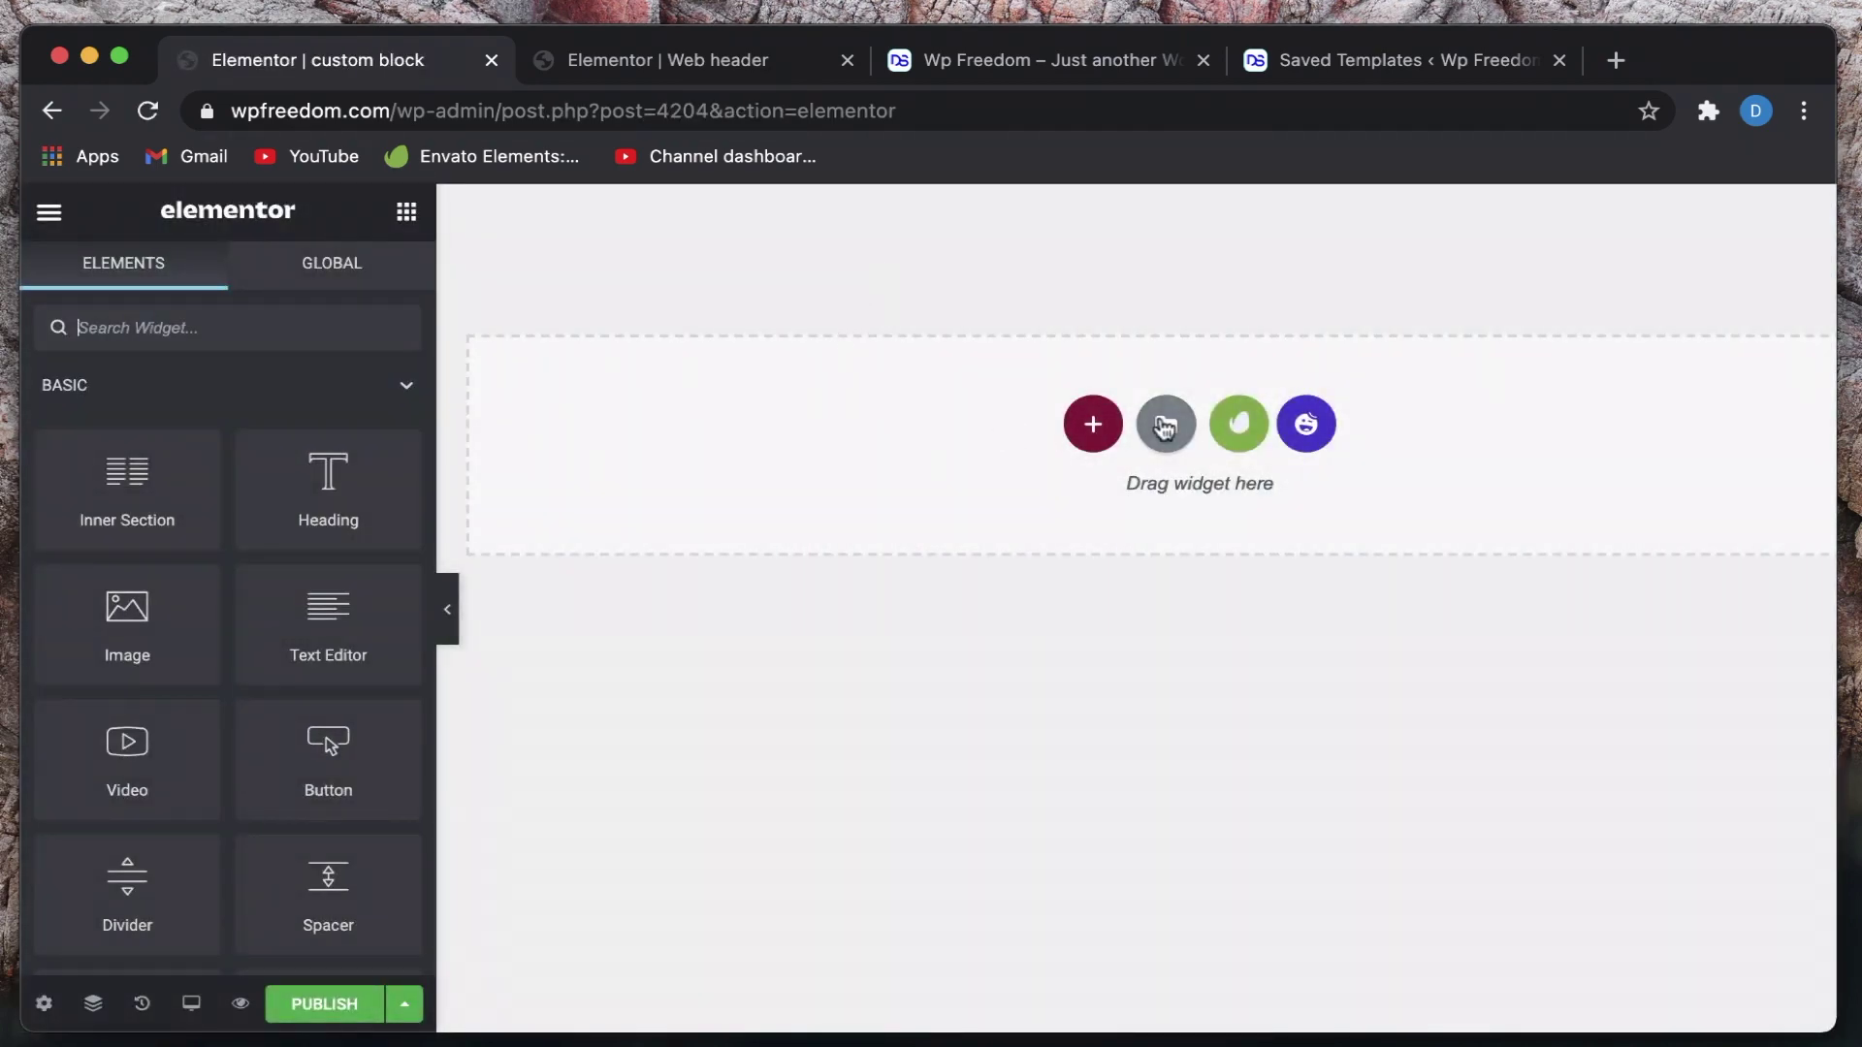
Insert the Grid Gallery Slide block from the library's About blocks and publish
left_click(1165, 425)
left_click(727, 265)
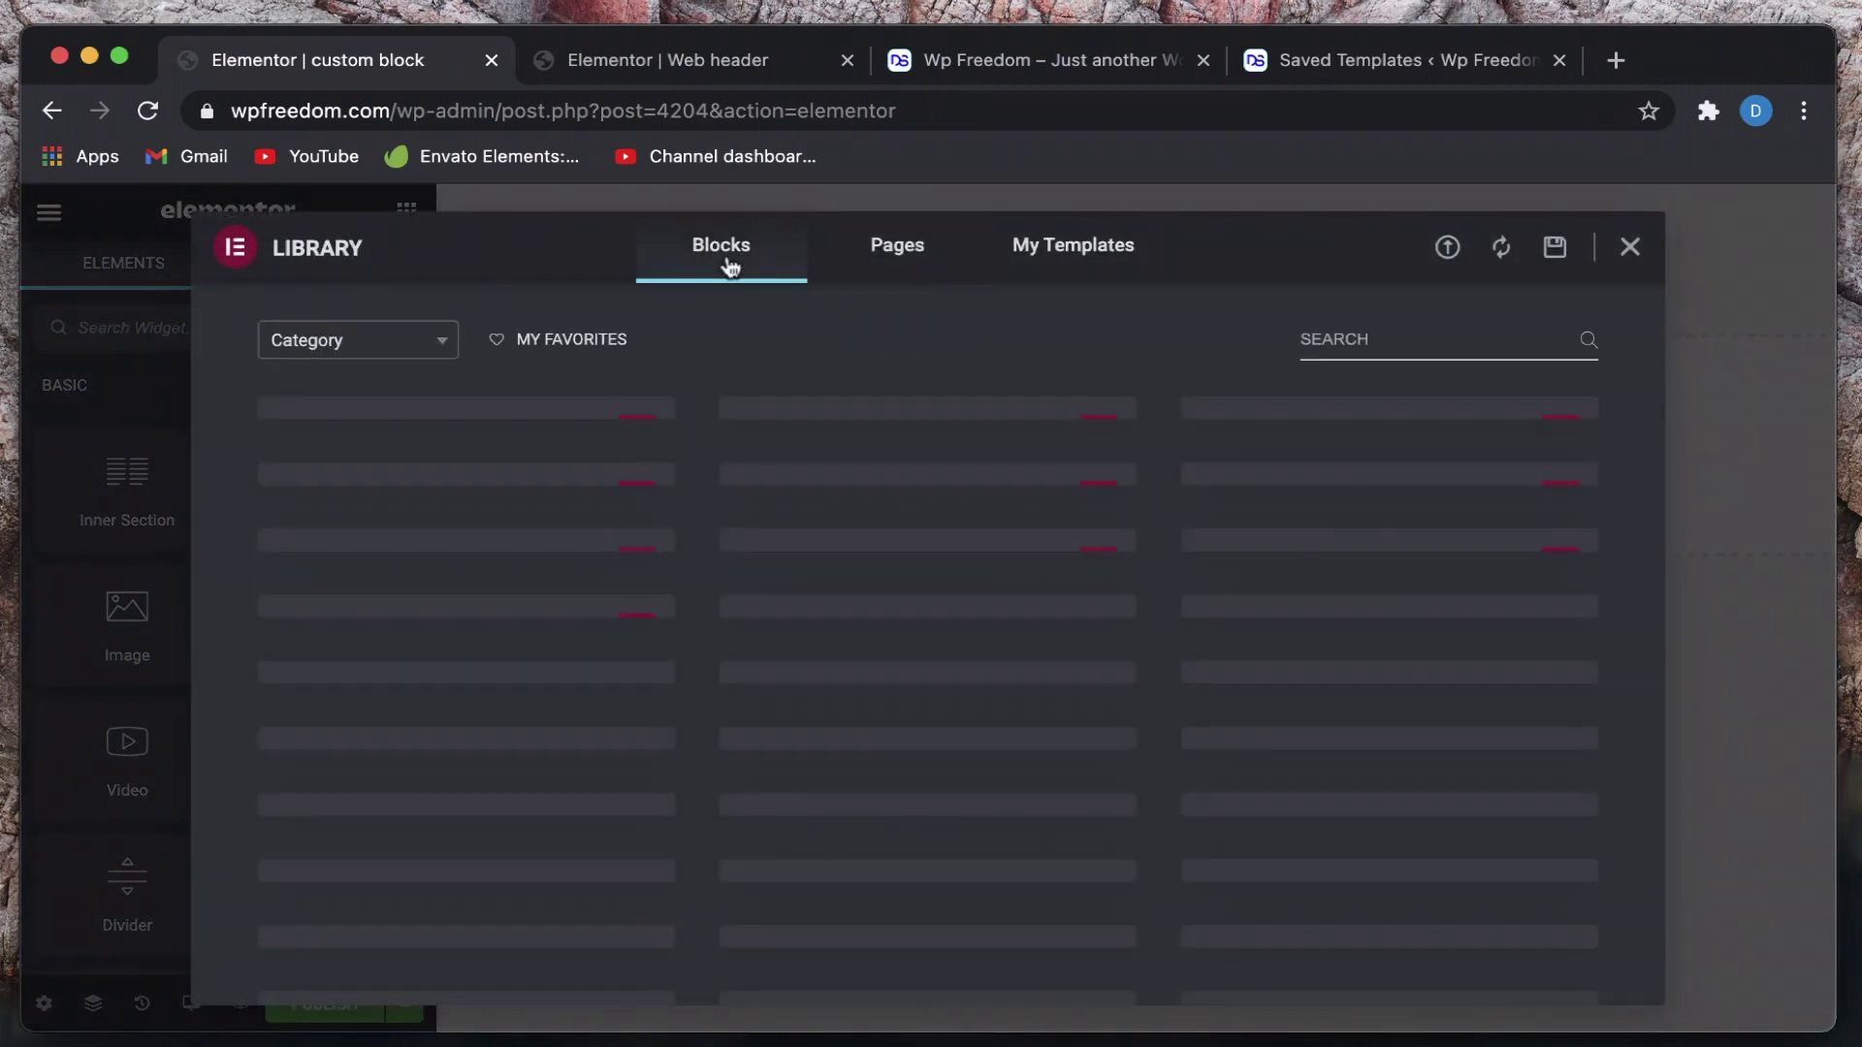
left_click(371, 346)
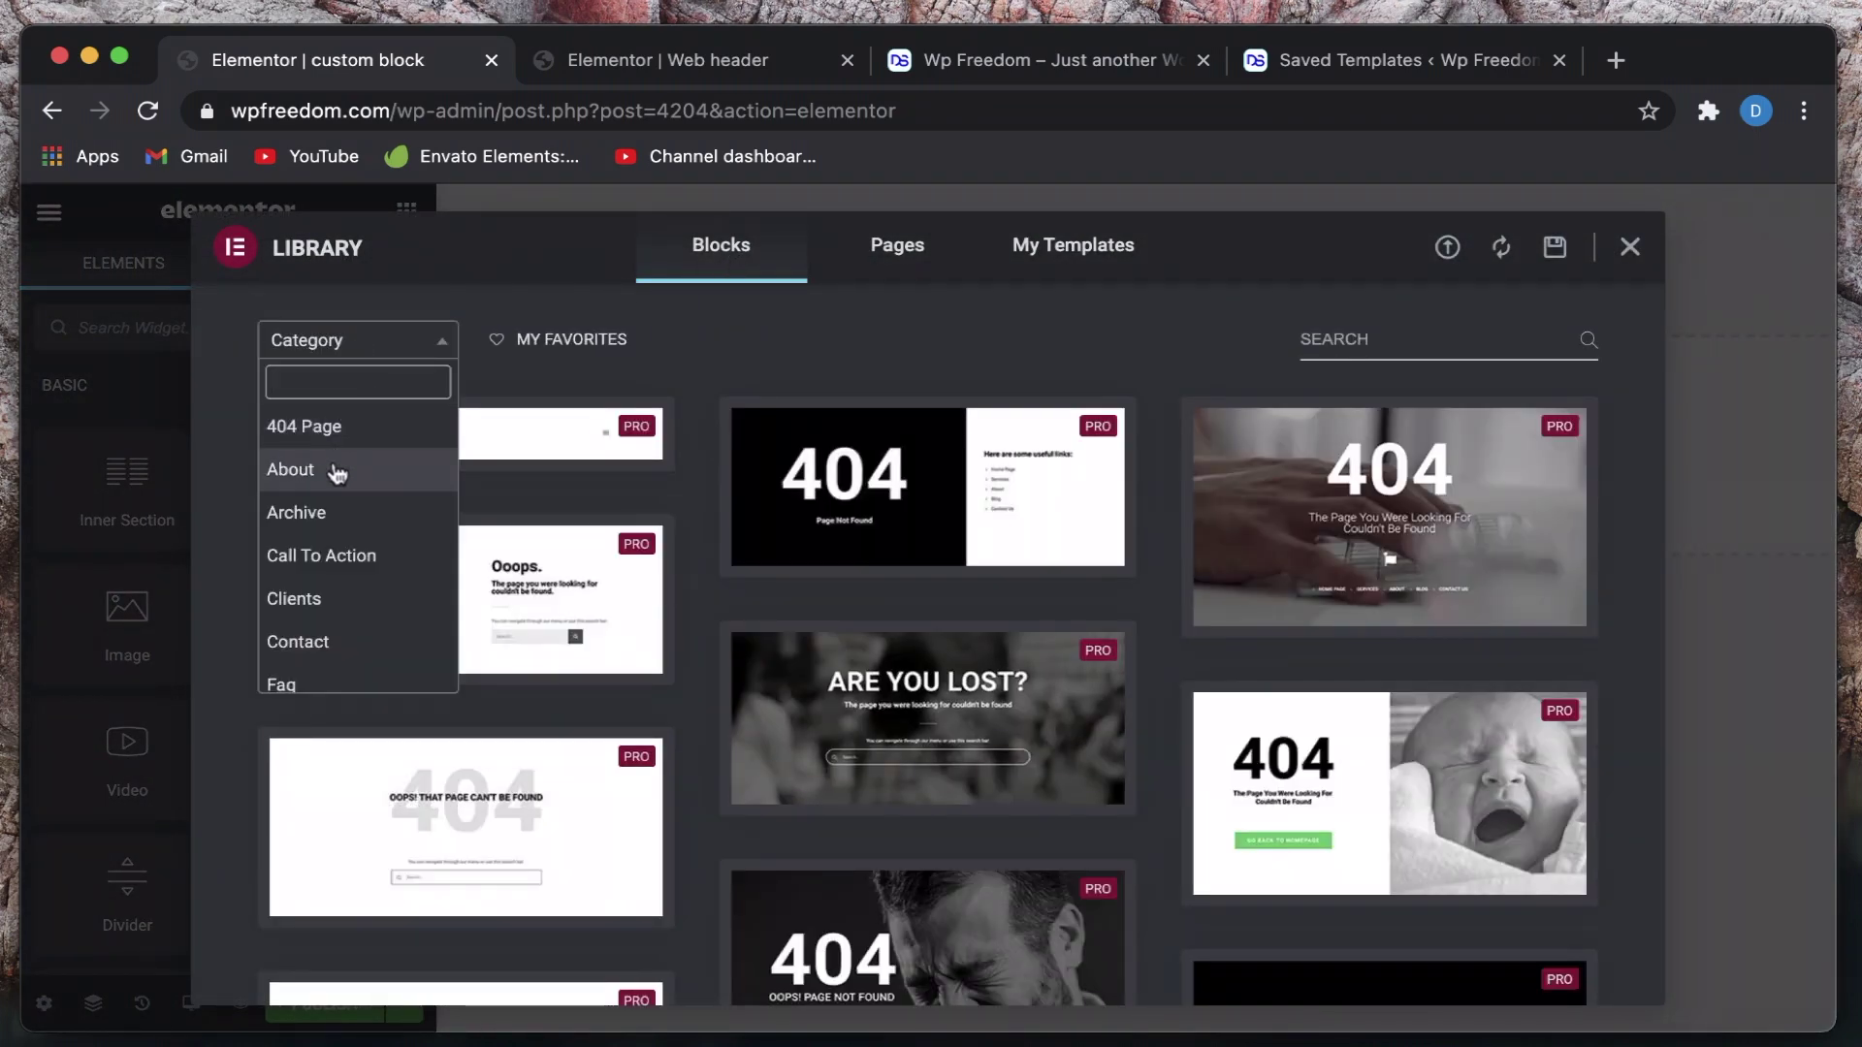
left_click(336, 473)
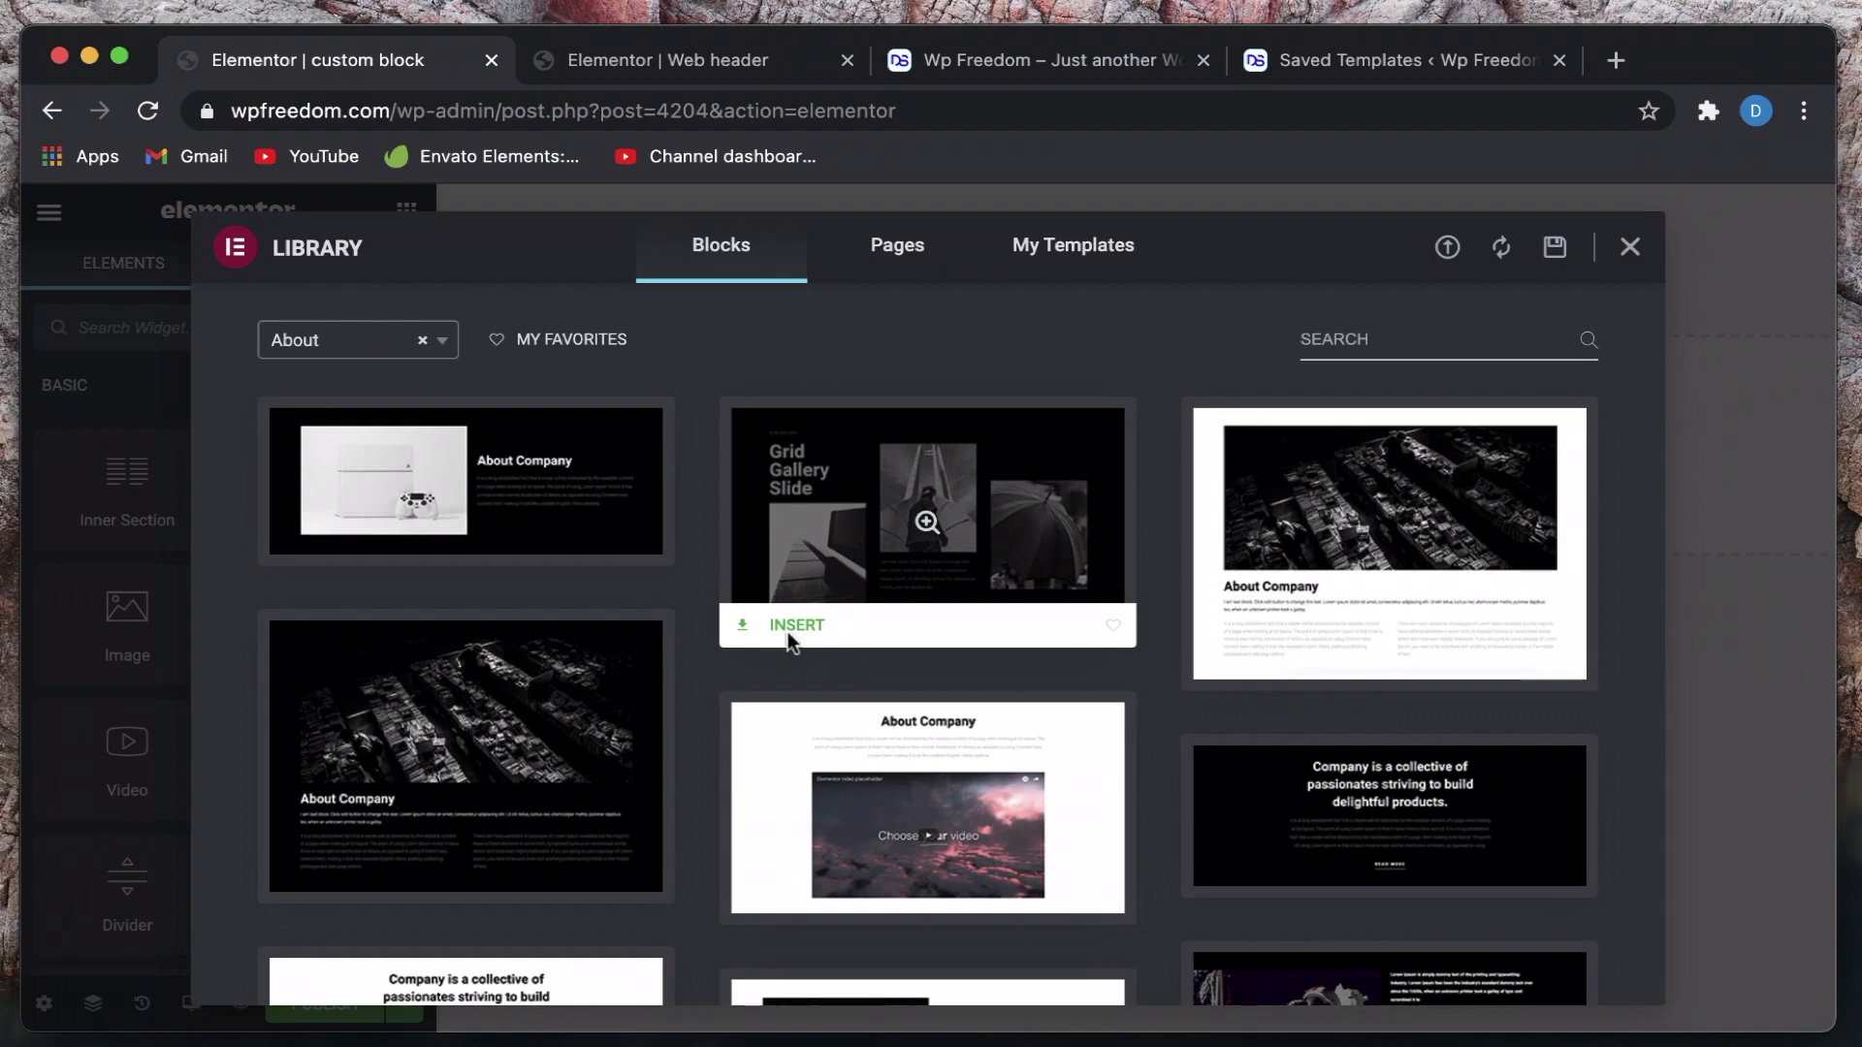
left_click(791, 627)
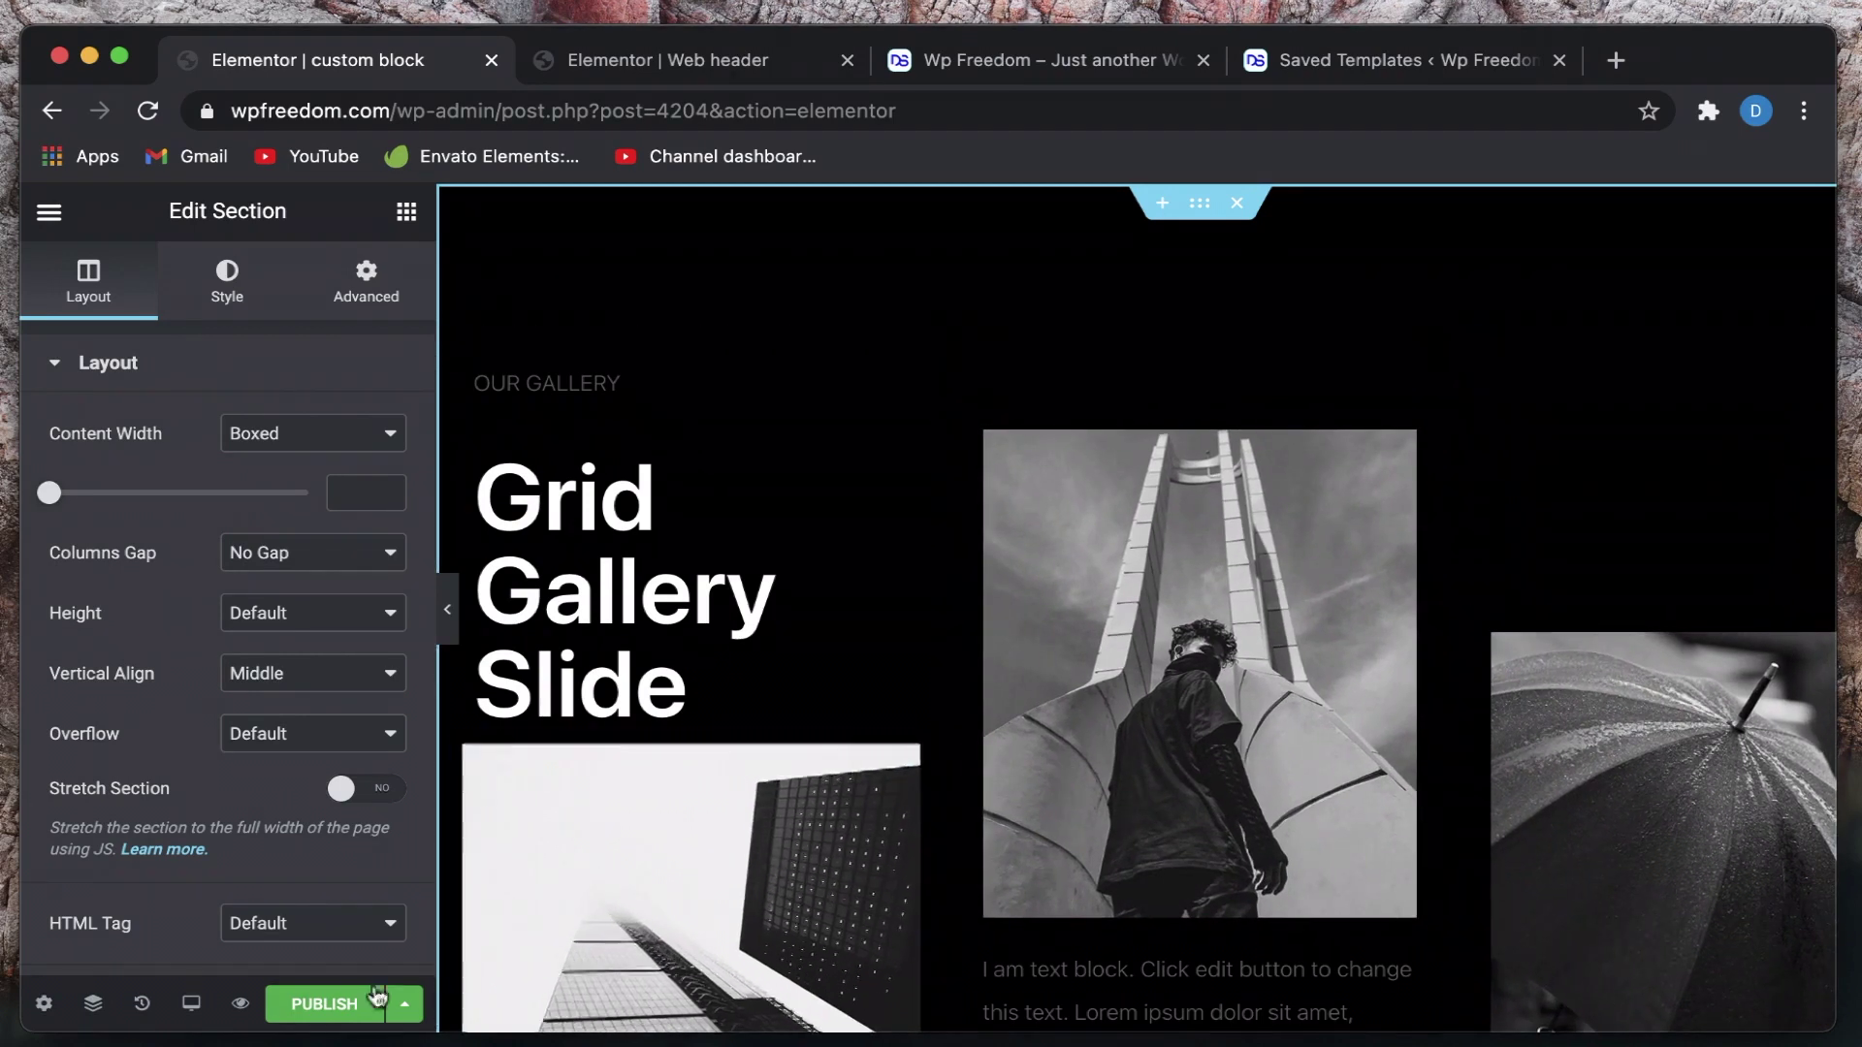
left_click(335, 1005)
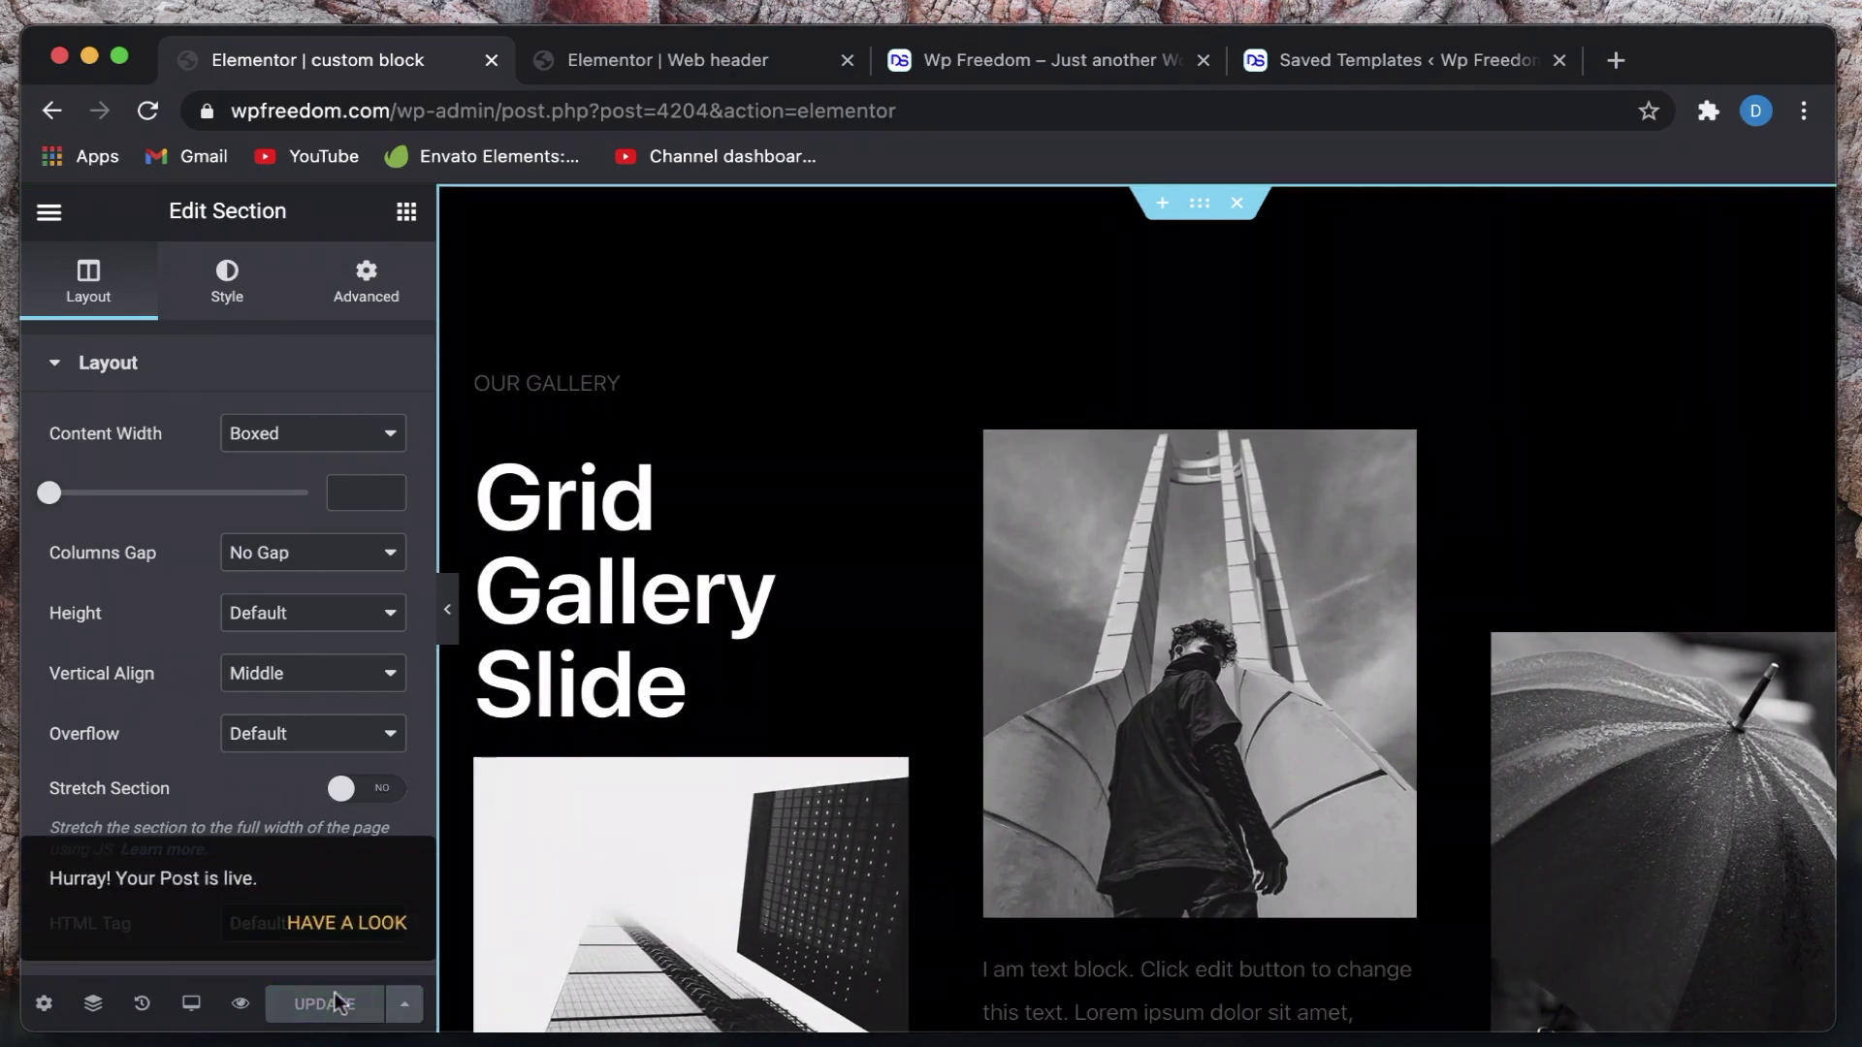
Go from the live site to the WordPress admin dashboard
left_click(970, 60)
mouse_move(395, 312)
mouse_move(165, 208)
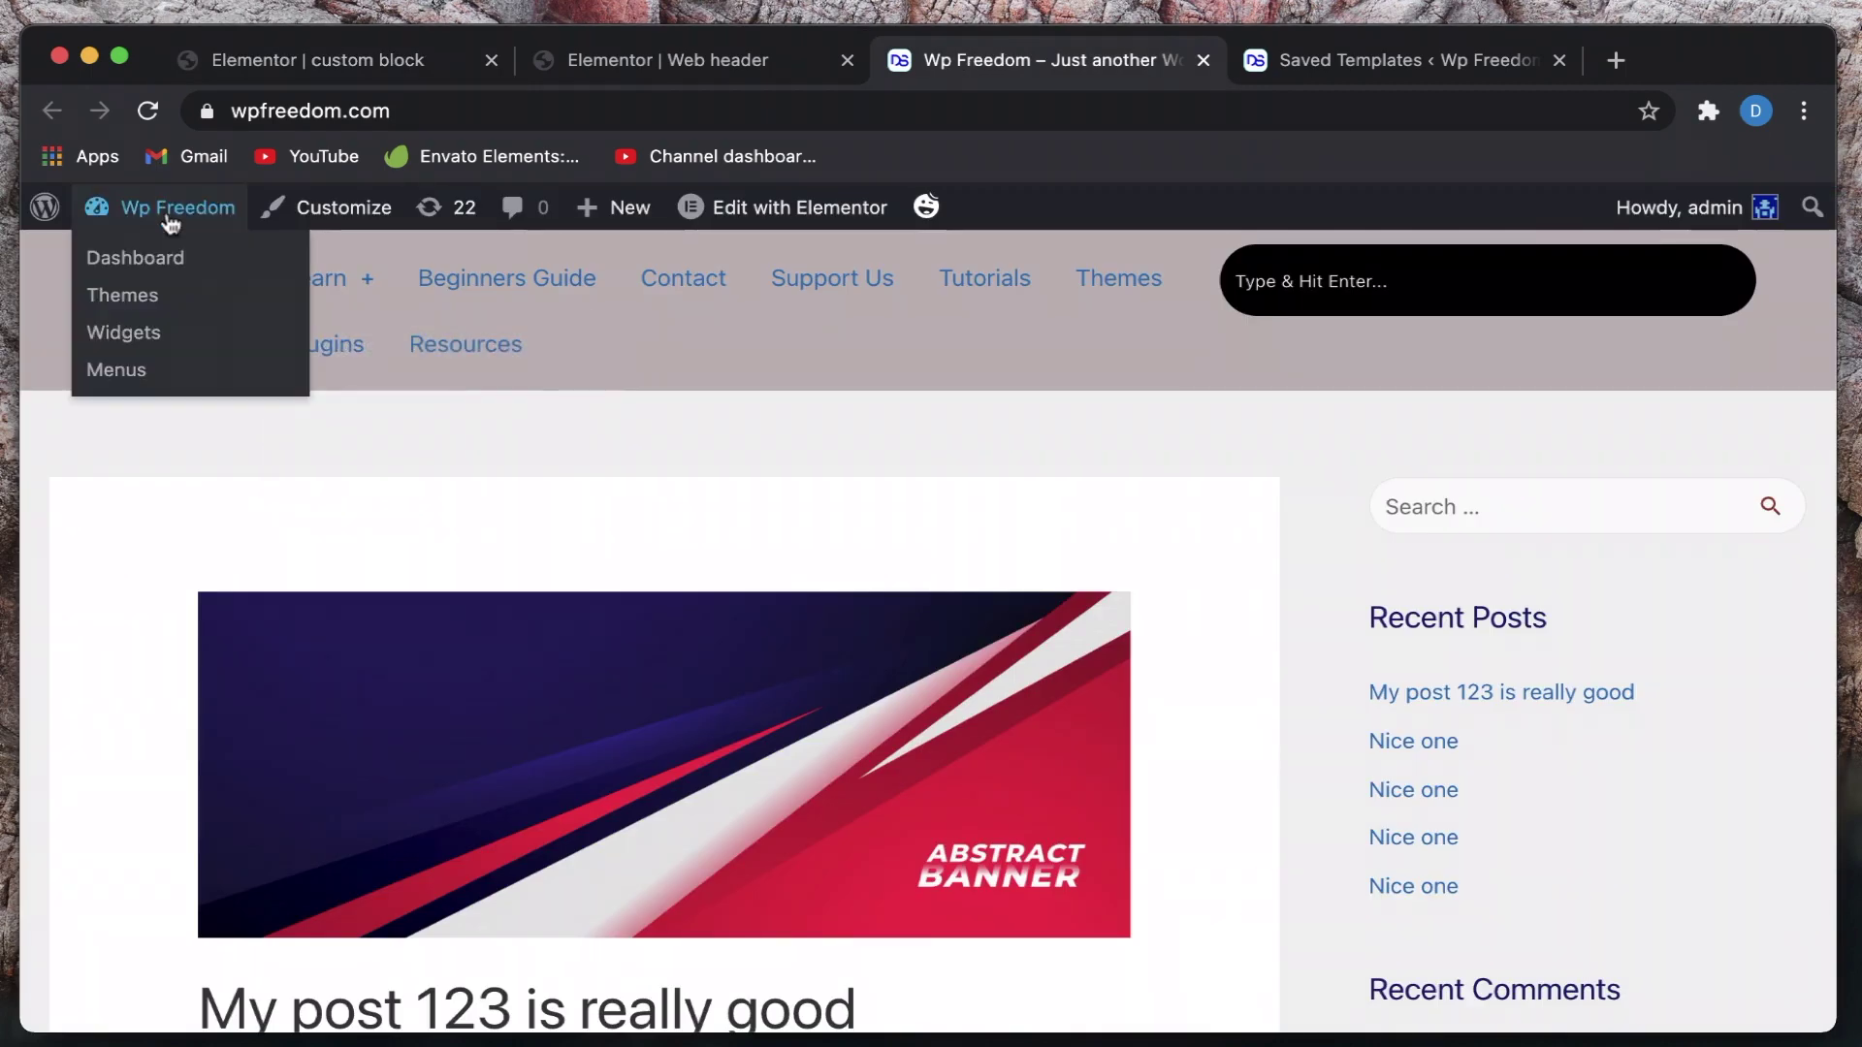
left_click(136, 258)
Open Header Footer & Blocks and copy the custom block's shortcode [hfe_template id='4204']
scroll(624, 567, "down", 5)
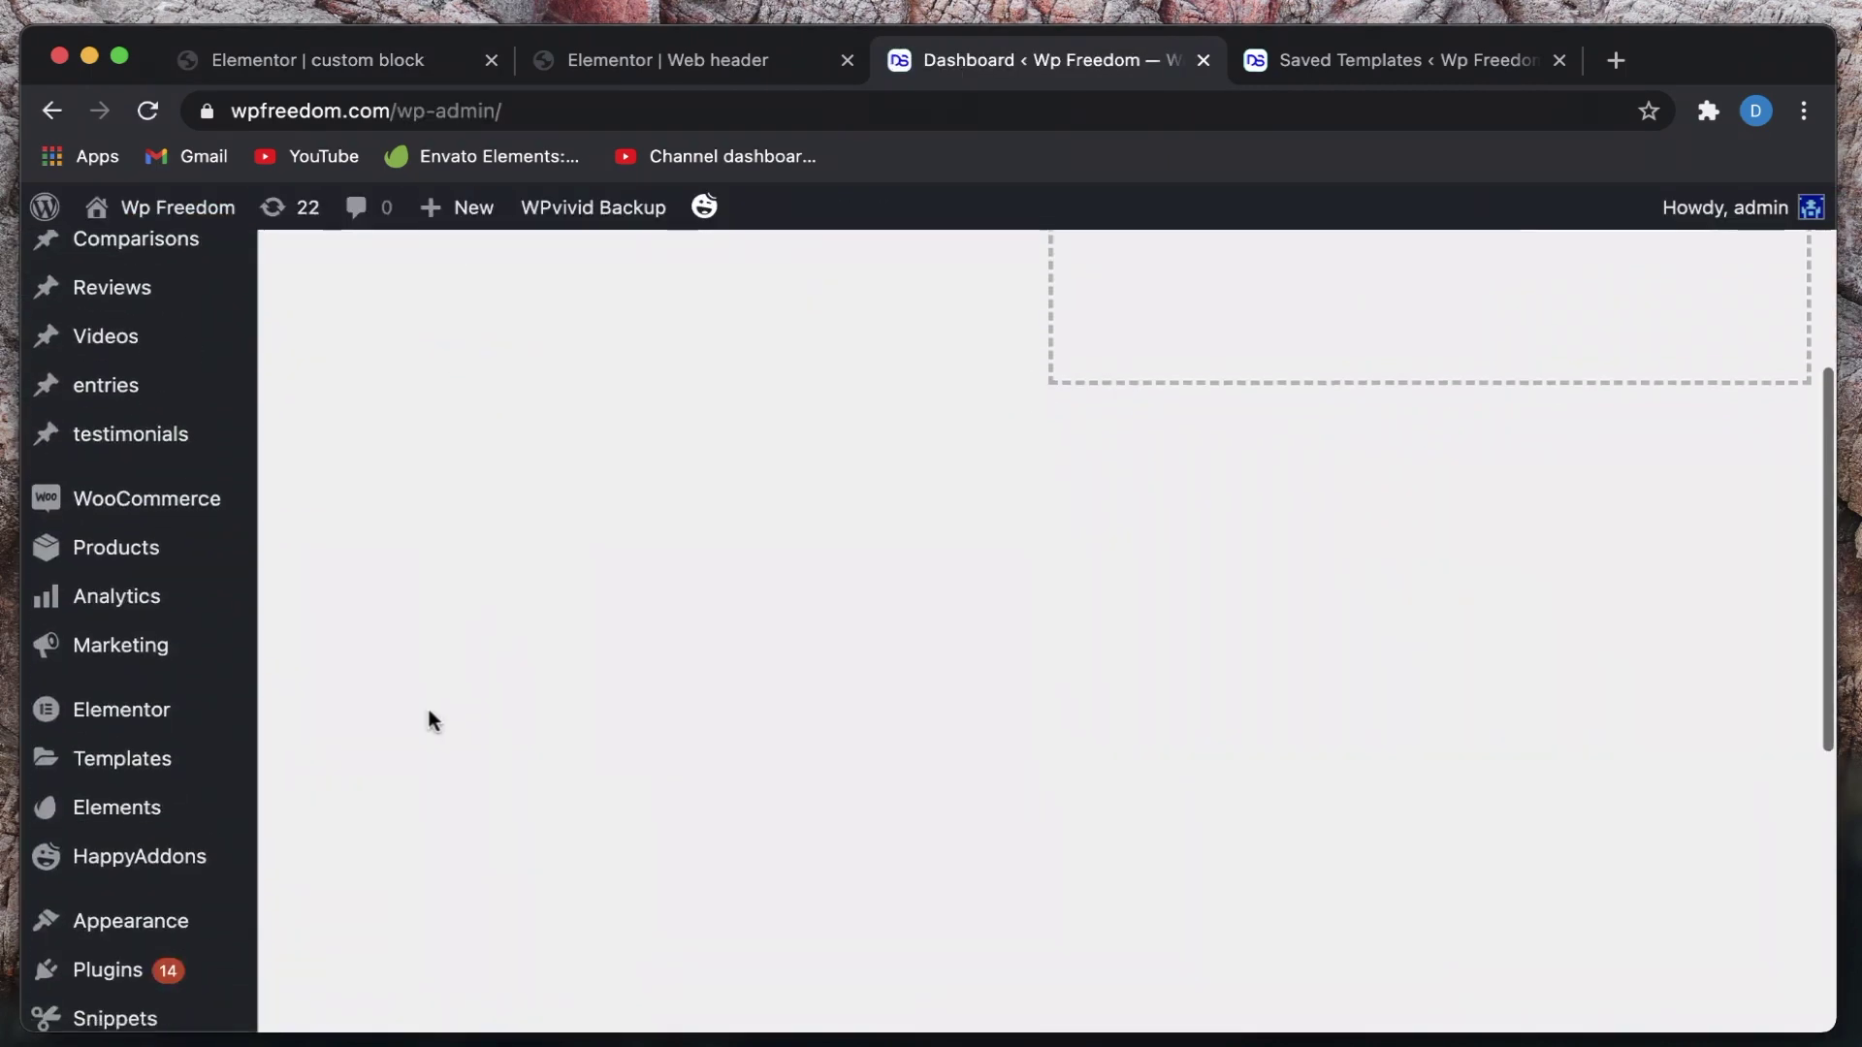
mouse_move(167, 803)
scroll(166, 803, "down", 4)
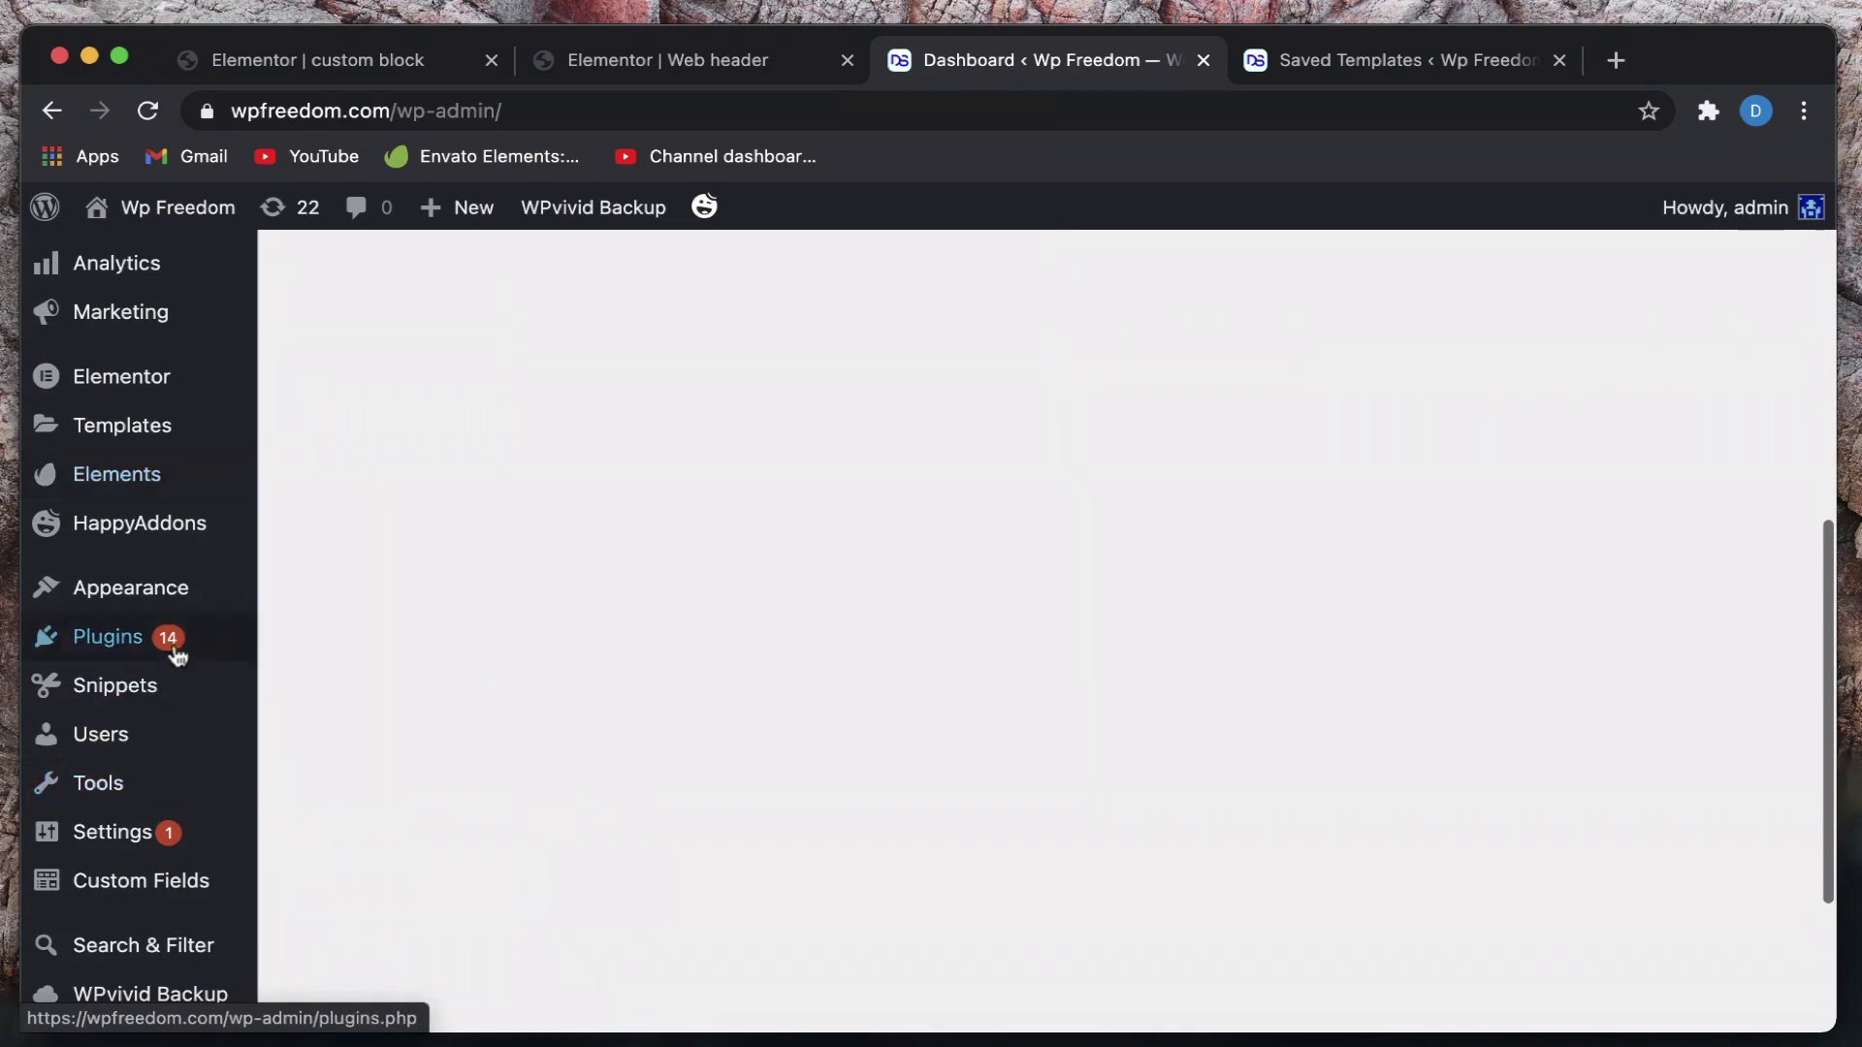
mouse_move(176, 614)
left_click(312, 773)
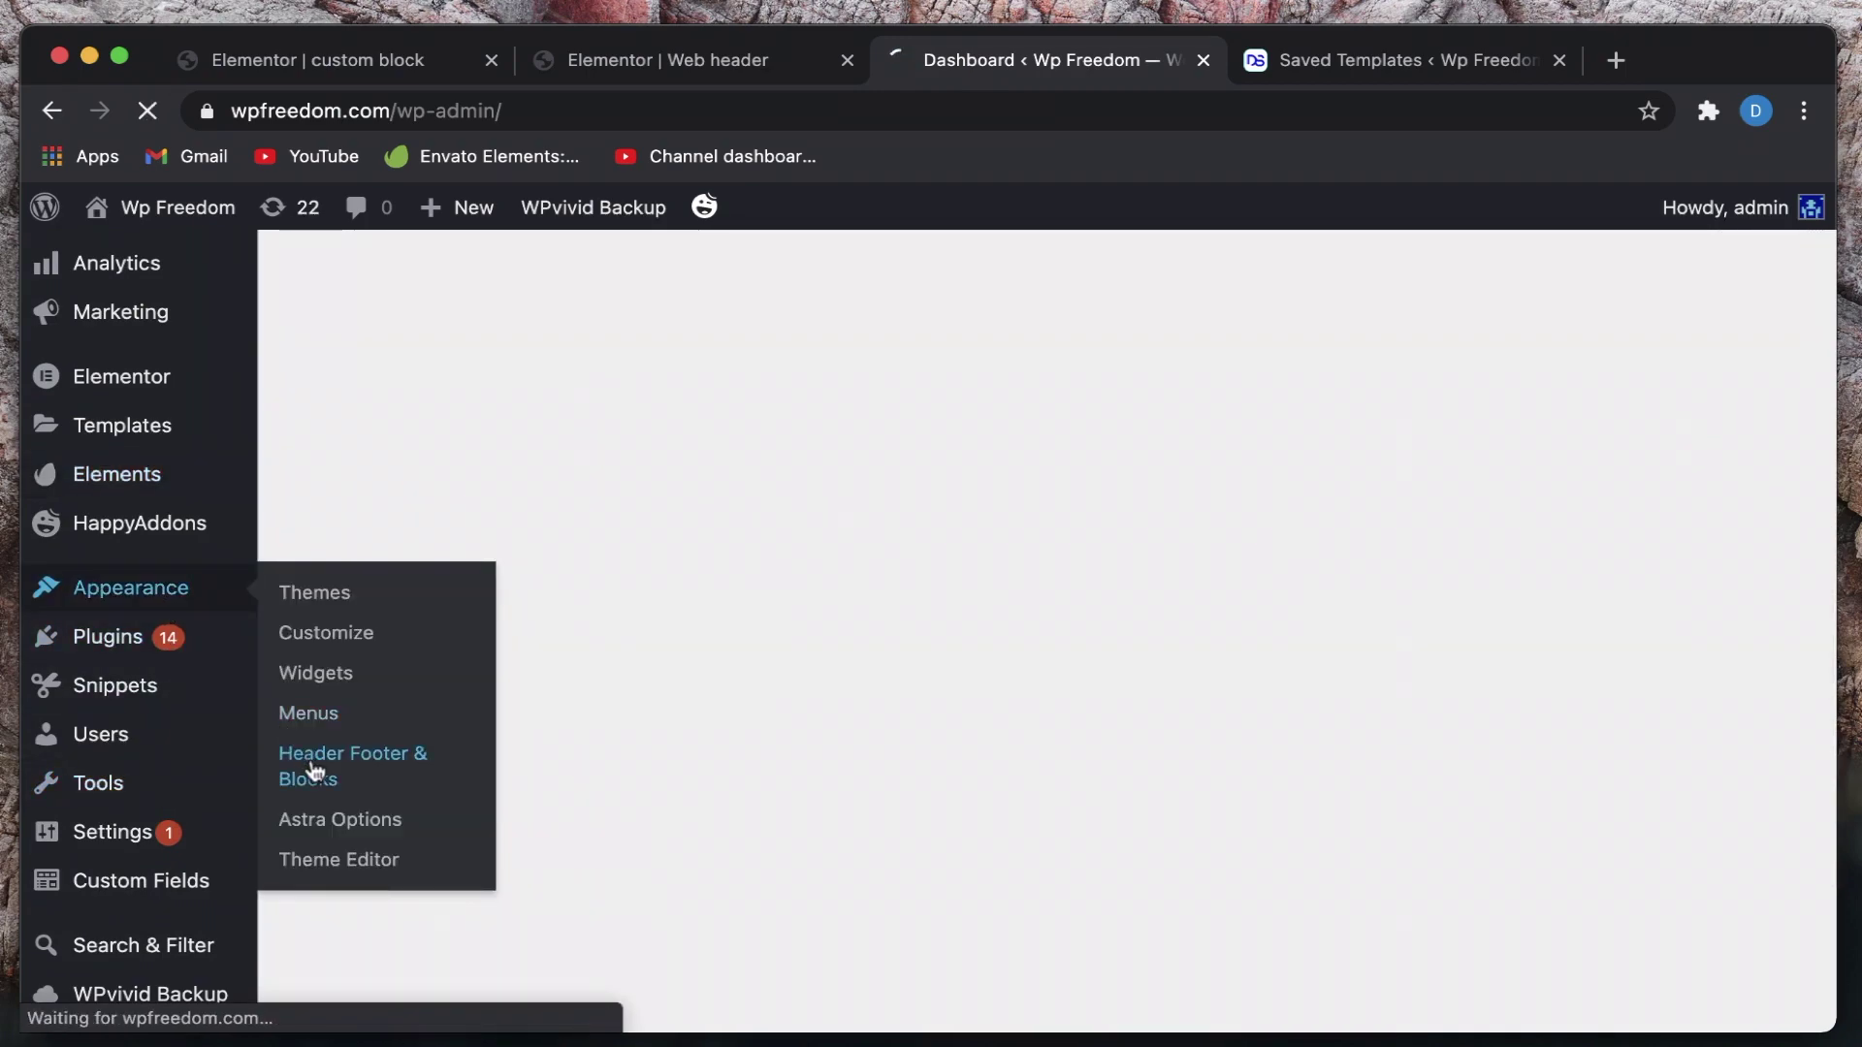
scroll(877, 671, "down", 2)
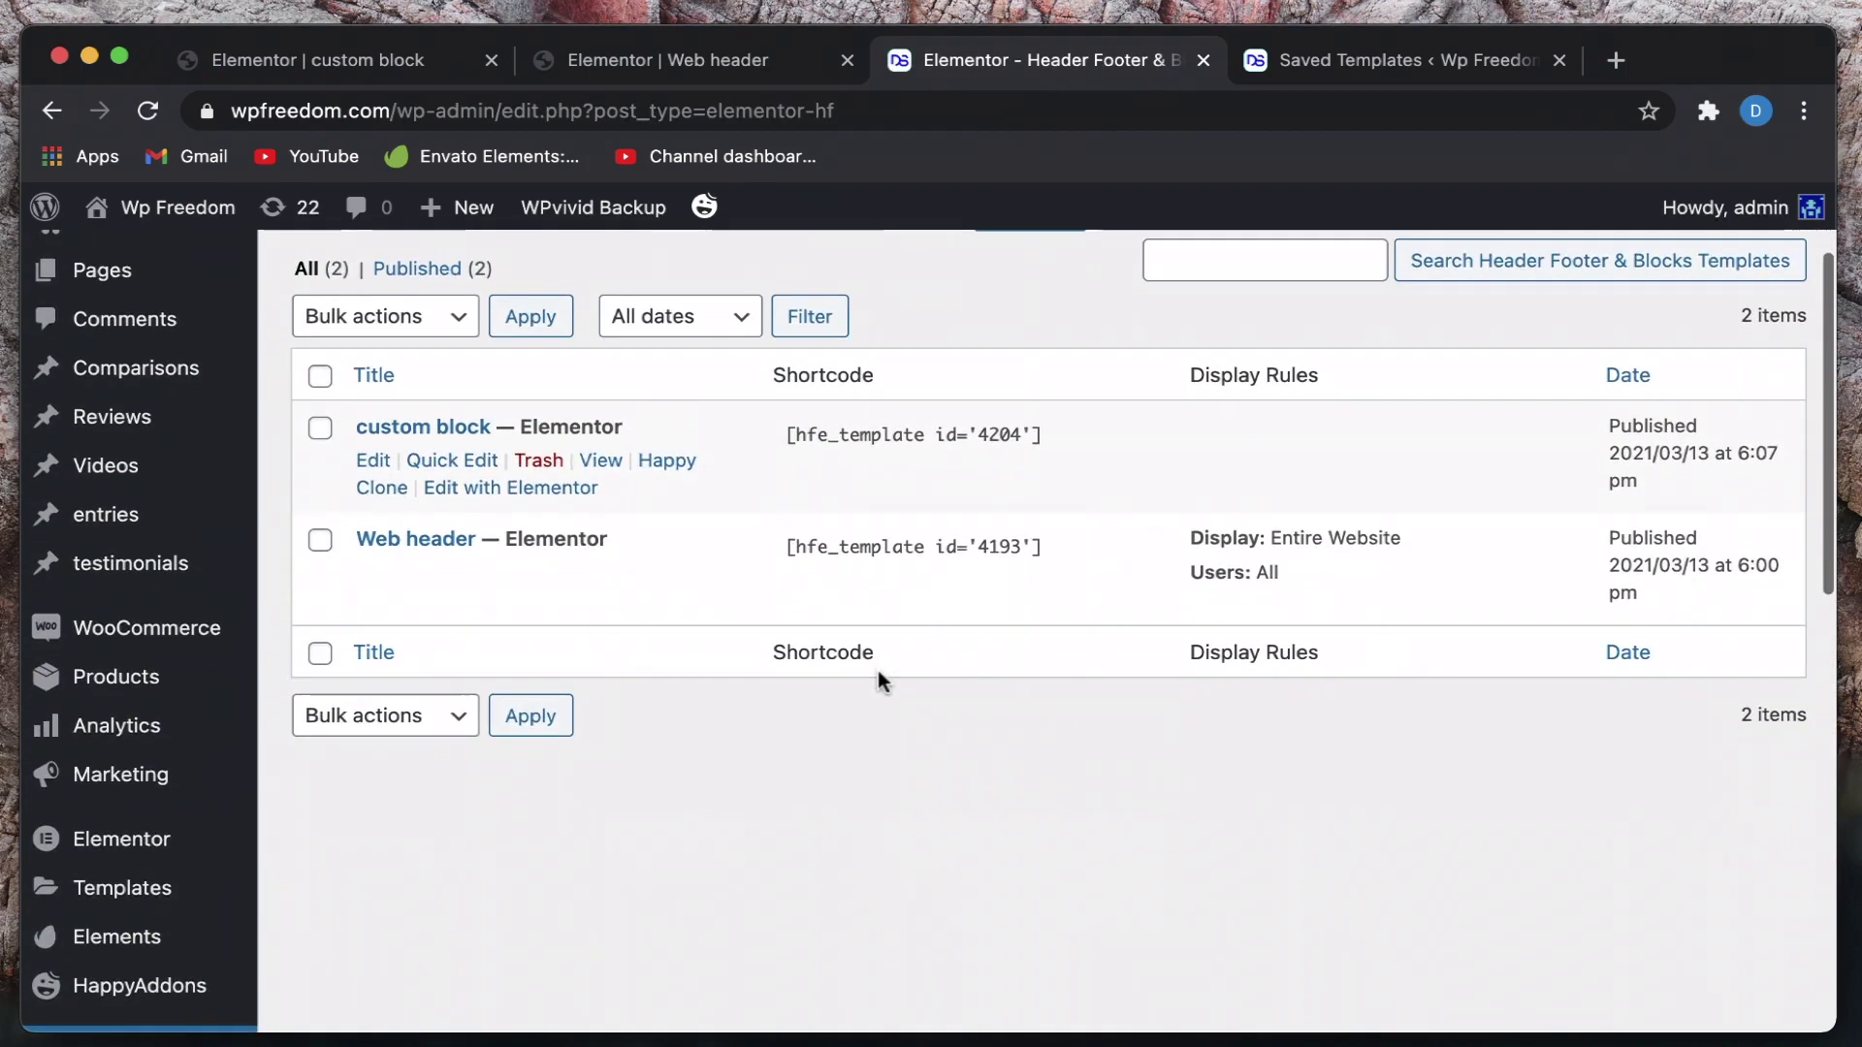
left_click(952, 440)
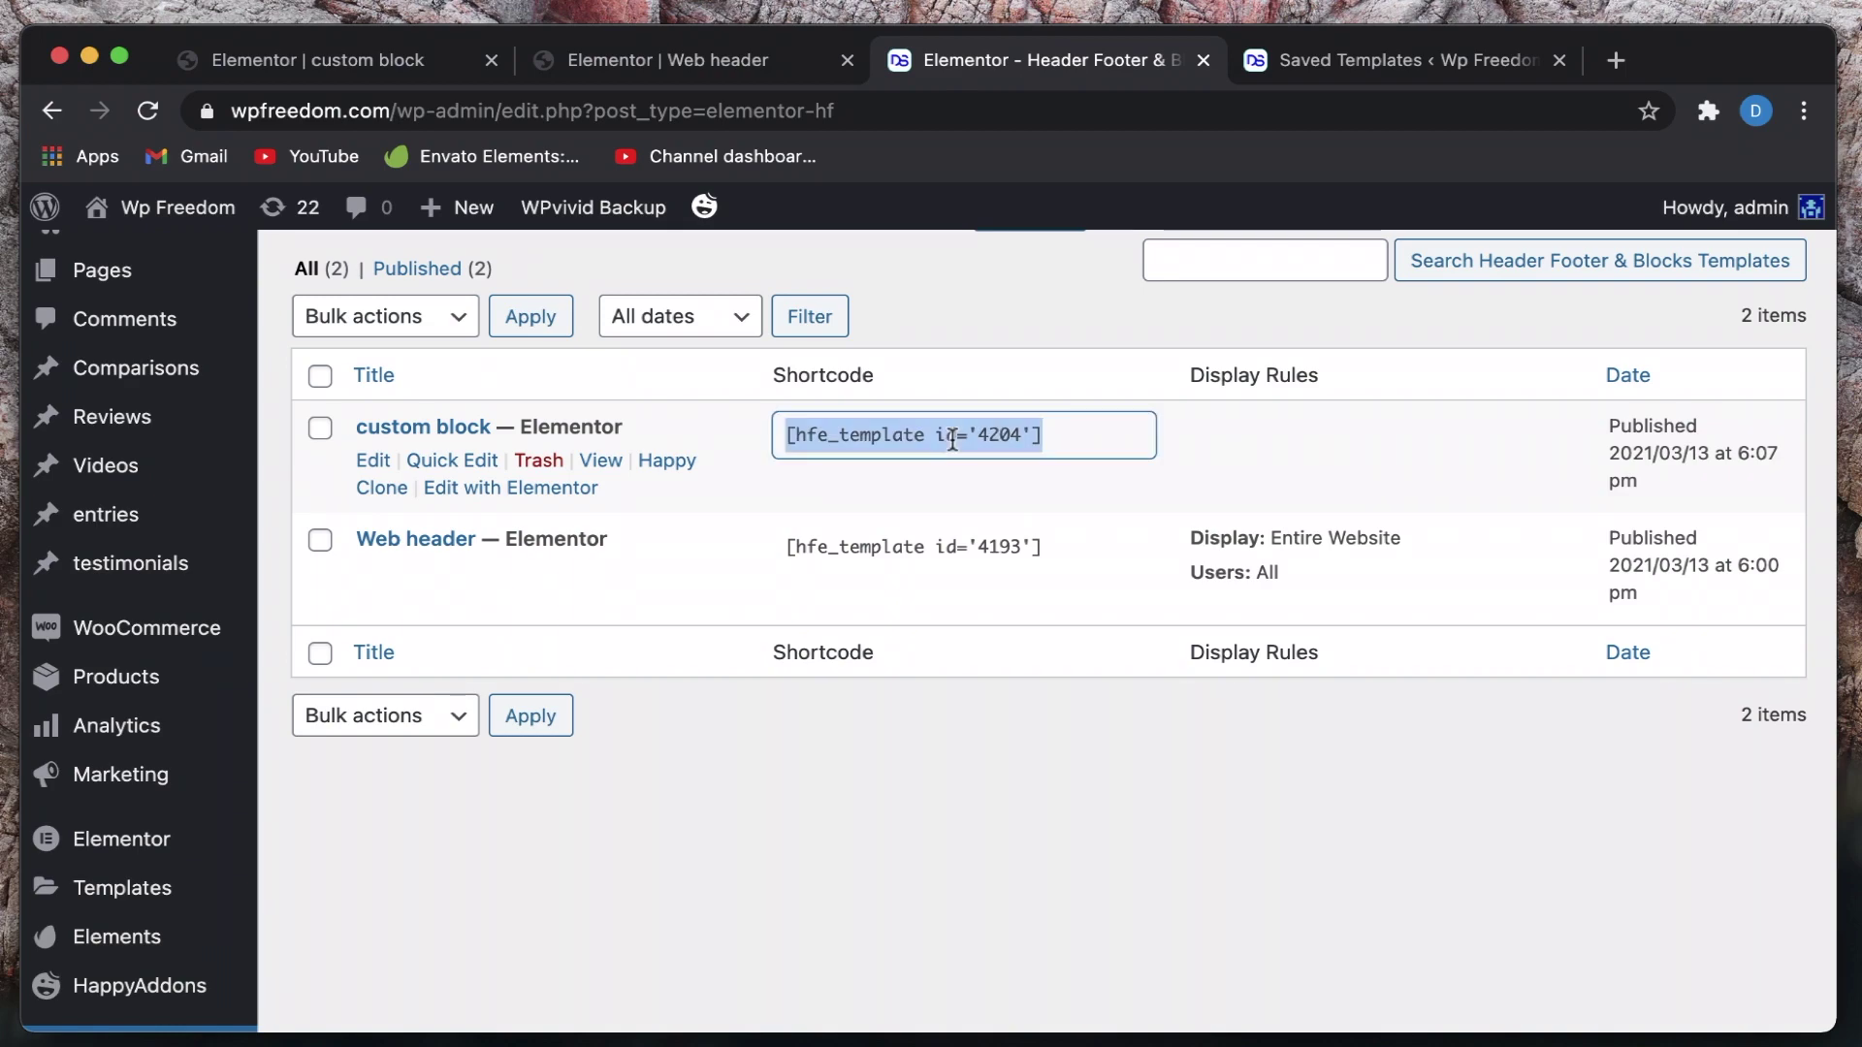
left_click(1025, 259)
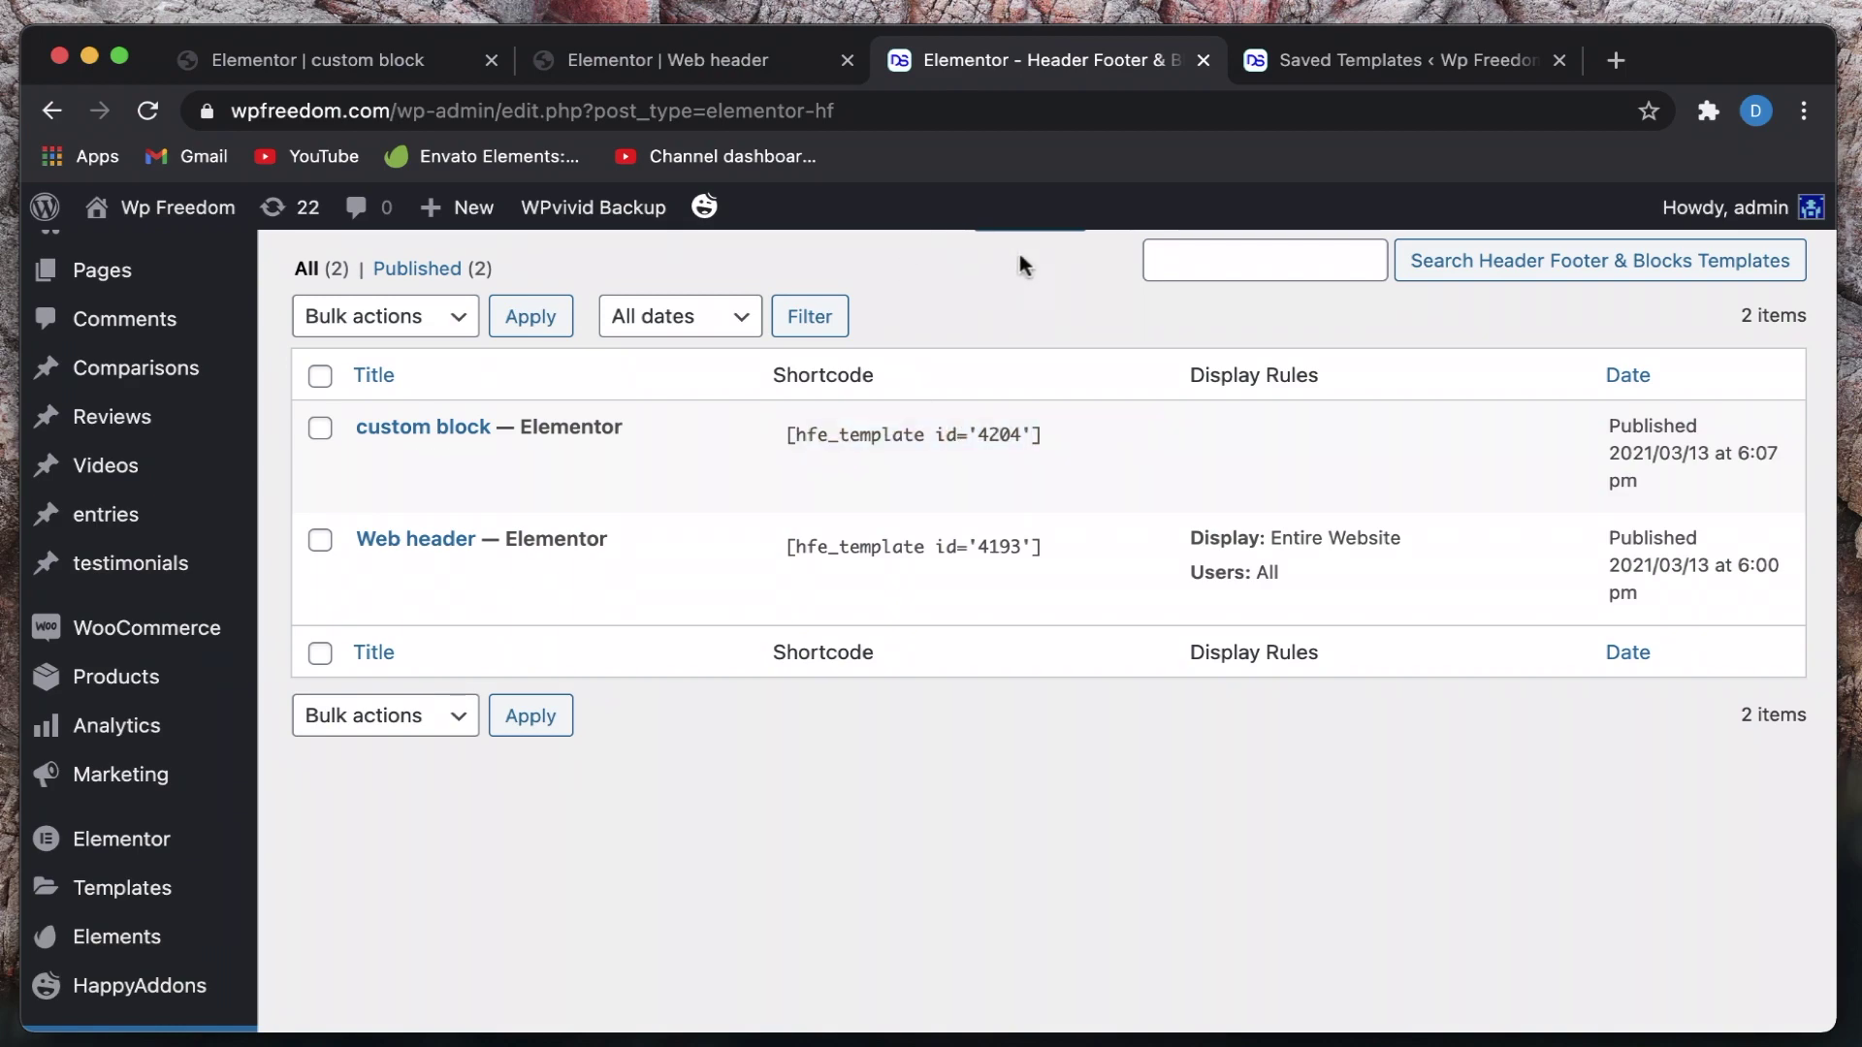
Open the Landing Page from All Pages in the Elementor editor
scroll(146, 388, "up", 2)
mouse_move(142, 385)
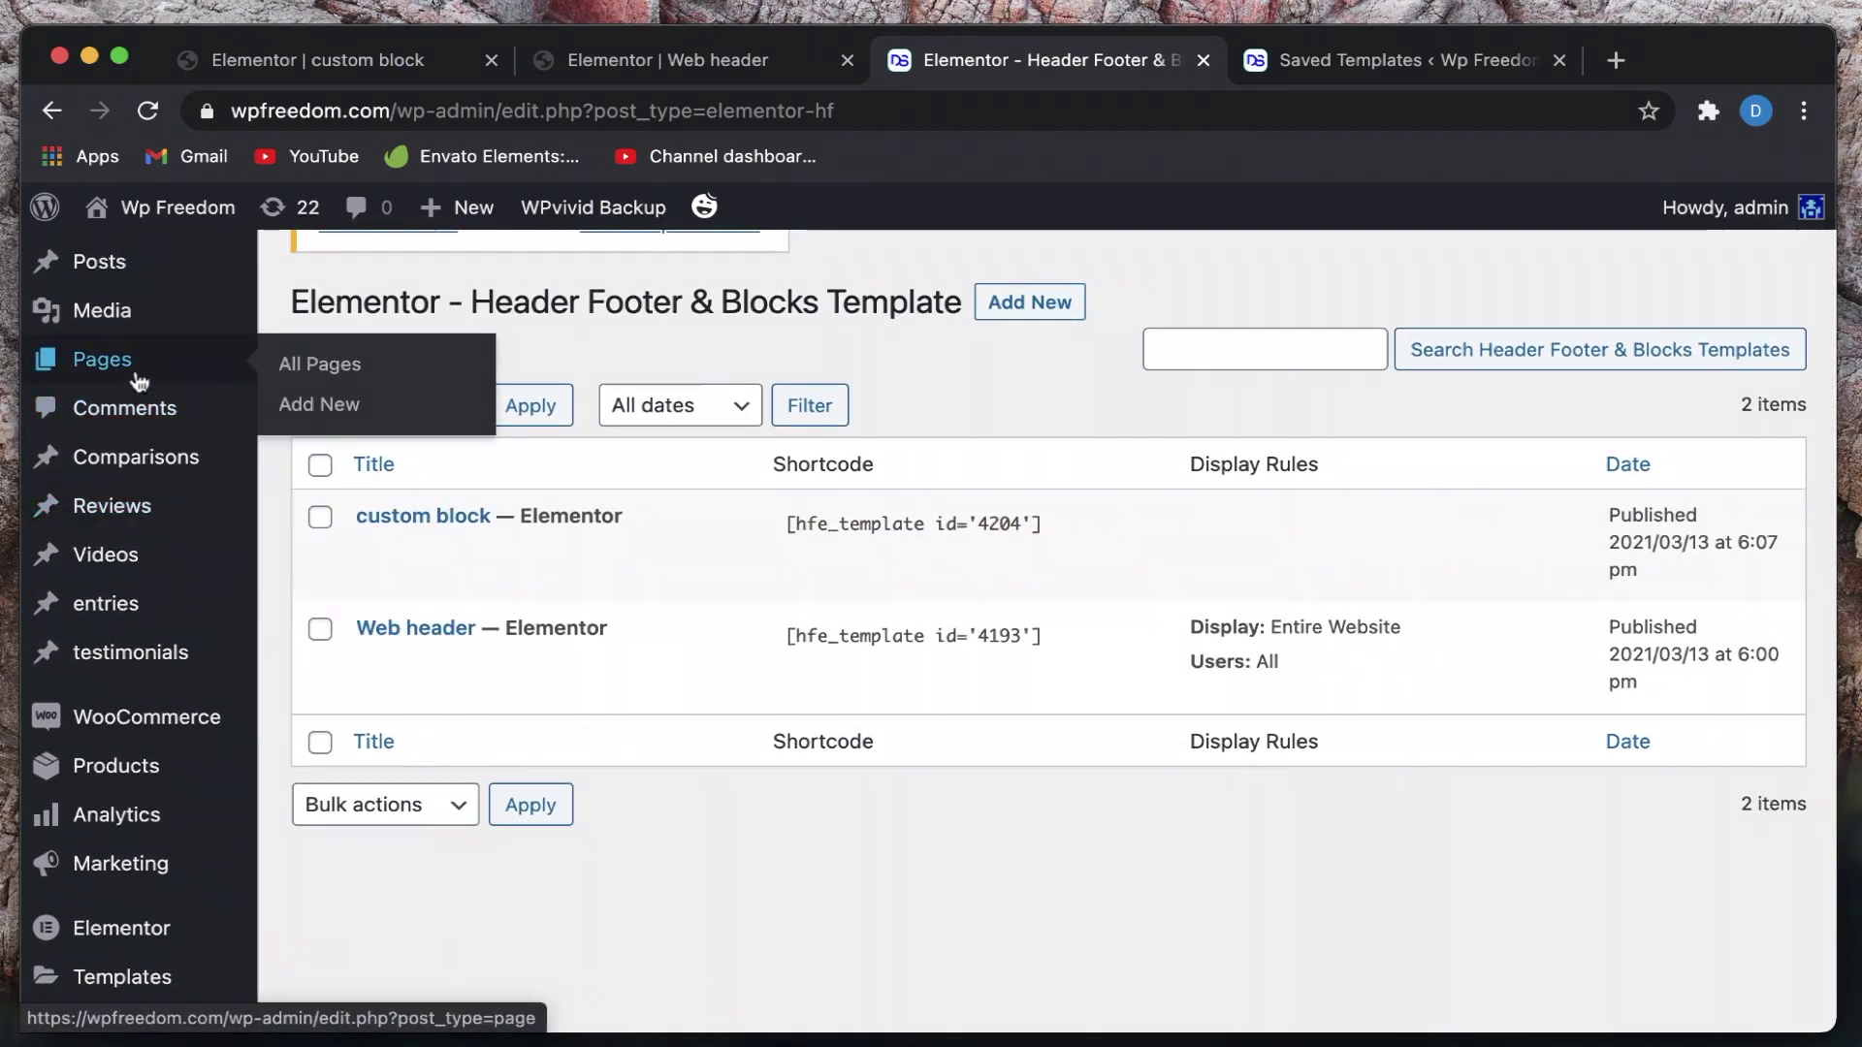
left_click(355, 376)
scroll(915, 478, "down", 3)
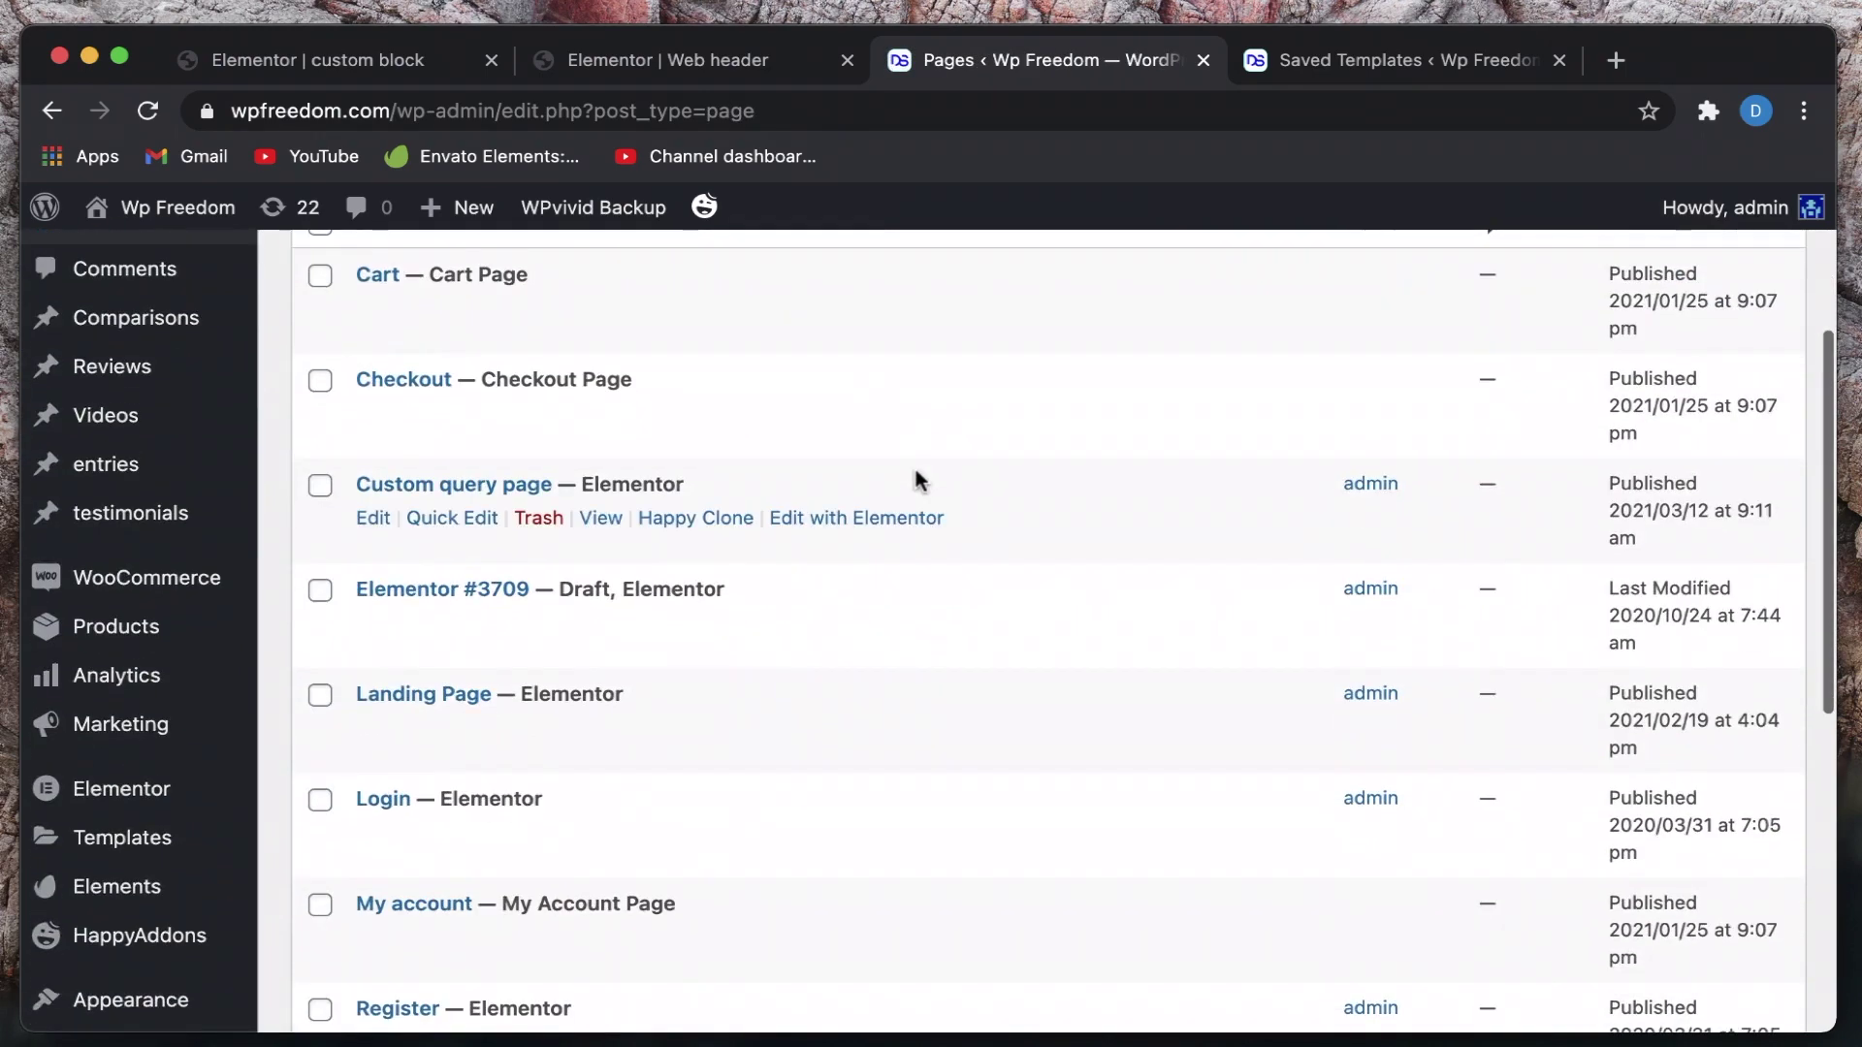
scroll(915, 478, "up", 2)
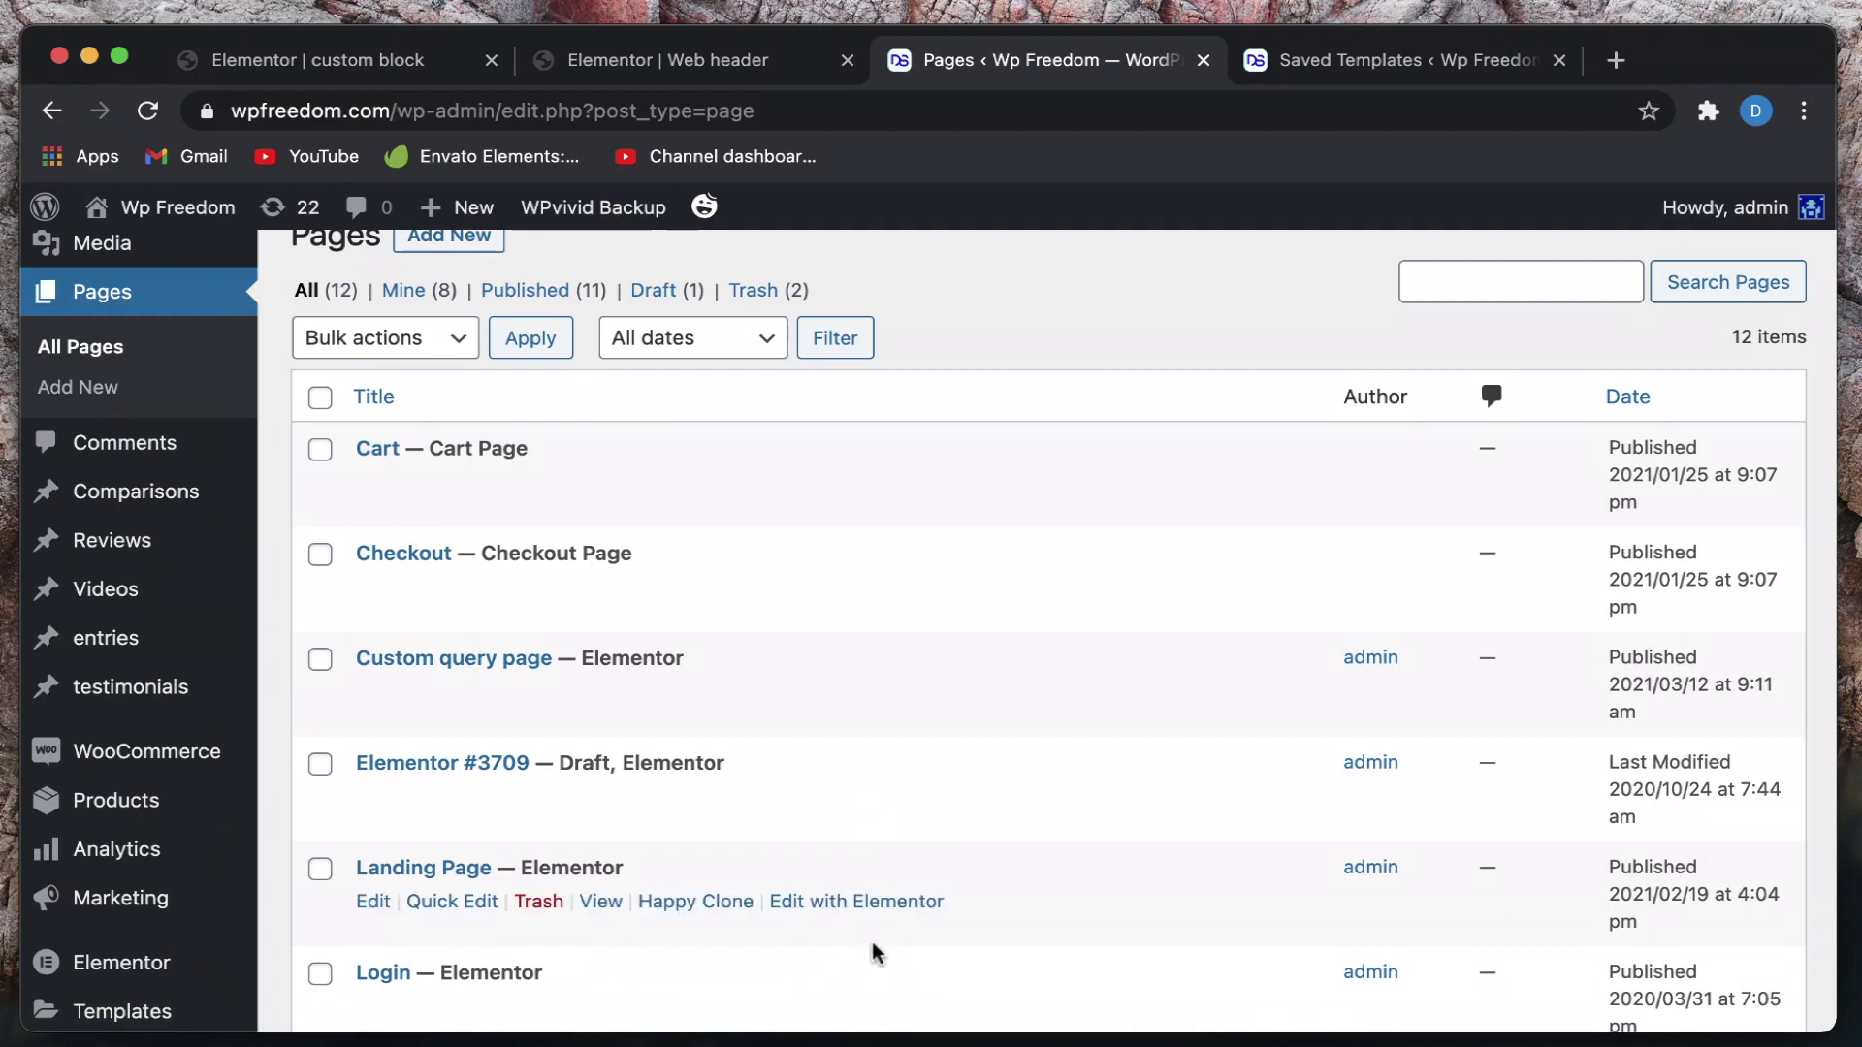
left_click(897, 919)
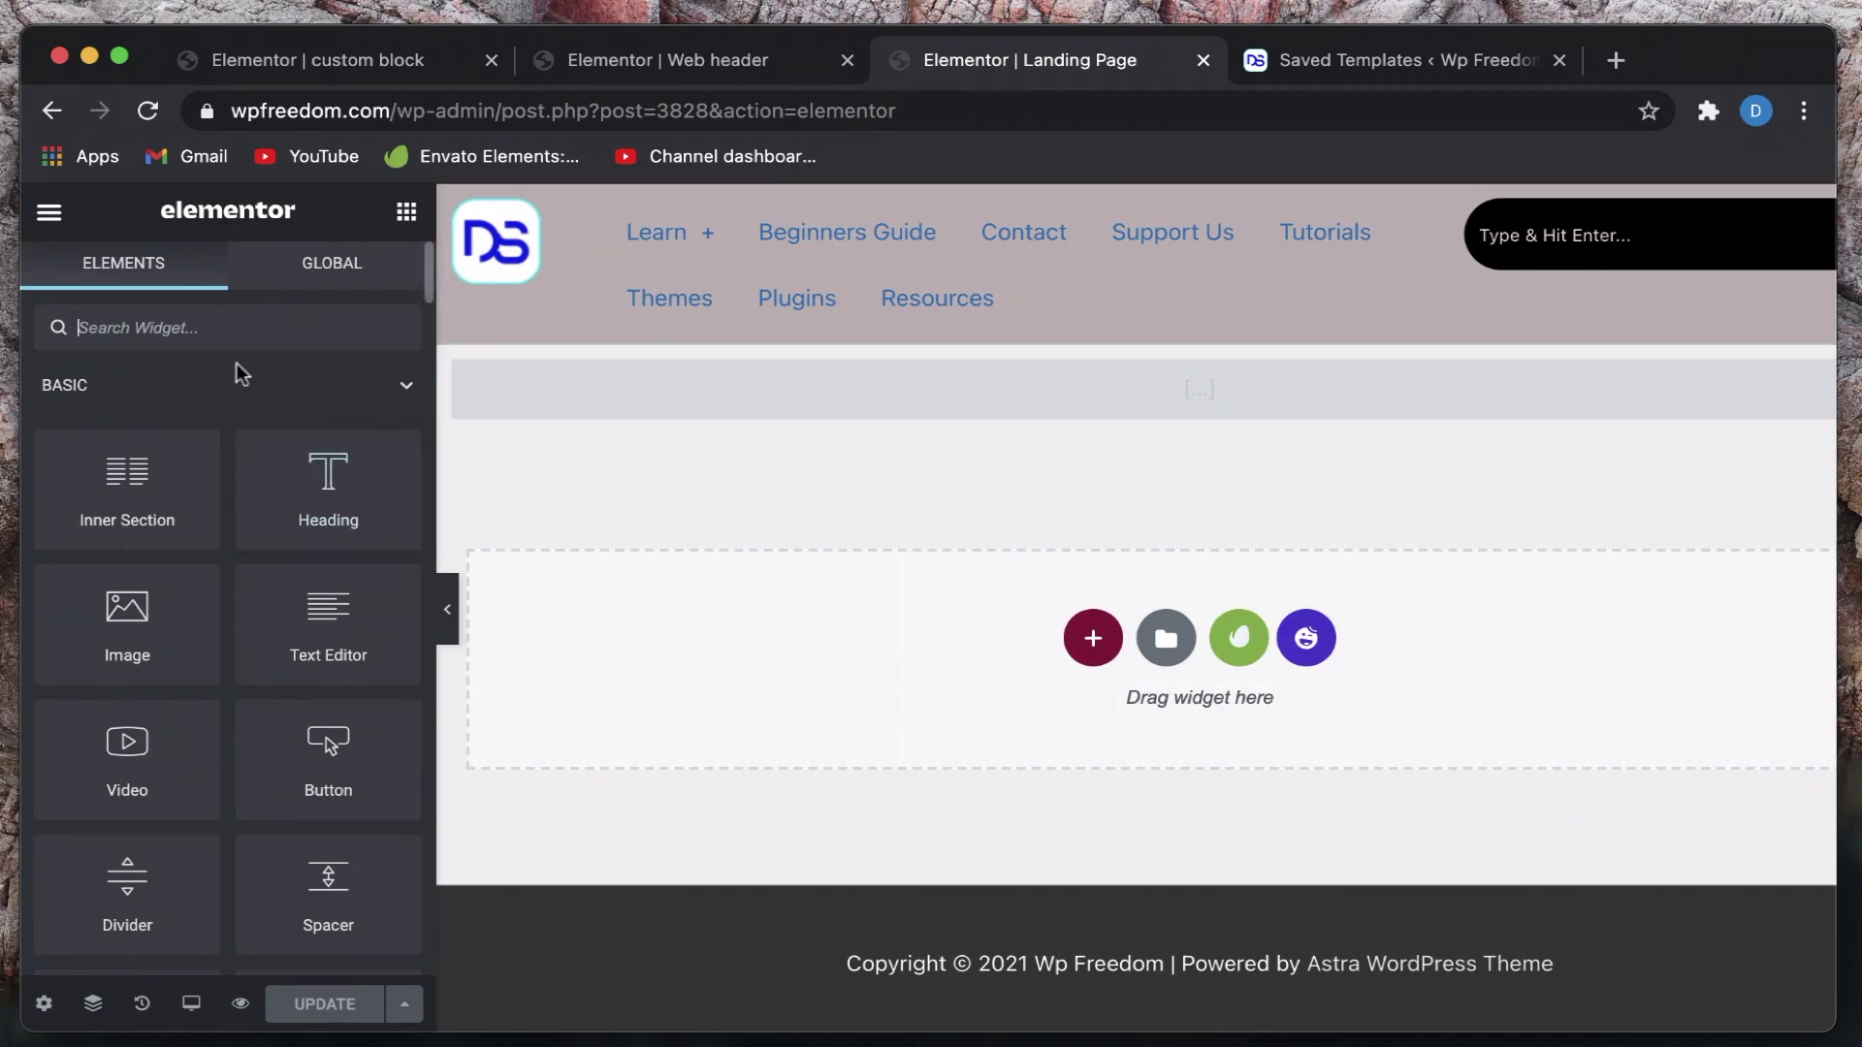
Add a Shortcode widget below the header and paste in [hfe_template id='4204']
left_click(218, 337)
type("sho")
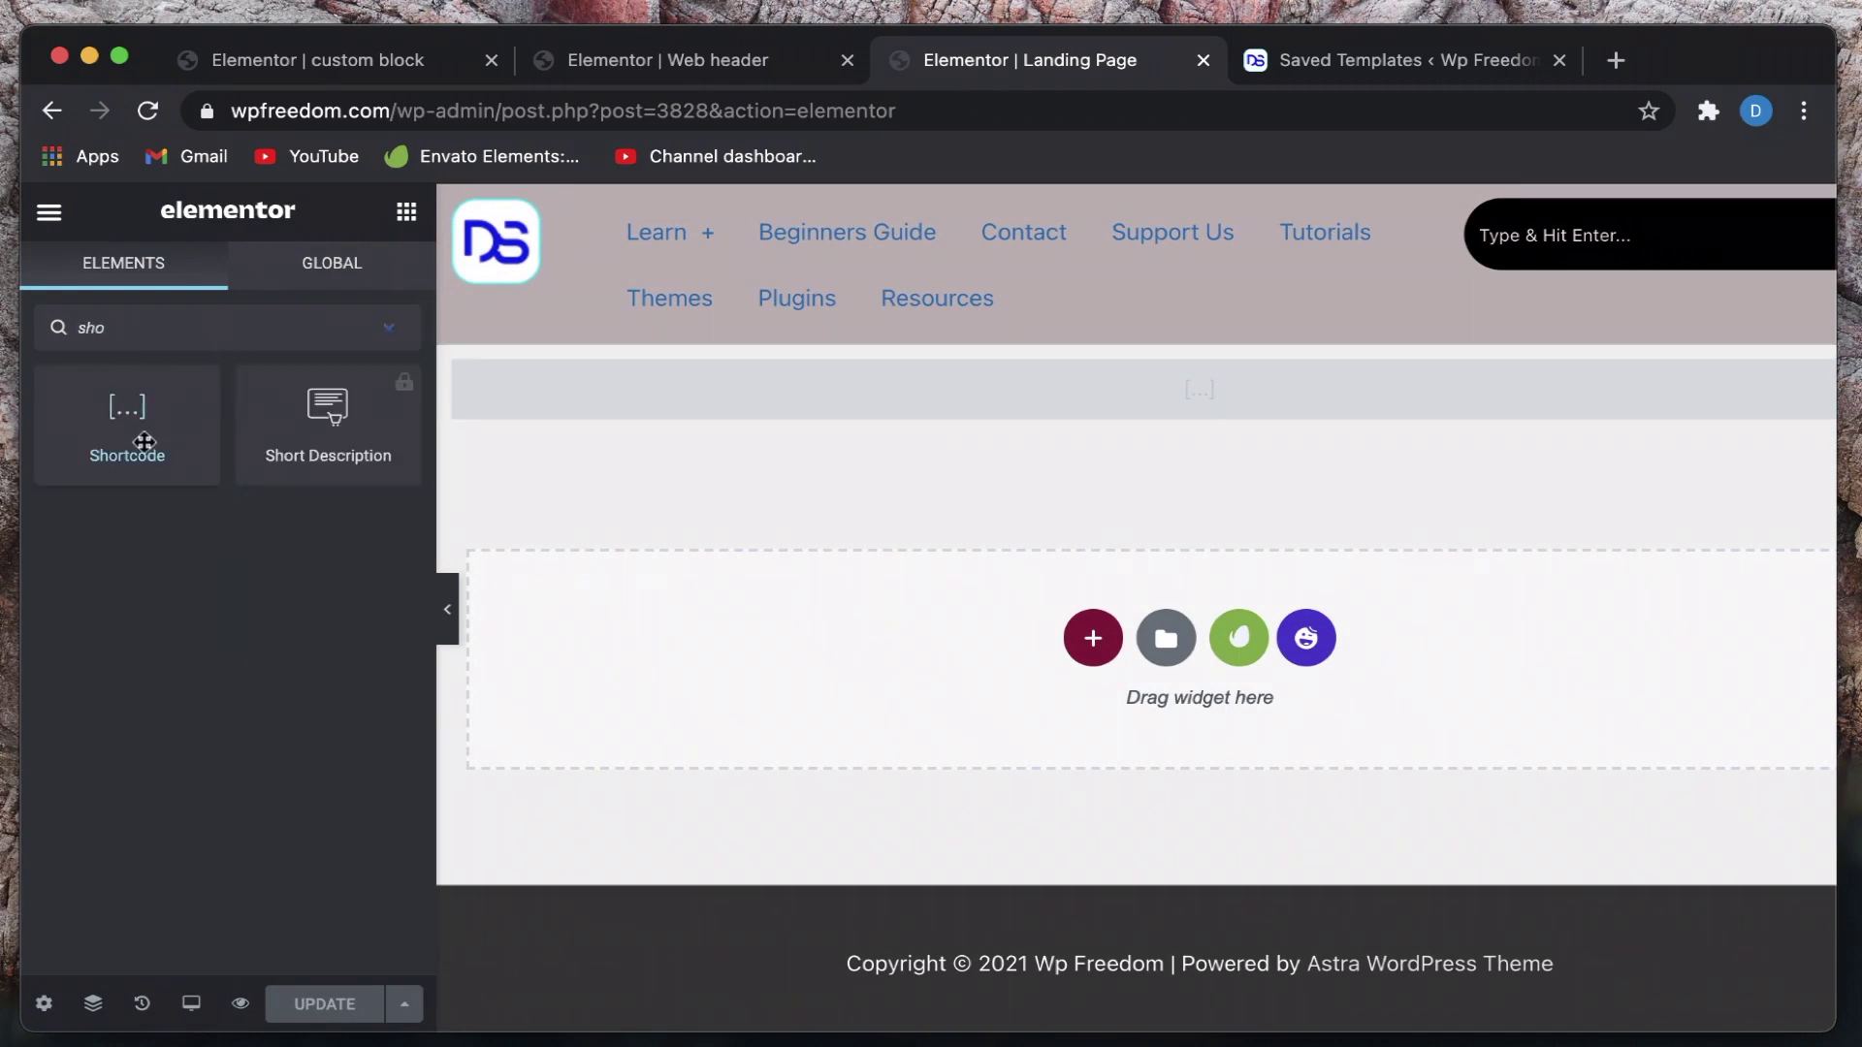
left_click_drag(138, 441, 898, 665)
left_click(116, 540)
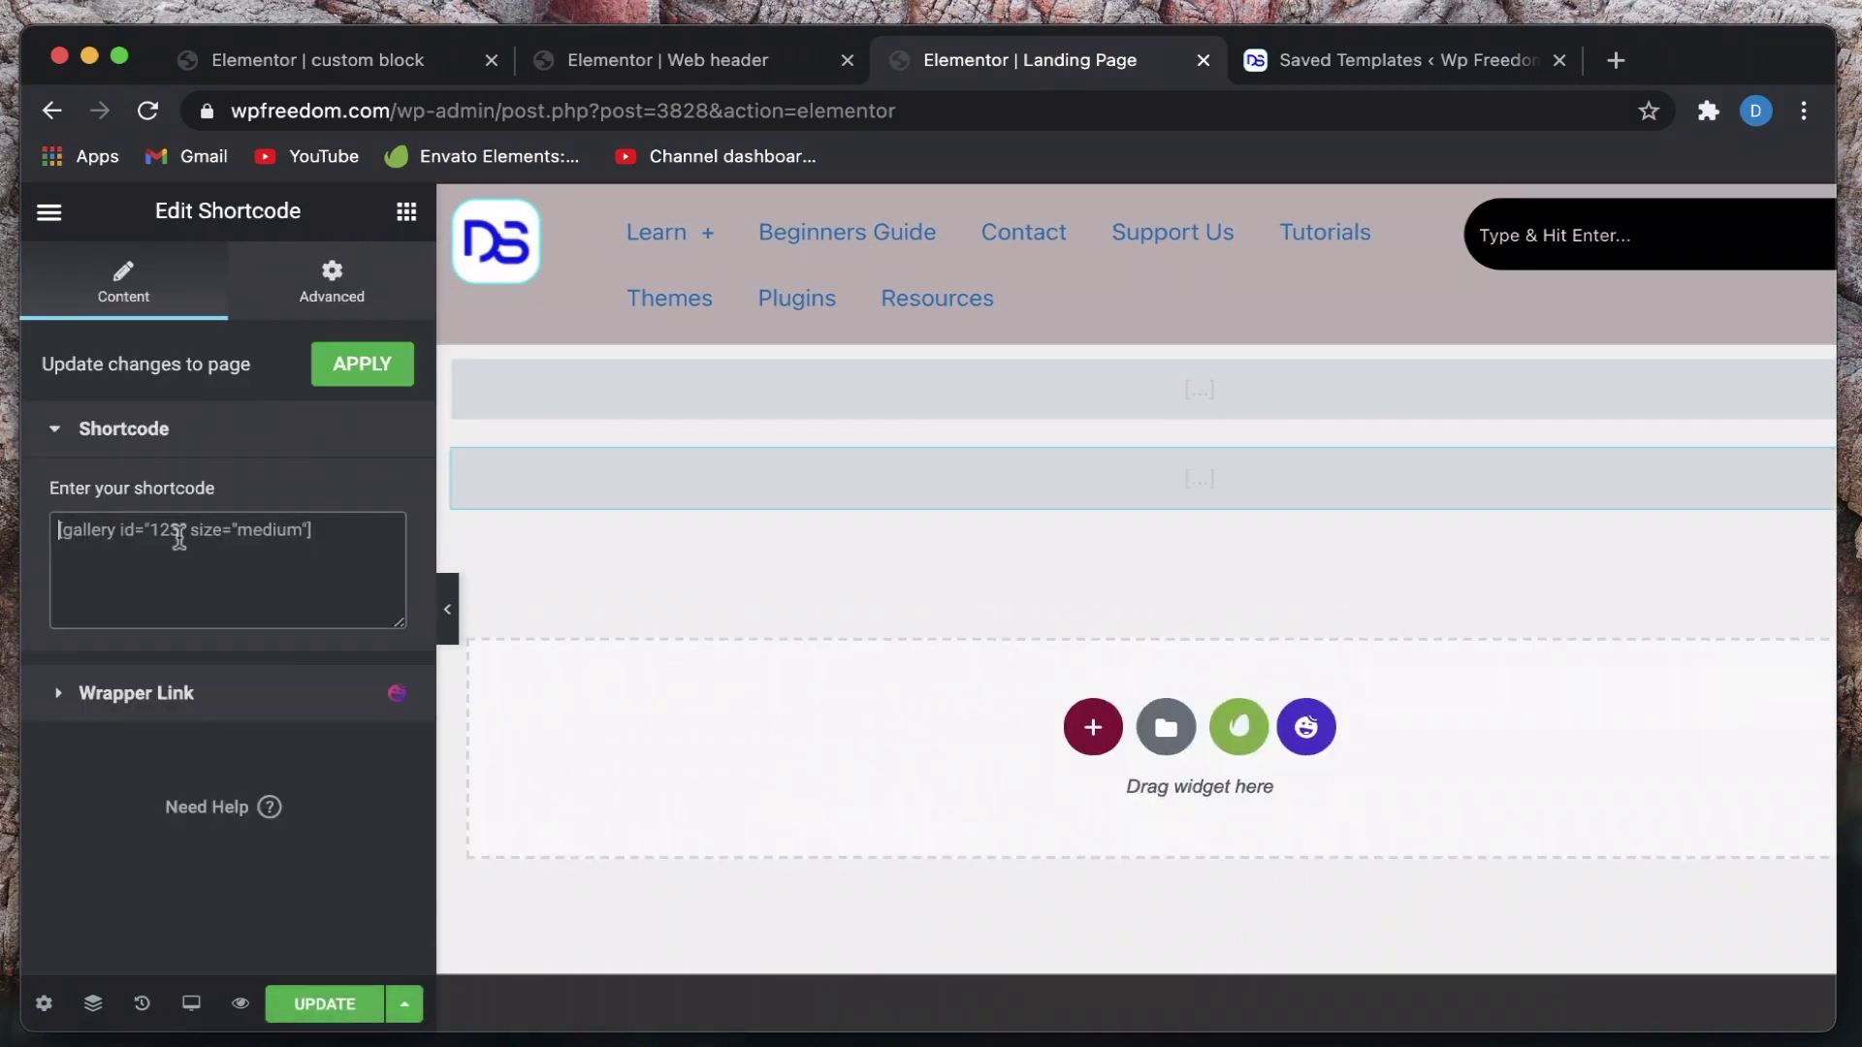
type("[hfe_template id='4204']")
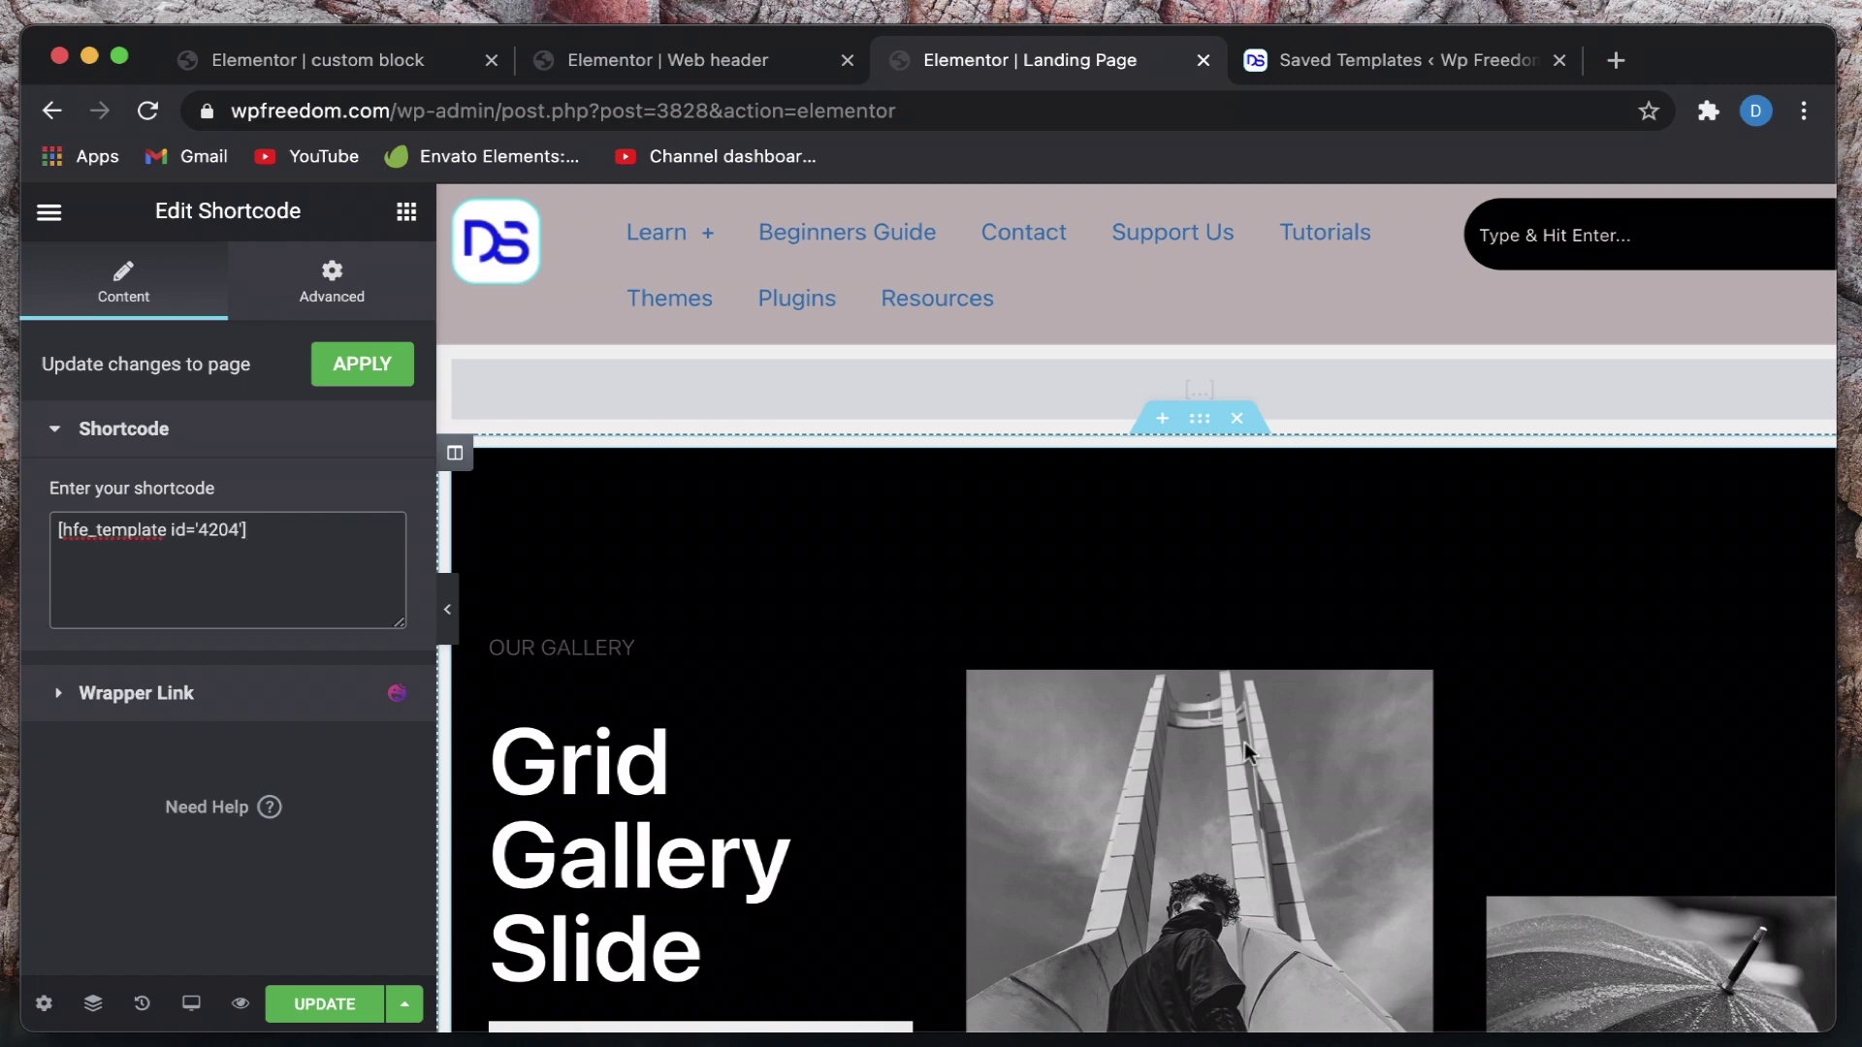
Compare the Web header and custom block editor tabs against the Landing Page editor
left_click(696, 62)
left_click(364, 54)
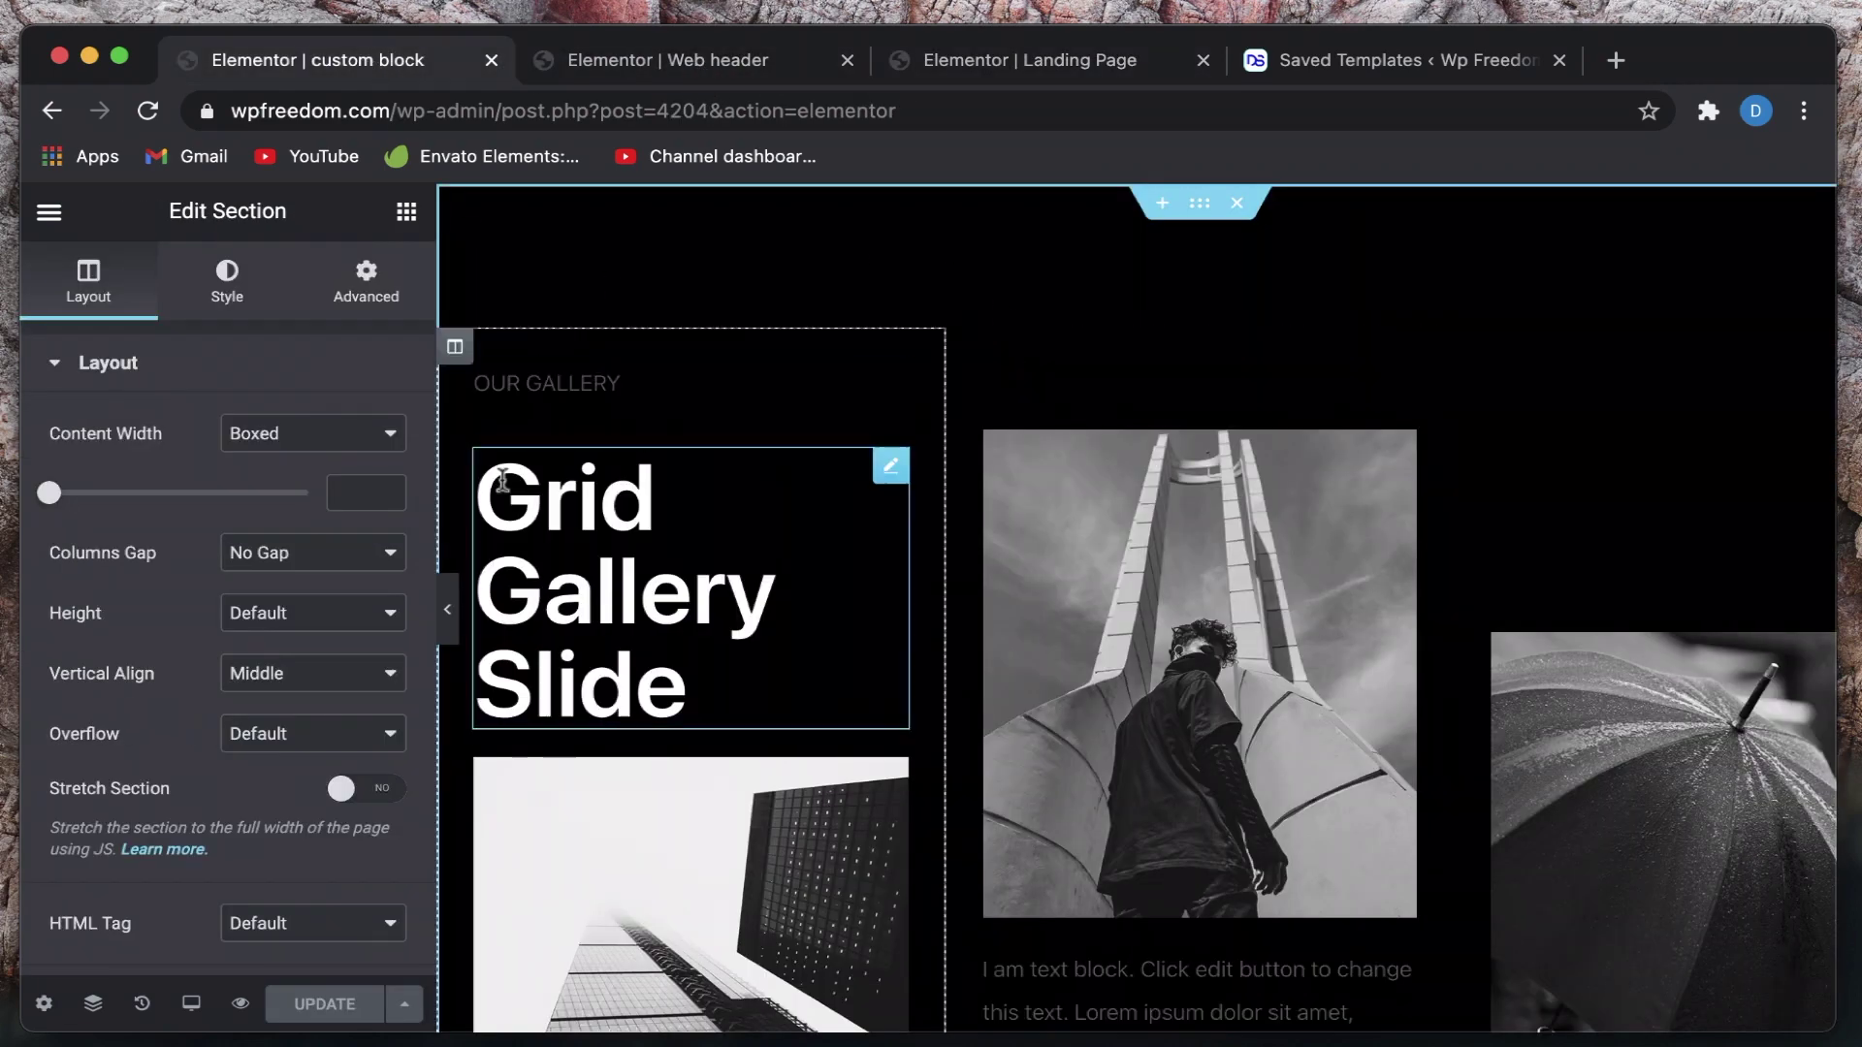
left_click(993, 72)
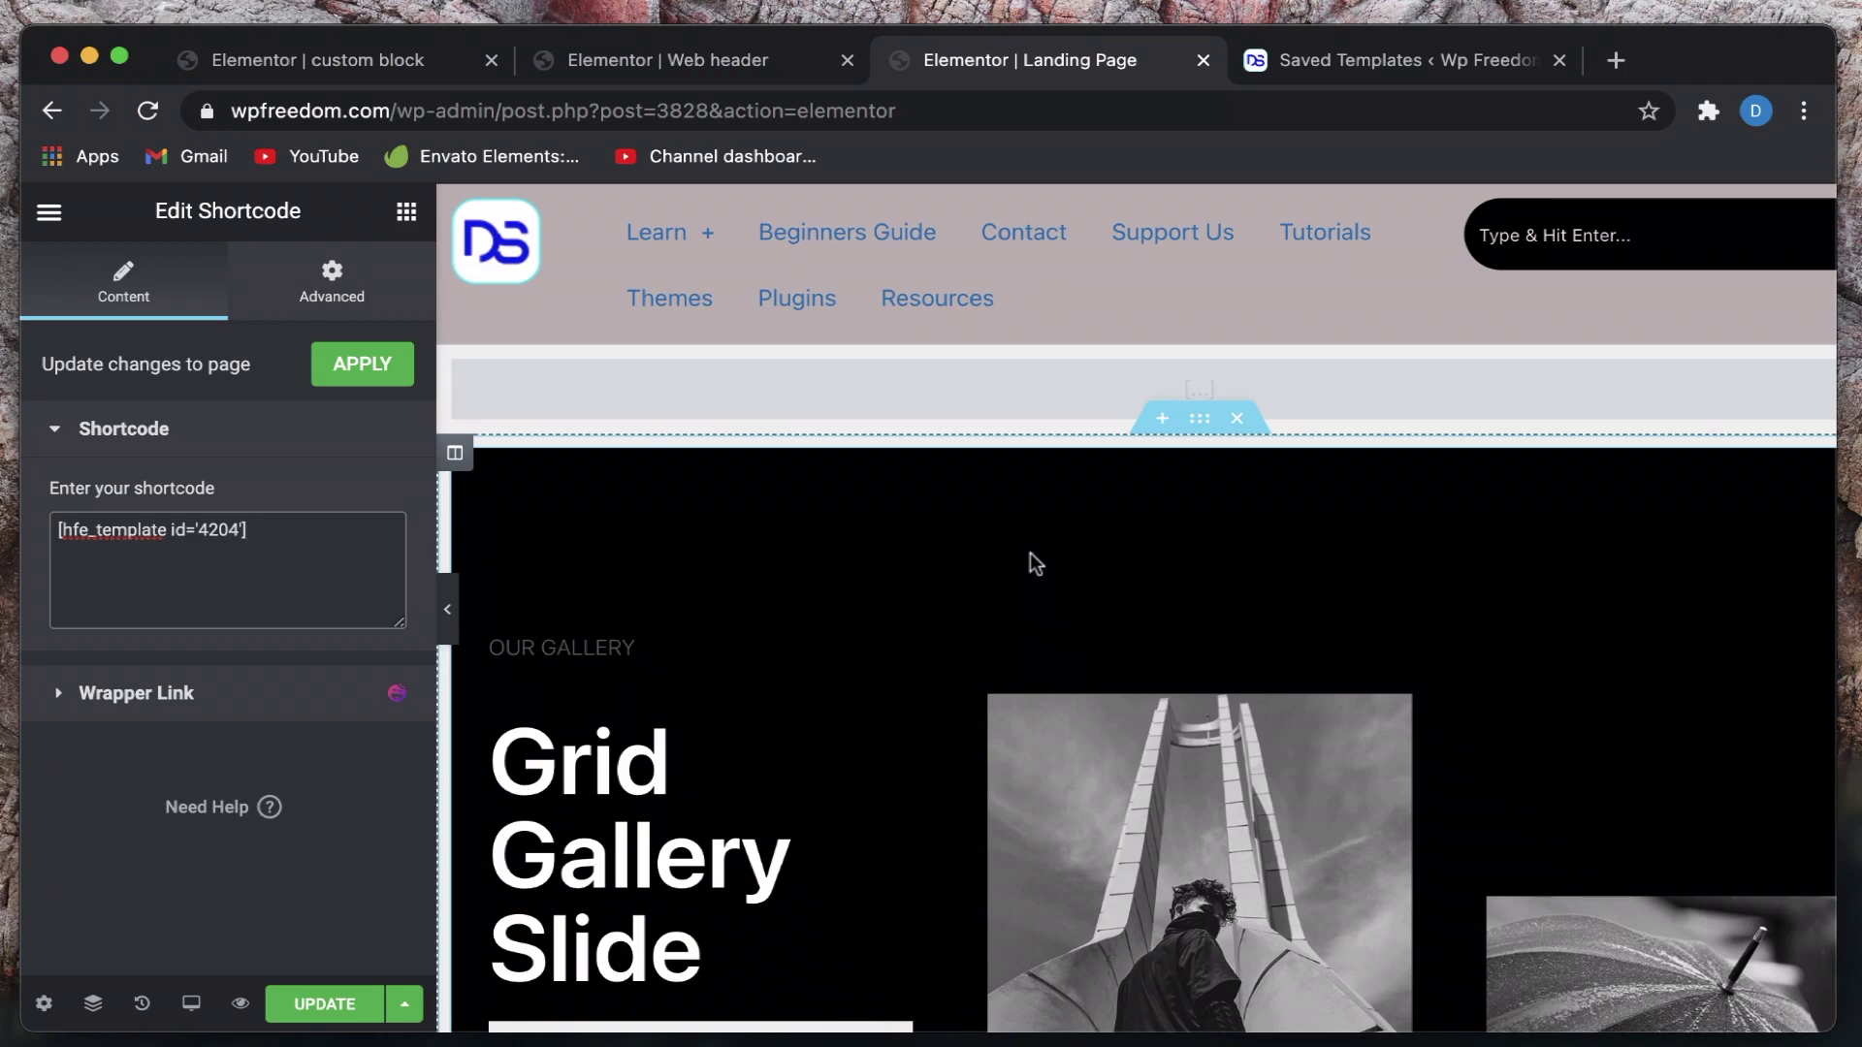
In the Saved Templates admin tab, go to Appearance > Header Footer & Blocks to list templates
left_click(1354, 60)
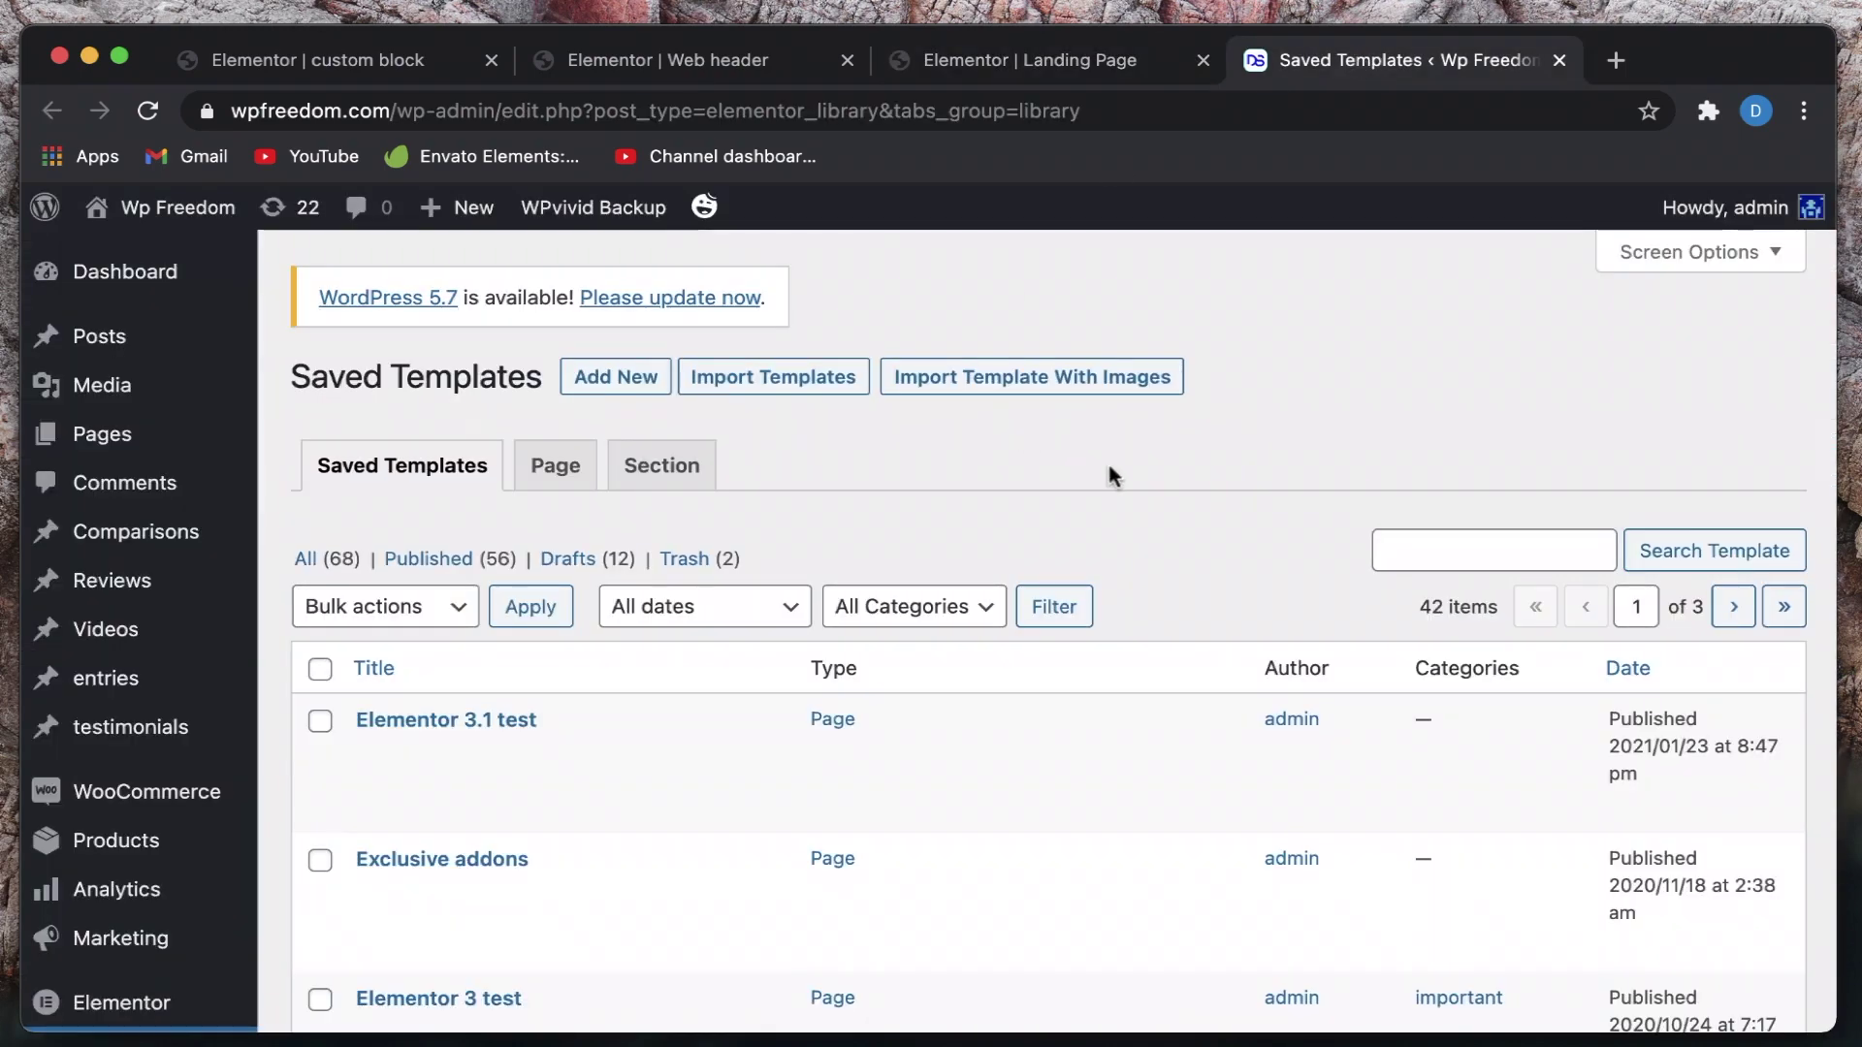
scroll(1107, 462, "down", 6)
scroll(498, 464, "down", 3)
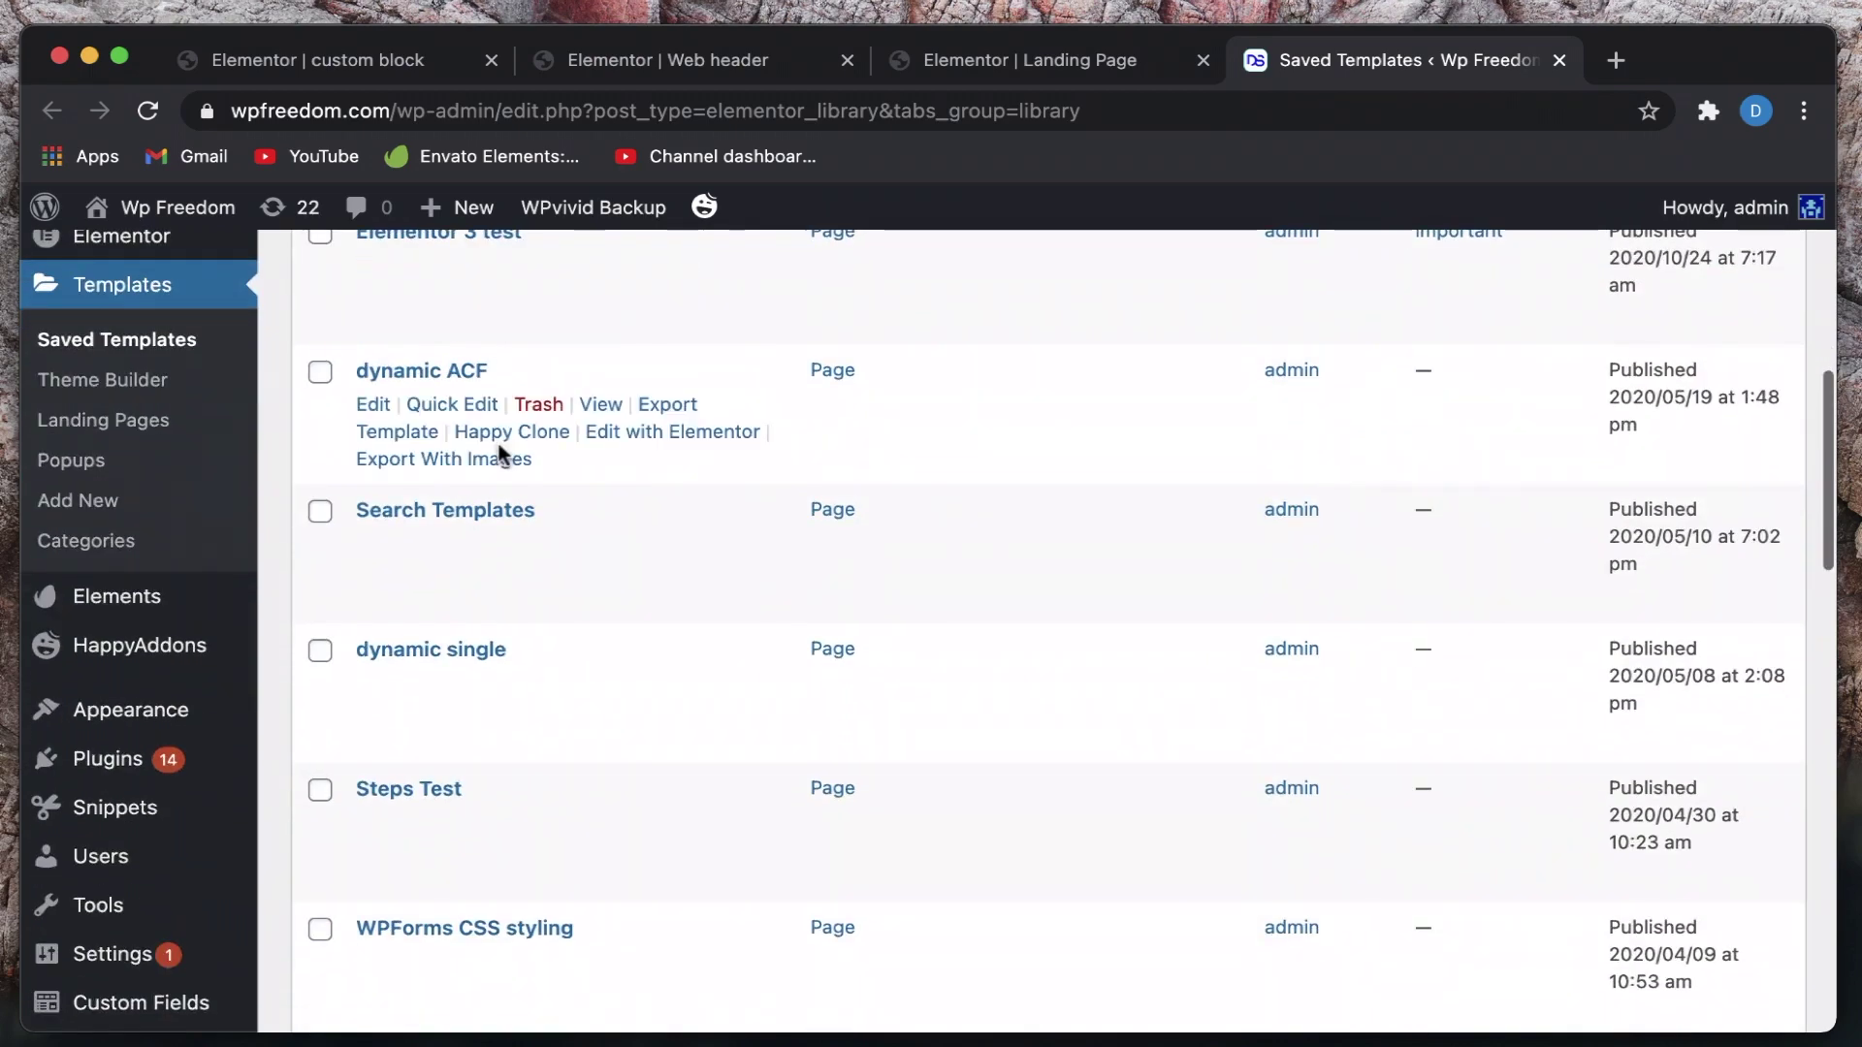
mouse_move(145, 718)
left_click(332, 878)
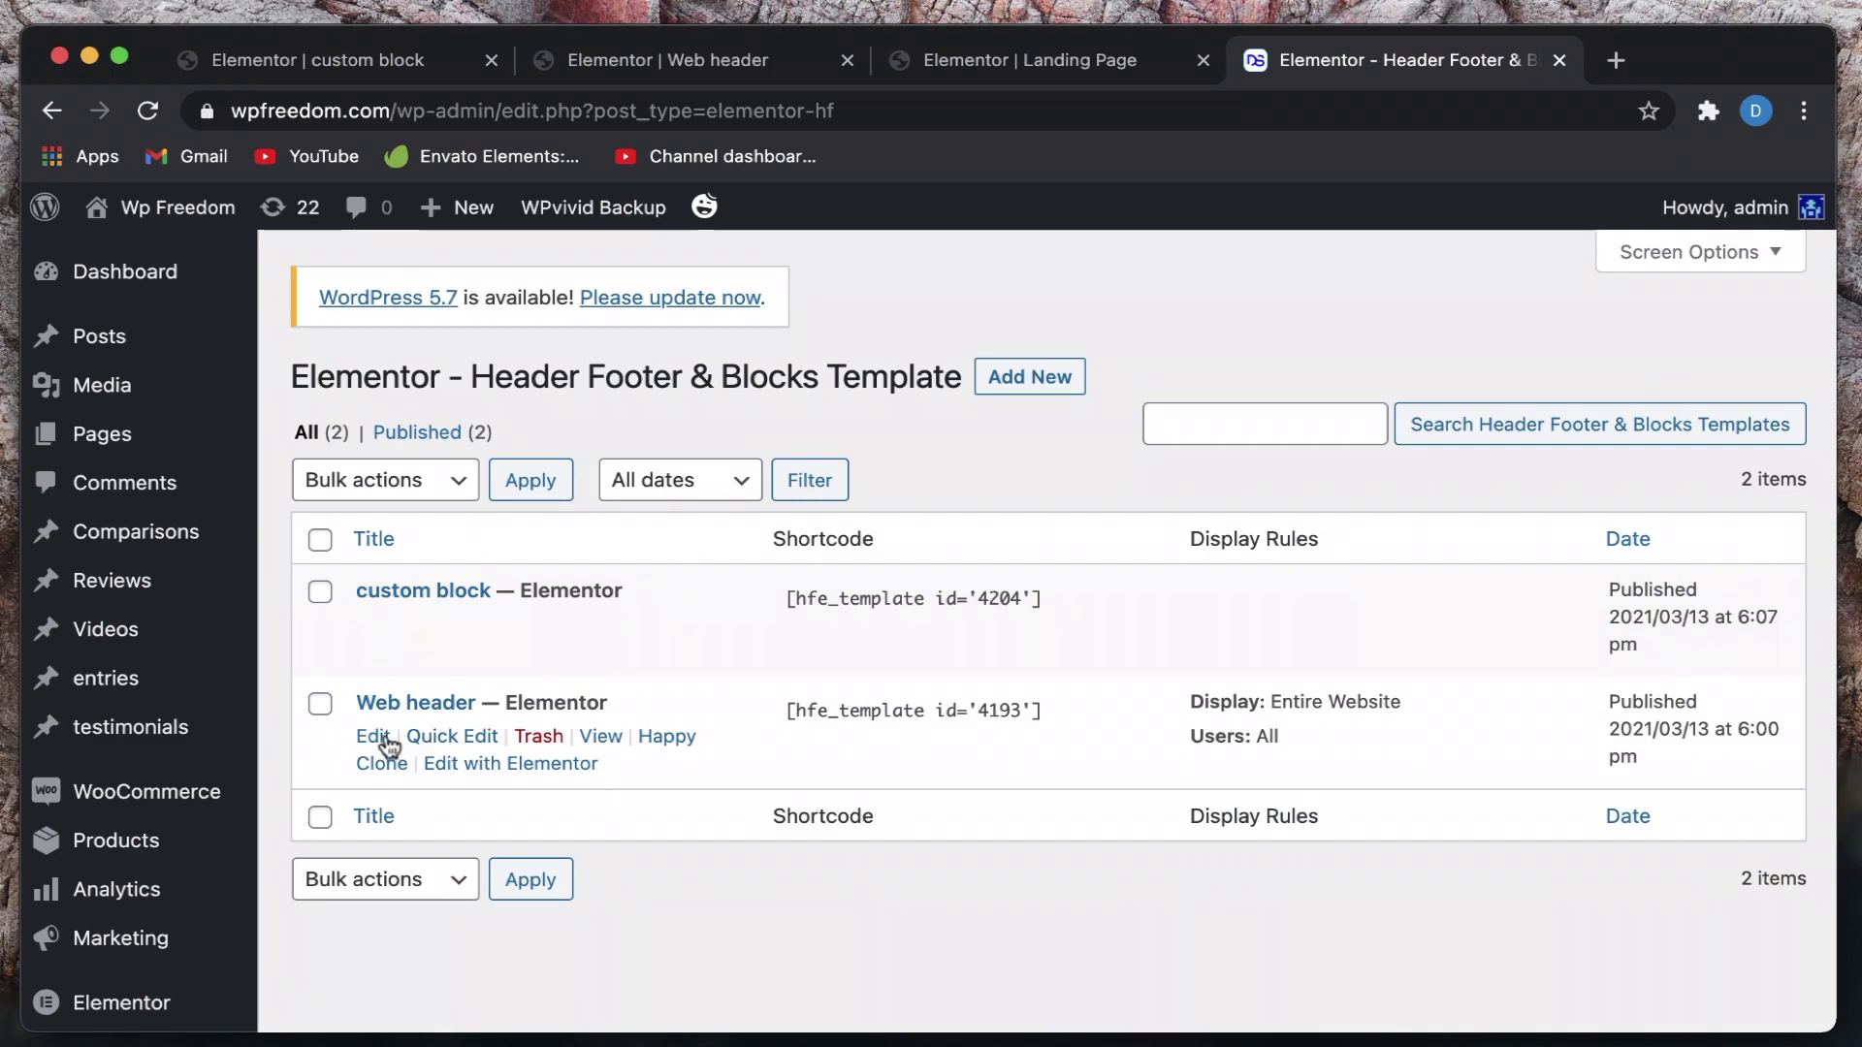
Set the Web header to display on Entire Website, excluding All Archives
left_click(385, 742)
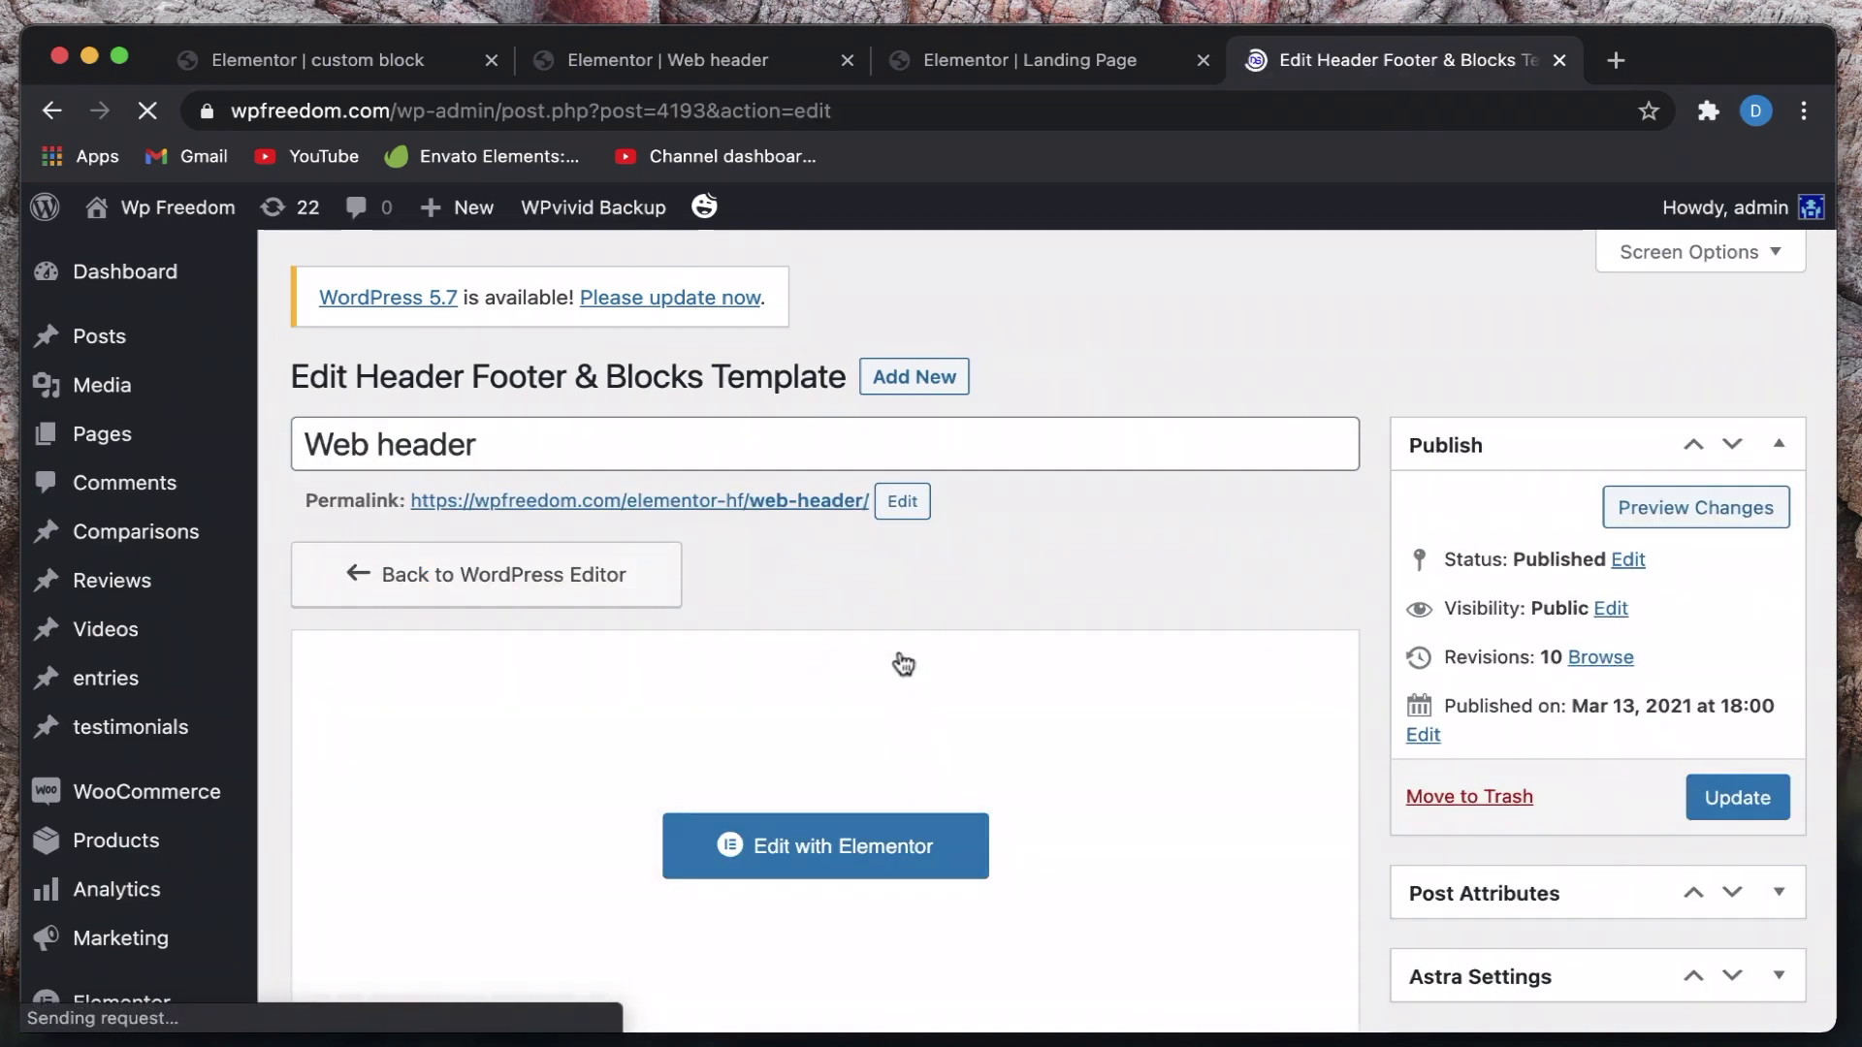
scroll(902, 659, "down", 10)
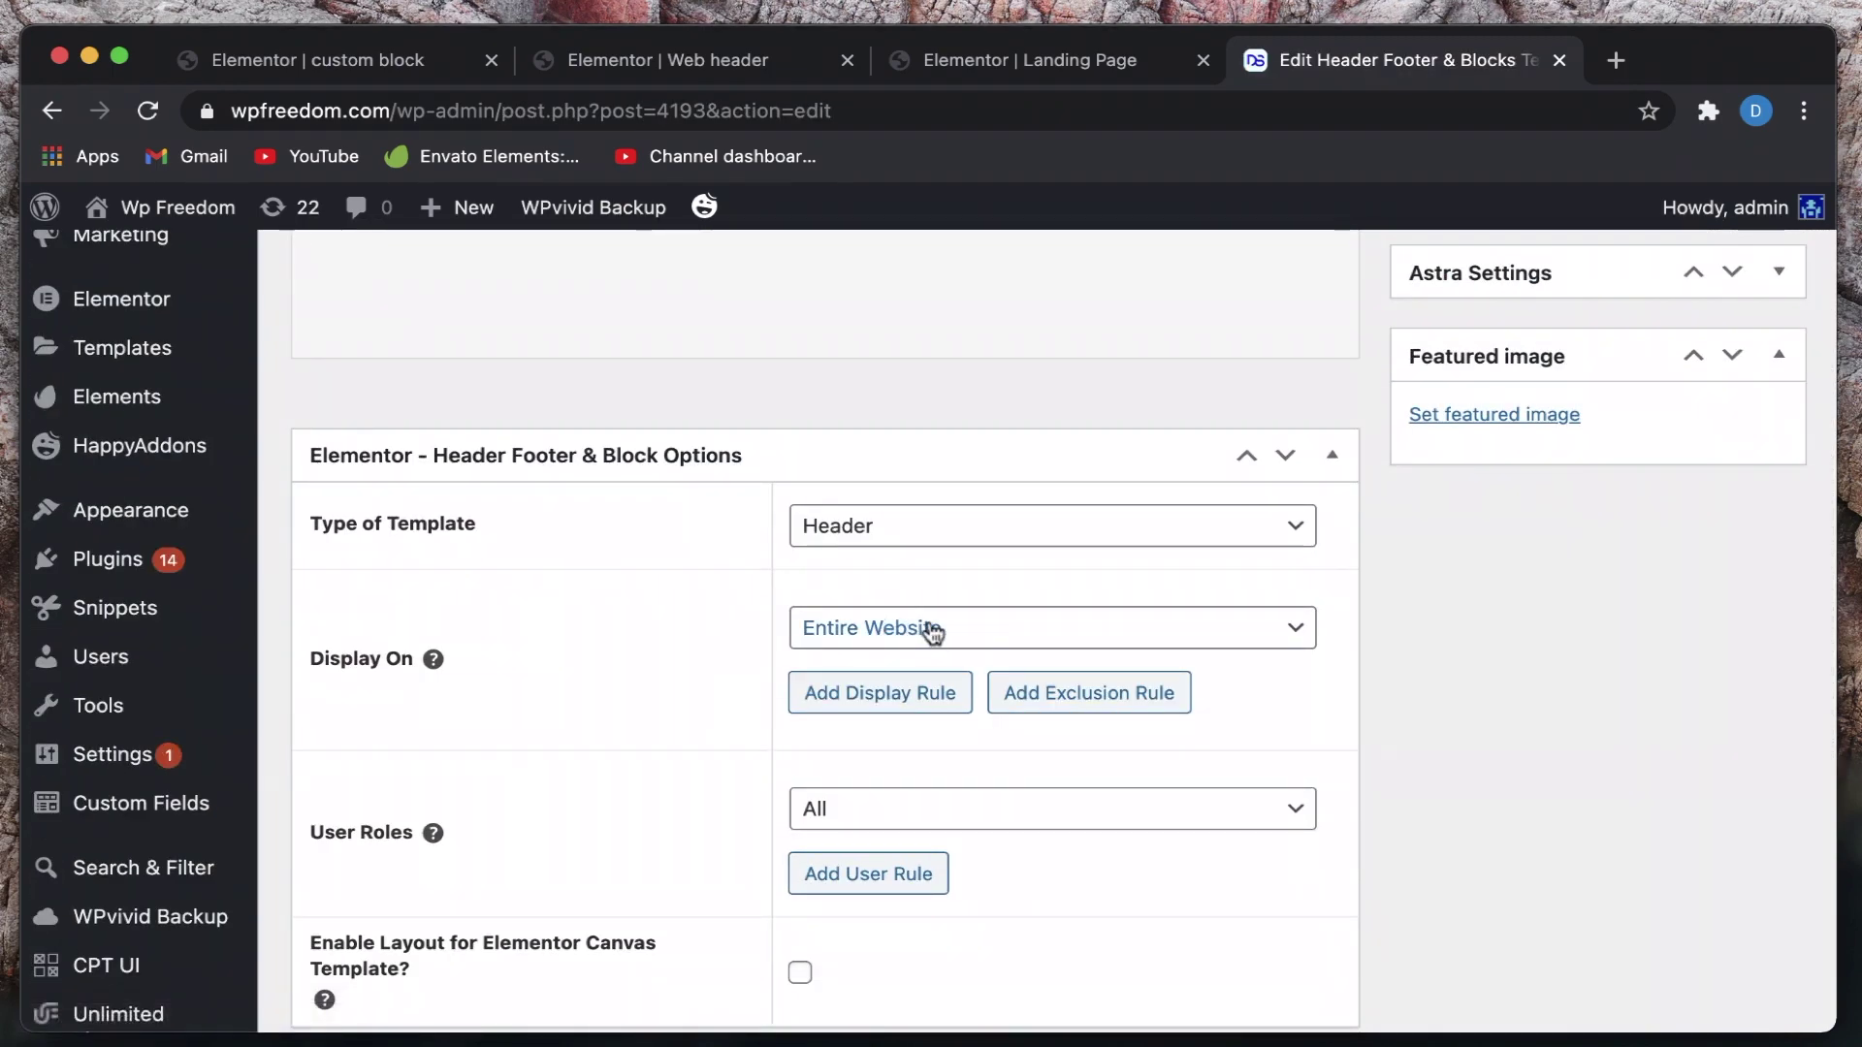
left_click(931, 628)
left_click(933, 629)
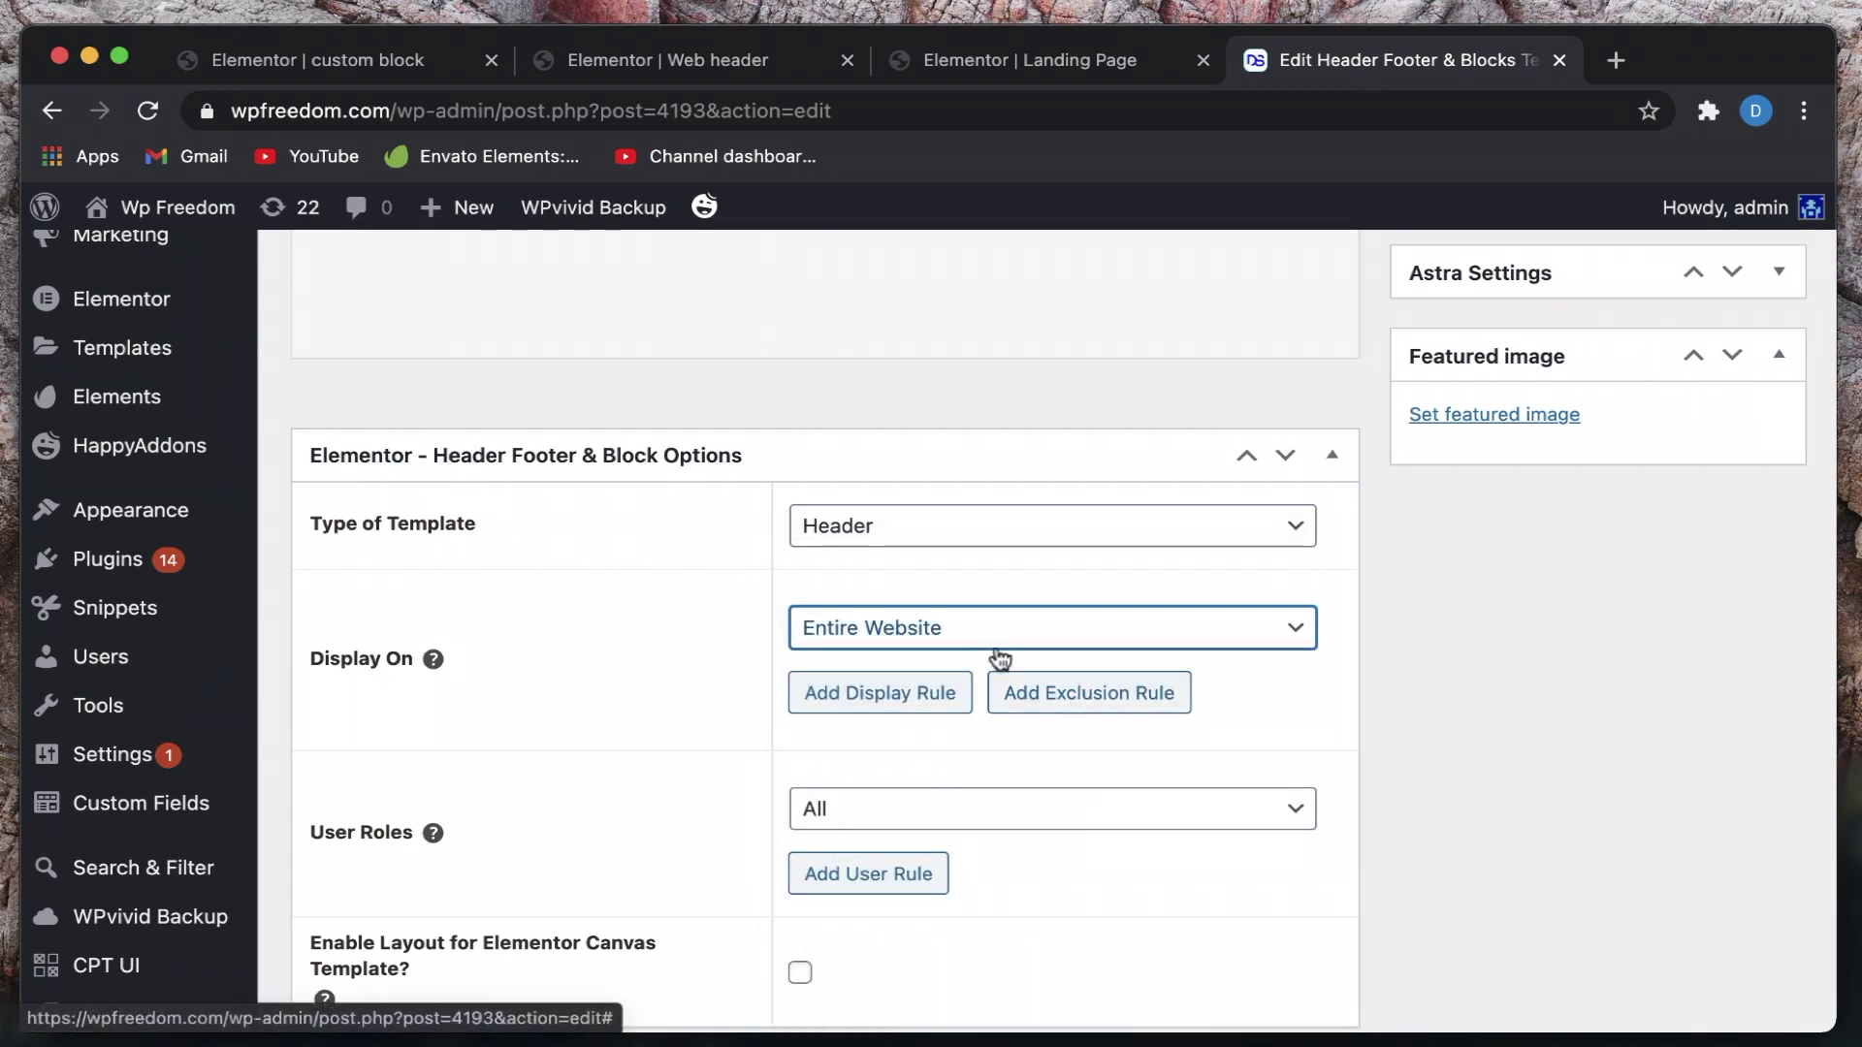
left_click(1093, 697)
left_click(963, 808)
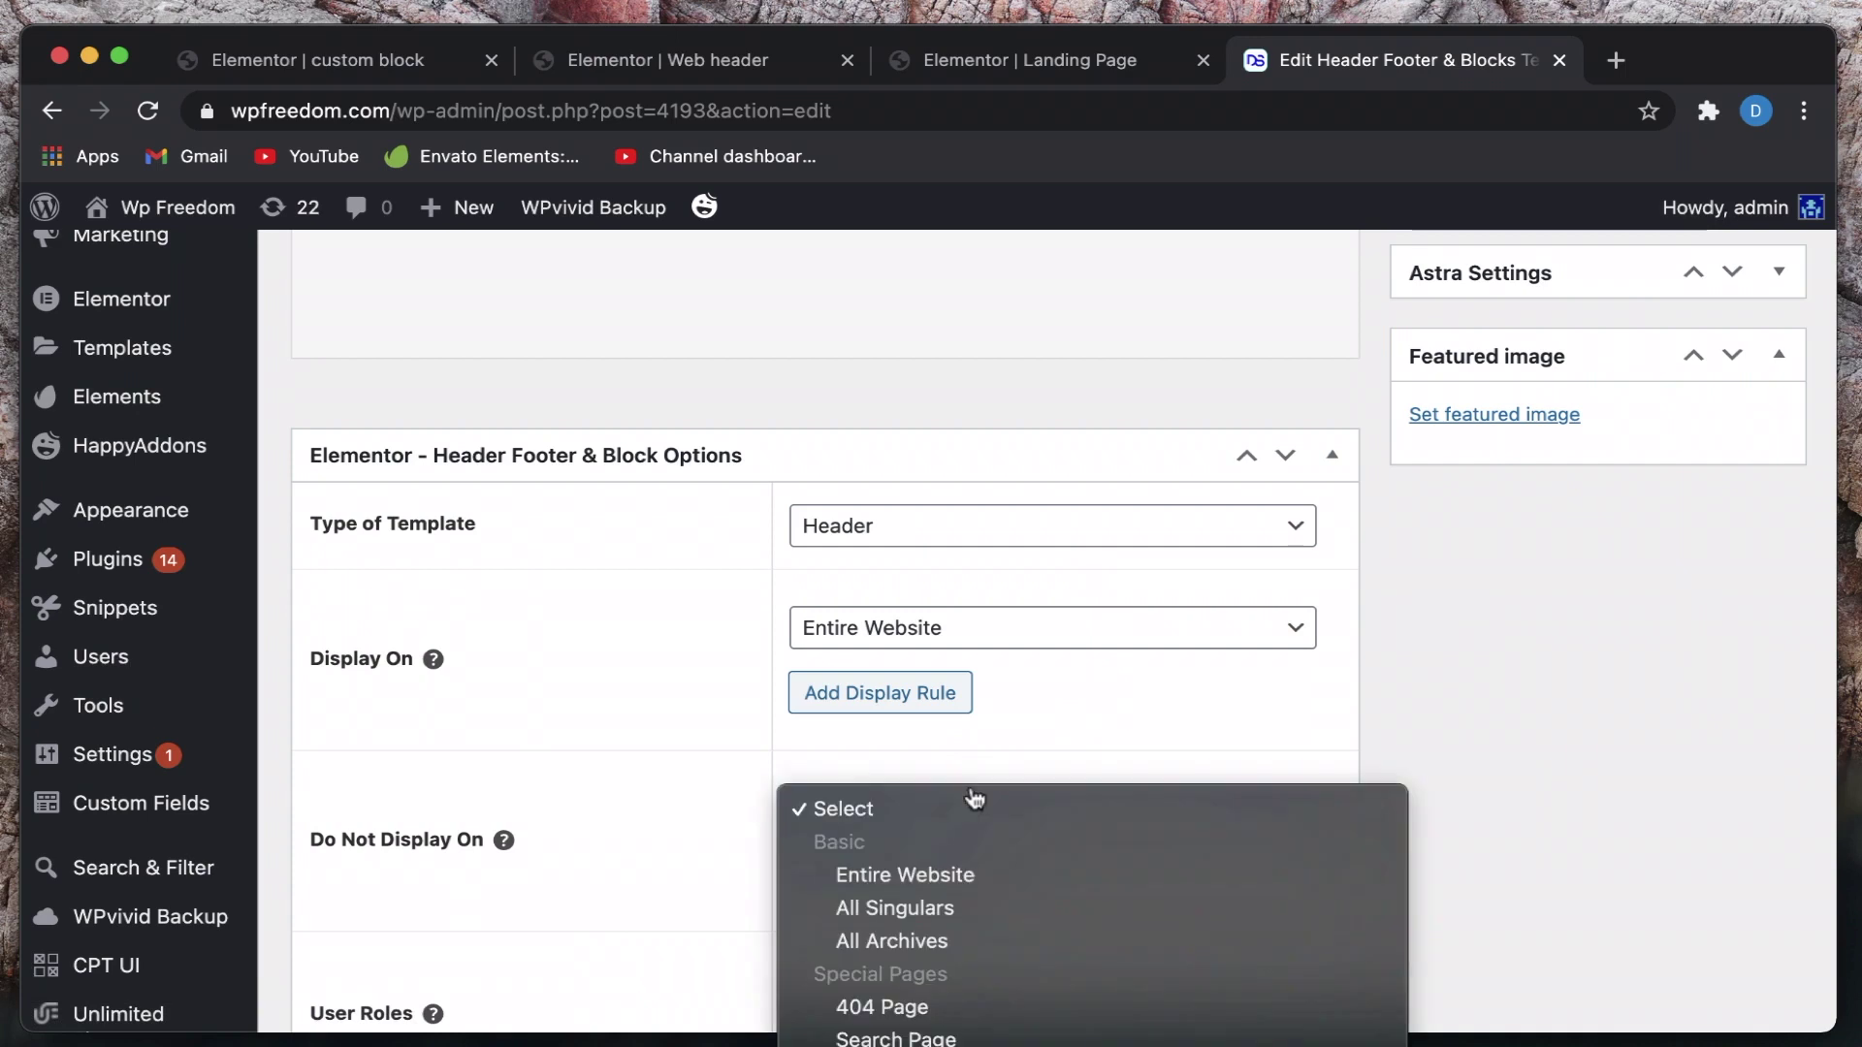
left_click(949, 942)
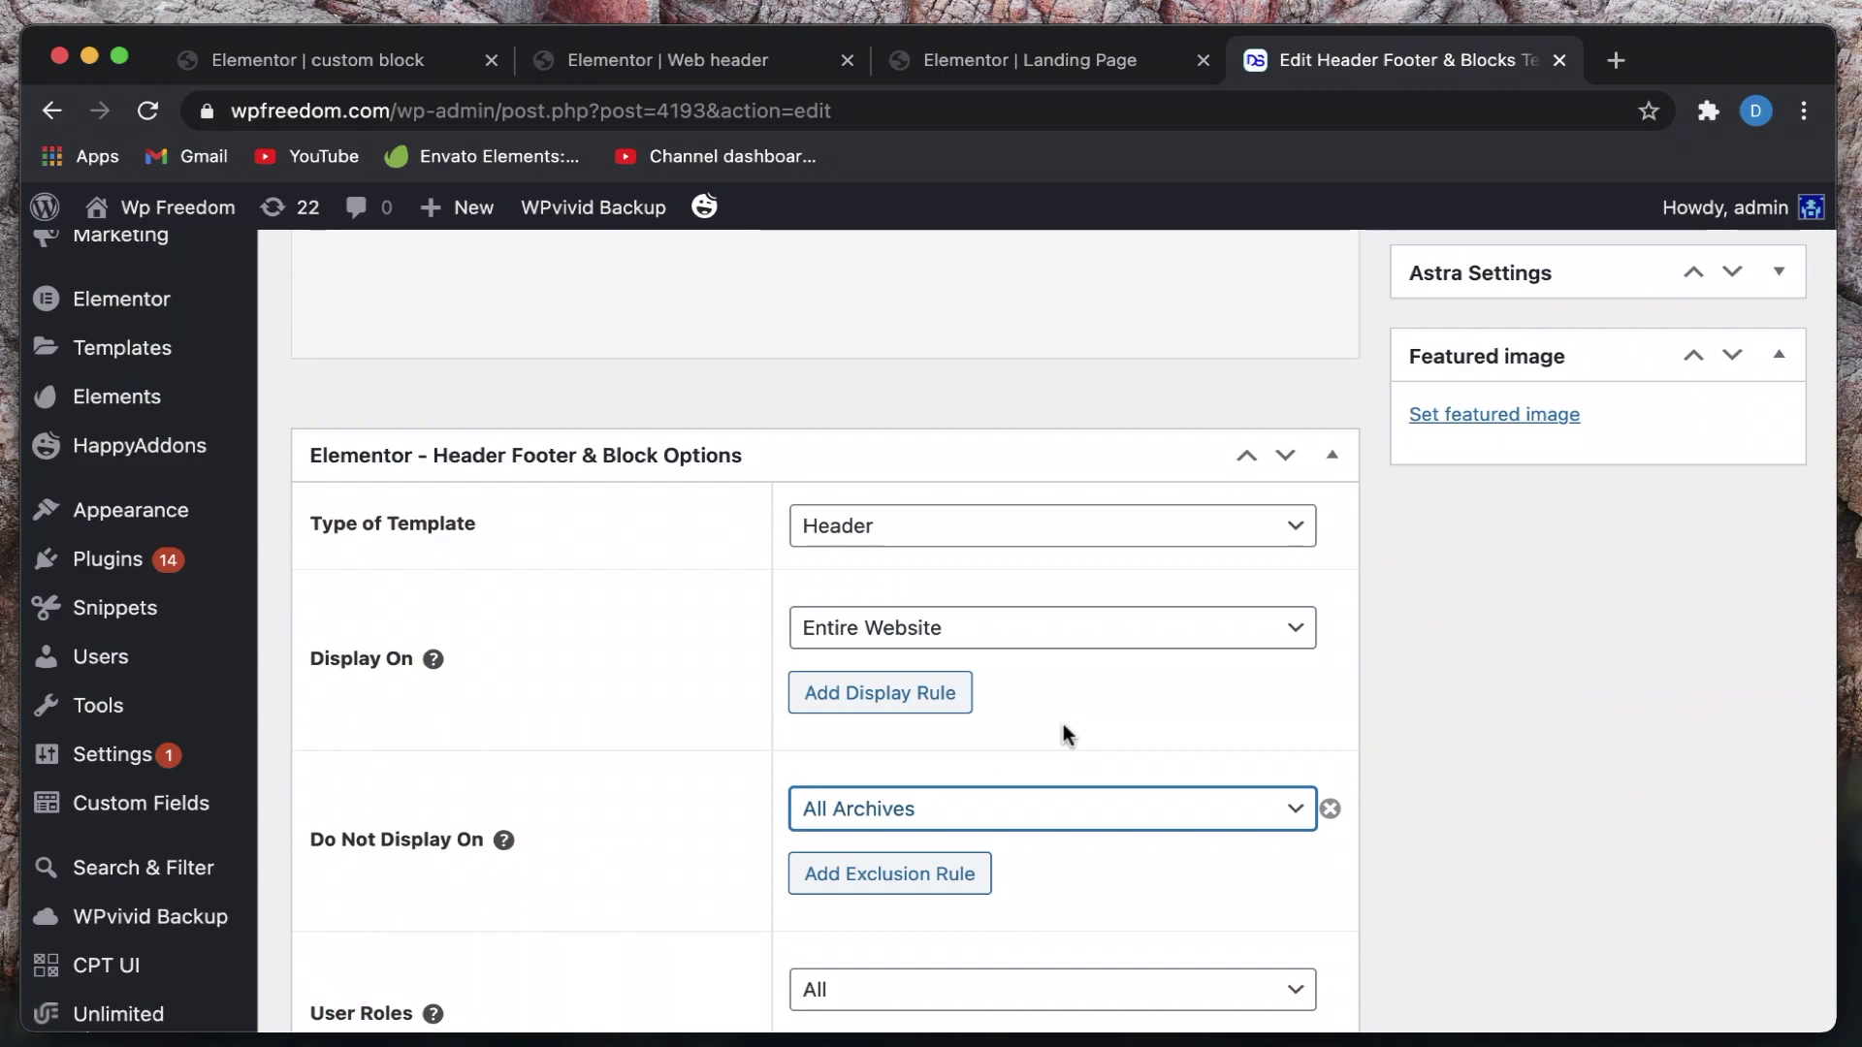
key("super+r")
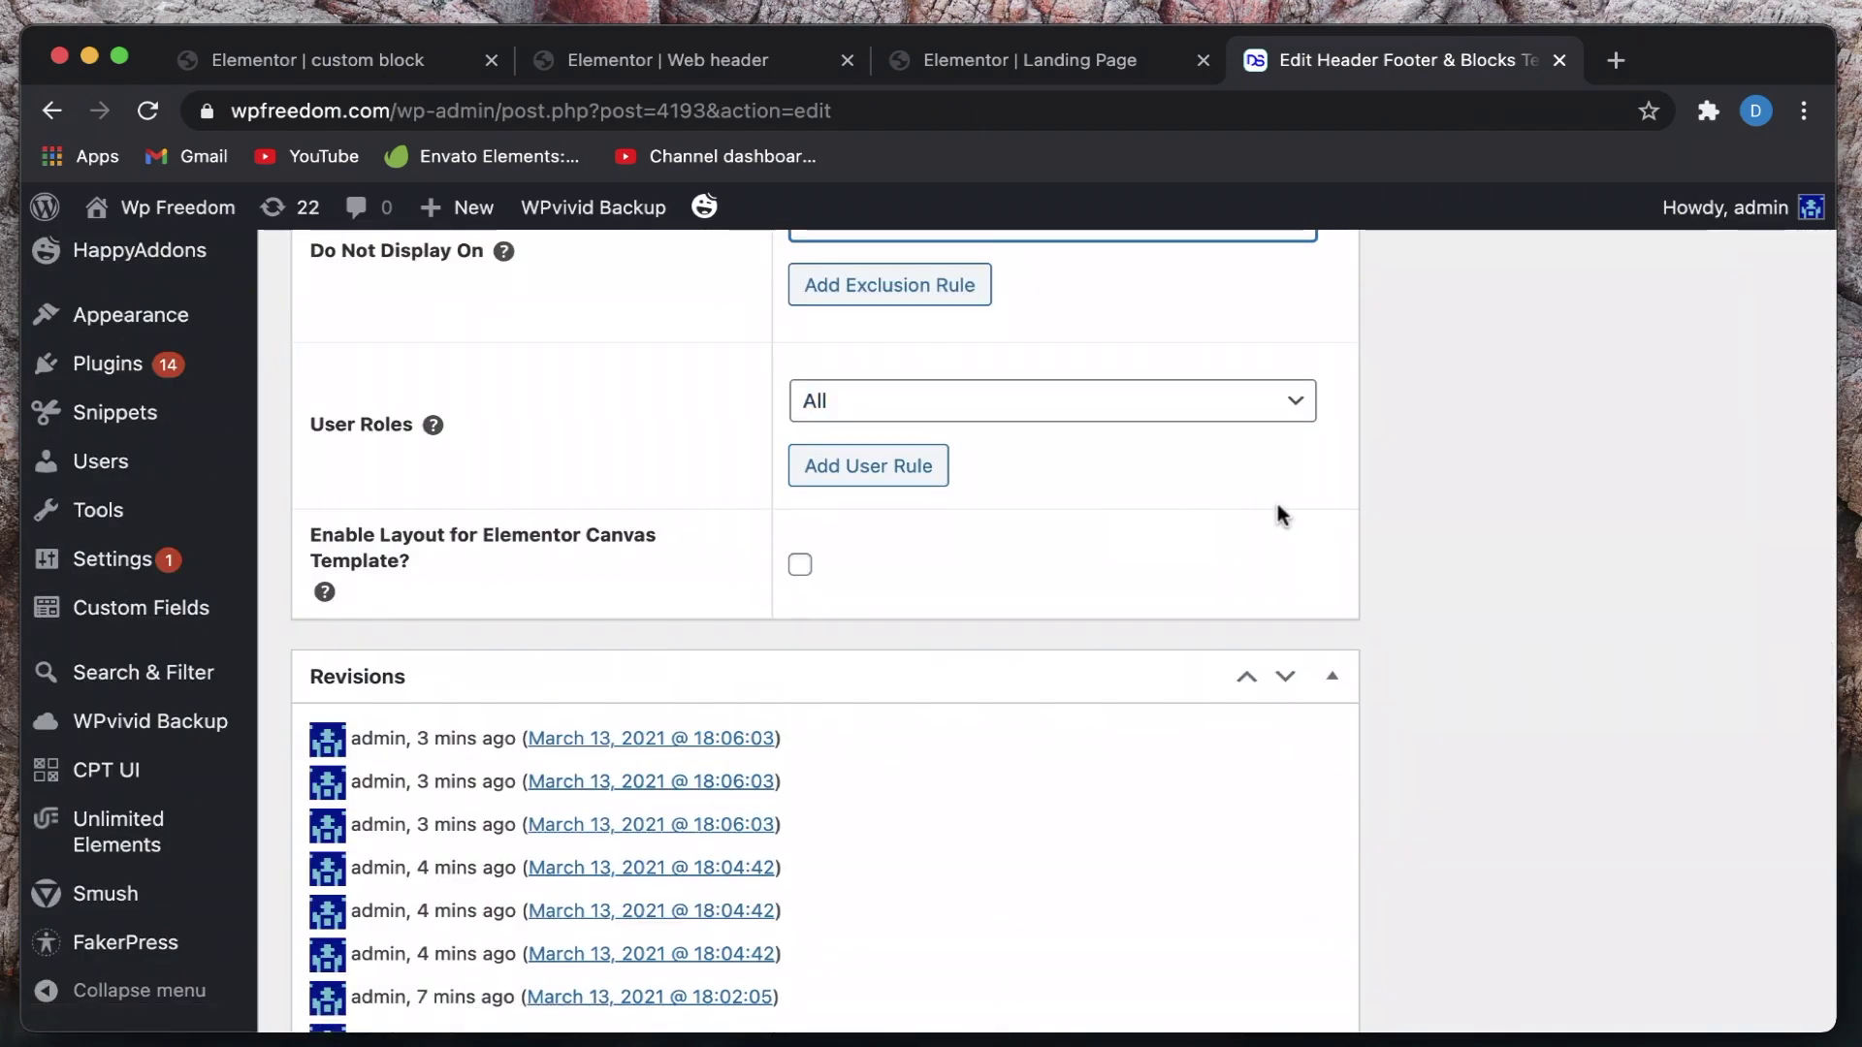
key("super+r")
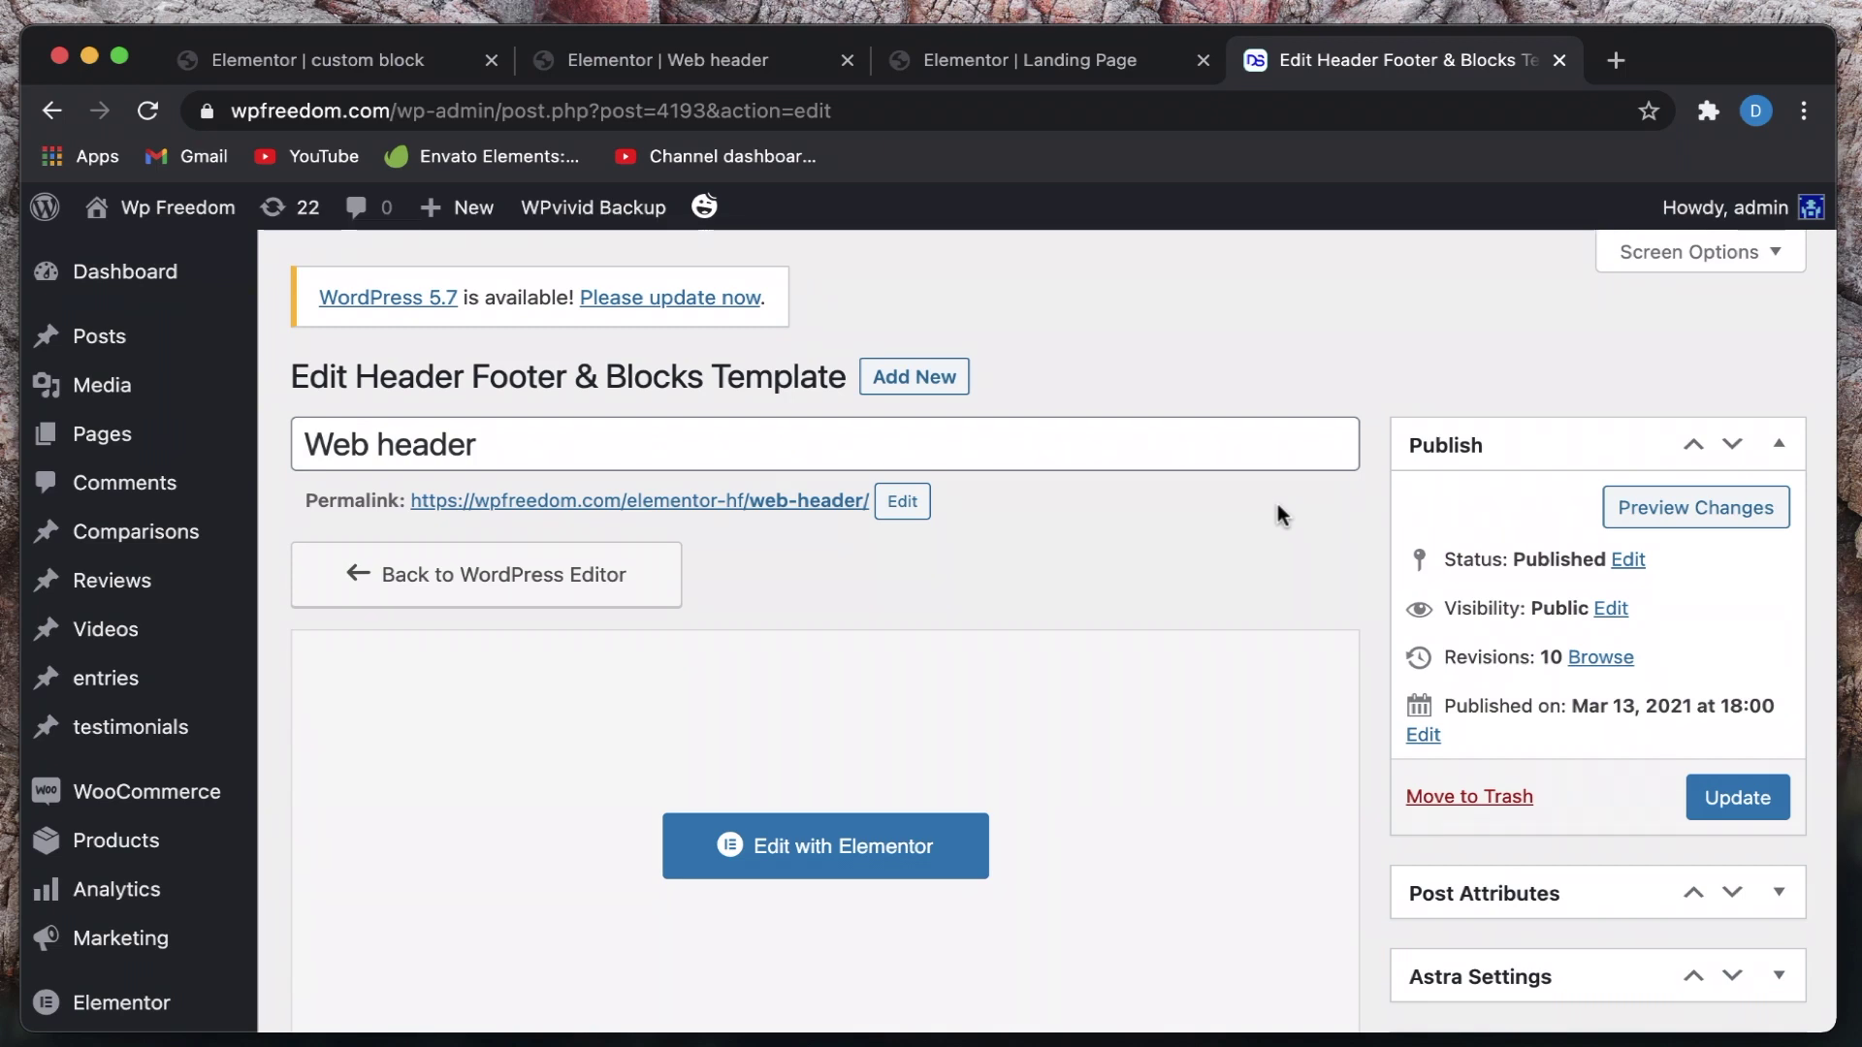
left_click(413, 58)
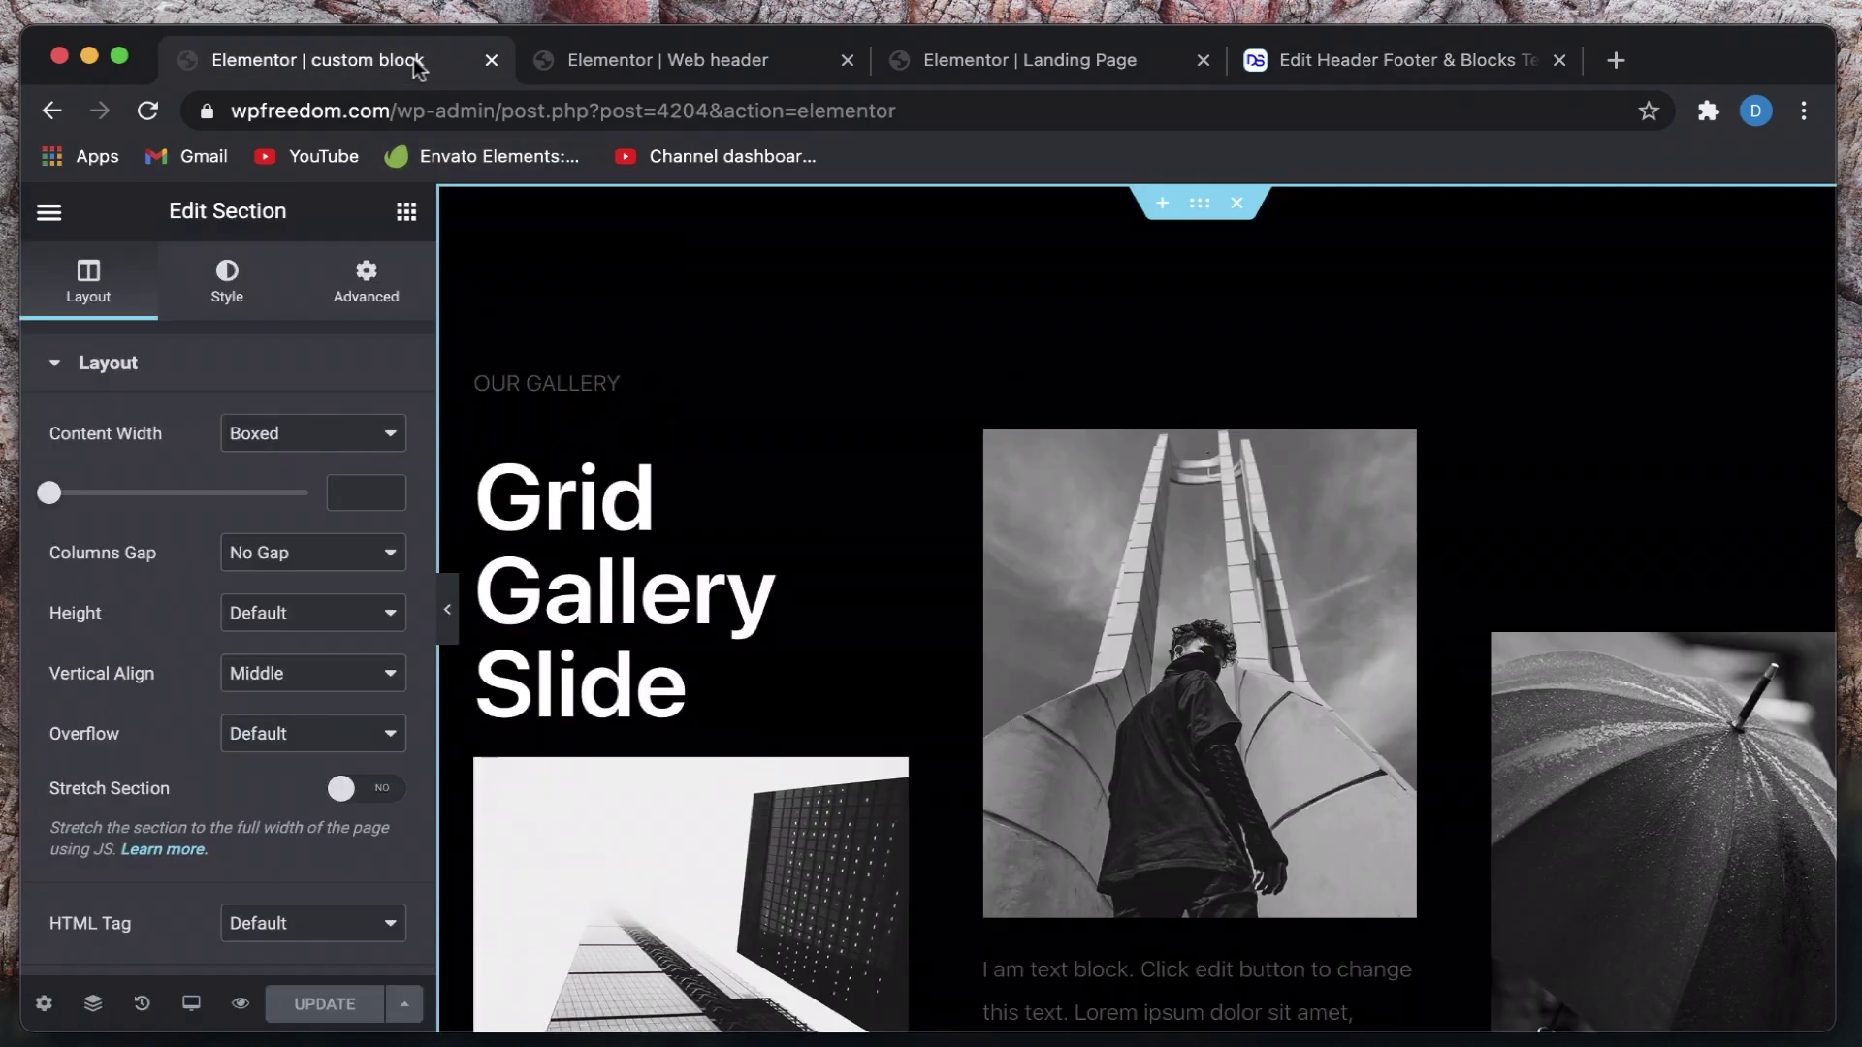
left_click(1045, 70)
left_click(1344, 68)
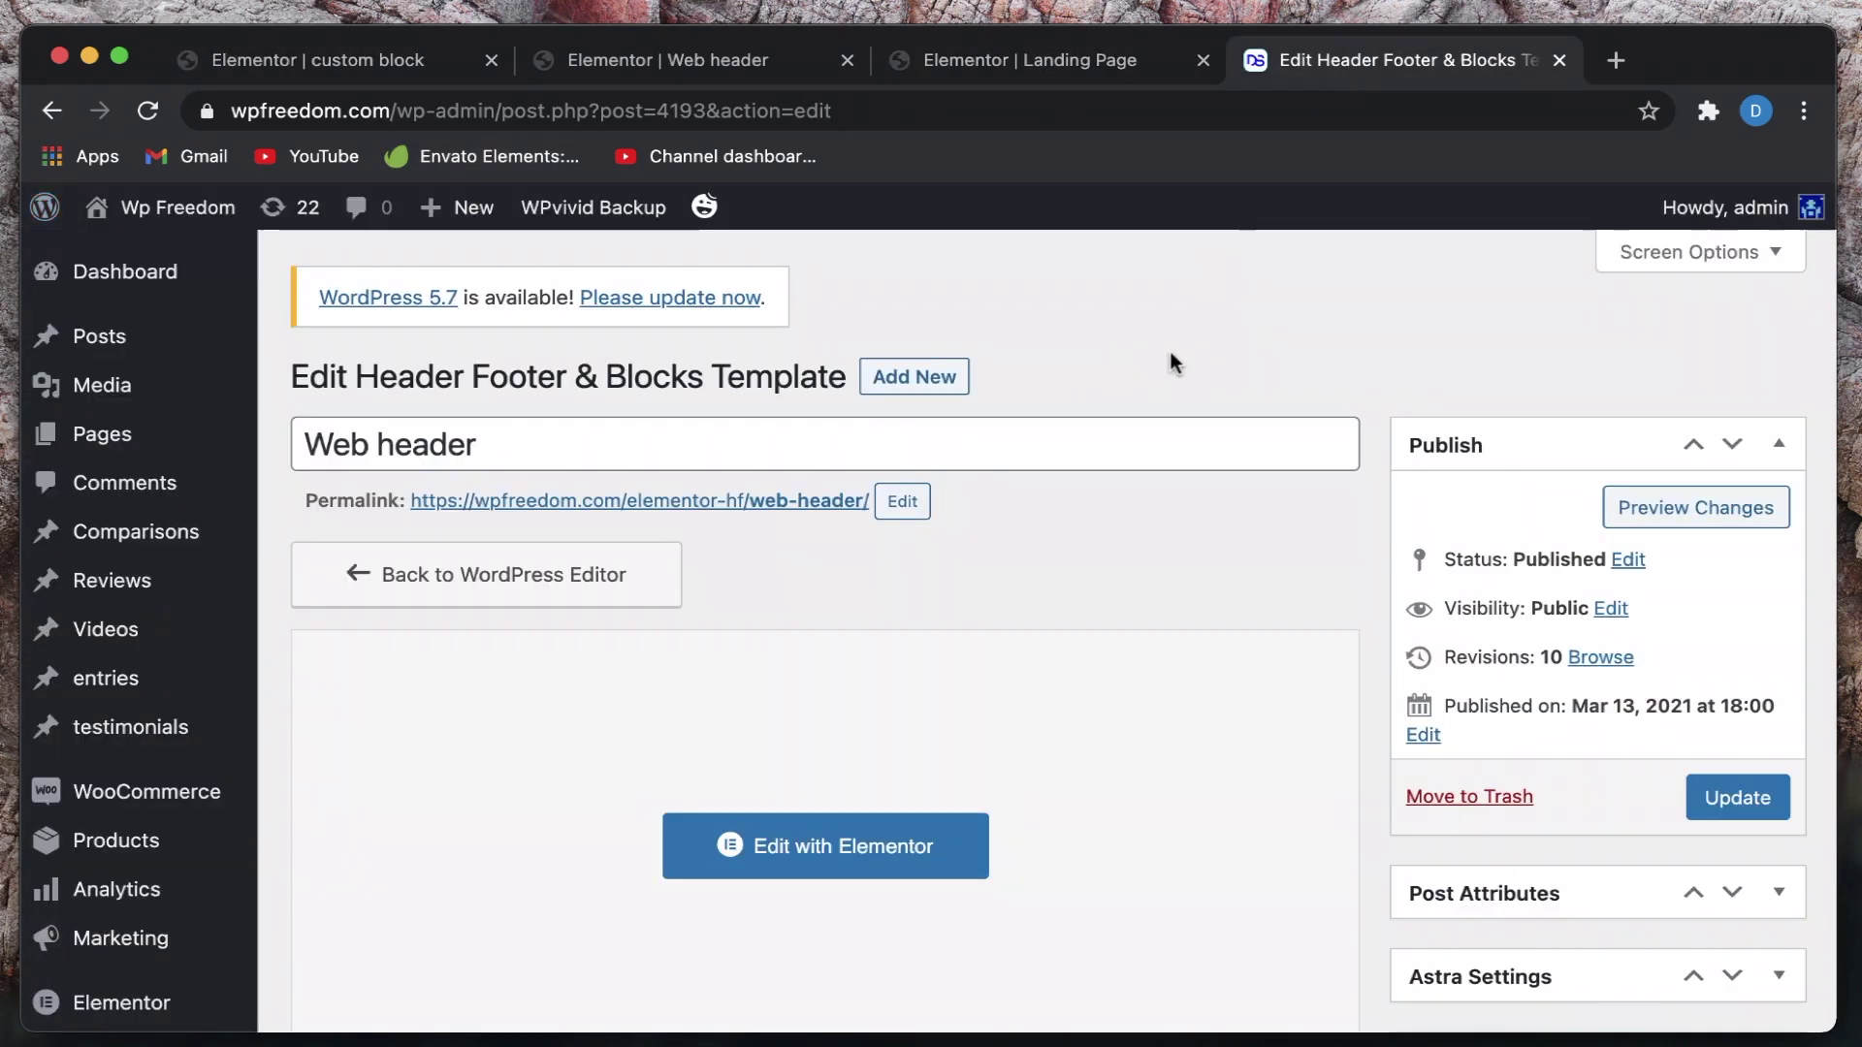